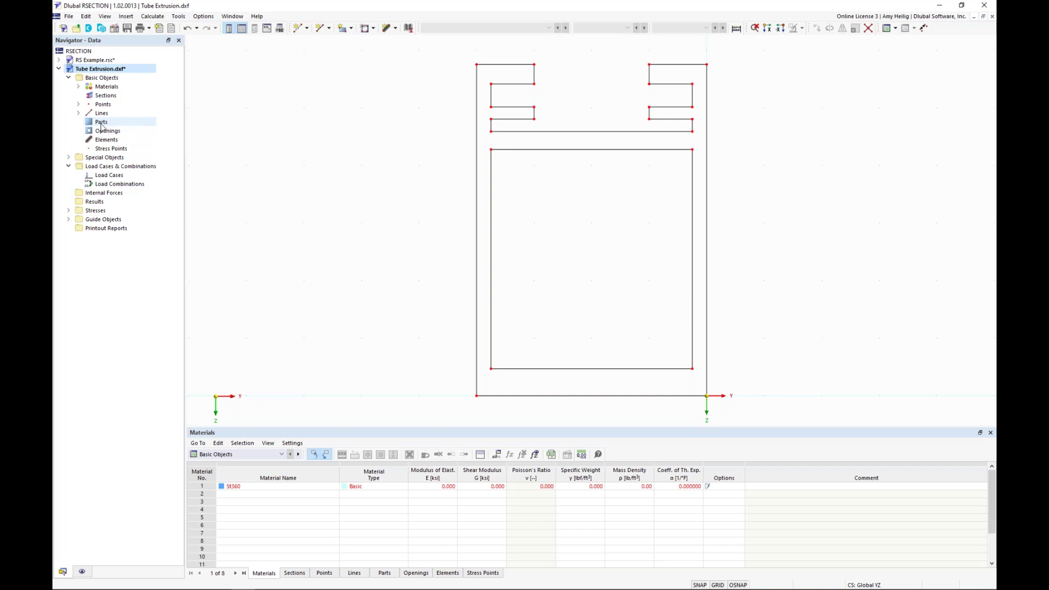
Start a new boundary-lines part and filter the library for its material to aluminum under ADM 2020.
{"action": "right_click", "coordinate": [102, 123]}
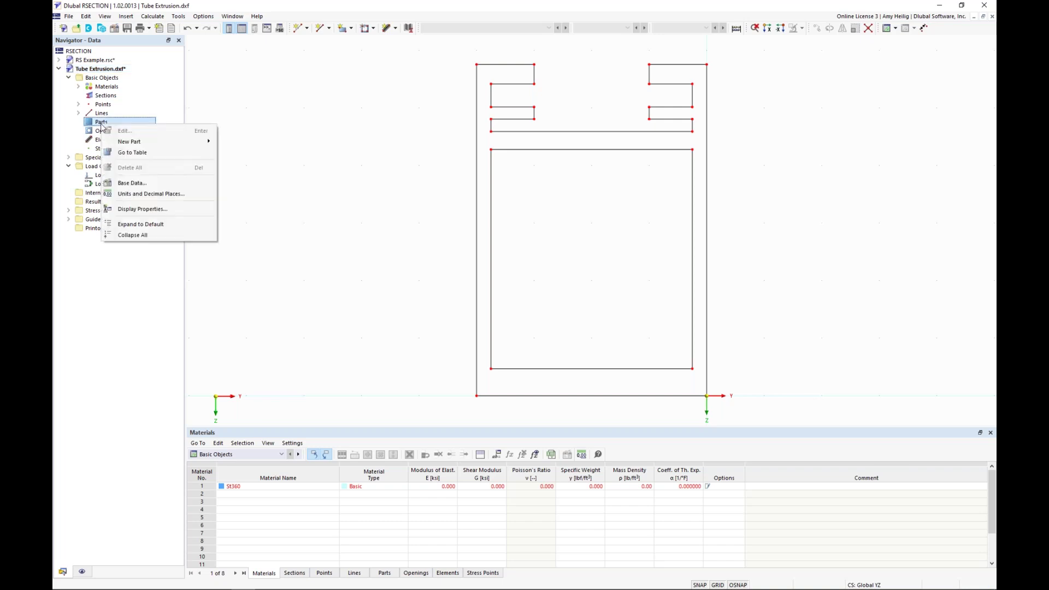
{"action": "mouse_move", "coordinate": [134, 142]}
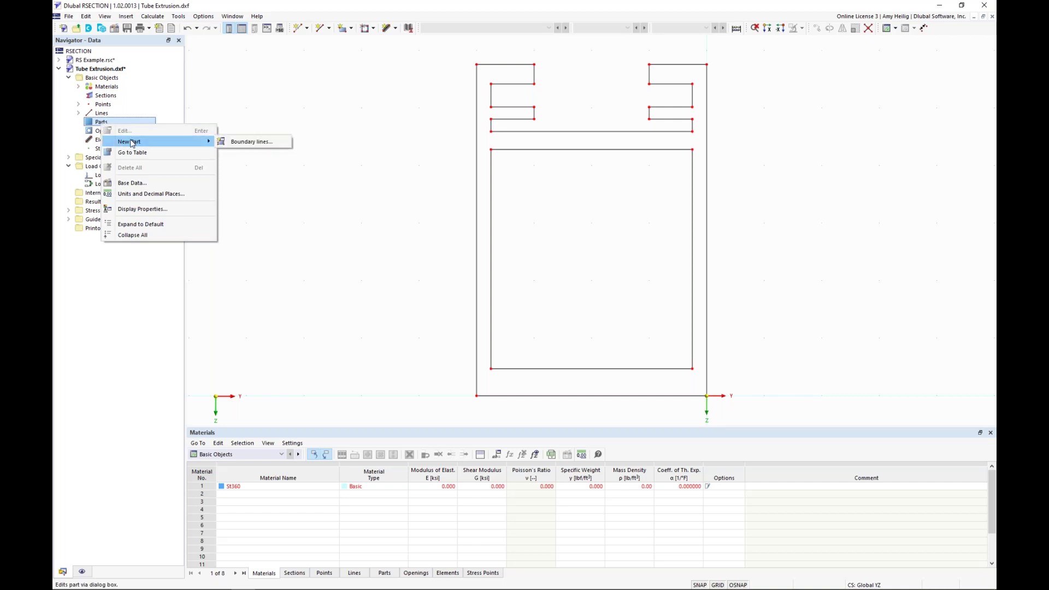
{"action": "left_click", "coordinate": [232, 142]}
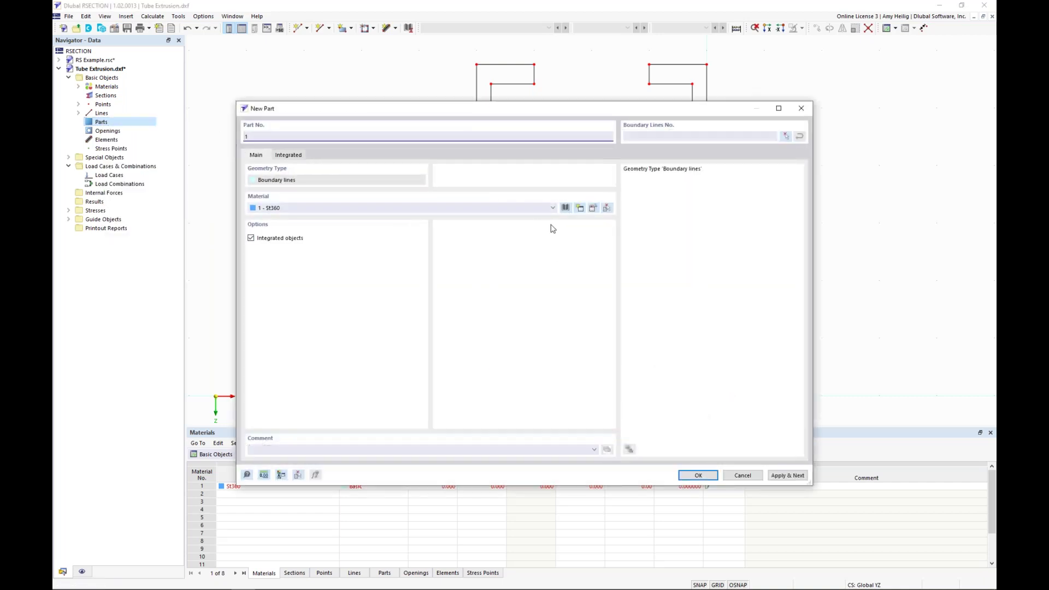
{"action": "left_click", "coordinate": [593, 208]}
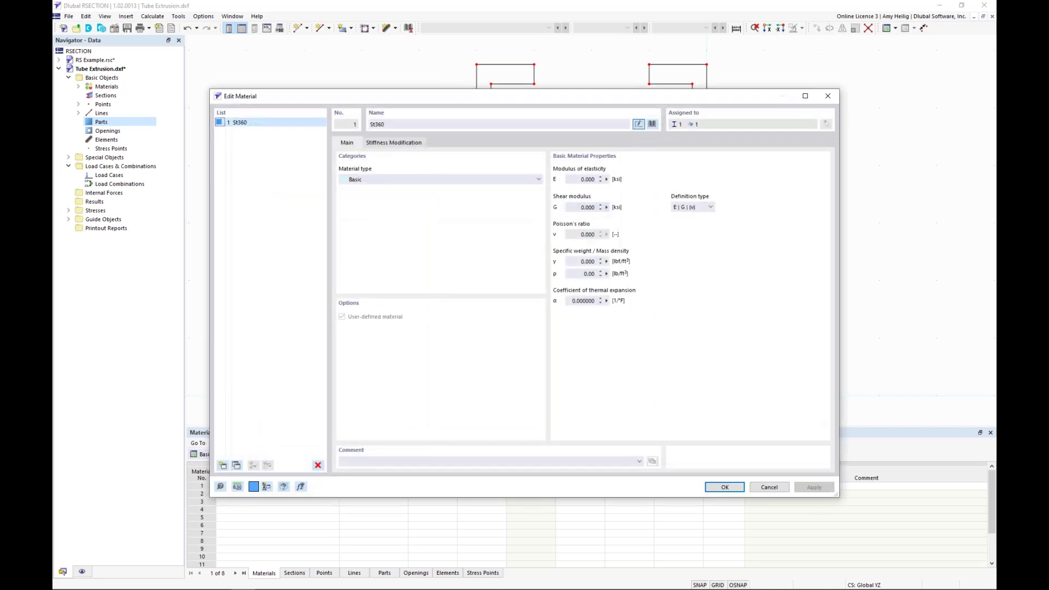
{"action": "left_click", "coordinate": [651, 124]}
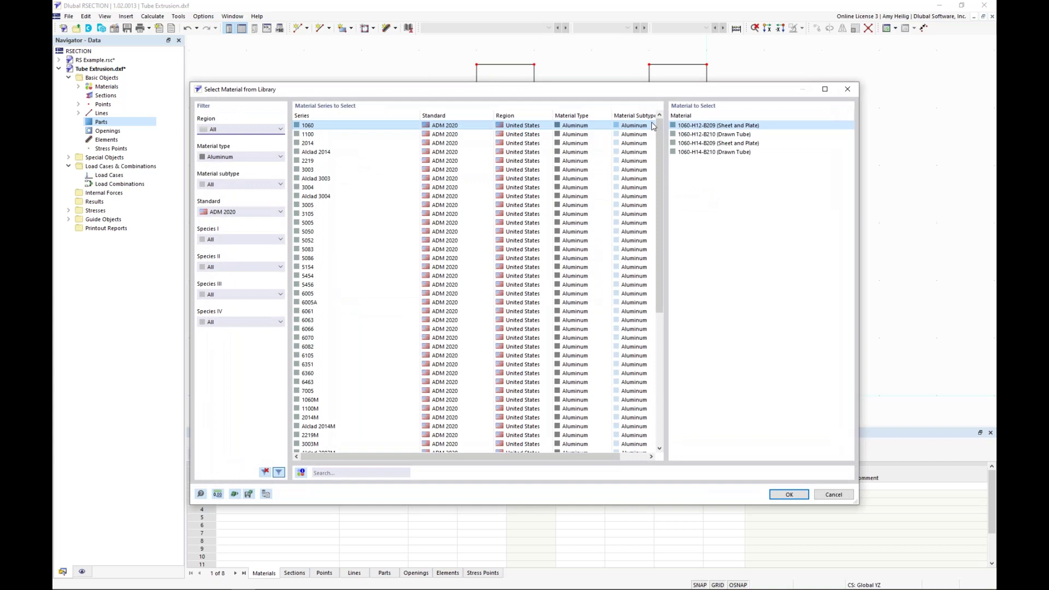
{"action": "left_click", "coordinate": [225, 157]}
{"action": "left_click", "coordinate": [222, 205]}
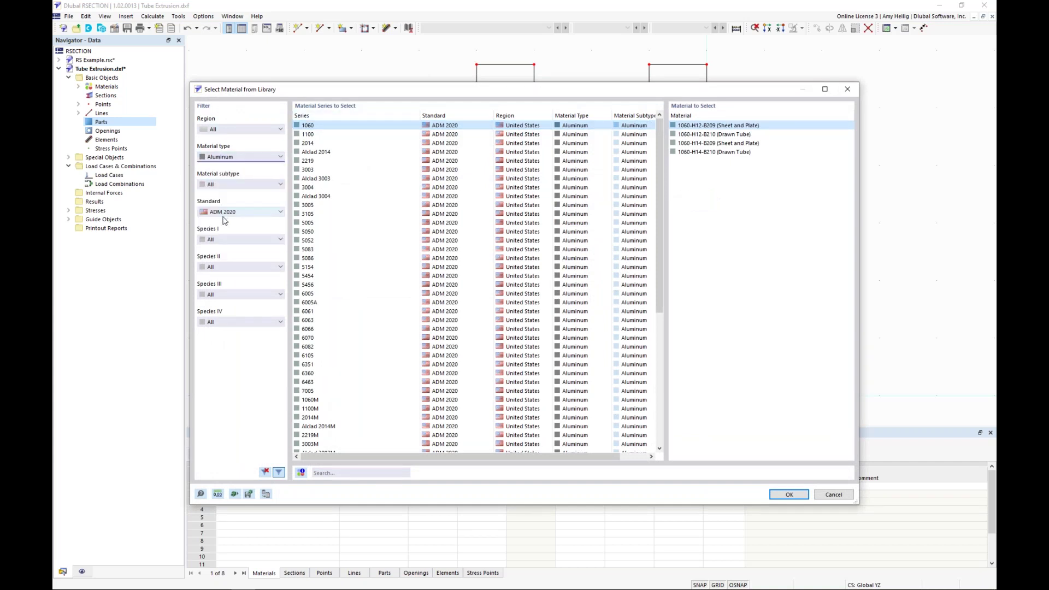
{"action": "left_click", "coordinate": [228, 213]}
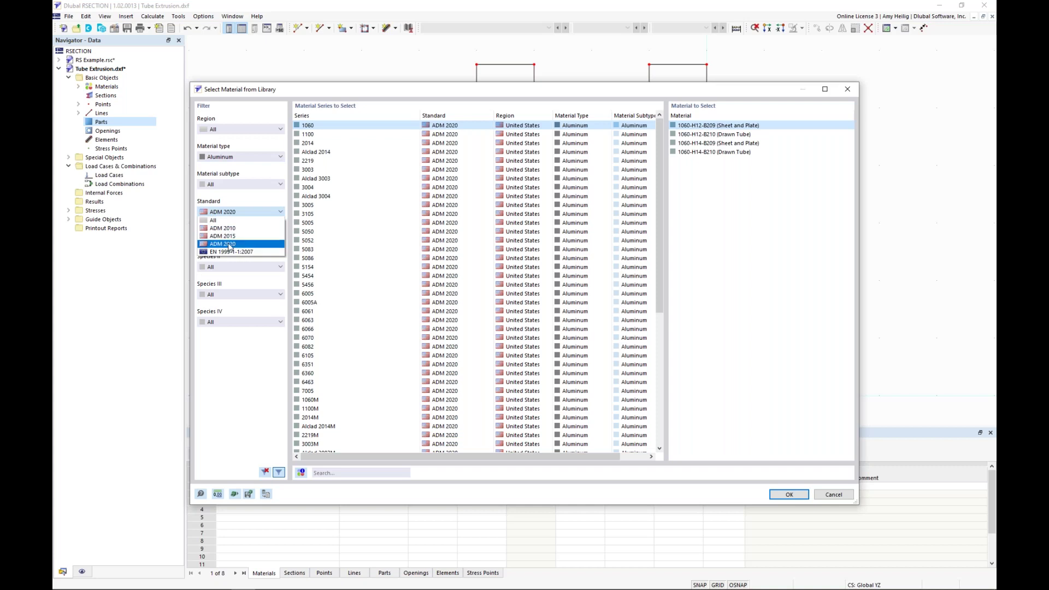
{"action": "left_click", "coordinate": [228, 245]}
Pick 6061-T6, T6510, T6511-B221 (Extrusion) from the 6061 series as the part's material.
{"action": "left_click_drag", "start_coordinate": [657, 174], "coordinate": [640, 330]}
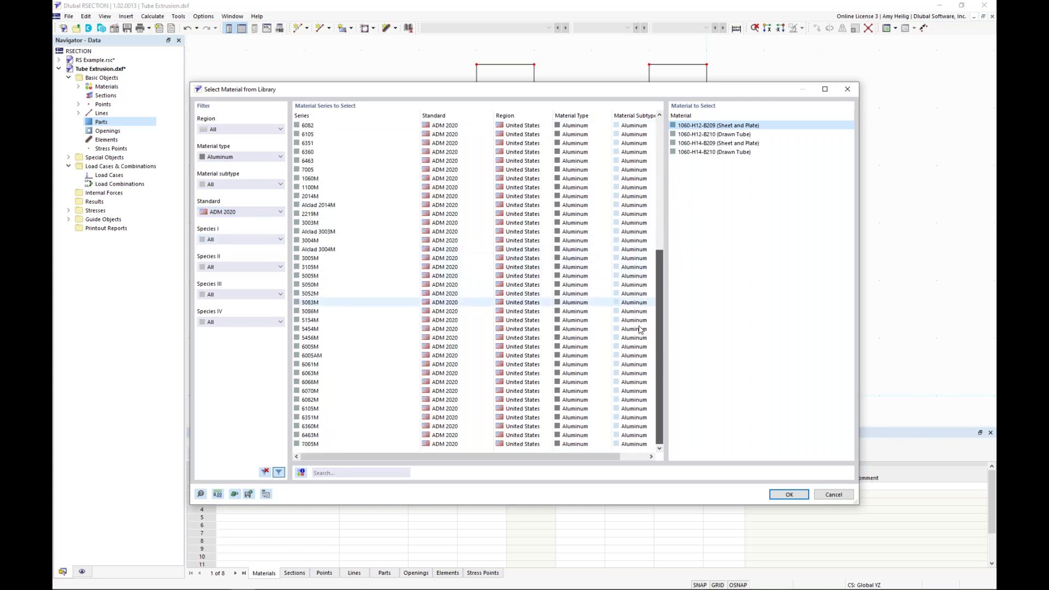
{"action": "scroll", "coordinate": [650, 162], "scroll_direction": "up", "scroll_amount": 8}
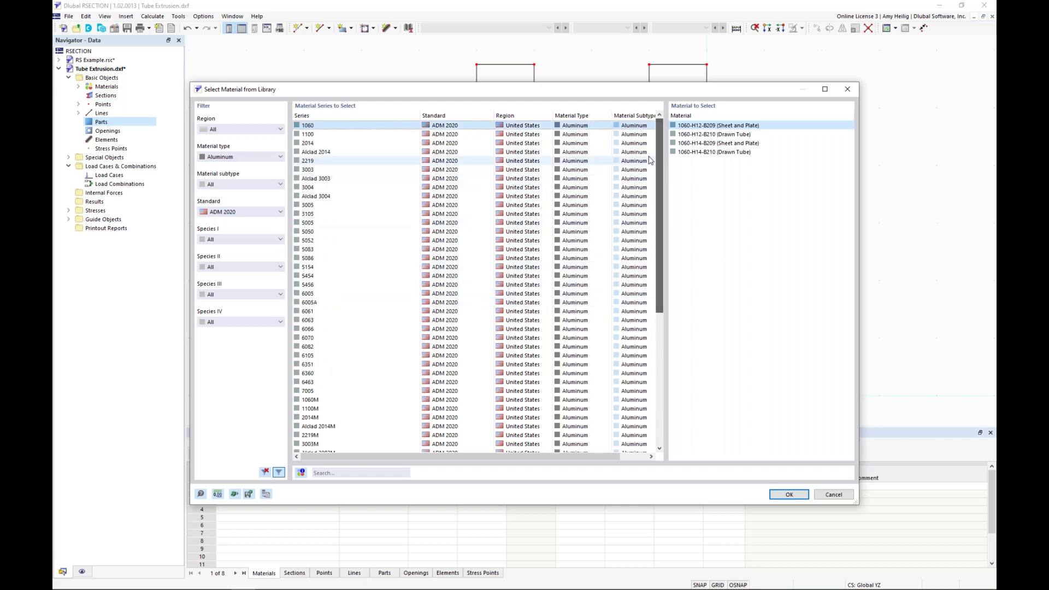
{"action": "left_click", "coordinate": [335, 311]}
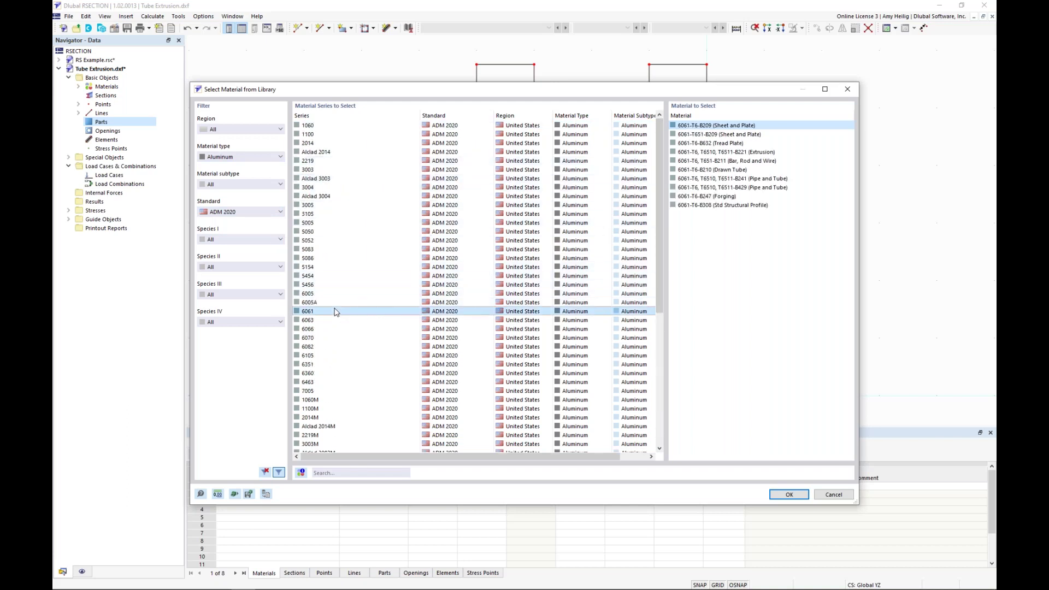
{"action": "left_click", "coordinate": [725, 152]}
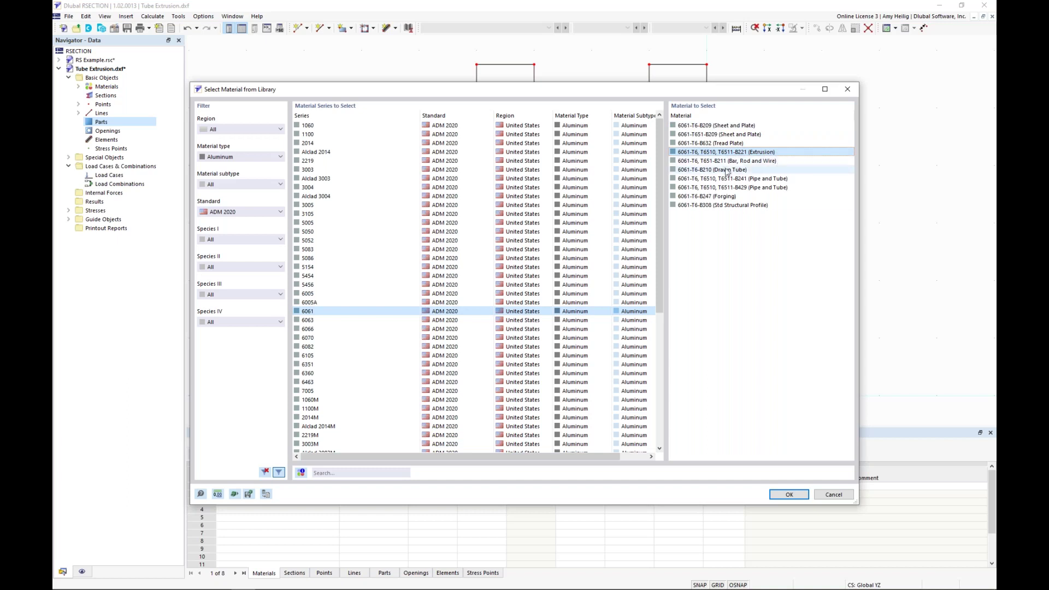
{"action": "left_click", "coordinate": [782, 491]}
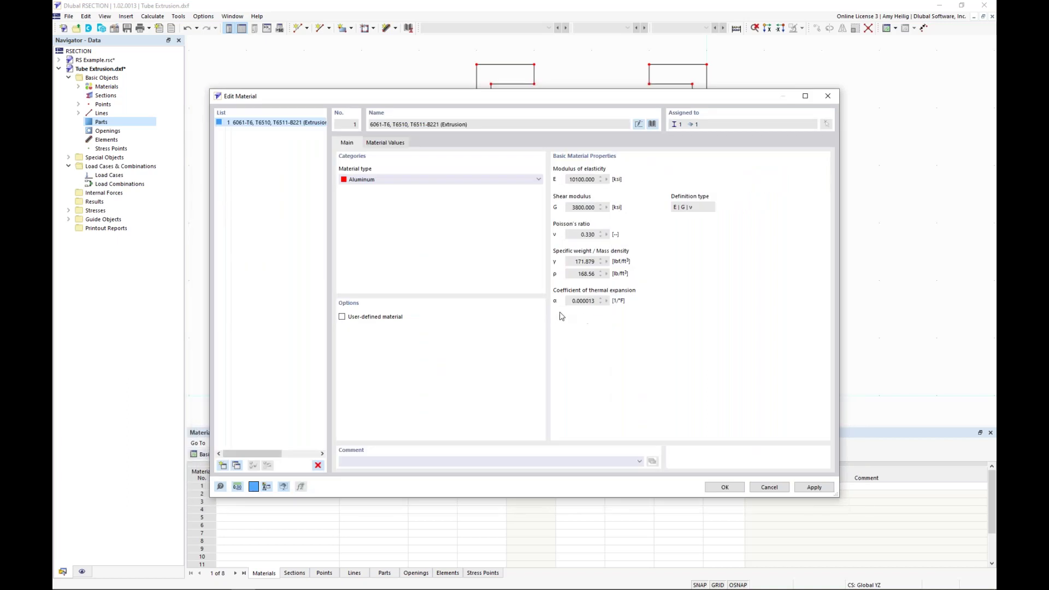
{"action": "left_click", "coordinate": [725, 487]}
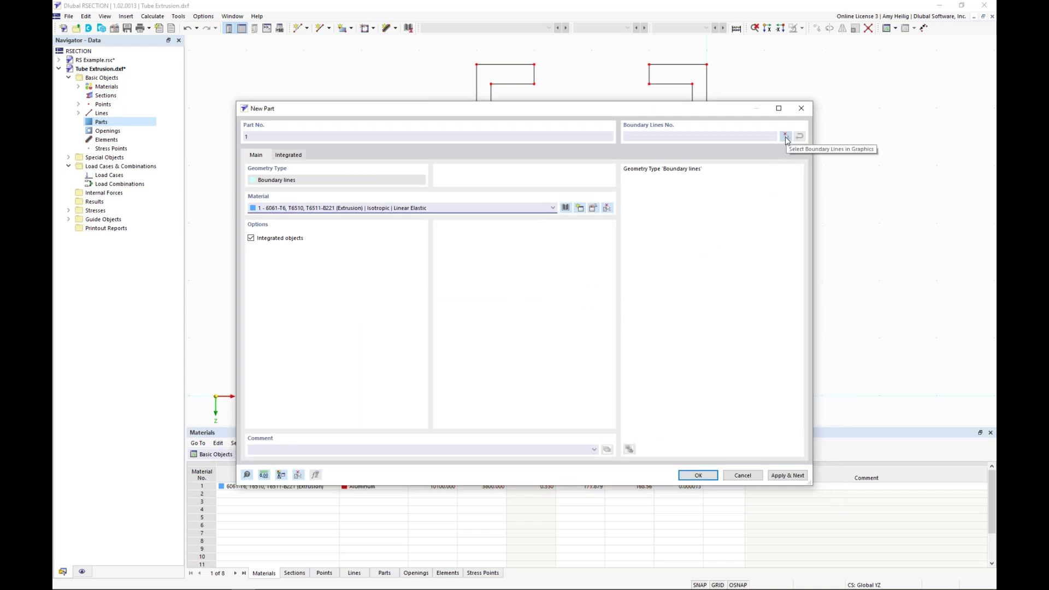
Create the part using only the outer contour, lines 2-8 and 12-24, as its boundary, excluding the inner rectangle.
{"action": "left_click", "coordinate": [785, 137]}
{"action": "left_click_drag", "start_coordinate": [442, 48], "coordinate": [754, 418]}
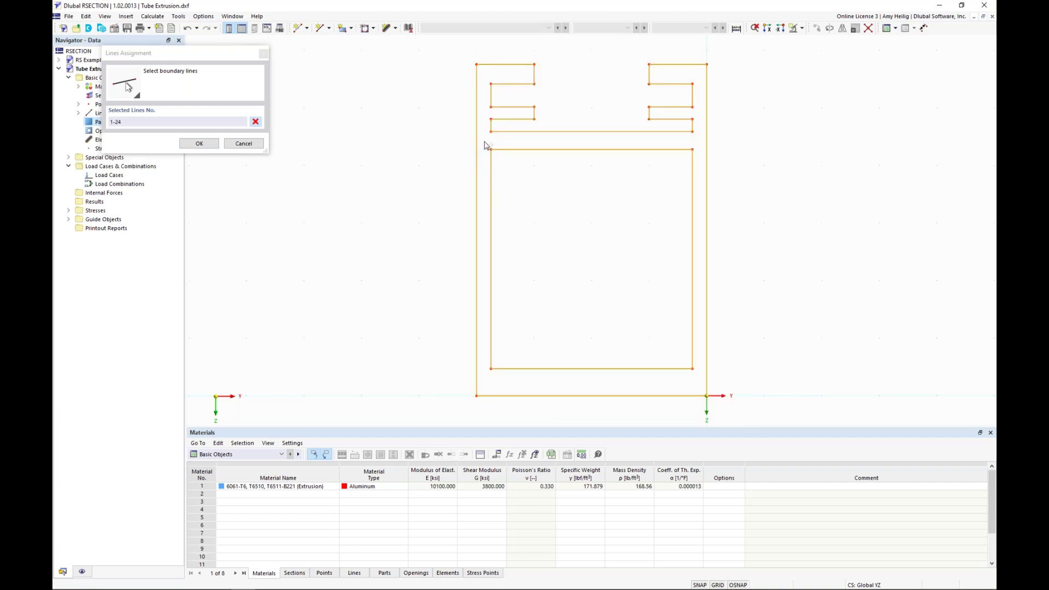
{"action": "left_click_drag", "start_coordinate": [484, 142], "coordinate": [700, 378]}
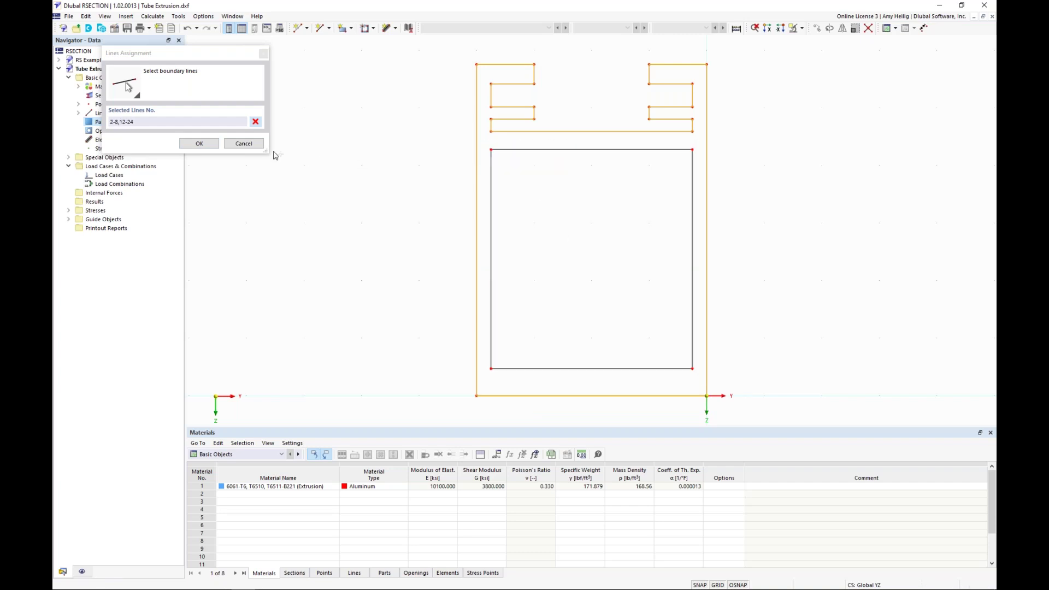
{"action": "left_click", "coordinate": [201, 144]}
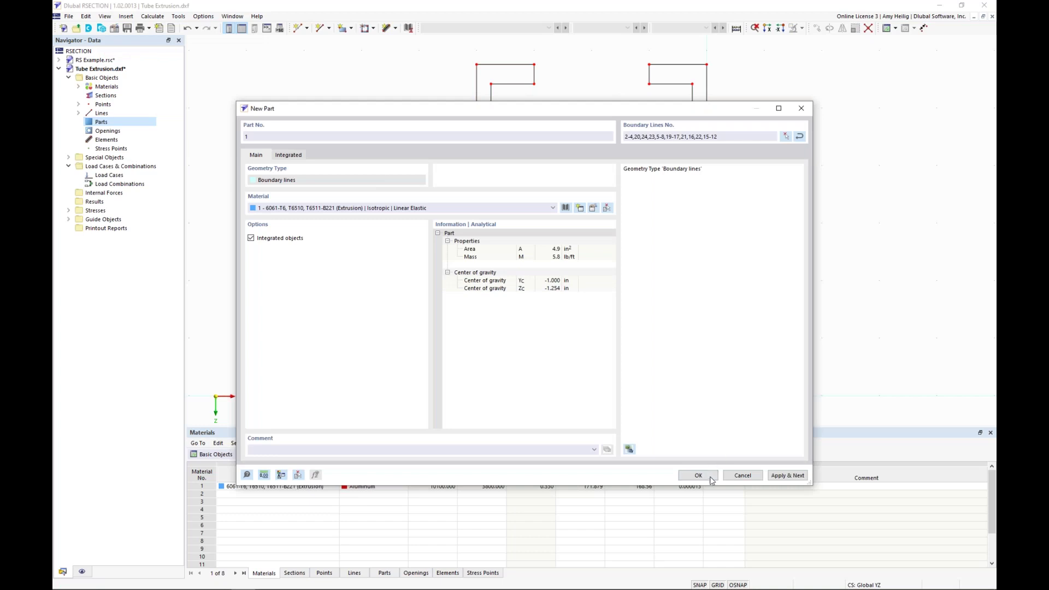
{"action": "left_click", "coordinate": [699, 475]}
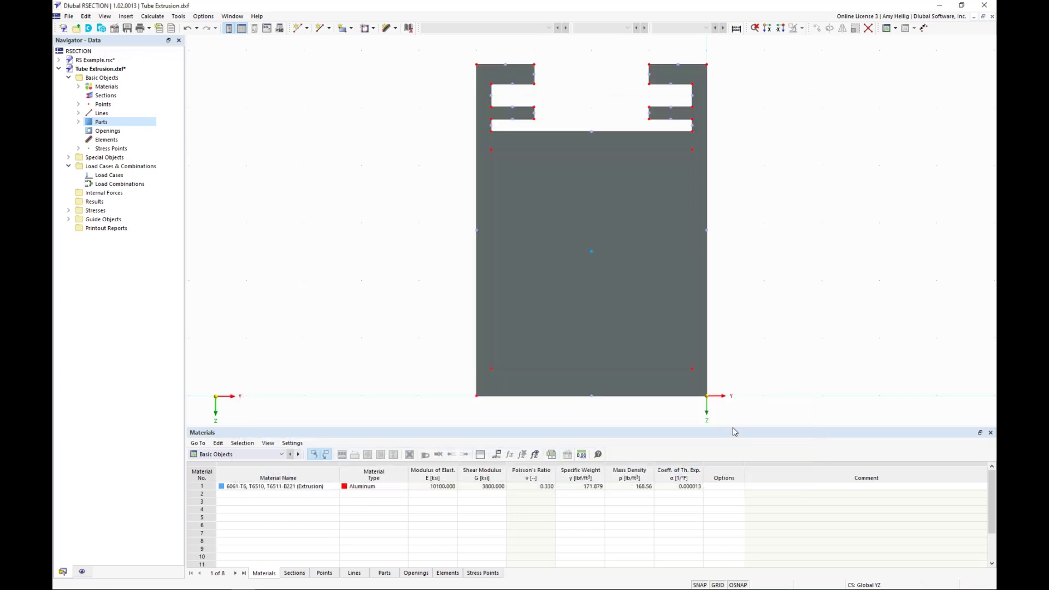
Create an opening in the part bounded by the inner rectangle's lines 1 and 9-11.
{"action": "left_click_drag", "start_coordinate": [733, 428], "coordinate": [720, 468]}
{"action": "middle_click_drag", "start_coordinate": [749, 344], "coordinate": [713, 346]}
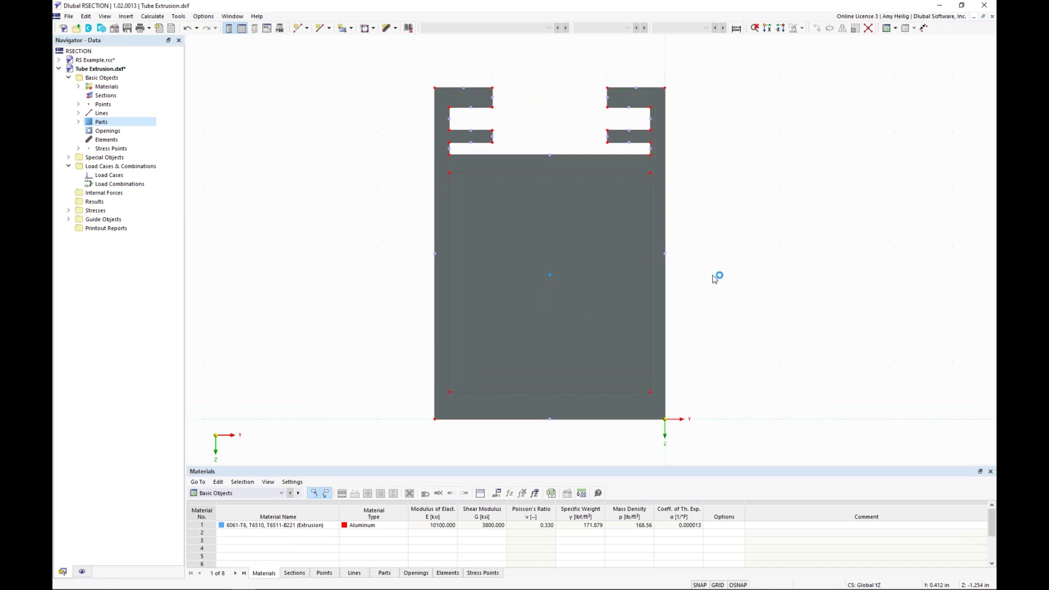
{"action": "right_click", "coordinate": [120, 132]}
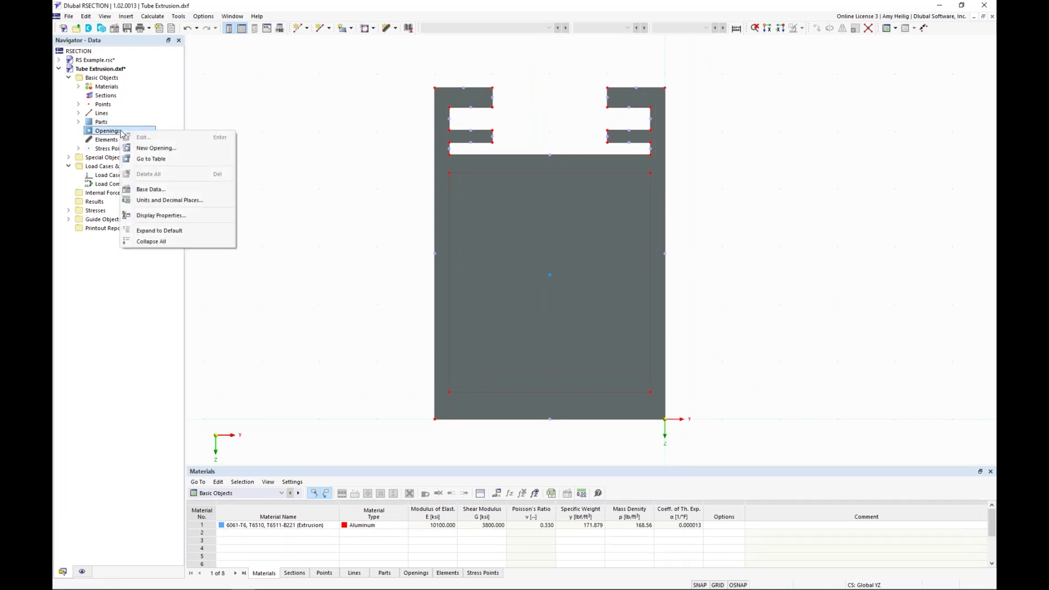
{"action": "left_click", "coordinate": [146, 148]}
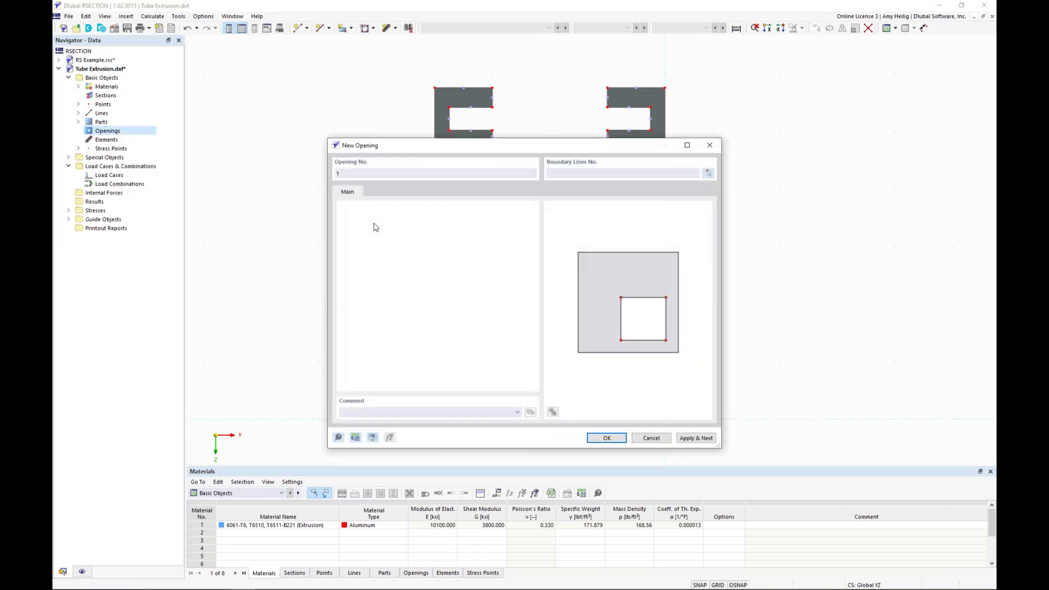
{"action": "left_click", "coordinate": [707, 174]}
{"action": "left_click_drag", "start_coordinate": [444, 161], "coordinate": [658, 404]}
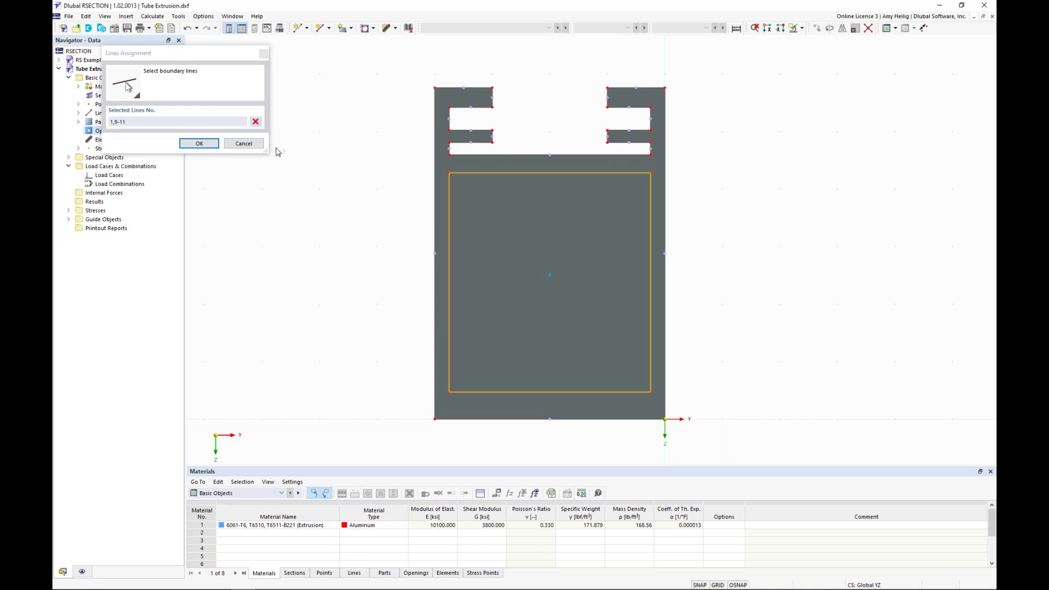
{"action": "left_click", "coordinate": [199, 143]}
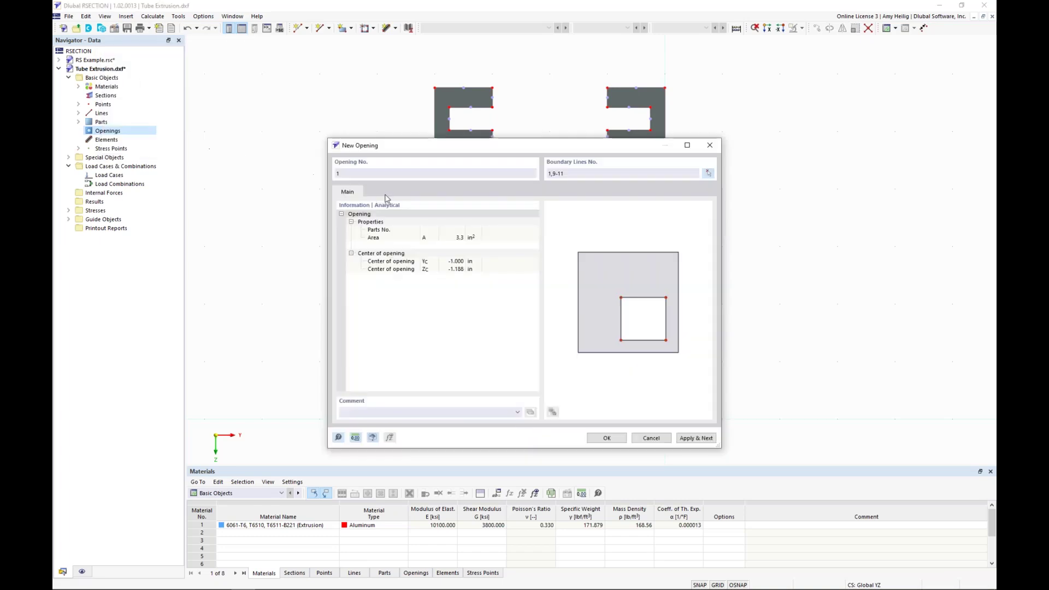
{"action": "left_click", "coordinate": [606, 438]}
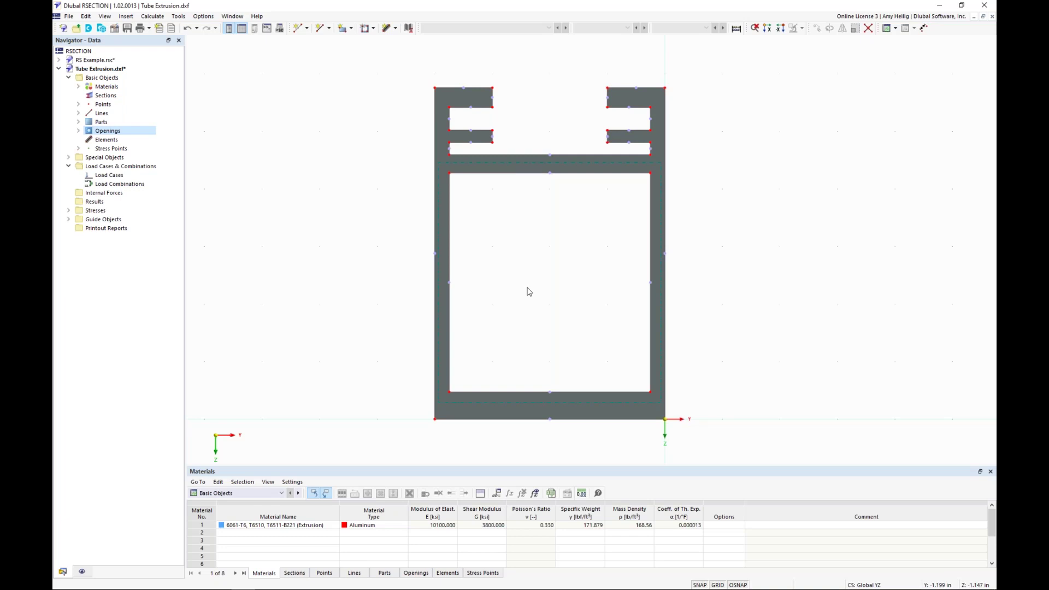
Calculate the section and examine its bending, shear, torsion and warping properties in the results table.
{"action": "left_click", "coordinate": [152, 17]}
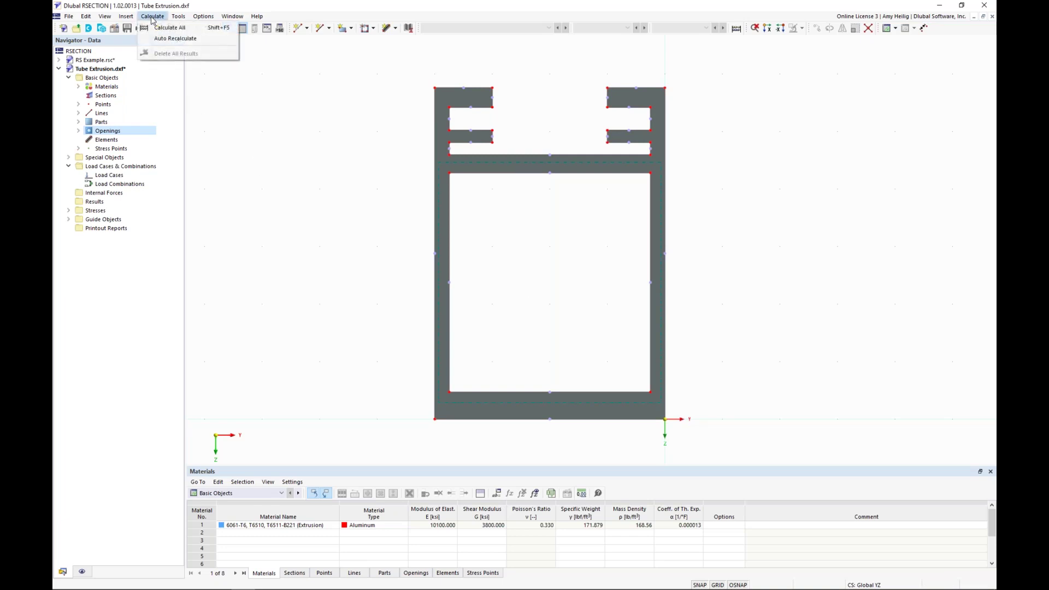
{"action": "left_click", "coordinate": [158, 29]}
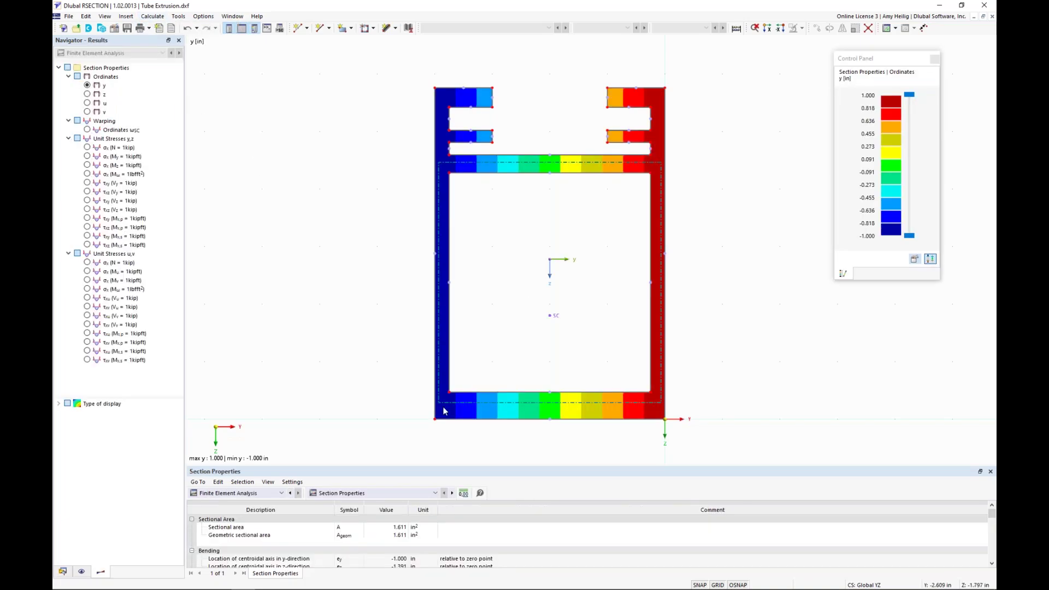
{"action": "left_click_drag", "start_coordinate": [452, 465], "coordinate": [454, 307]}
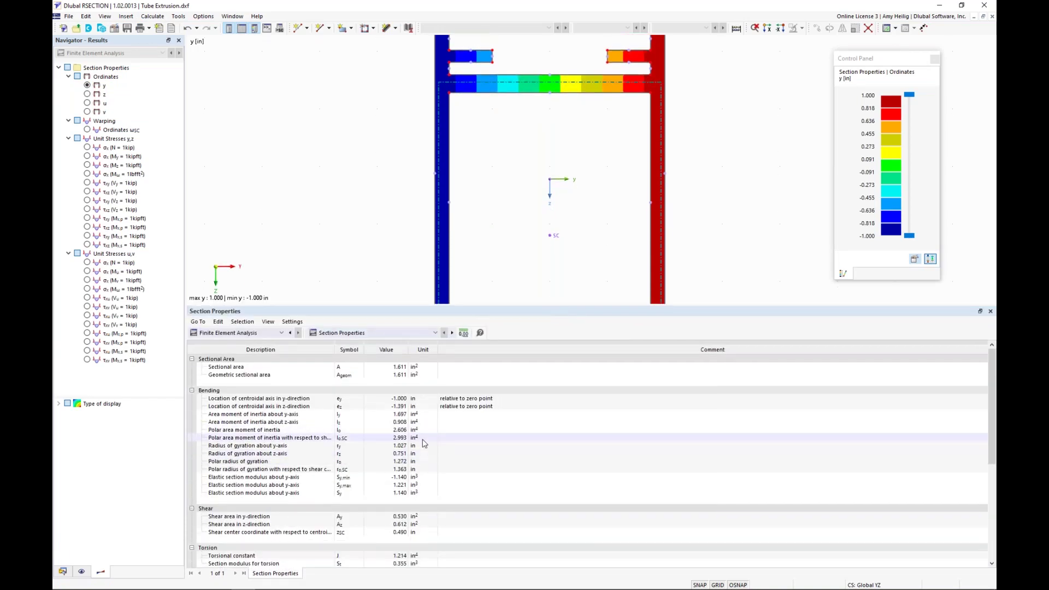
{"action": "scroll", "coordinate": [424, 444], "scroll_direction": "down", "scroll_amount": 4}
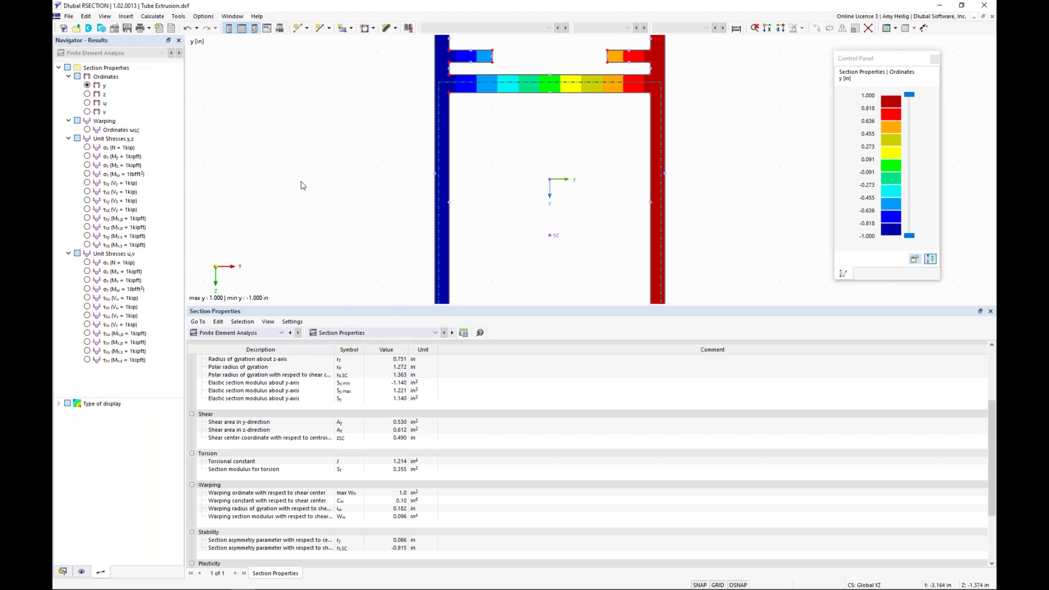
{"action": "left_click_drag", "start_coordinate": [353, 305], "coordinate": [356, 408]}
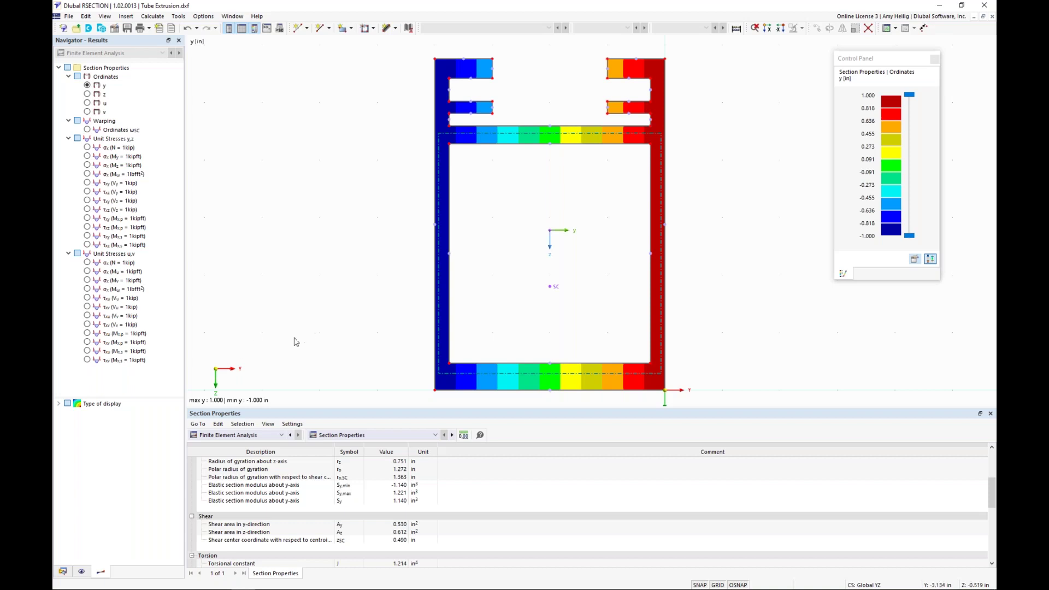
Change the Tube Extrusion model's analysis method to Thin-Walled Analysis in its base data.
{"action": "left_click", "coordinate": [63, 572]}
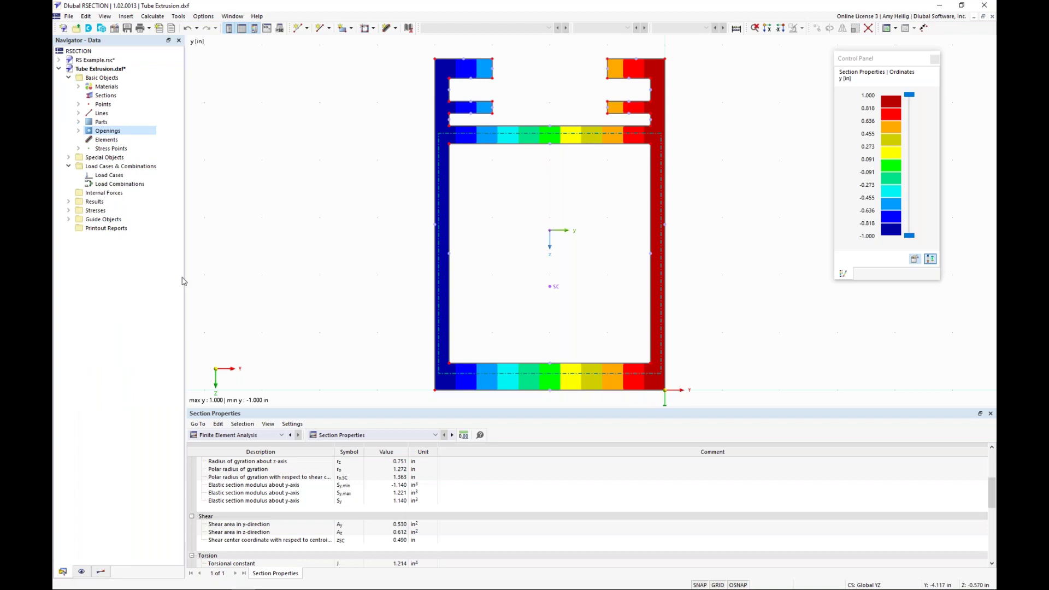
{"action": "right_click", "coordinate": [113, 71]}
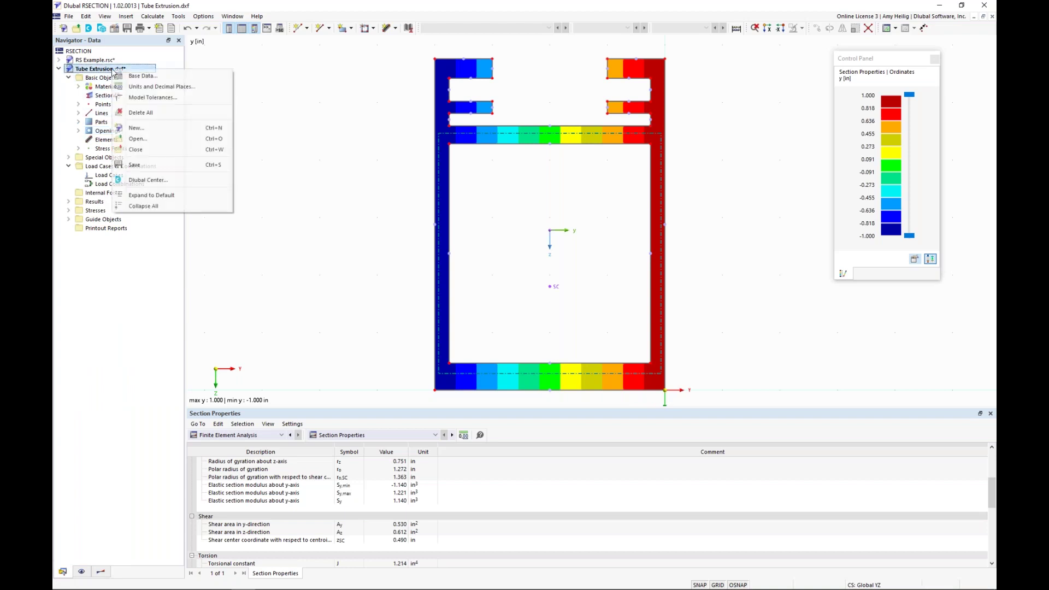
{"action": "left_click", "coordinate": [145, 78]}
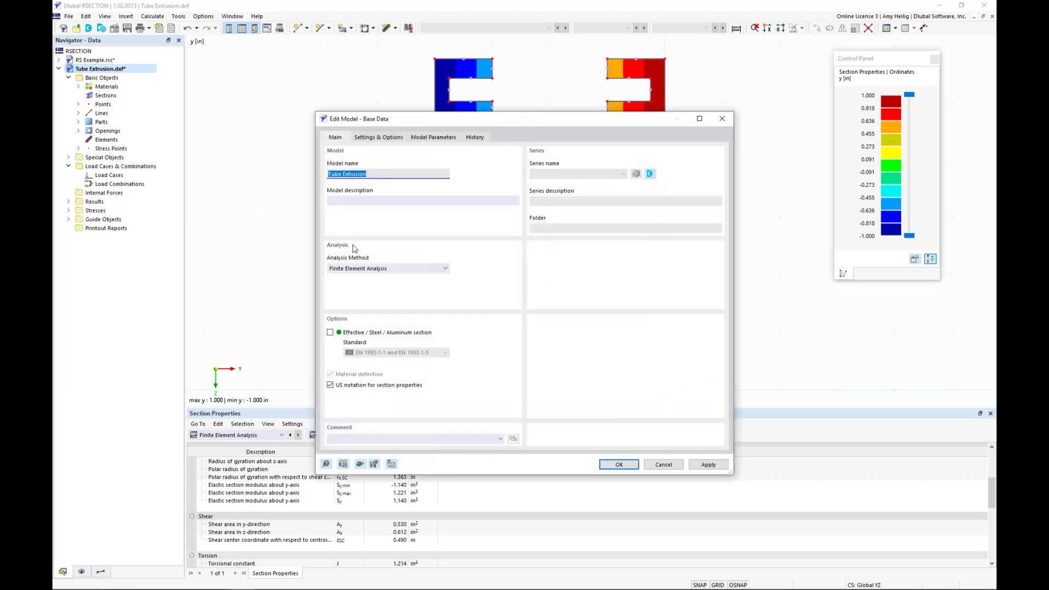
{"action": "left_click", "coordinate": [358, 268]}
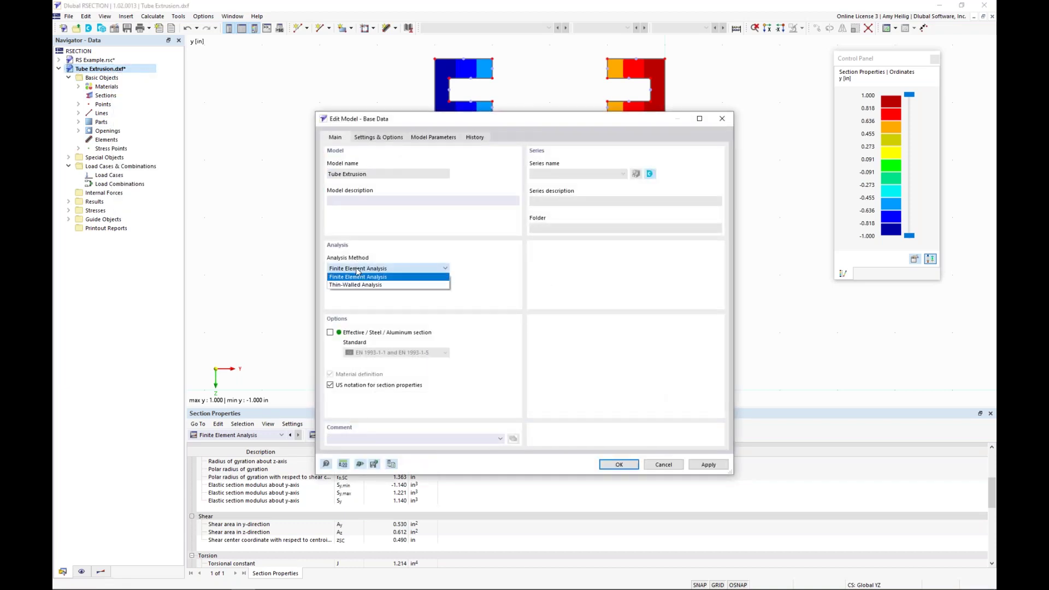
{"action": "left_click", "coordinate": [360, 284]}
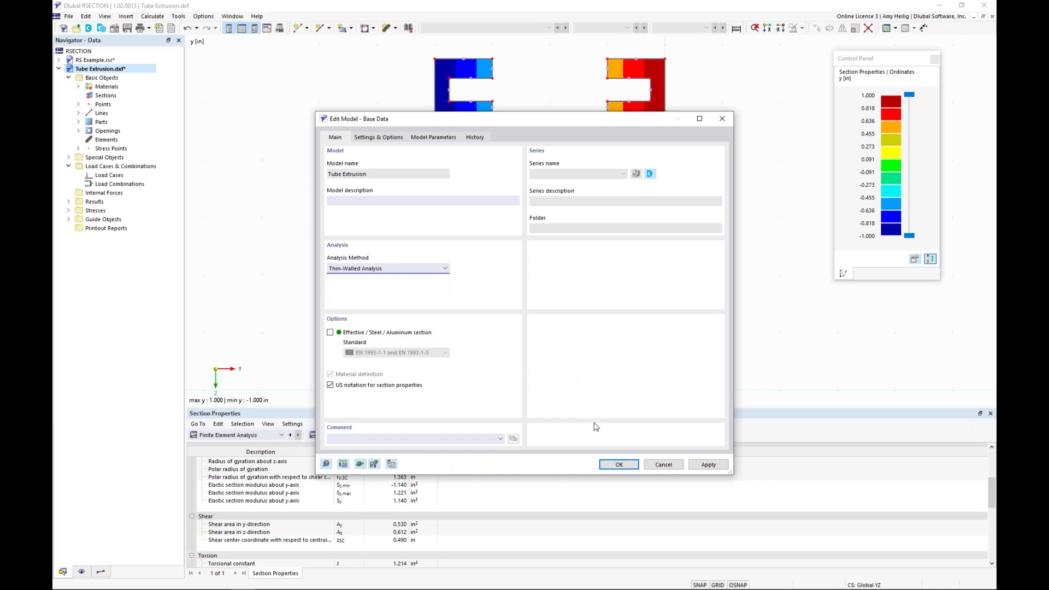
{"action": "left_click", "coordinate": [619, 465]}
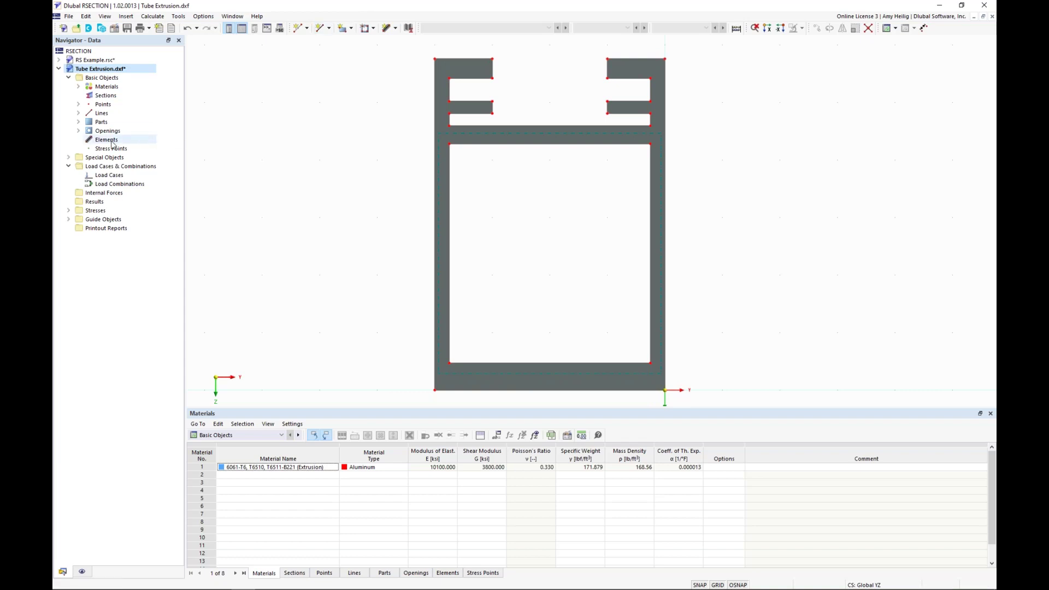
Hide the parts and openings in the display so only the section's outline and points are shown.
{"action": "left_click", "coordinate": [83, 573]}
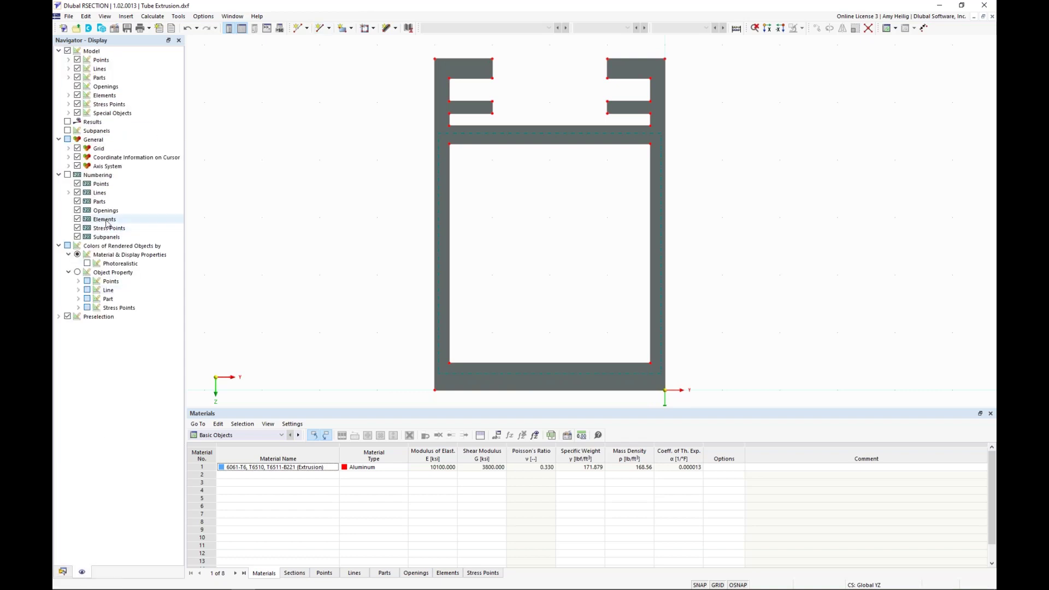
{"action": "left_click", "coordinate": [78, 77]}
{"action": "left_click", "coordinate": [78, 86]}
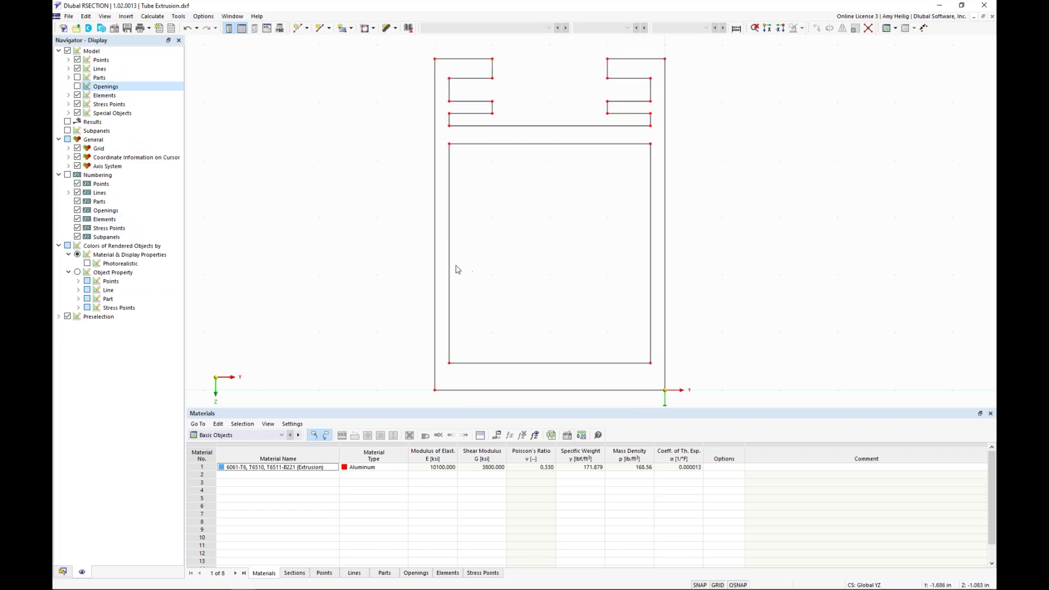
{"action": "left_click", "coordinate": [63, 572]}
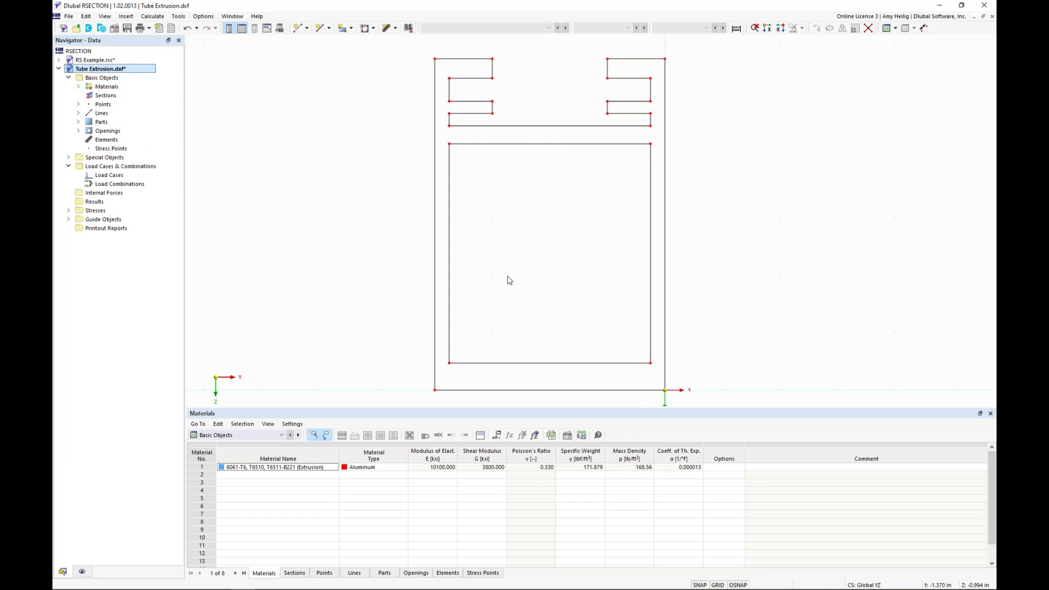
Create standard points midway between the upper-left flange's two tip corners and between its inner and outer corners, using the Between Two Points type.
{"action": "middle_click_drag", "start_coordinate": [506, 190], "coordinate": [507, 220]}
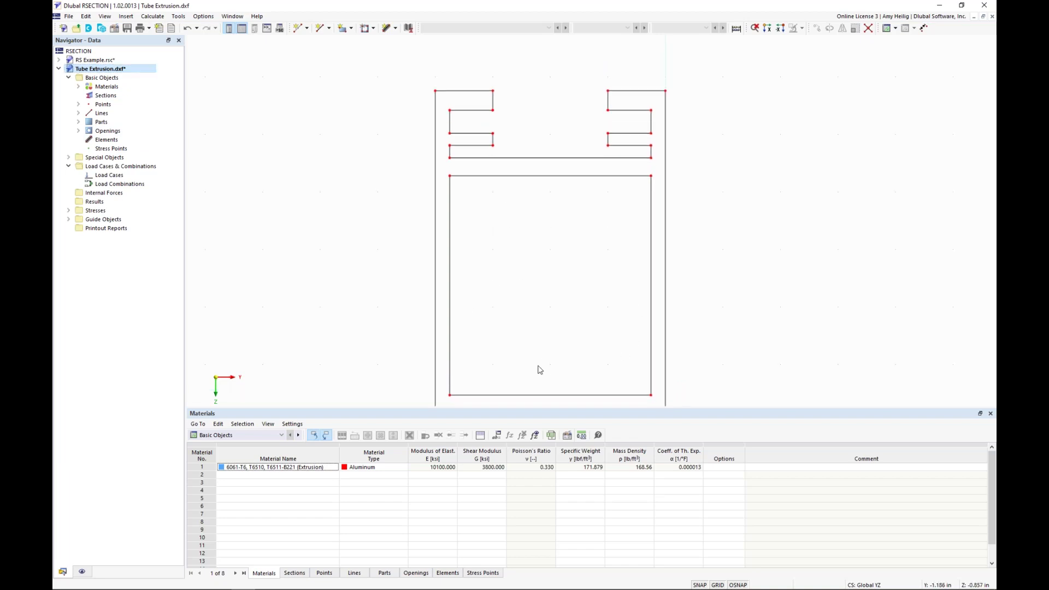
{"action": "left_click_drag", "start_coordinate": [551, 408], "coordinate": [547, 475]}
{"action": "scroll", "coordinate": [479, 155], "scroll_direction": "up", "scroll_amount": 5}
{"action": "middle_click_drag", "start_coordinate": [480, 155], "coordinate": [461, 204]}
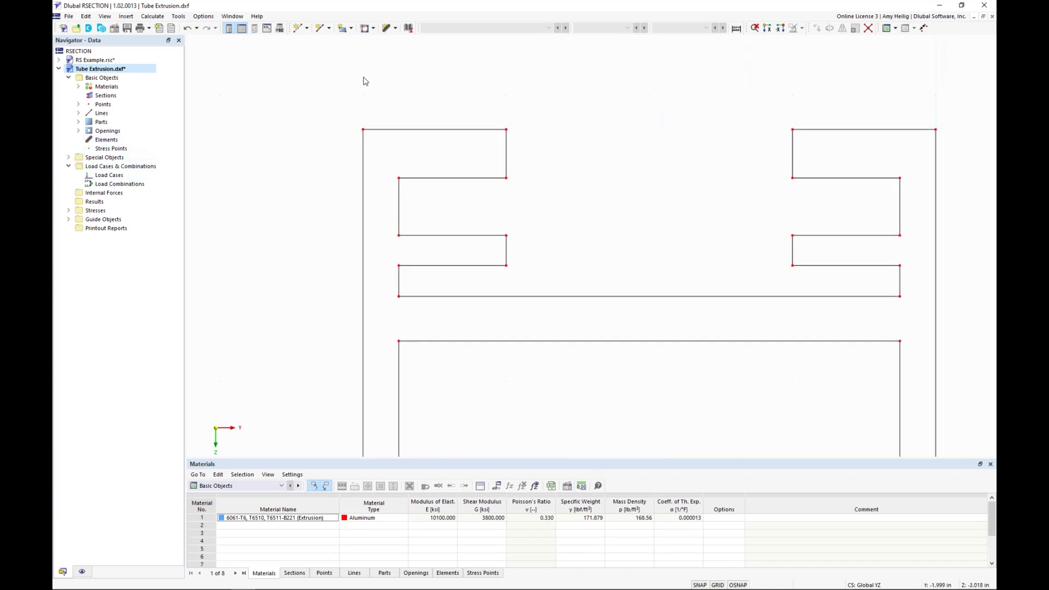
{"action": "left_click", "coordinate": [308, 29]}
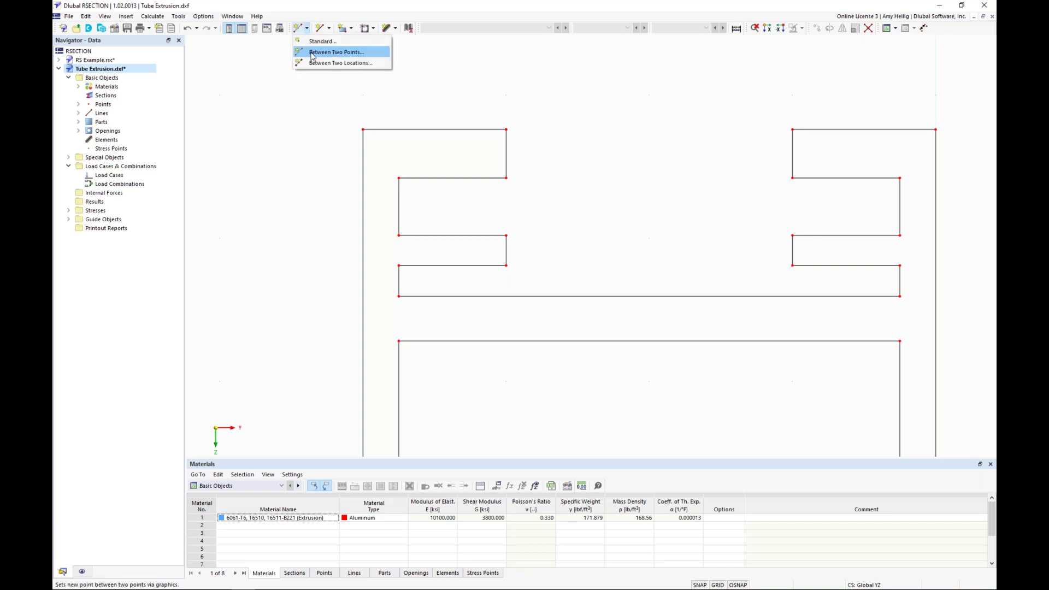
{"action": "left_click", "coordinate": [312, 54]}
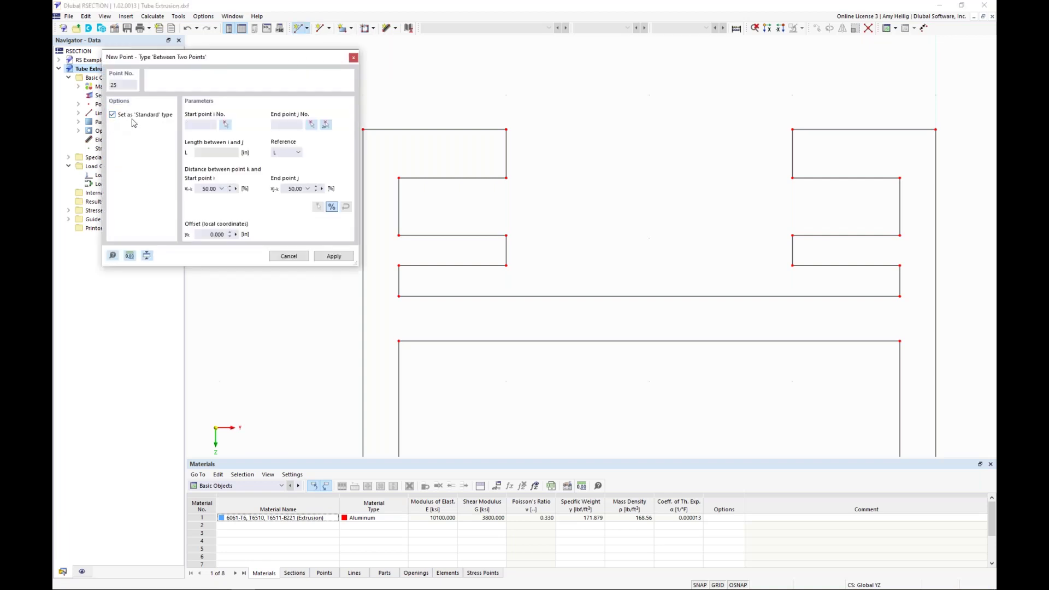
{"action": "left_click", "coordinate": [506, 177]}
{"action": "left_click", "coordinate": [506, 130]}
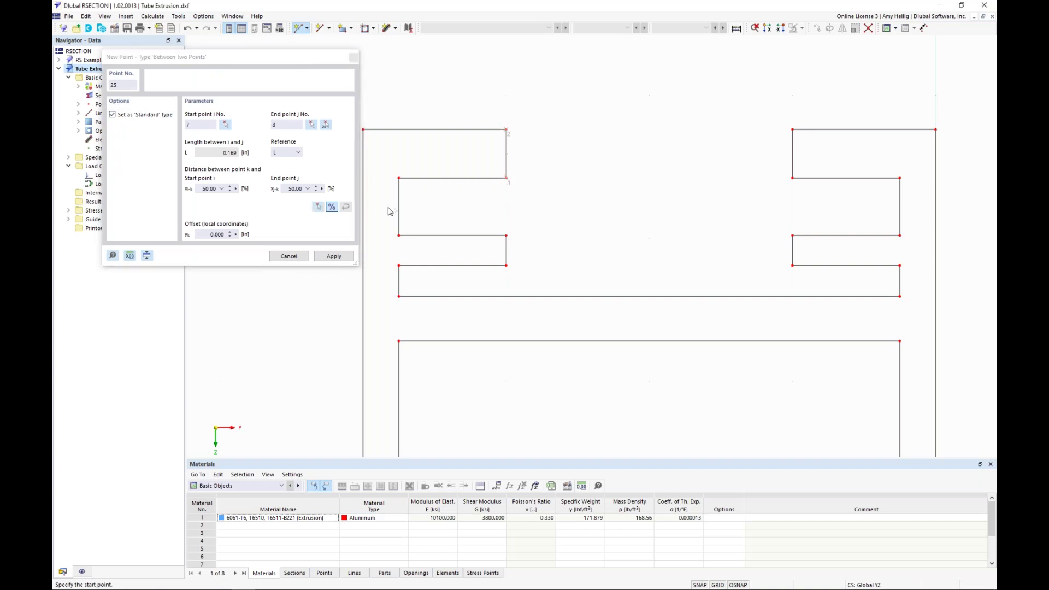
{"action": "left_click", "coordinate": [340, 257]}
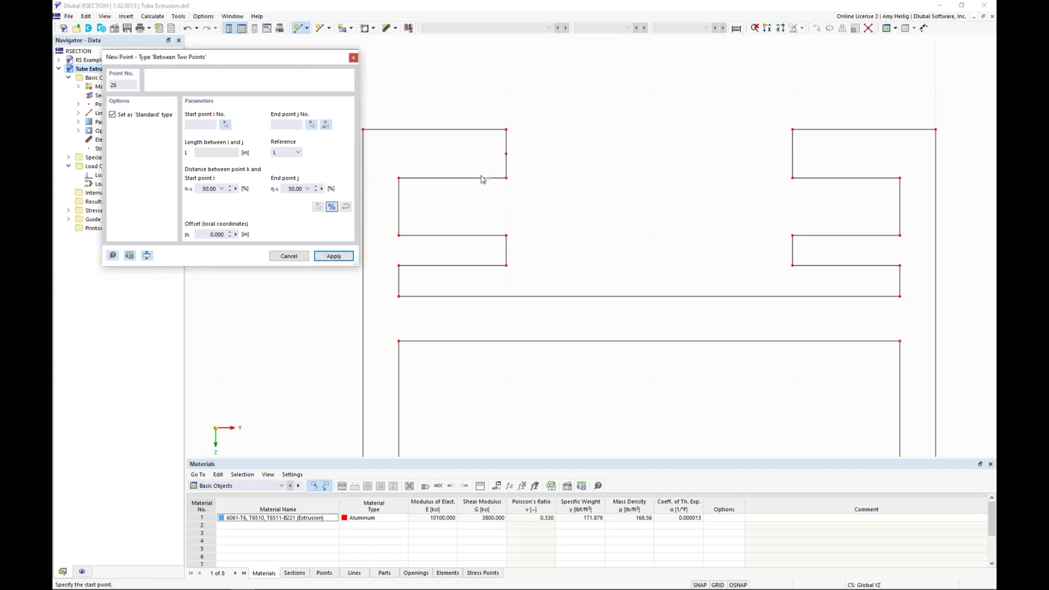
{"action": "left_click", "coordinate": [459, 190]}
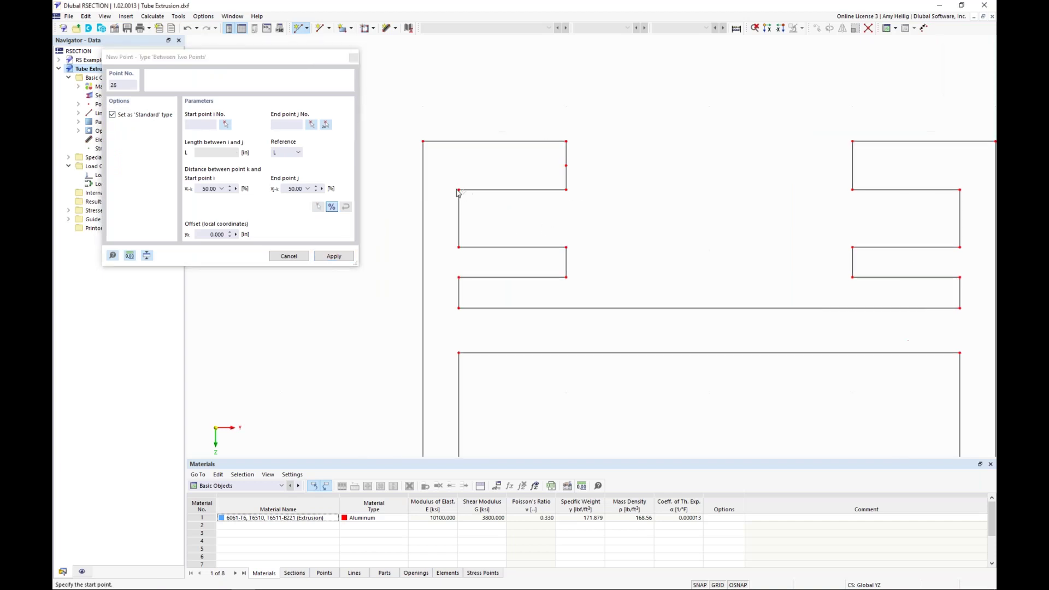
{"action": "left_click", "coordinate": [423, 143]}
{"action": "left_click", "coordinate": [344, 257]}
Create midpoints at the free tip and the root of the lower-left lip.
{"action": "left_click", "coordinate": [566, 277]}
{"action": "left_click", "coordinate": [565, 248]}
{"action": "left_click", "coordinate": [345, 257]}
{"action": "left_click", "coordinate": [458, 277]}
{"action": "left_click", "coordinate": [458, 248]}
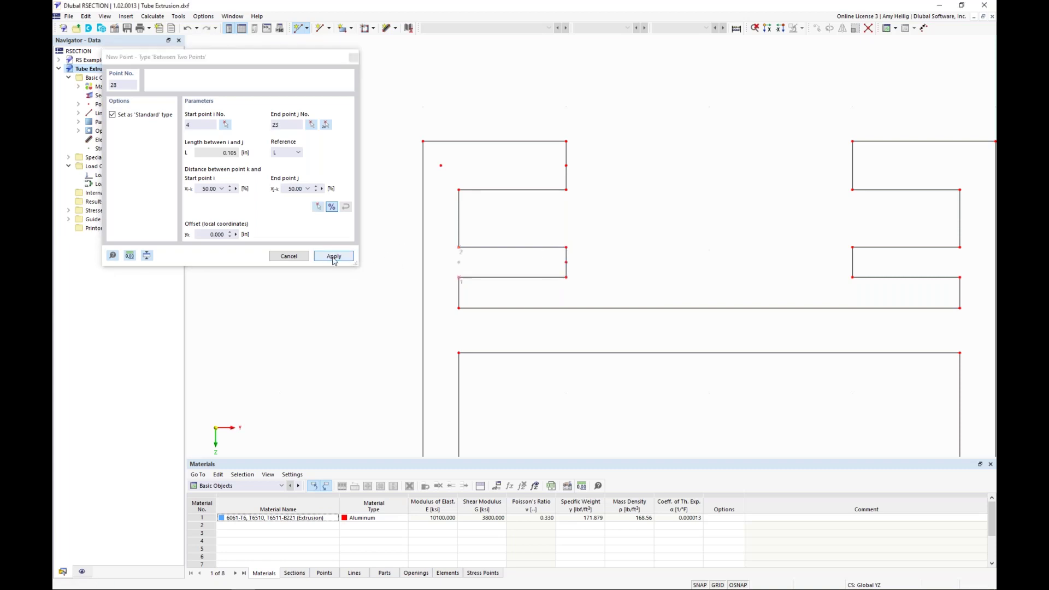
{"action": "left_click", "coordinate": [334, 256]}
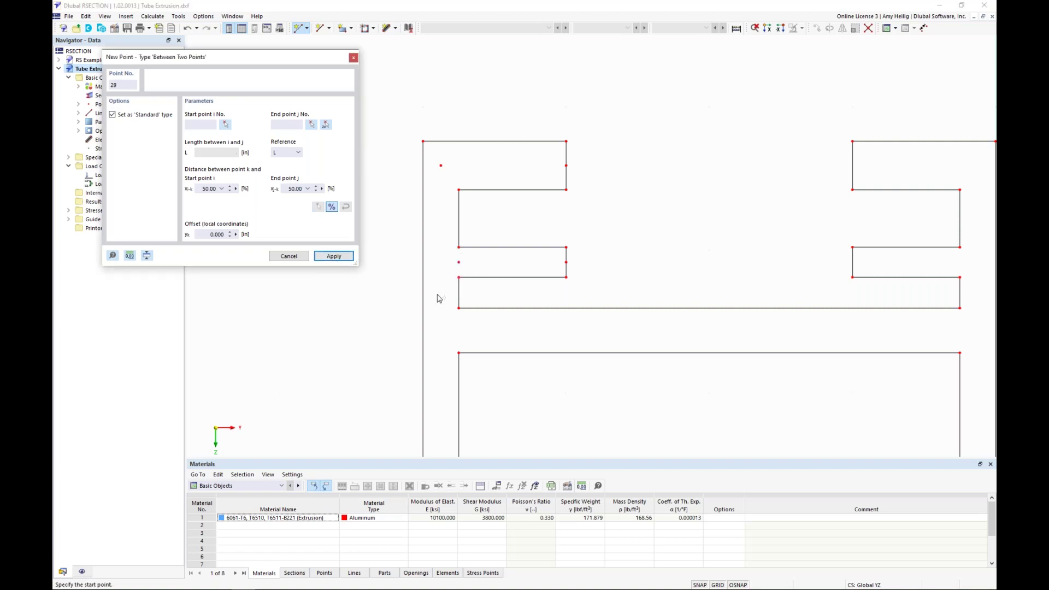
Create midpoints at the left and right ends of the horizontal web above the inner rectangle.
{"action": "middle_click_drag", "start_coordinate": [495, 324], "coordinate": [480, 260]}
{"action": "left_click", "coordinate": [452, 243]}
{"action": "left_click", "coordinate": [452, 288]}
{"action": "left_click", "coordinate": [334, 256]}
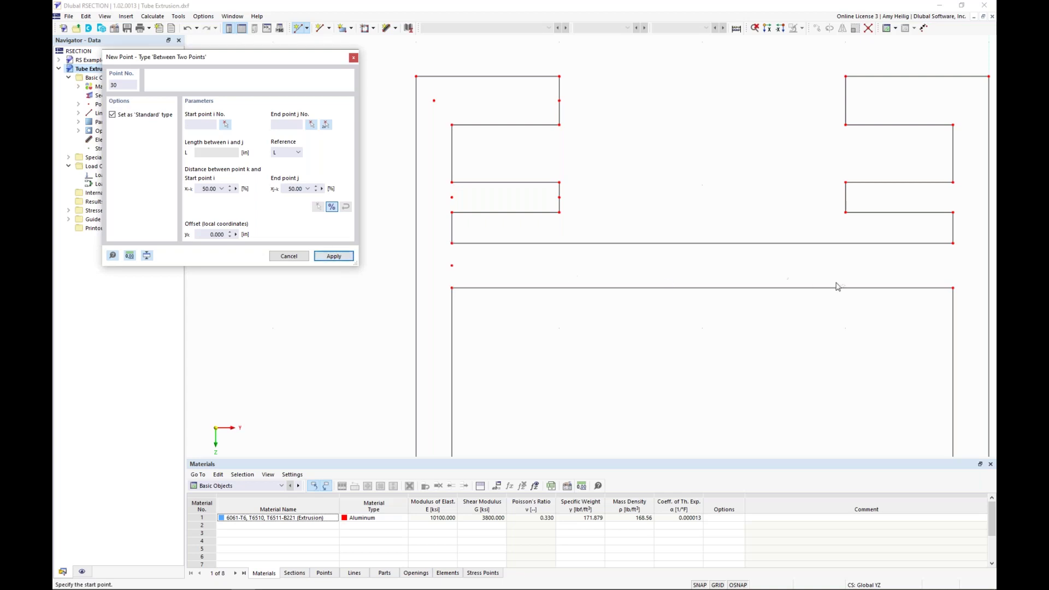
{"action": "middle_click_drag", "start_coordinate": [941, 295], "coordinate": [851, 280]}
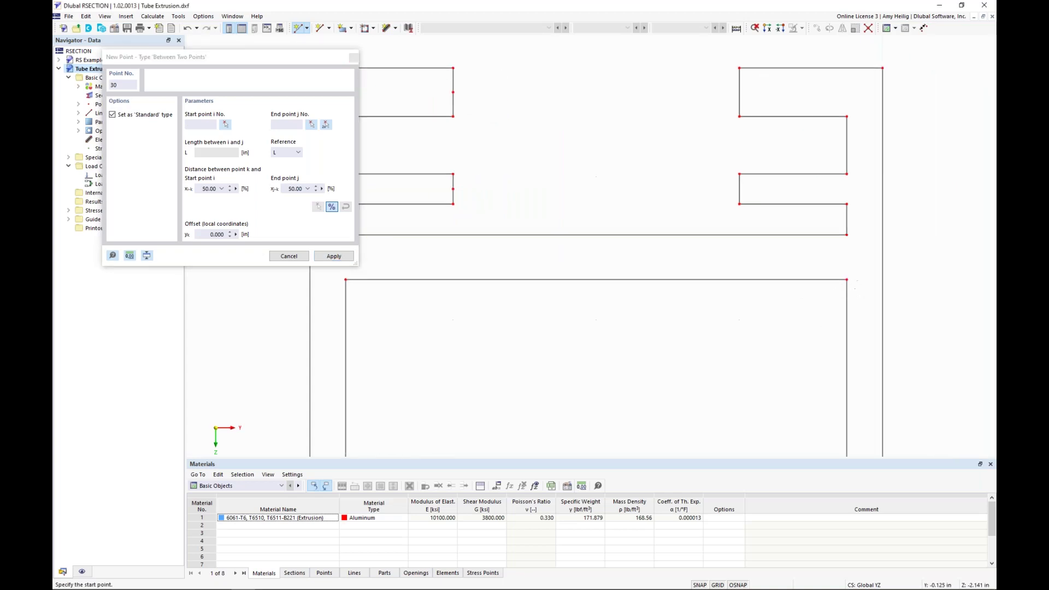
{"action": "left_click", "coordinate": [846, 280]}
{"action": "left_click", "coordinate": [847, 236]}
{"action": "key", "text": "Return"}
Create a point midway between the inner and outer corners at the section's bottom left.
{"action": "scroll", "coordinate": [623, 345], "scroll_direction": "down", "scroll_amount": 2}
{"action": "middle_click_drag", "start_coordinate": [623, 344], "coordinate": [624, 164]}
{"action": "middle_click_drag", "start_coordinate": [593, 361], "coordinate": [587, 264]}
{"action": "scroll", "coordinate": [499, 356], "scroll_direction": "up", "scroll_amount": 2}
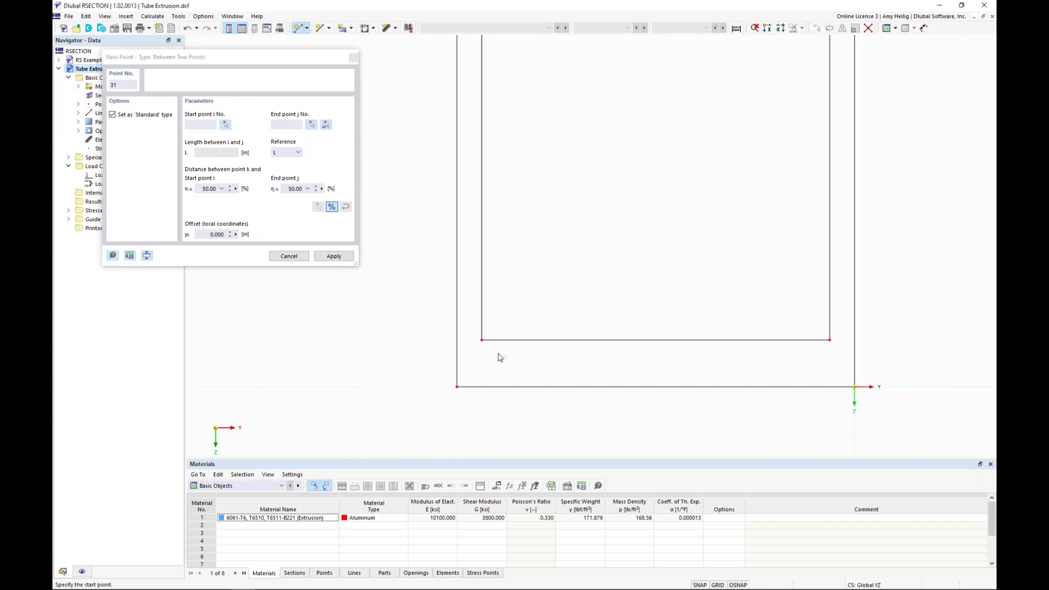
{"action": "left_click", "coordinate": [479, 337]}
{"action": "left_click", "coordinate": [449, 393]}
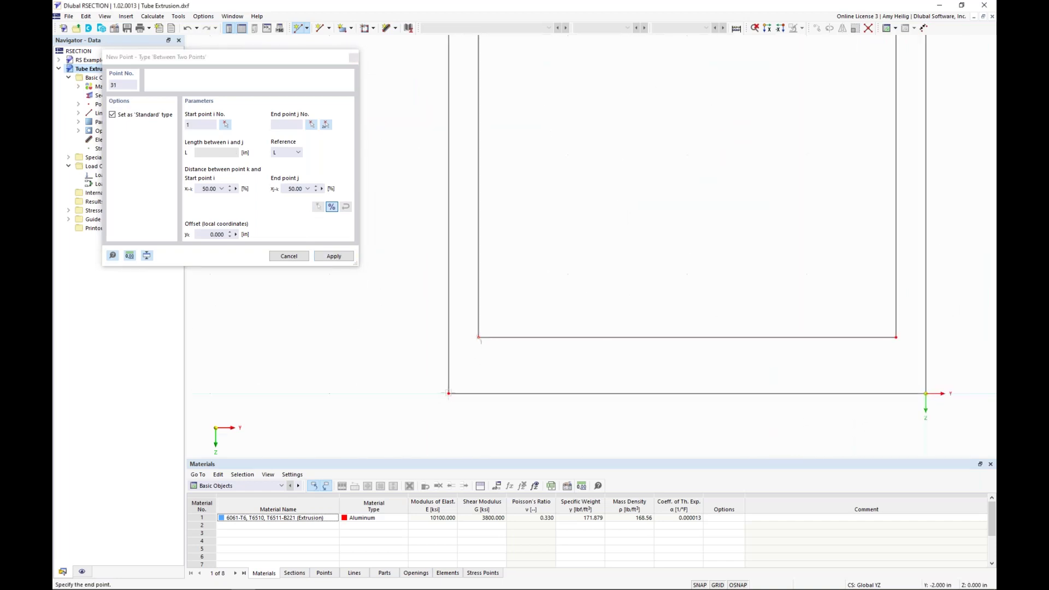
{"action": "key", "text": "Return"}
Create a point midway between the inner and outer corners at the section's bottom right and finish placing points.
{"action": "left_click", "coordinate": [895, 337]}
{"action": "left_click", "coordinate": [925, 393]}
{"action": "left_click", "coordinate": [333, 258]}
{"action": "scroll", "coordinate": [617, 257], "scroll_direction": "down", "scroll_amount": 4}
{"action": "middle_click_drag", "start_coordinate": [584, 196], "coordinate": [579, 223]}
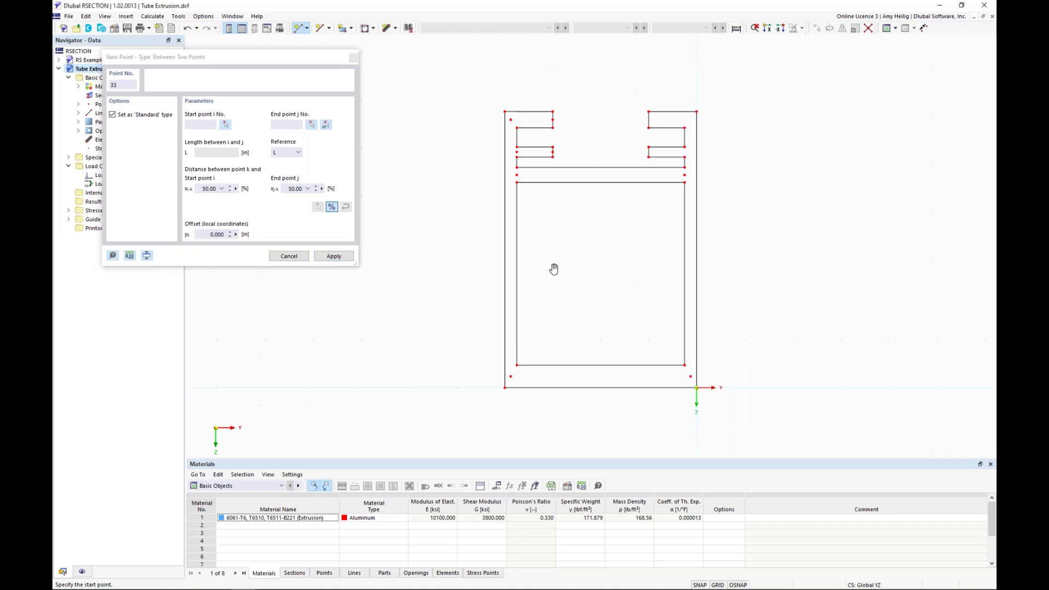
{"action": "key", "text": "Escape"}
Move the lower-left lip's root midpoint and the web's left midpoint -0.063 in parallel to the Y axis, onto the left wall's centerline.
{"action": "scroll", "coordinate": [518, 171], "scroll_direction": "up", "scroll_amount": 2}
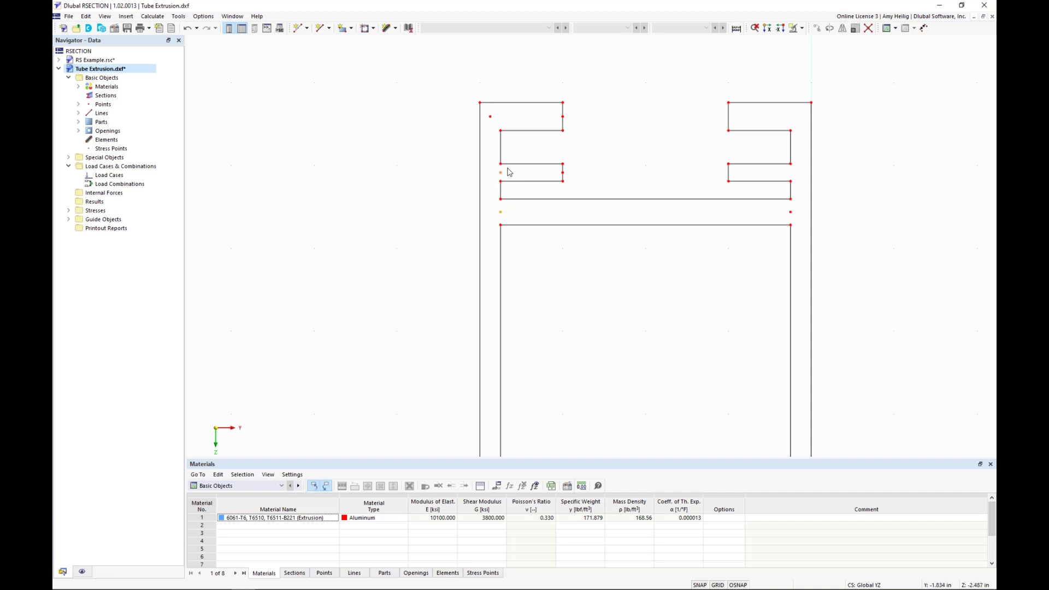
{"action": "left_click", "coordinate": [817, 29]}
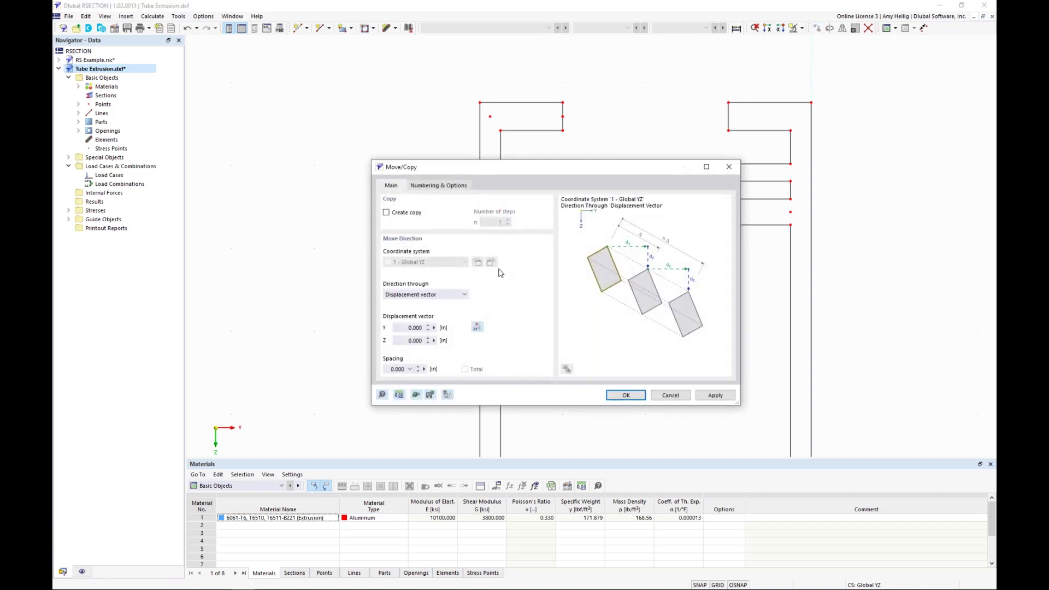
{"action": "left_click", "coordinate": [450, 299]}
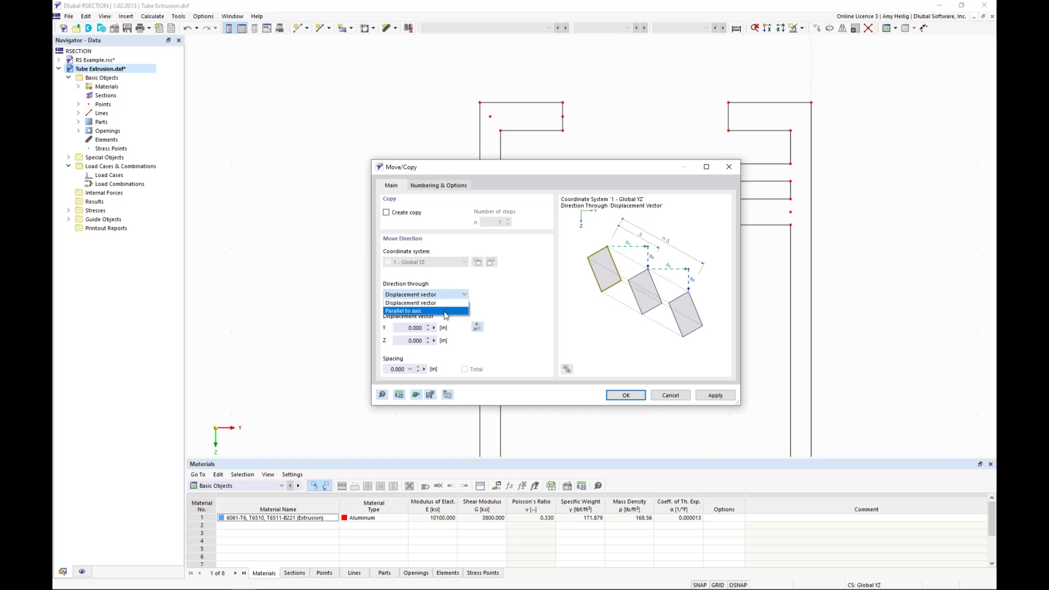
{"action": "left_click", "coordinate": [446, 311]}
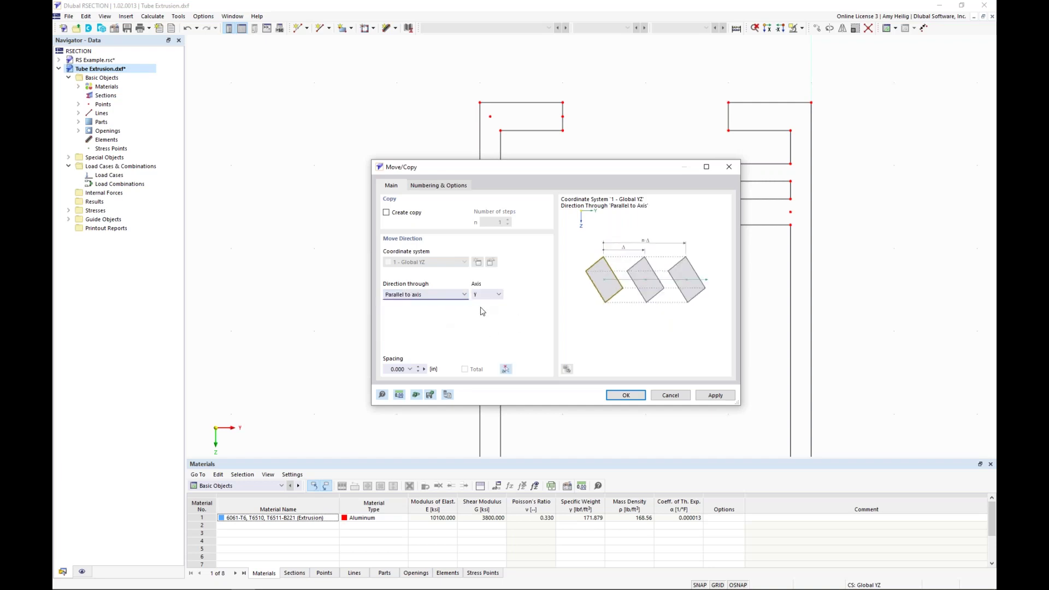
{"action": "left_click", "coordinate": [505, 372]}
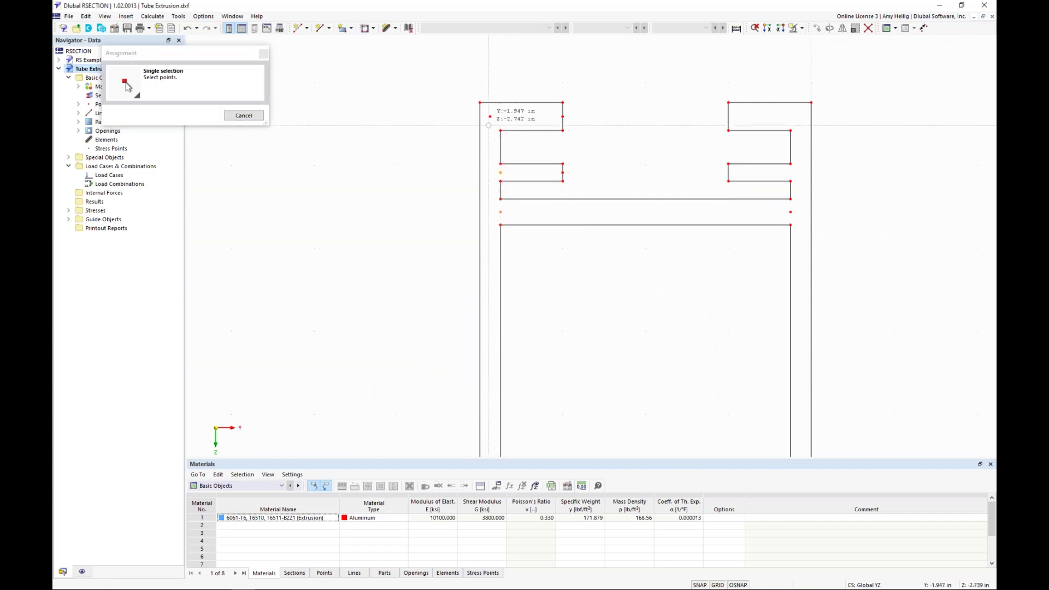
{"action": "left_click", "coordinate": [501, 207]}
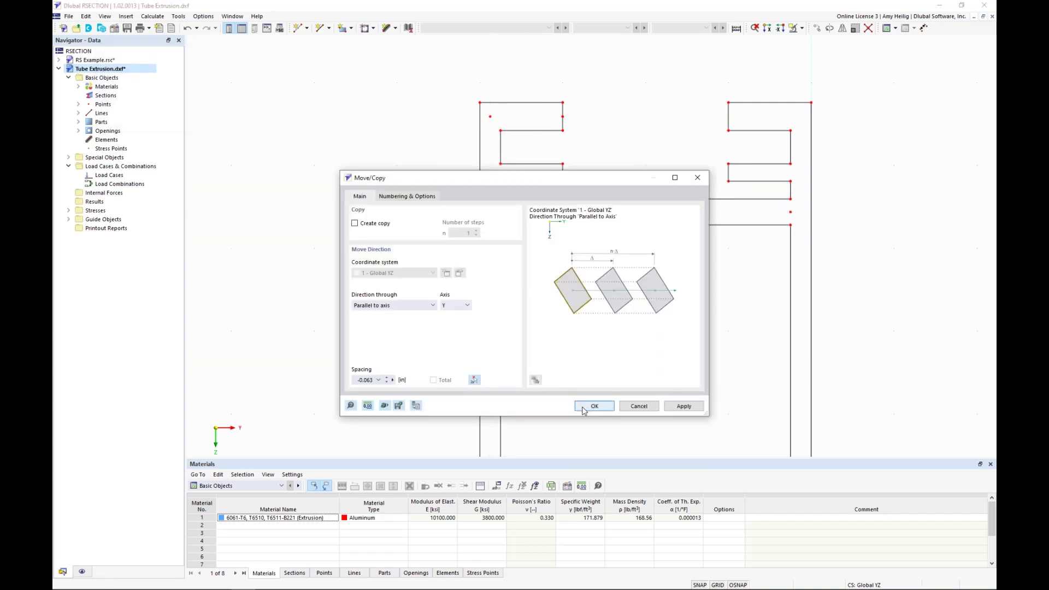
{"action": "left_click", "coordinate": [594, 405]}
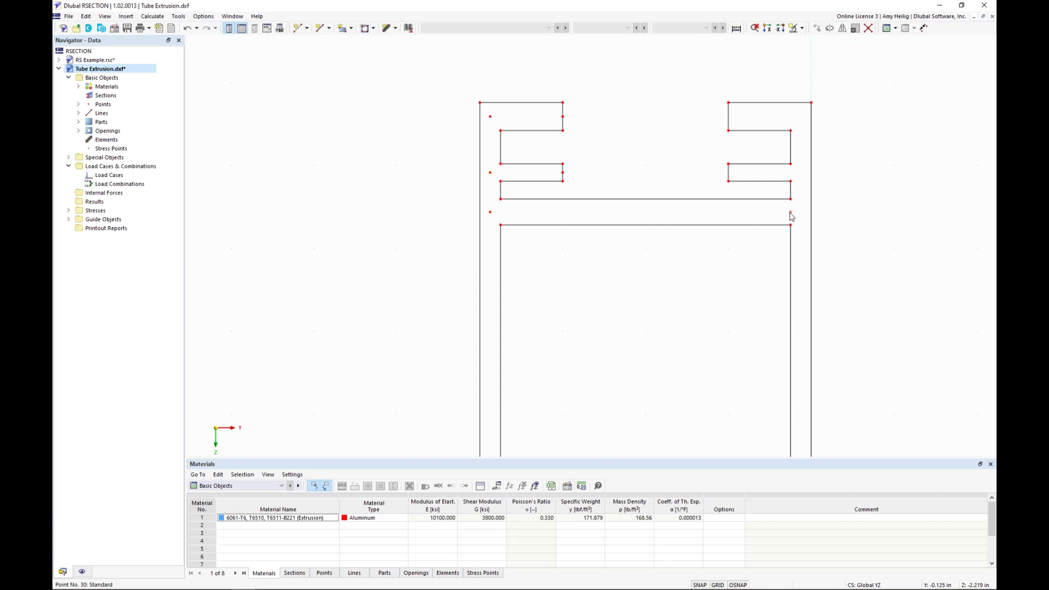
Move the web's right midpoint 0.063 in parallel to the Y axis, onto the right wall's centerline.
{"action": "left_click", "coordinate": [791, 212], "text": "ctrl"}
{"action": "left_click", "coordinate": [816, 28]}
{"action": "left_click", "coordinate": [386, 369]}
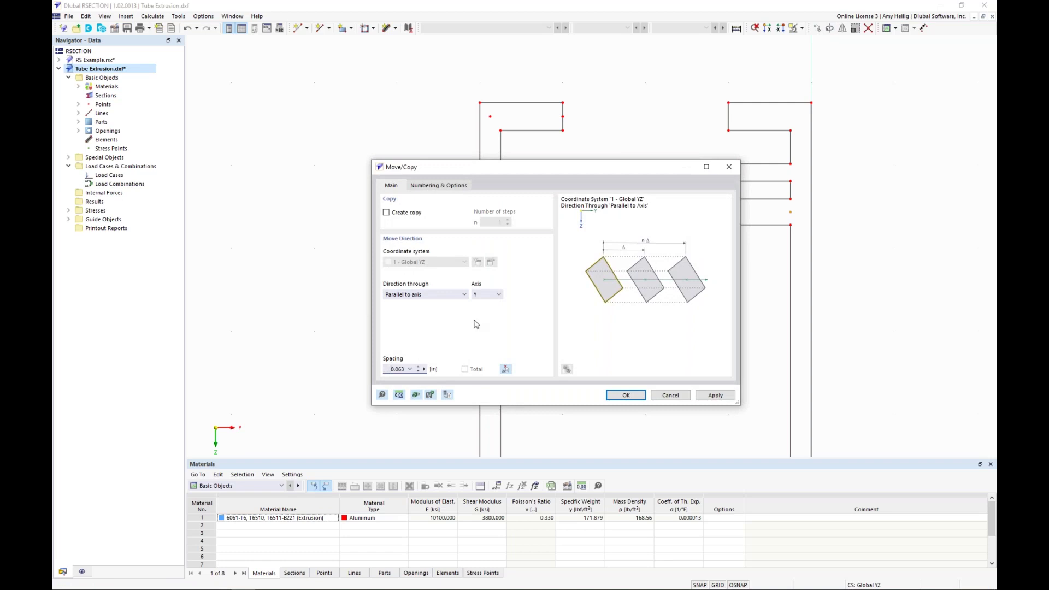
{"action": "left_click", "coordinate": [625, 395]}
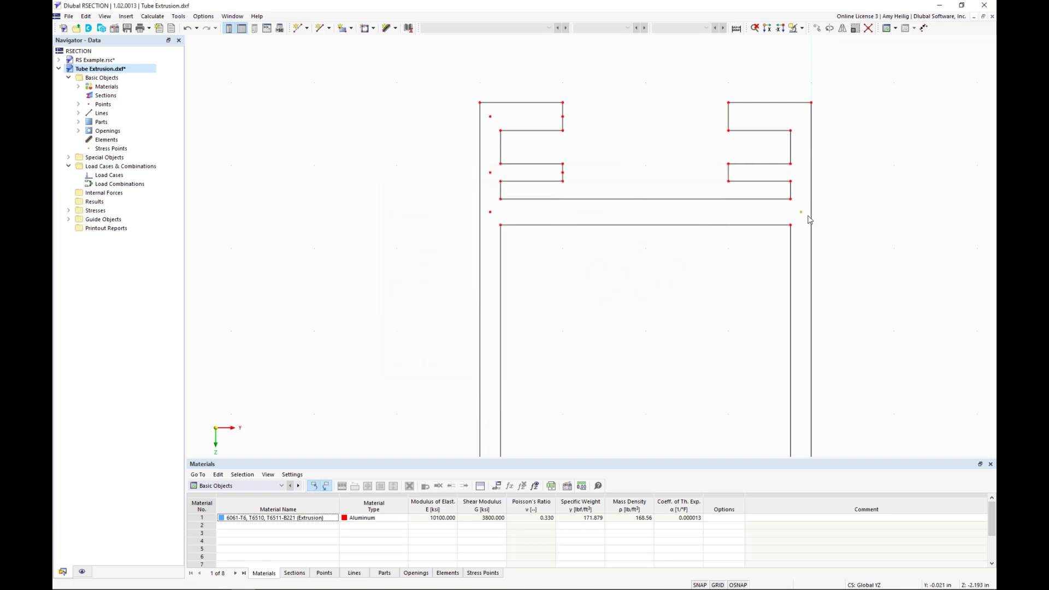
Start a new single-line element and set its thickness to 0.169 in by measuring between the upper-left flange's tip corners.
{"action": "scroll", "coordinate": [539, 136], "scroll_direction": "up", "scroll_amount": 2}
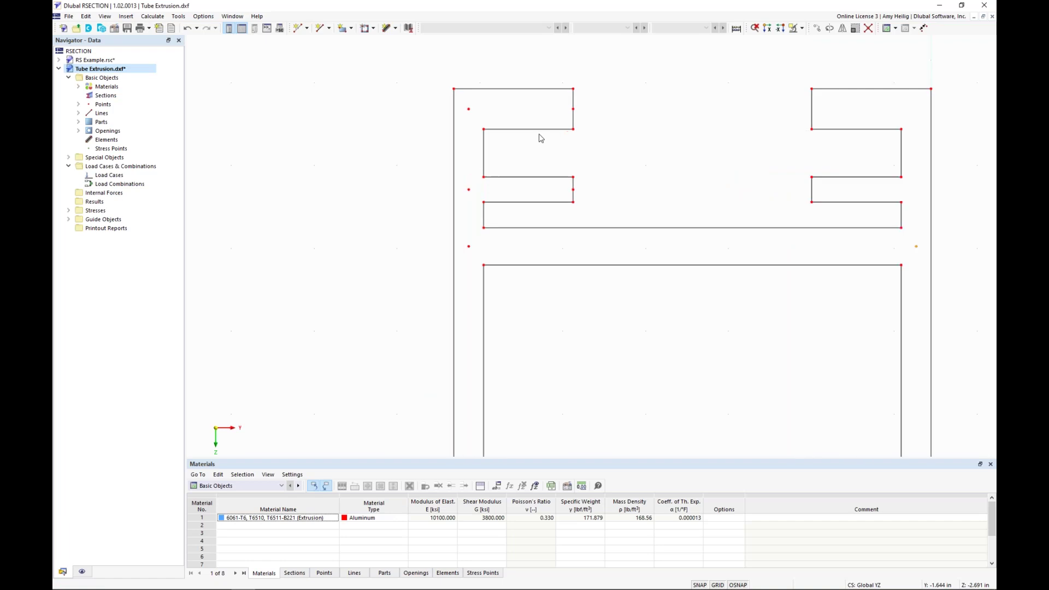
{"action": "middle_click_drag", "start_coordinate": [535, 143], "coordinate": [498, 183]}
{"action": "scroll", "coordinate": [499, 183], "scroll_direction": "up", "scroll_amount": 1}
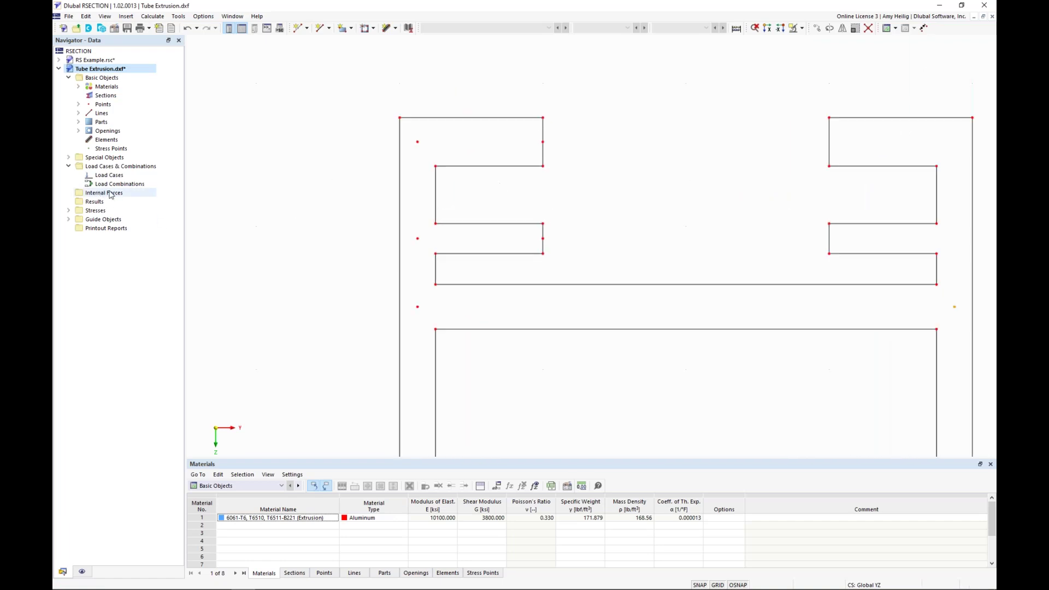
{"action": "right_click", "coordinate": [111, 144]}
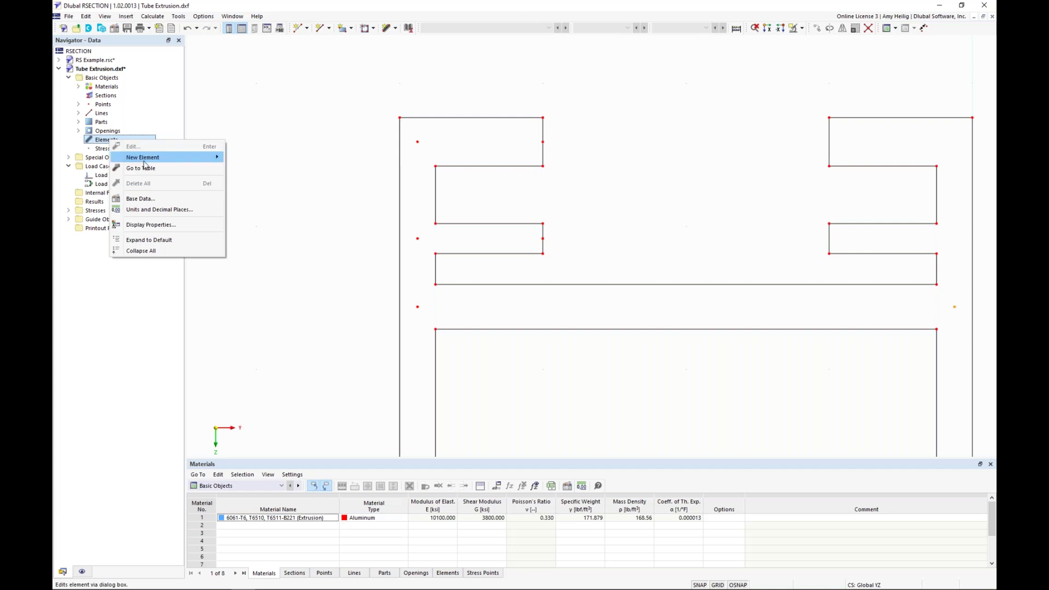
{"action": "mouse_move", "coordinate": [145, 161]}
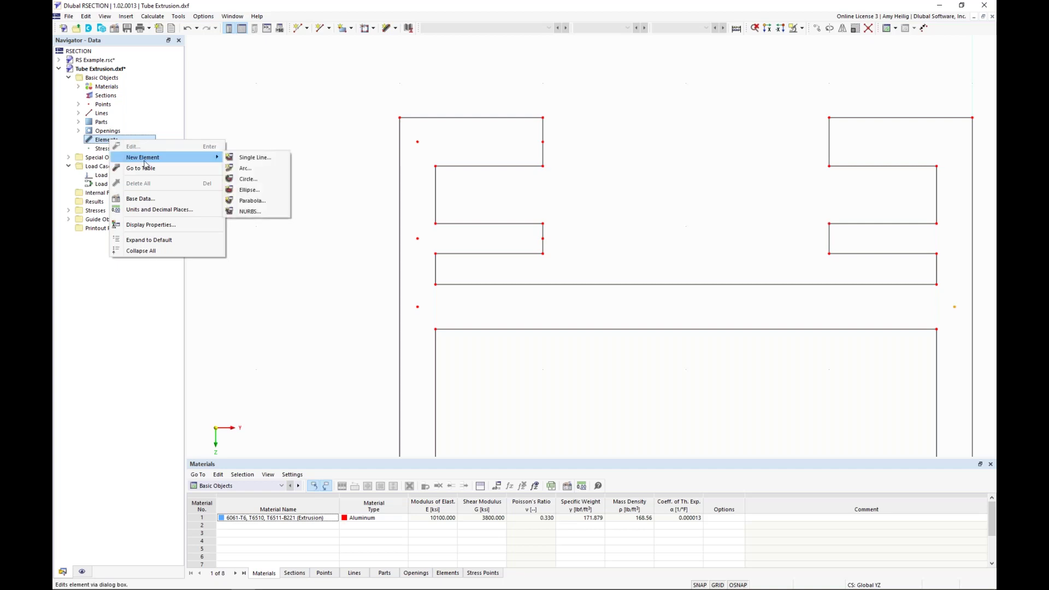
{"action": "left_click", "coordinate": [244, 158]}
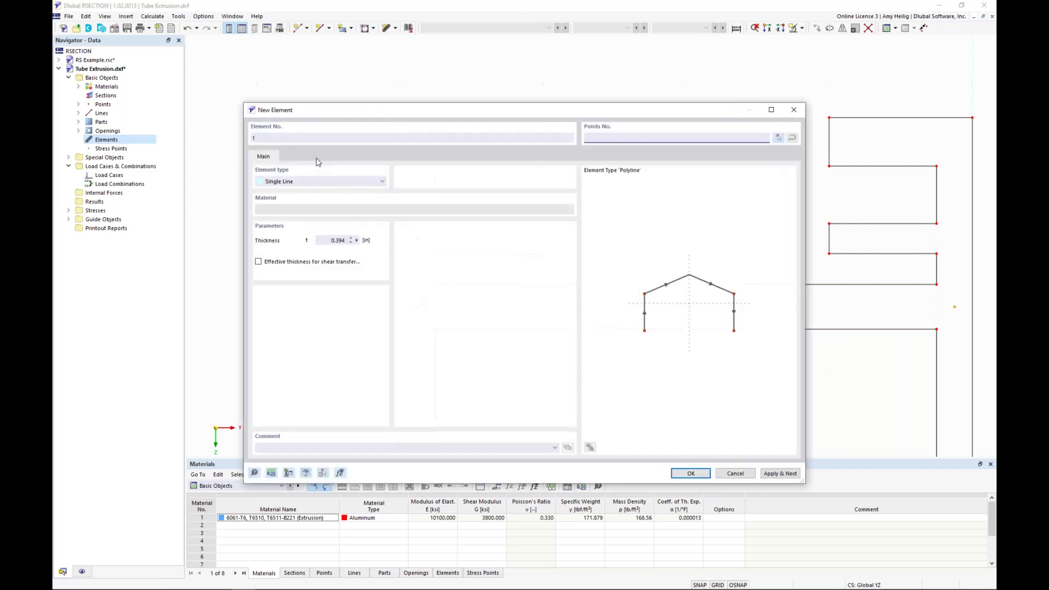
{"action": "left_click", "coordinate": [358, 241]}
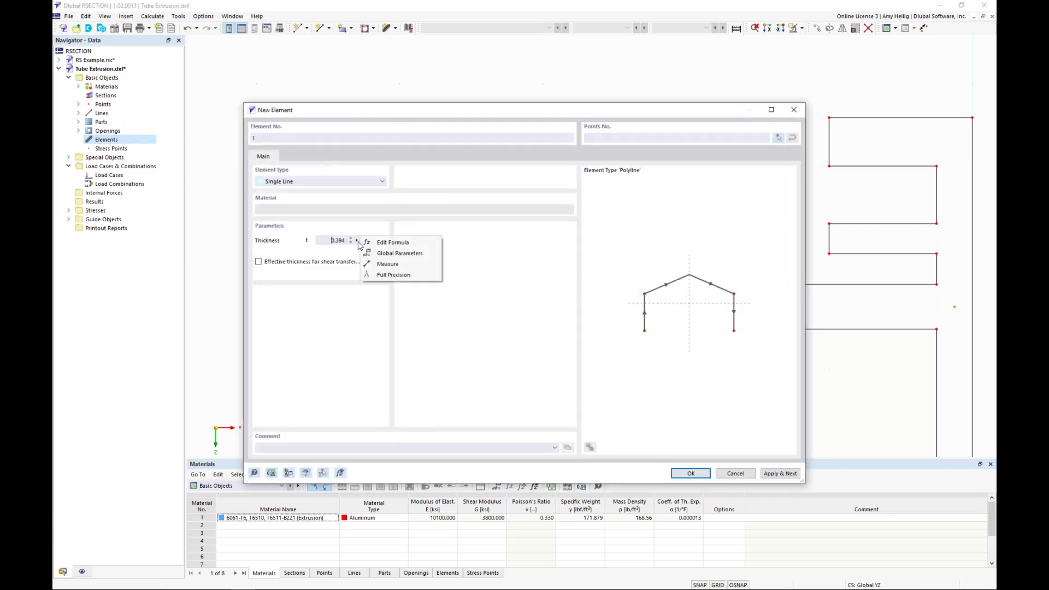
{"action": "left_click", "coordinate": [387, 265]}
{"action": "left_click", "coordinate": [542, 166]}
{"action": "left_click", "coordinate": [542, 118]}
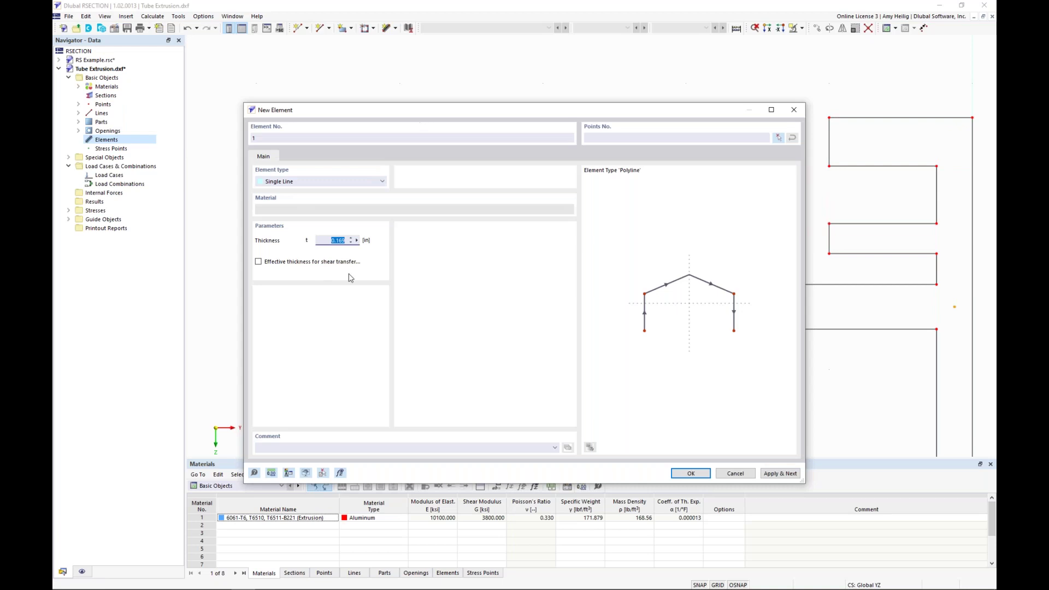
Assign the upper-left flange's root and tip midpoints to the new element and apply it.
{"action": "left_click", "coordinate": [778, 139]}
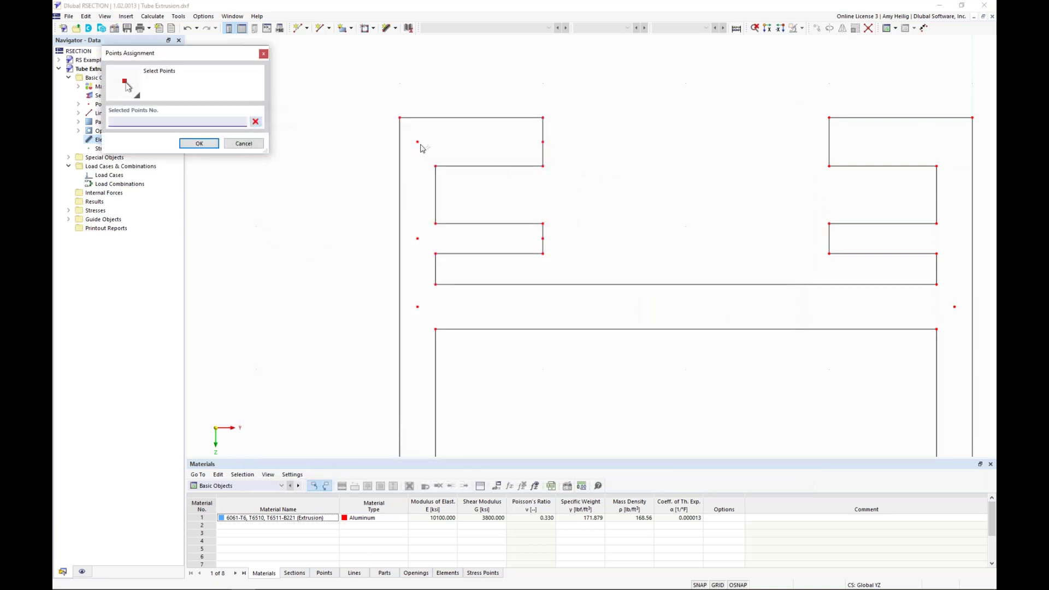
{"action": "left_click", "coordinate": [418, 141]}
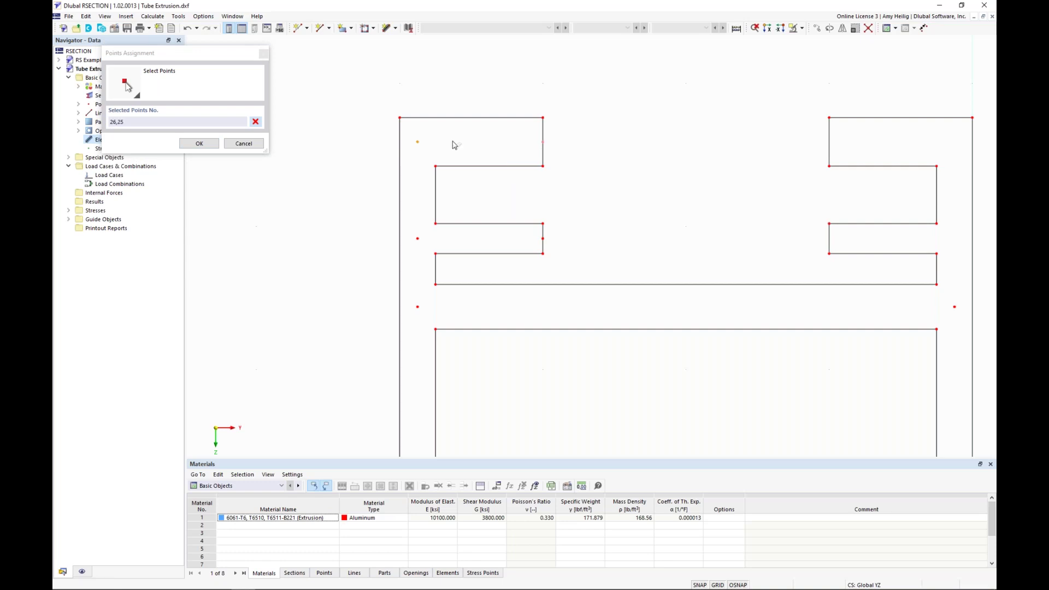
{"action": "left_click", "coordinate": [199, 144]}
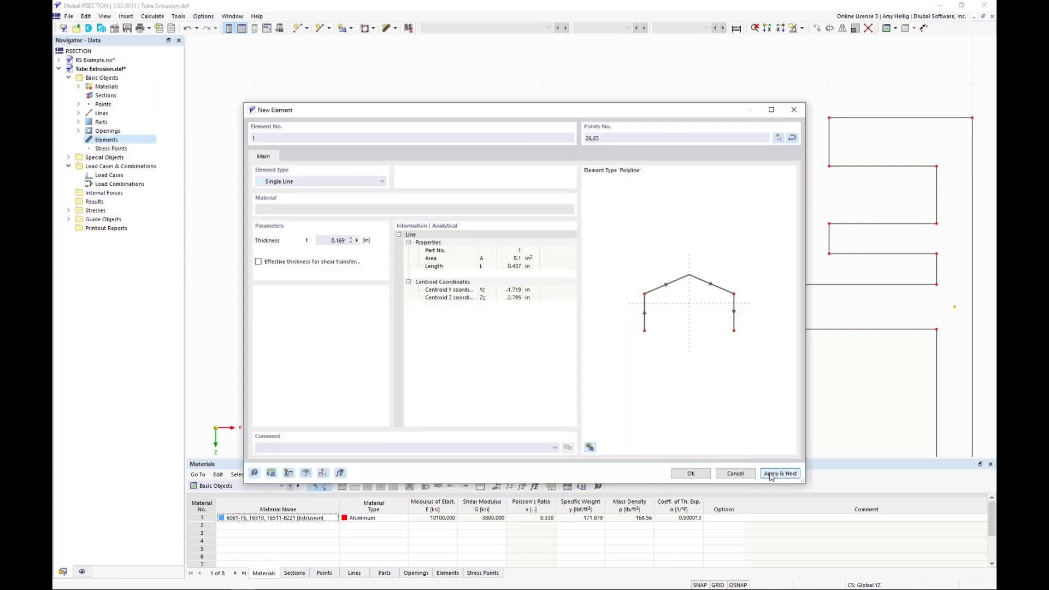
{"action": "left_click", "coordinate": [771, 474]}
Create the lower-left lip's element between its root and tip midpoints, with a 0.105 in thickness measured between the lip's tip corners.
{"action": "left_click_drag", "start_coordinate": [622, 107], "coordinate": [616, 280]}
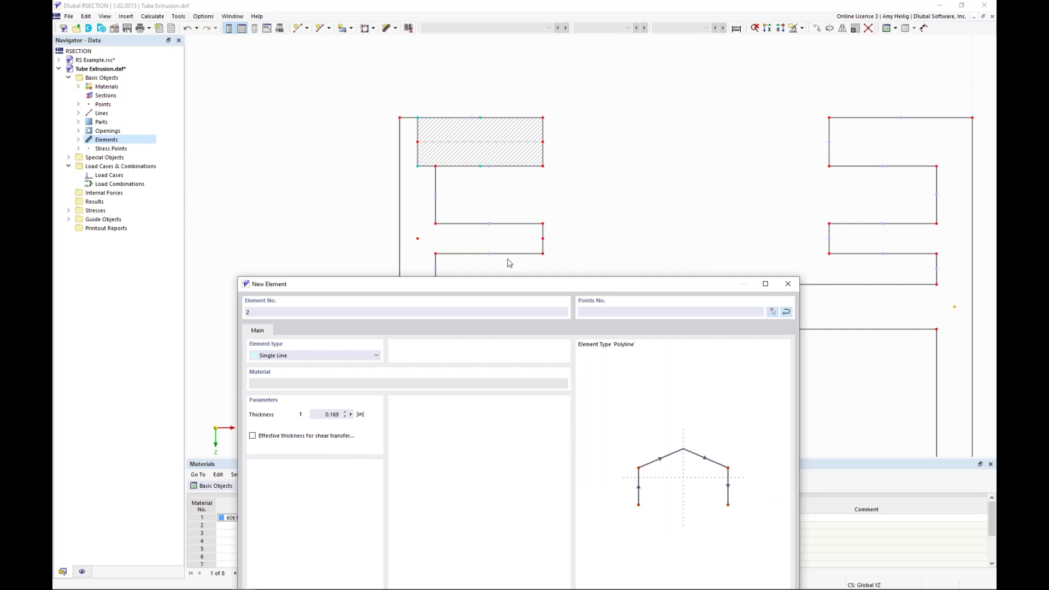
{"action": "left_click_drag", "start_coordinate": [515, 285], "coordinate": [540, 87]}
{"action": "left_click", "coordinate": [376, 217]}
{"action": "left_click", "coordinate": [407, 240]}
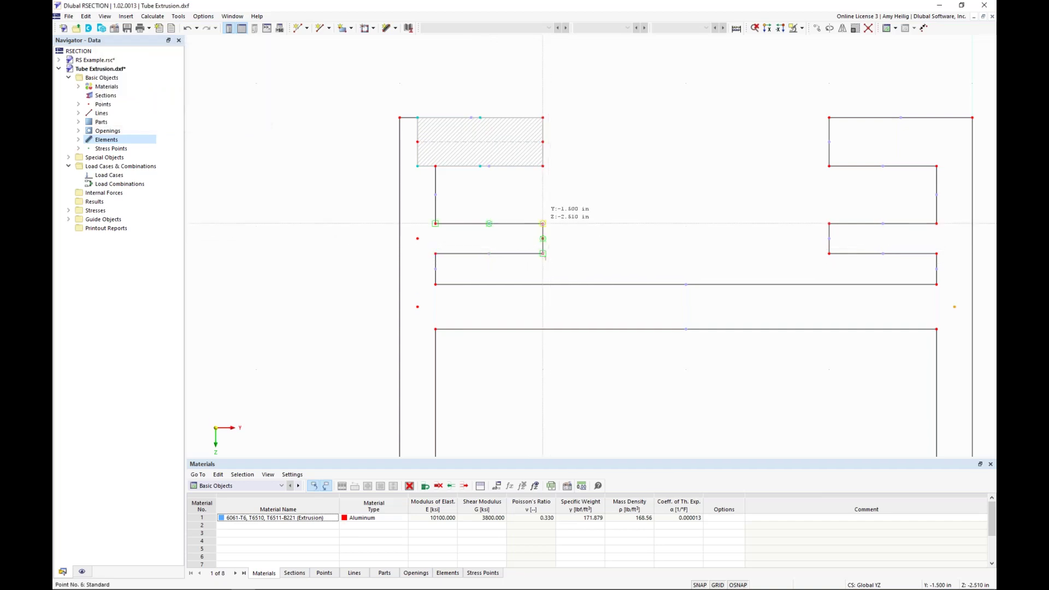
{"action": "left_click", "coordinate": [543, 224]}
{"action": "left_click", "coordinate": [778, 137]}
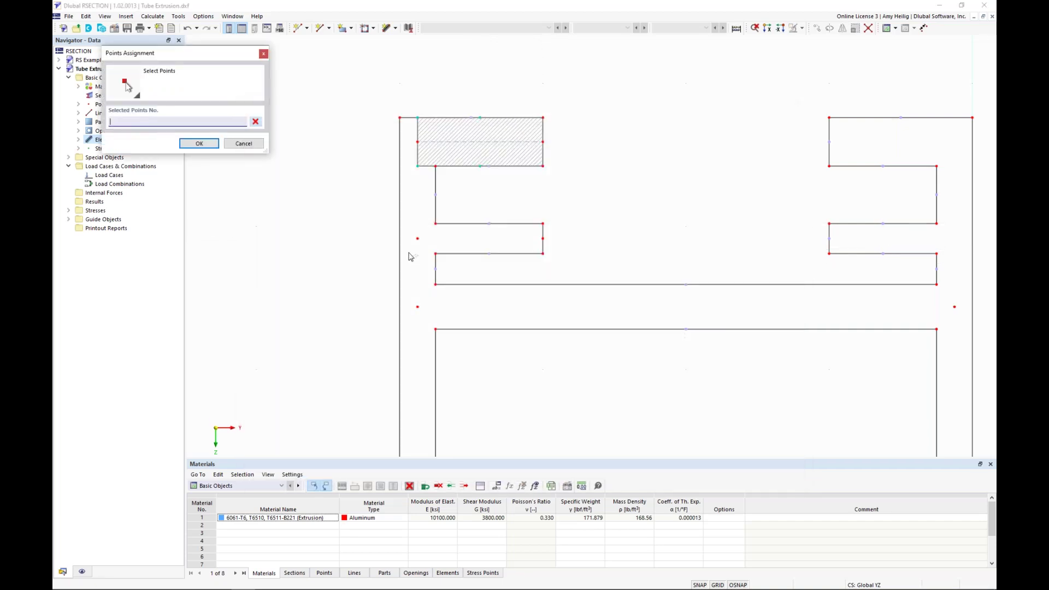
{"action": "left_click", "coordinate": [418, 239]}
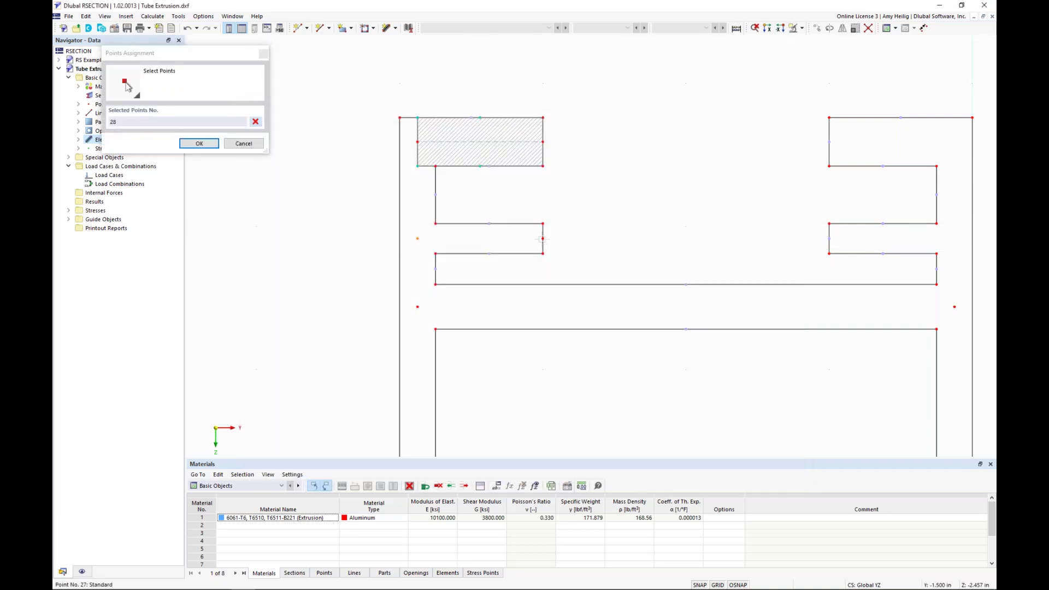
{"action": "left_click", "coordinate": [199, 143]}
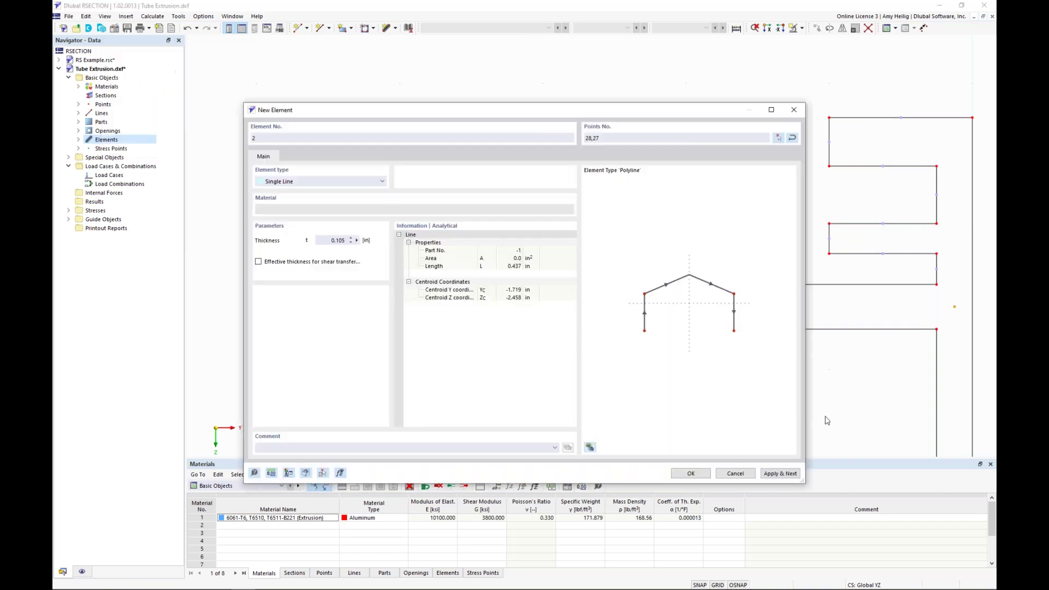
{"action": "left_click", "coordinate": [780, 473]}
Create the web's element between its left and right centerline points, with a 0.156 in thickness measured between the web's two edges.
{"action": "left_click_drag", "start_coordinate": [650, 112], "coordinate": [665, 321]}
{"action": "left_click_drag", "start_coordinate": [580, 322], "coordinate": [577, 100]}
{"action": "left_click", "coordinate": [370, 228]}
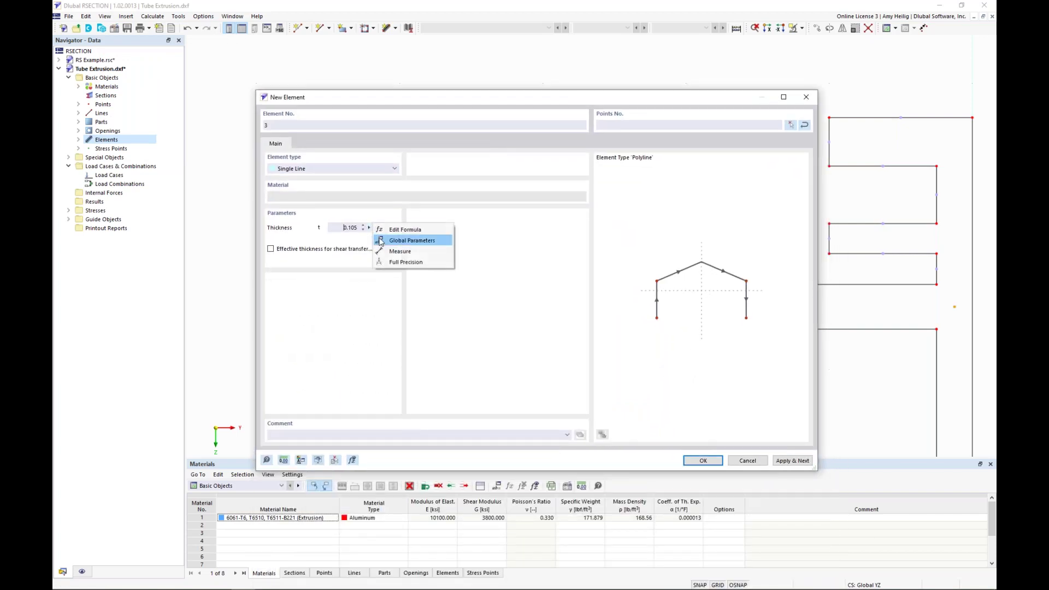
{"action": "left_click", "coordinate": [448, 248]}
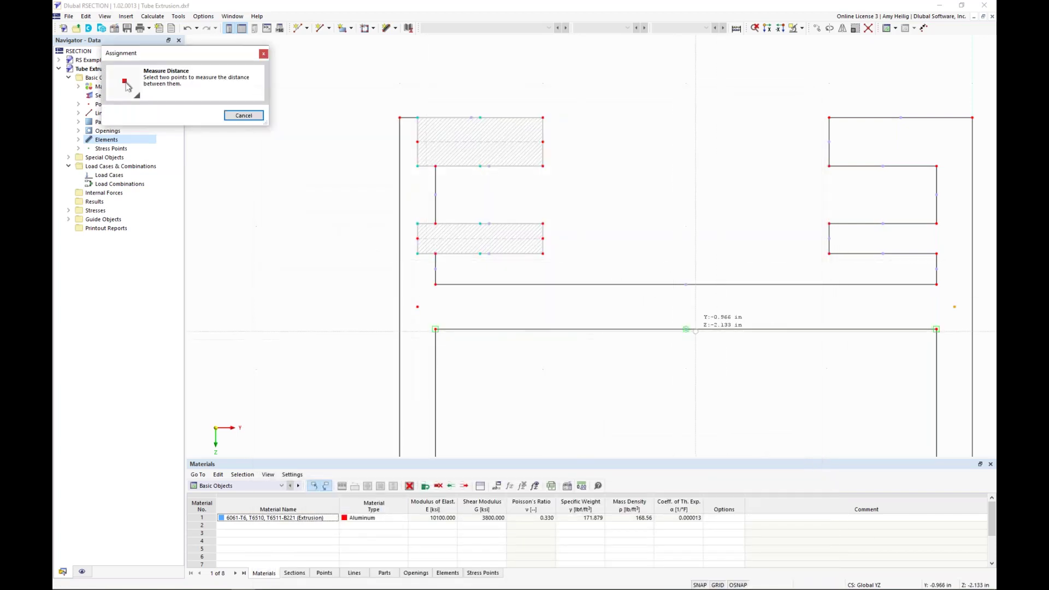
{"action": "left_click", "coordinate": [686, 284]}
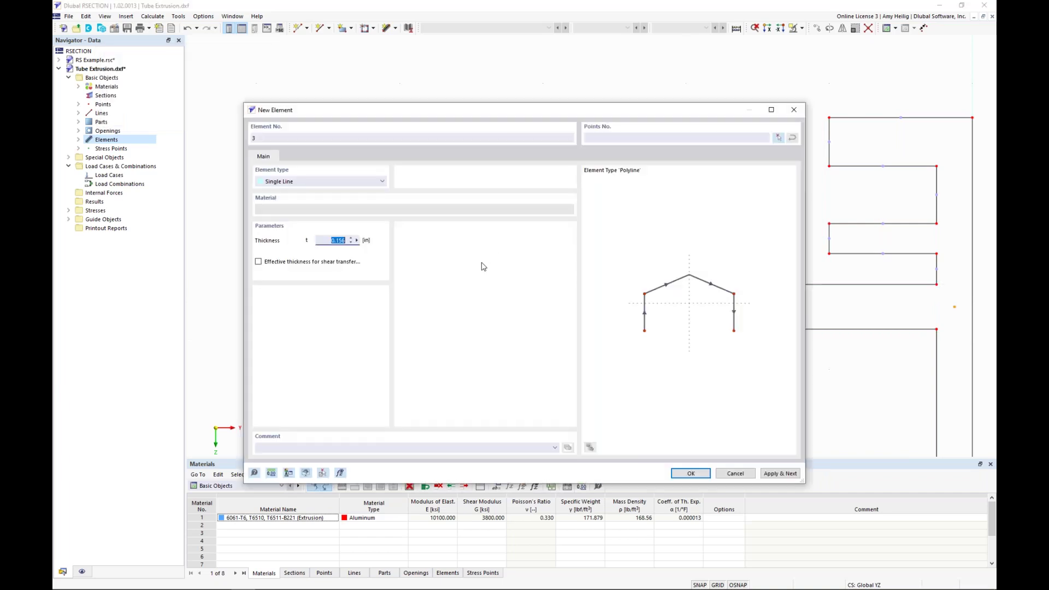
{"action": "left_click", "coordinate": [778, 138]}
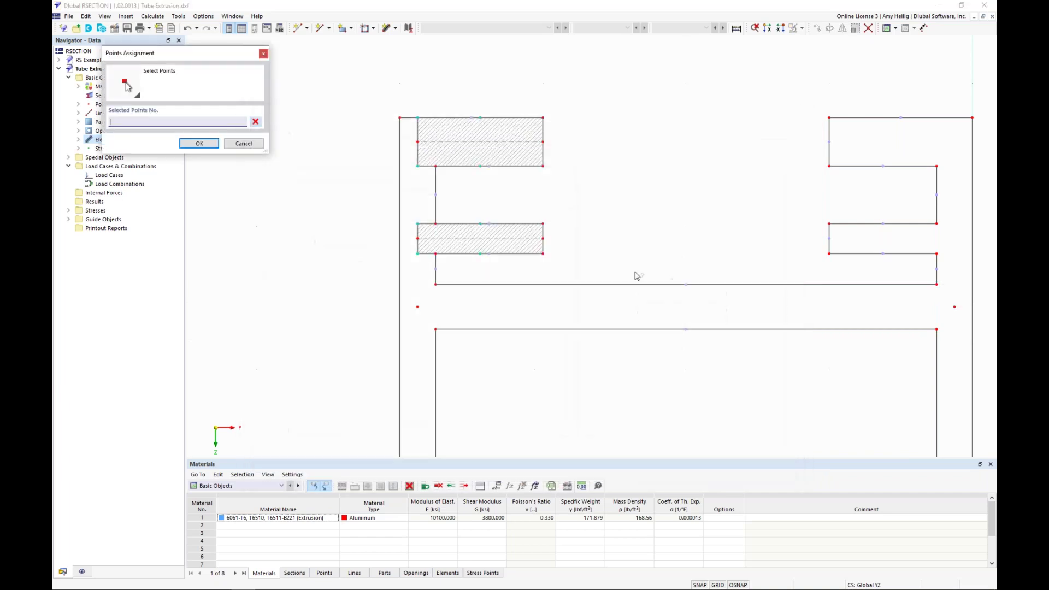
{"action": "left_click", "coordinate": [418, 307]}
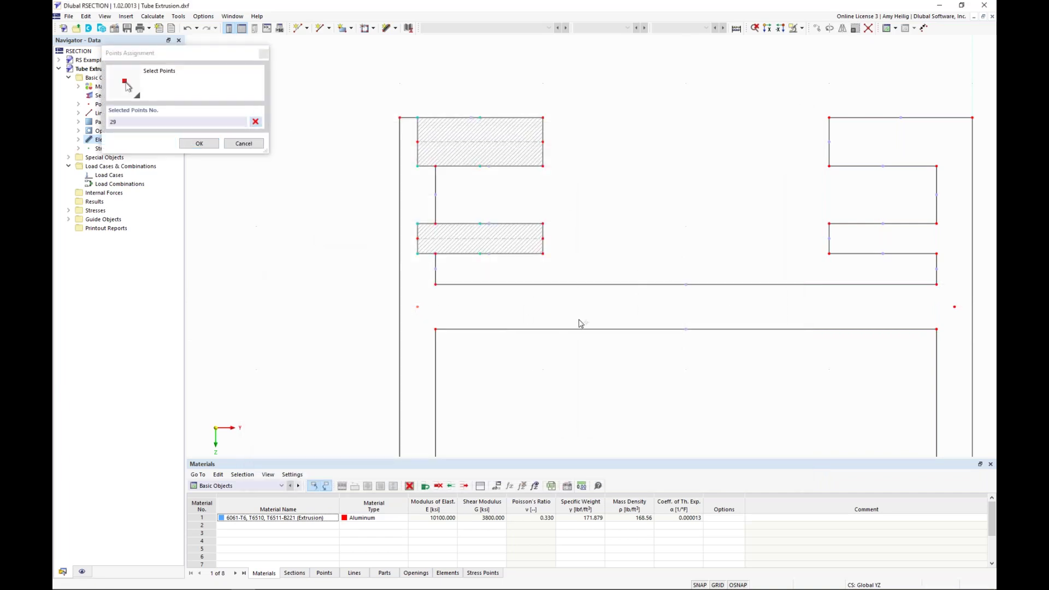
{"action": "left_click", "coordinate": [954, 307]}
{"action": "left_click", "coordinate": [196, 144]}
{"action": "left_click", "coordinate": [780, 473]}
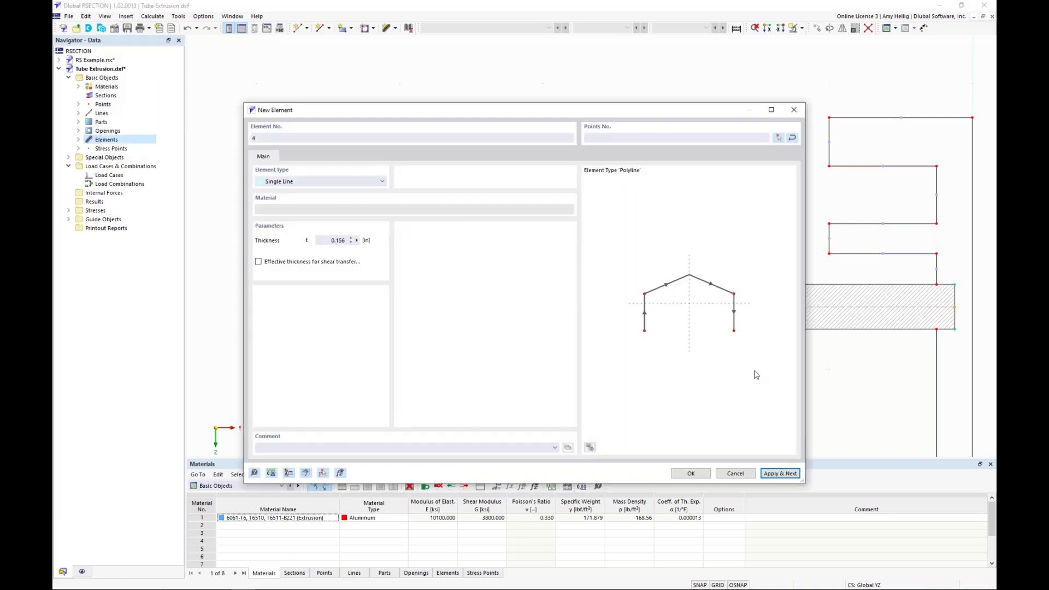
Create the bottom wall's element between the two lower centerline points, with a 0.235 in thickness measured between its inner and outer edges.
{"action": "left_click", "coordinate": [357, 240]}
{"action": "left_click", "coordinate": [385, 265]}
{"action": "middle_click_drag", "start_coordinate": [642, 372], "coordinate": [655, 199]}
{"action": "scroll", "coordinate": [585, 38], "scroll_direction": "down", "scroll_amount": 1}
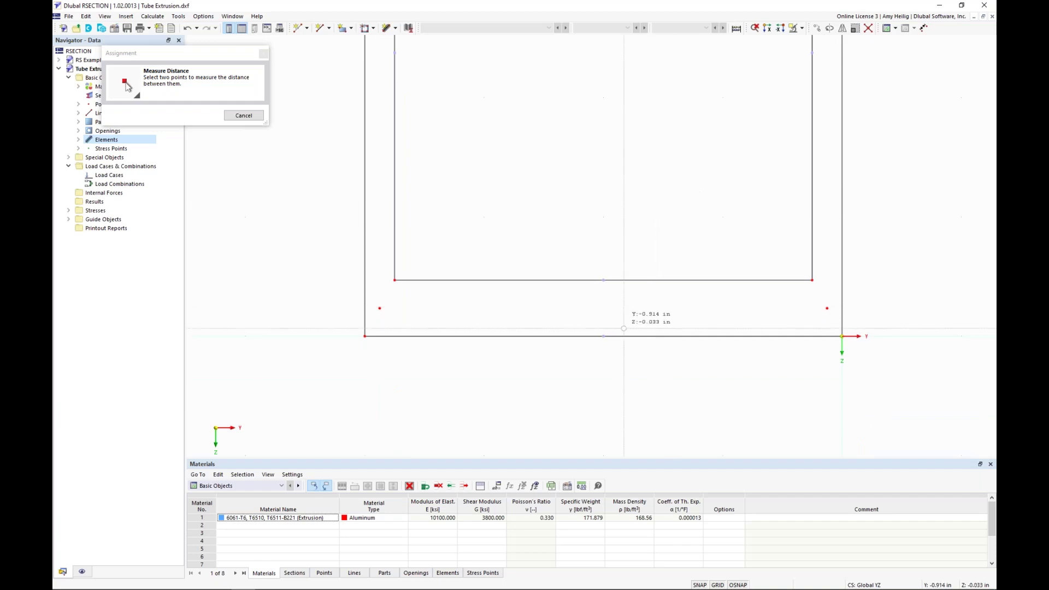
{"action": "left_click", "coordinate": [603, 335]}
{"action": "left_click", "coordinate": [603, 280]}
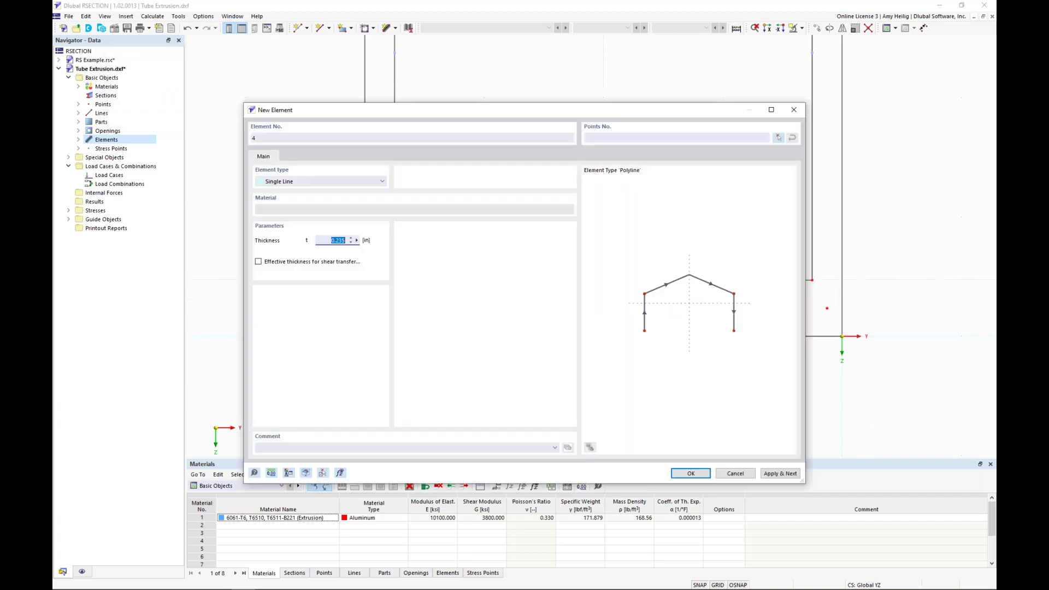
{"action": "left_click", "coordinate": [778, 138]}
{"action": "left_click", "coordinate": [379, 308]}
{"action": "left_click", "coordinate": [827, 308]}
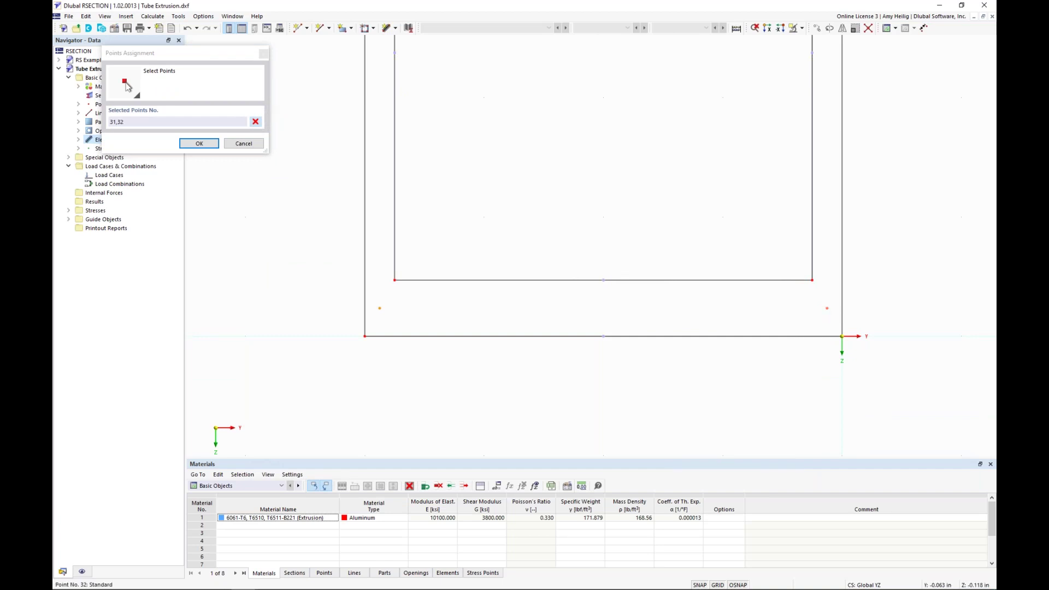
{"action": "left_click", "coordinate": [199, 144]}
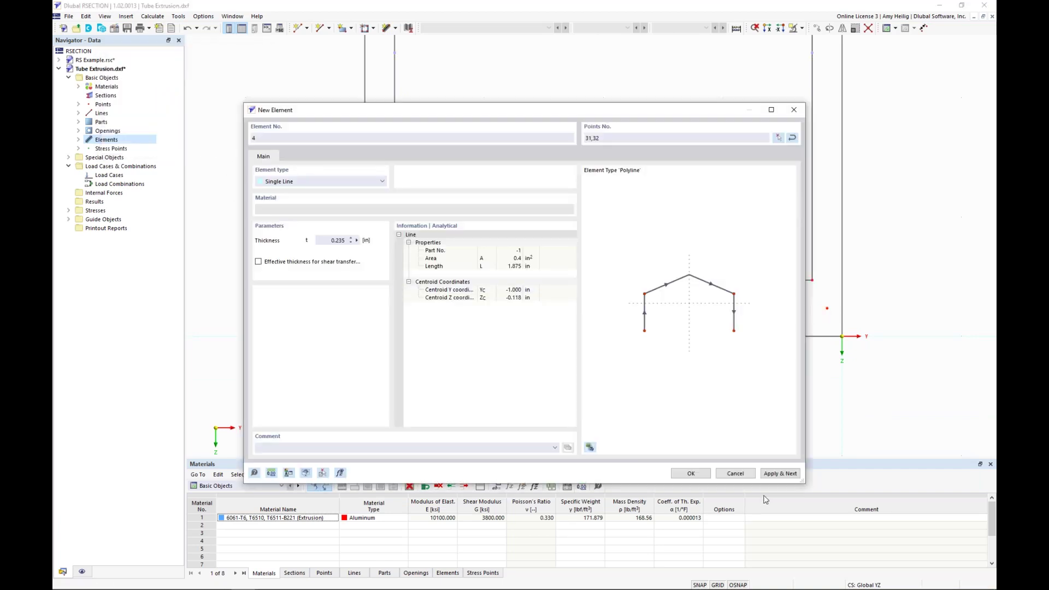
{"action": "left_click", "coordinate": [777, 476]}
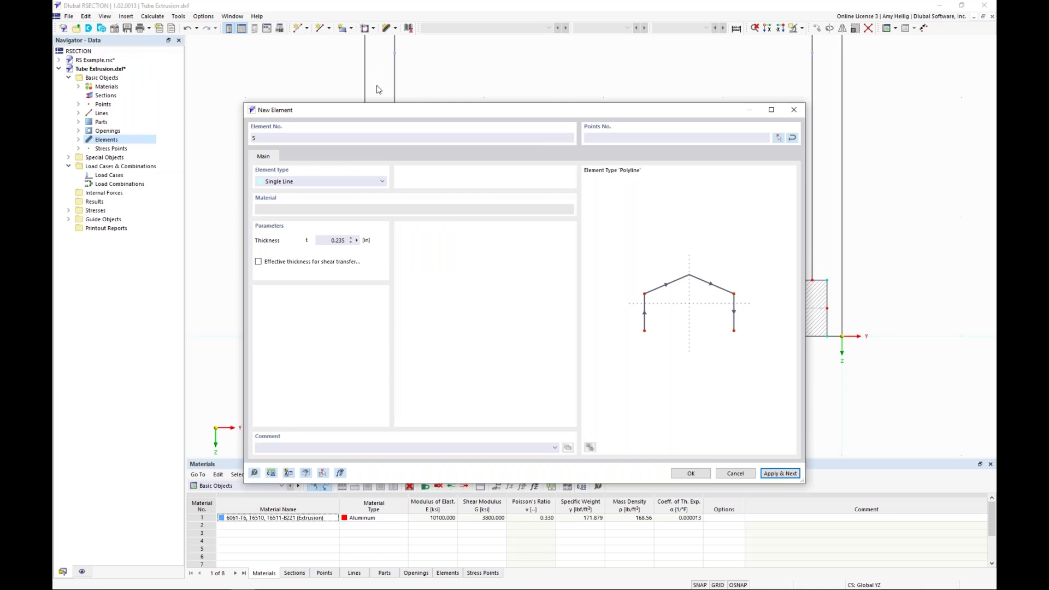
Create the left wall's element from the bottom-left centerline point to the upper flange's root point, entering the wall's thickness, and finish element creation.
{"action": "left_click", "coordinate": [323, 241]}
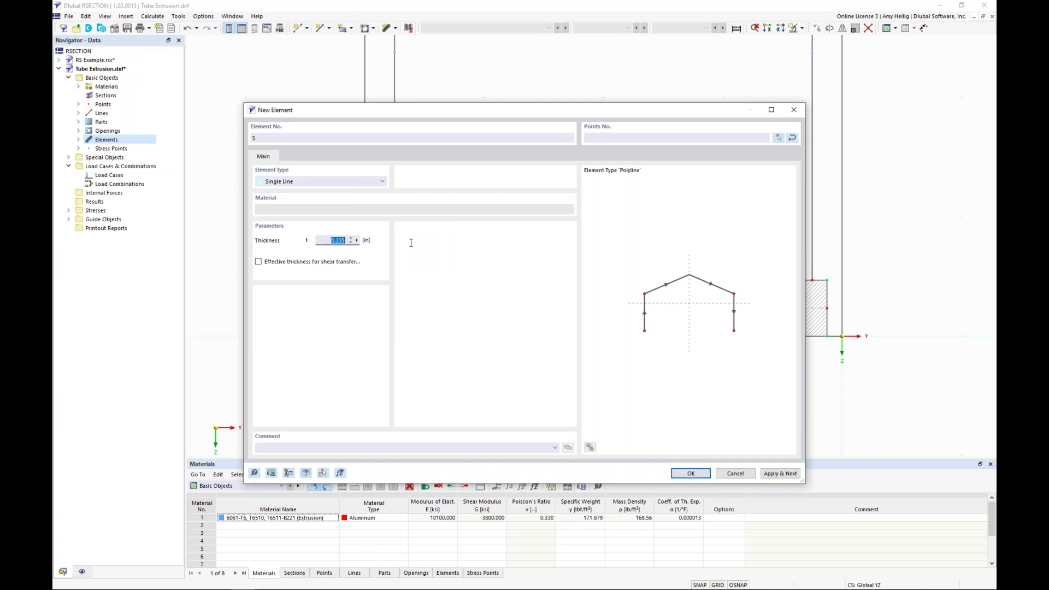
{"action": "type", "text": "0."}
{"action": "left_click", "coordinate": [779, 139]}
{"action": "left_click", "coordinate": [386, 307]}
{"action": "scroll", "coordinate": [420, 251], "scroll_direction": "down", "scroll_amount": 4}
{"action": "left_click", "coordinate": [425, 147]}
{"action": "left_click", "coordinate": [198, 146]}
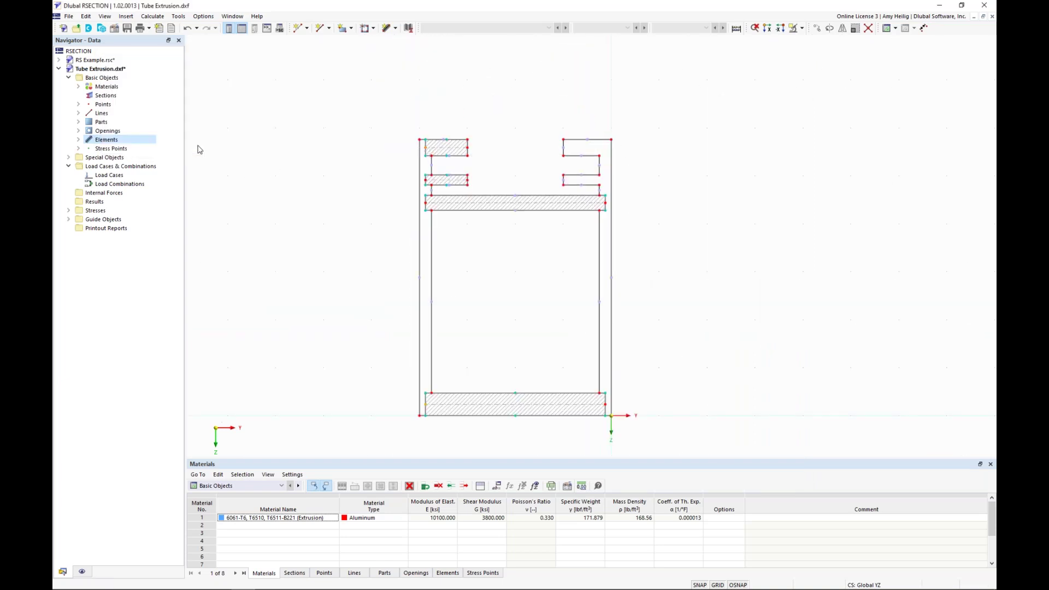
{"action": "left_click", "coordinate": [675, 471]}
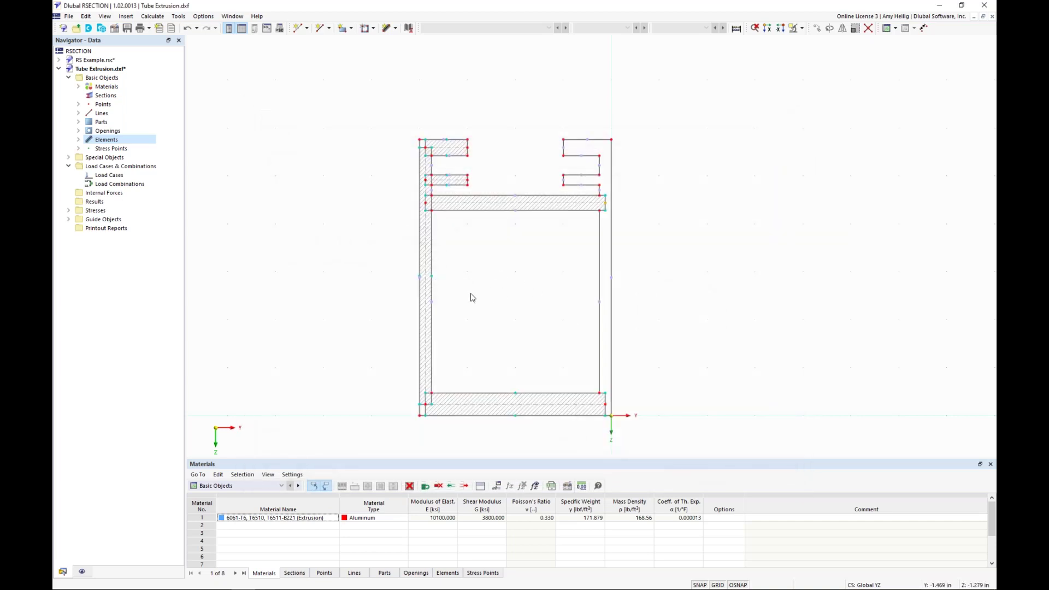
Mirror a copy of the left wall, flange and lip elements about a Z-parallel axis through the web's midpoint at Y -1.000 in.
{"action": "left_click_drag", "start_coordinate": [472, 320], "coordinate": [381, 261]}
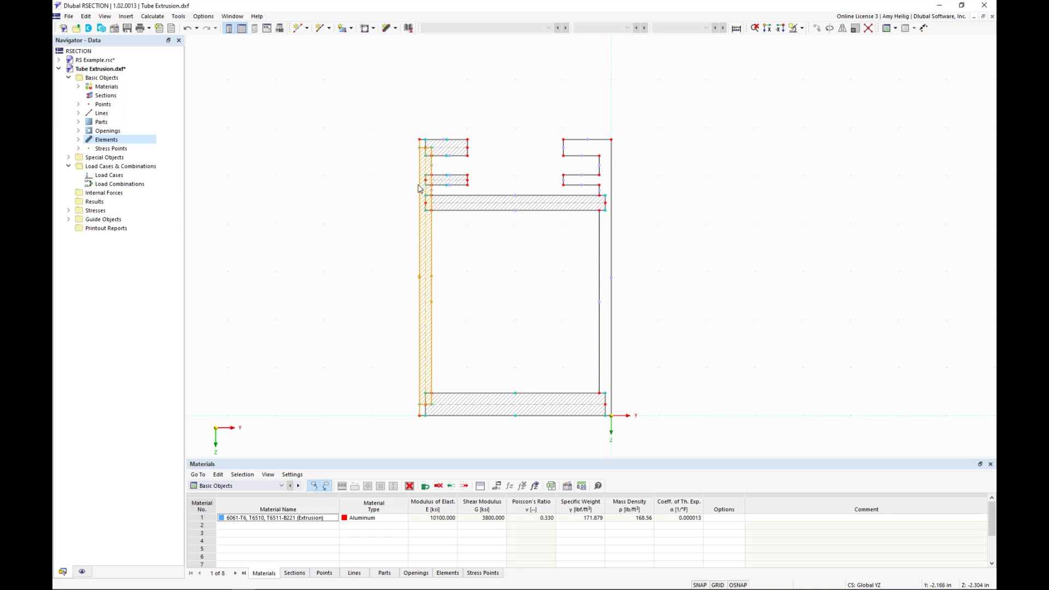
{"action": "left_click_drag", "start_coordinate": [476, 192], "coordinate": [447, 118]}
{"action": "left_click", "coordinate": [842, 29]}
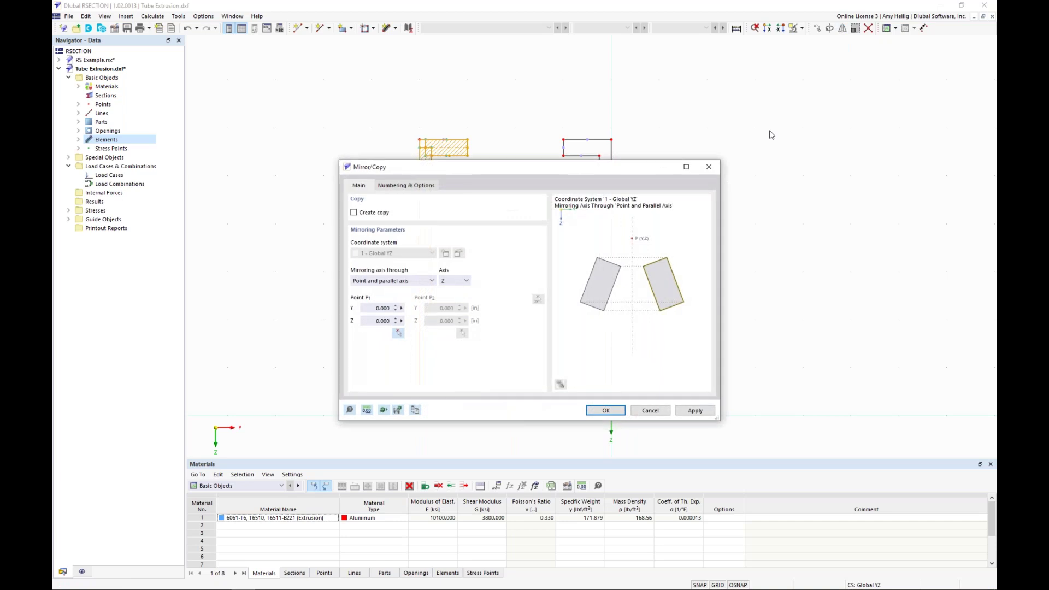
{"action": "left_click", "coordinate": [354, 213]}
{"action": "left_click", "coordinate": [398, 333]}
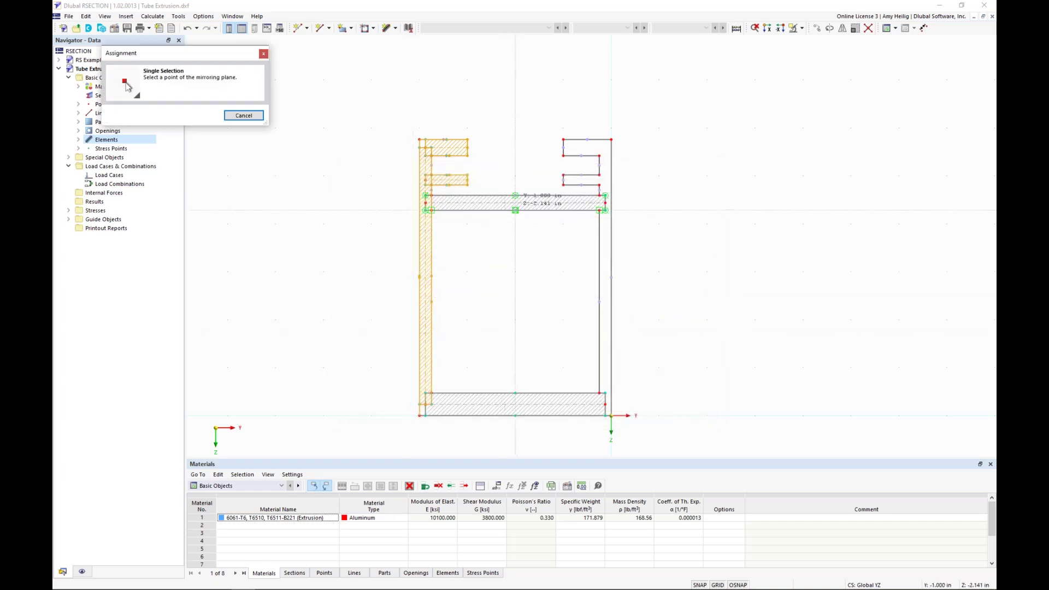
{"action": "left_click", "coordinate": [515, 195]}
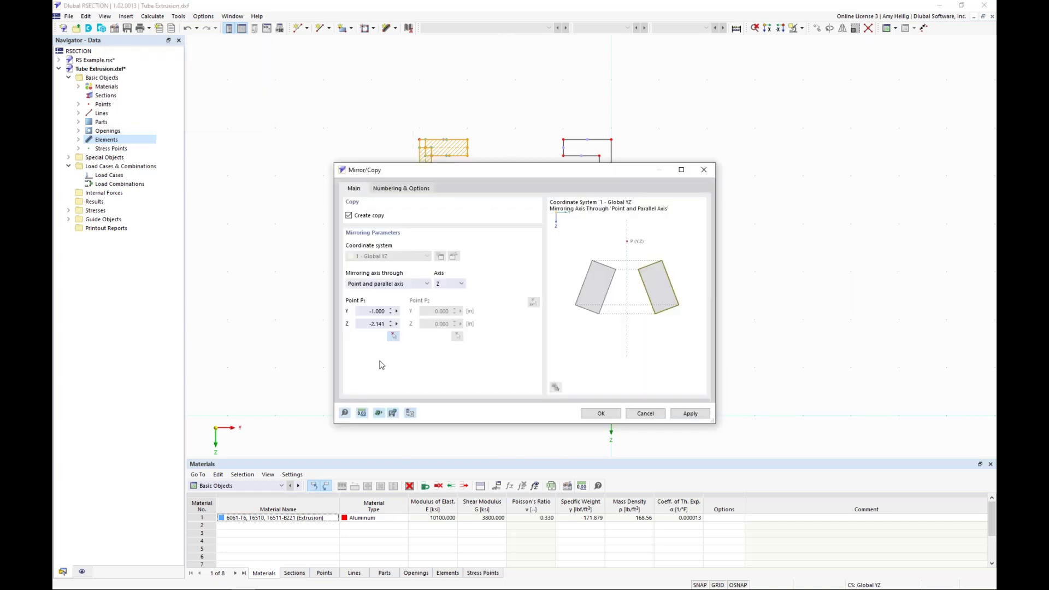
{"action": "left_click", "coordinate": [601, 413]}
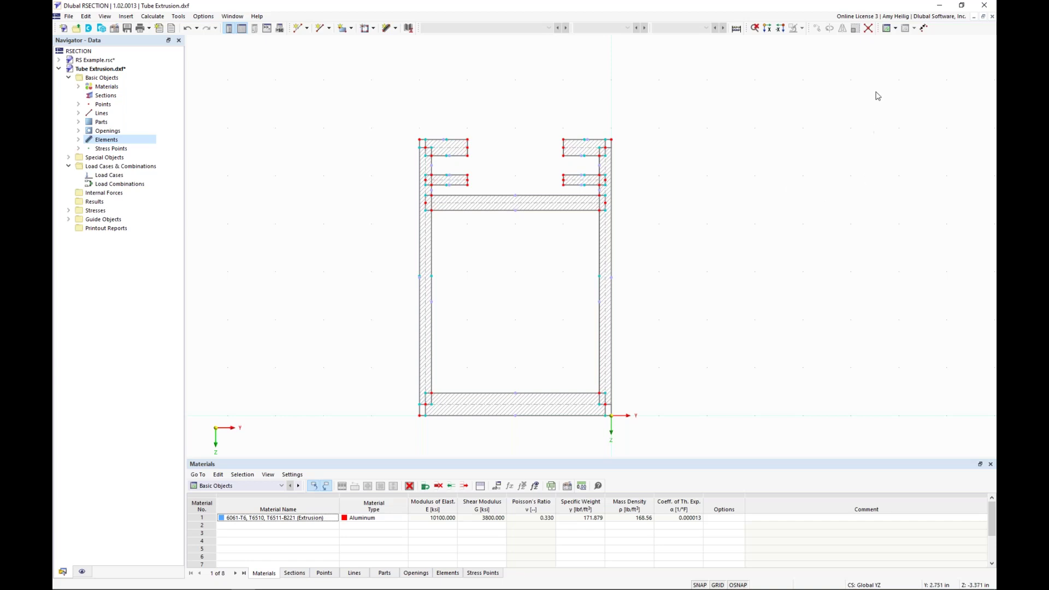
Connect all elements across the whole section so they split and join at their intersections, and inspect the upper-left joints.
{"action": "left_click", "coordinate": [869, 28]}
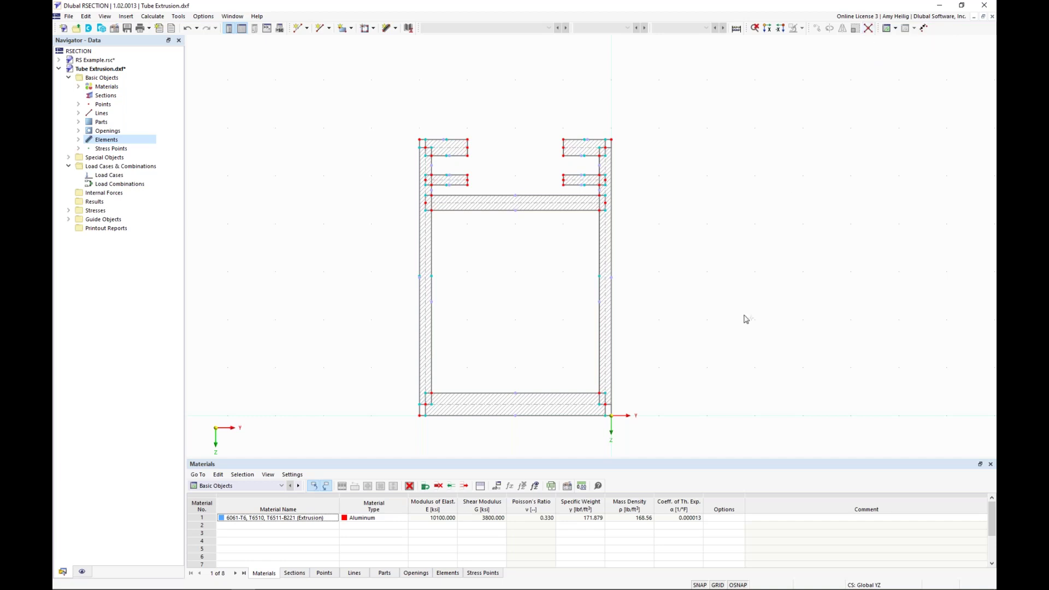
{"action": "left_click_drag", "start_coordinate": [660, 441], "coordinate": [378, 87]}
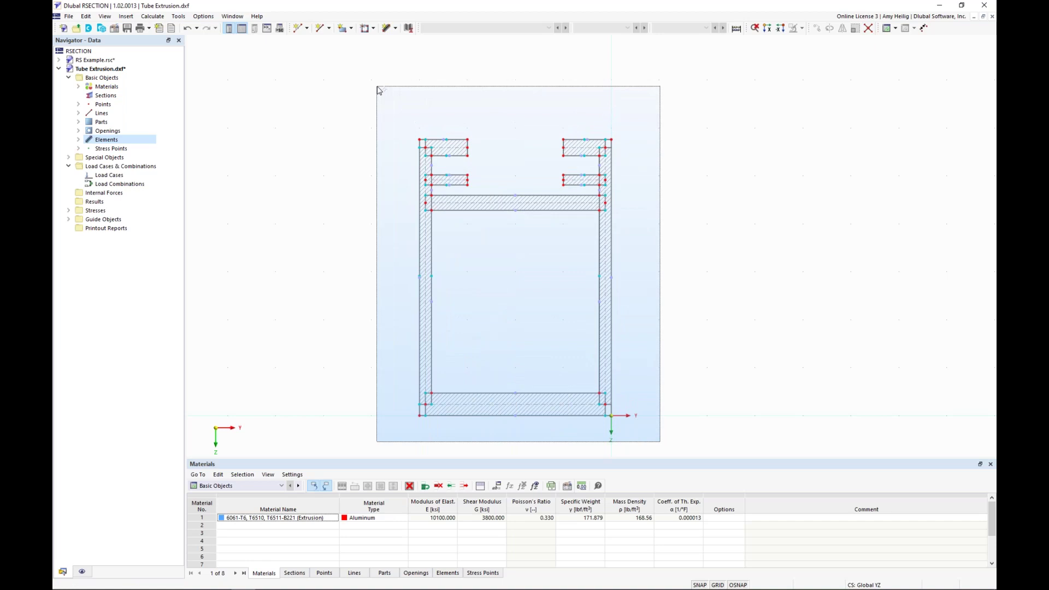
{"action": "left_click_drag", "start_coordinate": [379, 90], "coordinate": [378, 89]}
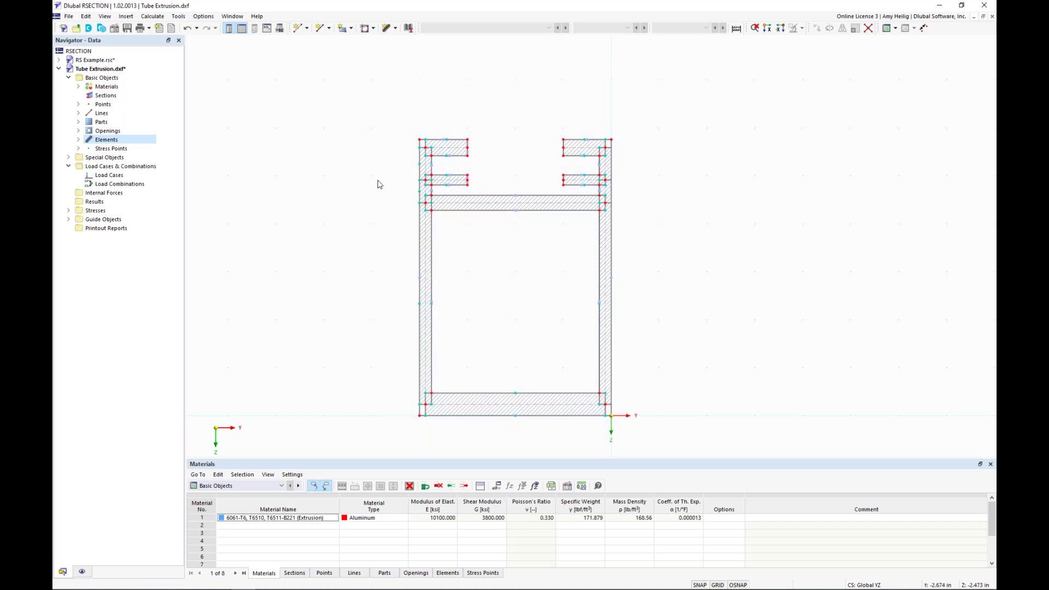
{"action": "scroll", "coordinate": [414, 194], "scroll_direction": "up", "scroll_amount": 3}
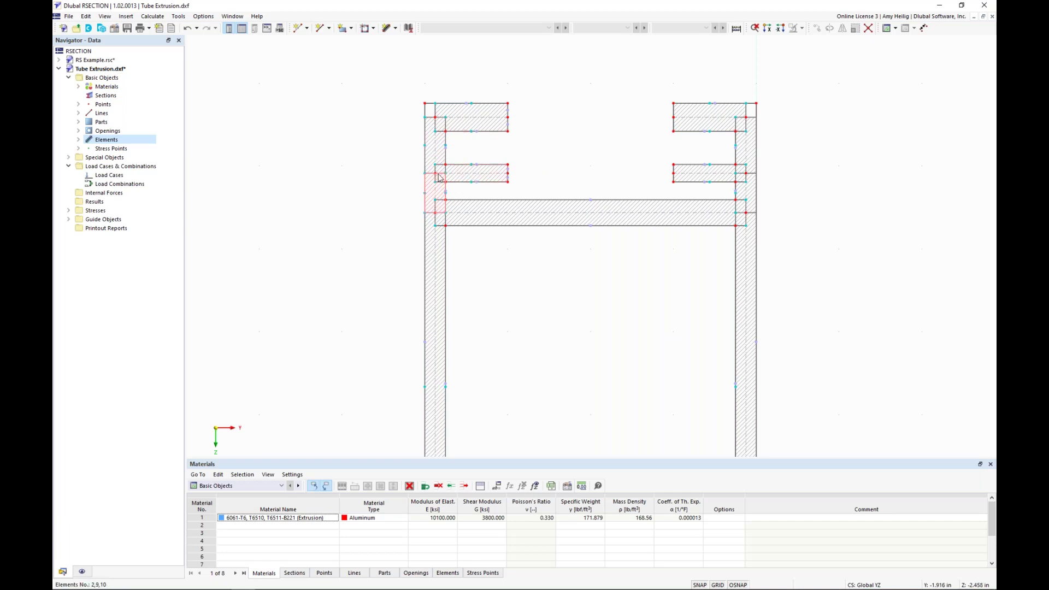
{"action": "scroll", "coordinate": [536, 158], "scroll_direction": "down", "scroll_amount": 3}
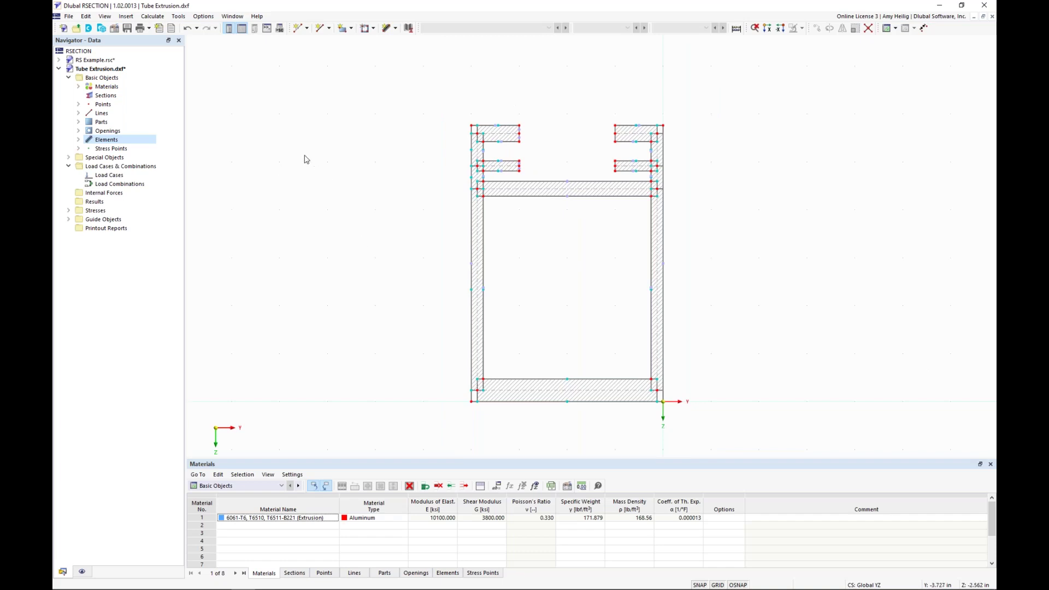
Calculate the section and review its thin-walled properties for area, bending, shear, torsion and warping in the enlarged results table.
{"action": "left_click", "coordinate": [153, 16]}
{"action": "left_click", "coordinate": [164, 27]}
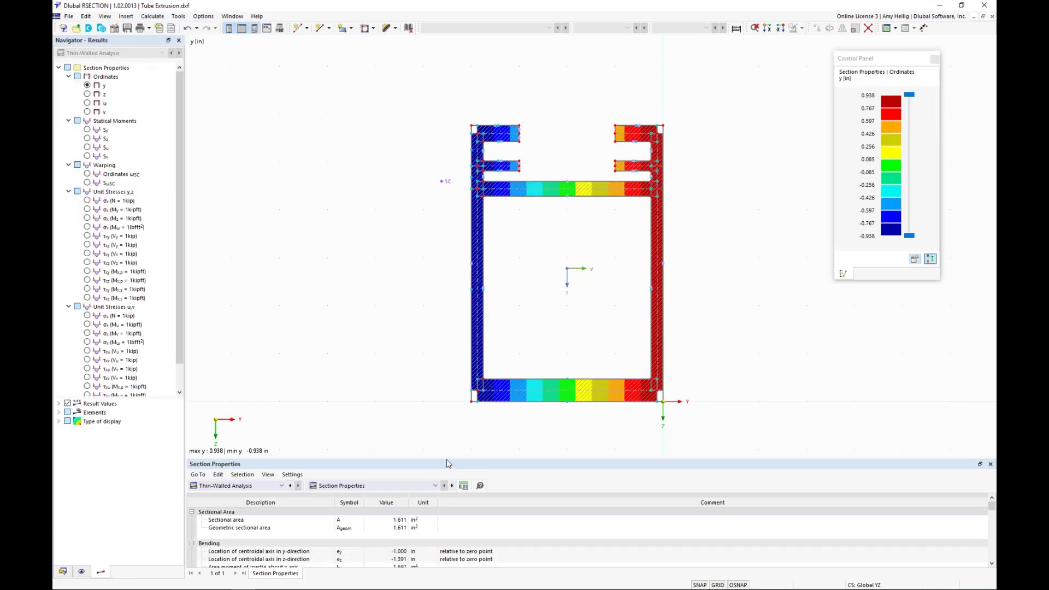
{"action": "left_click_drag", "start_coordinate": [446, 459], "coordinate": [442, 283]}
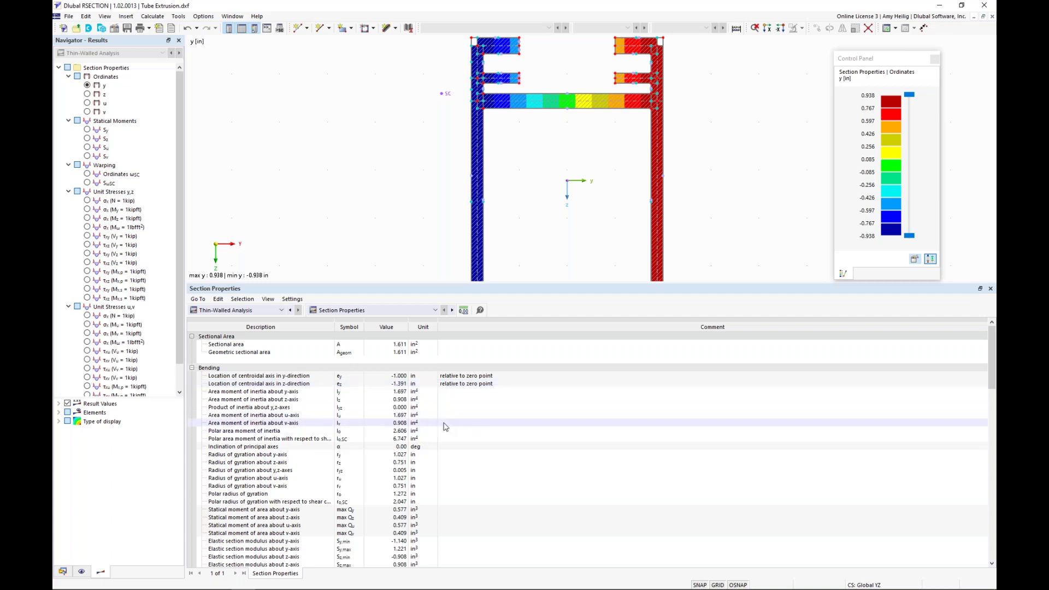
{"action": "scroll", "coordinate": [444, 425], "scroll_direction": "down", "scroll_amount": 8}
{"action": "scroll", "coordinate": [444, 426], "scroll_direction": "down", "scroll_amount": 4}
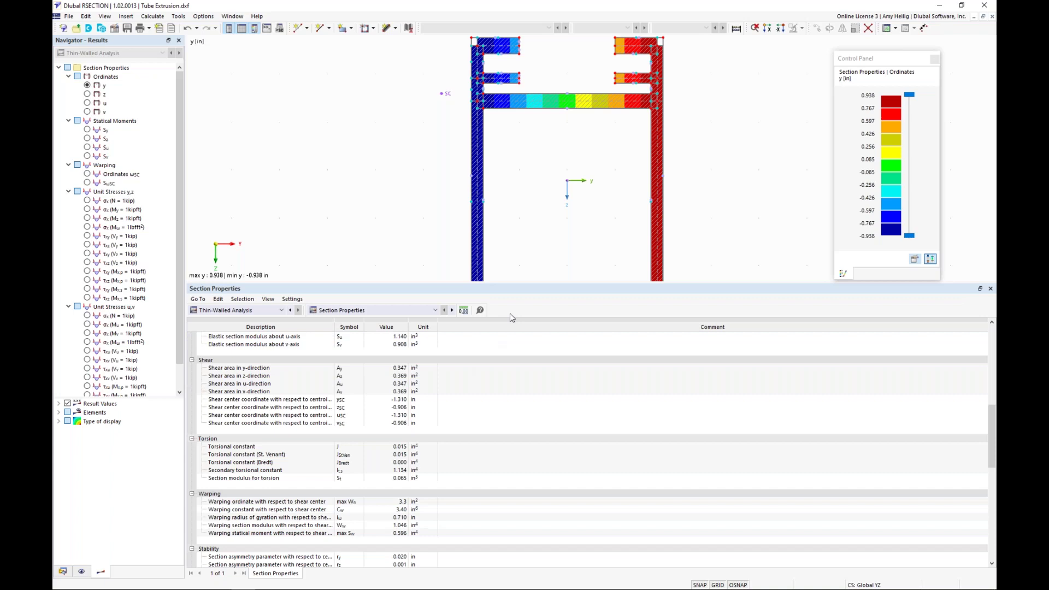
Shrink the results table to show the whole section, return to the model data and activate the RS Example model.
{"action": "left_click_drag", "start_coordinate": [520, 283], "coordinate": [522, 418]}
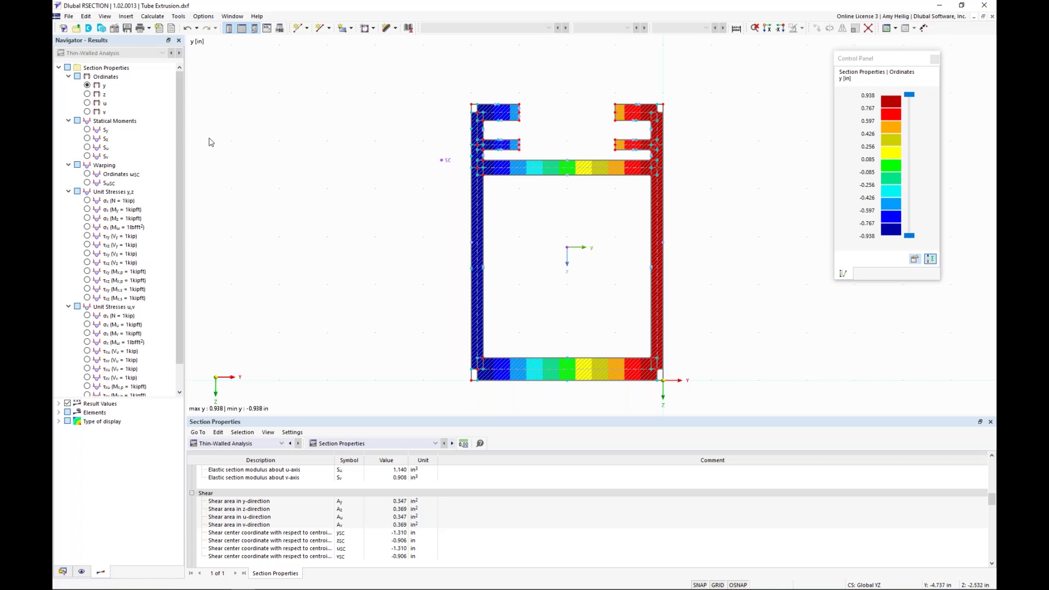
{"action": "left_click", "coordinate": [62, 571]}
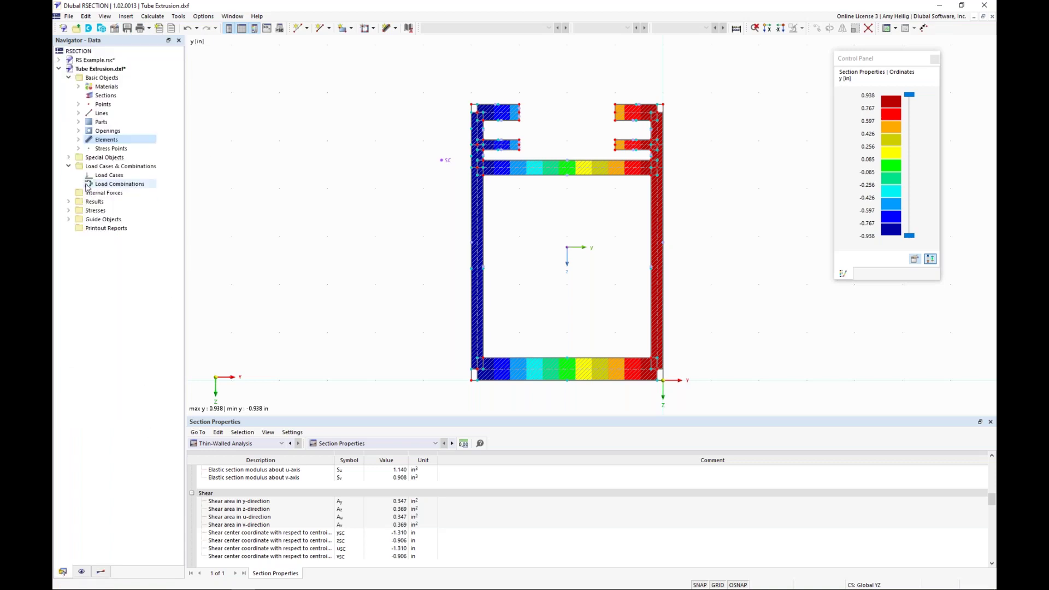
{"action": "left_click", "coordinate": [101, 61]}
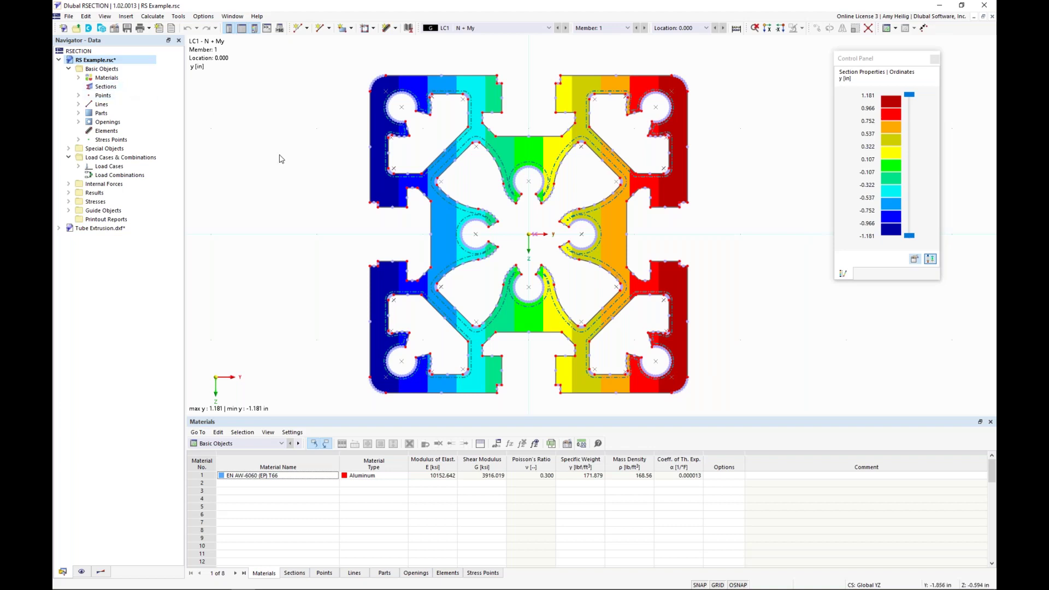
Switch to the Carport START model in RFEM and examine the activated add-ons in its base data.
{"action": "key", "text": "super+Tab"}
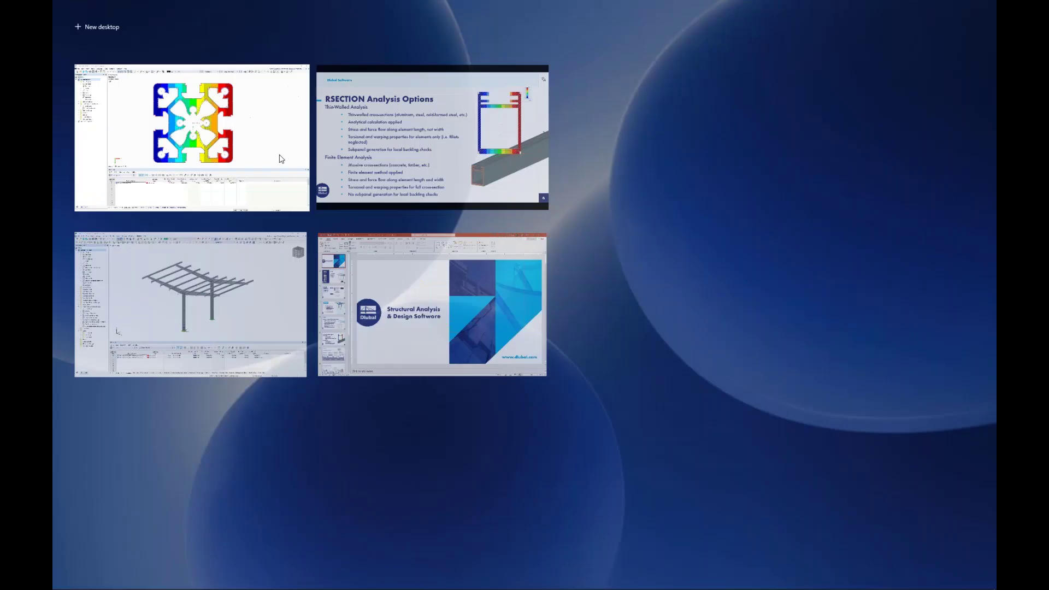
{"action": "left_click", "coordinate": [266, 279]}
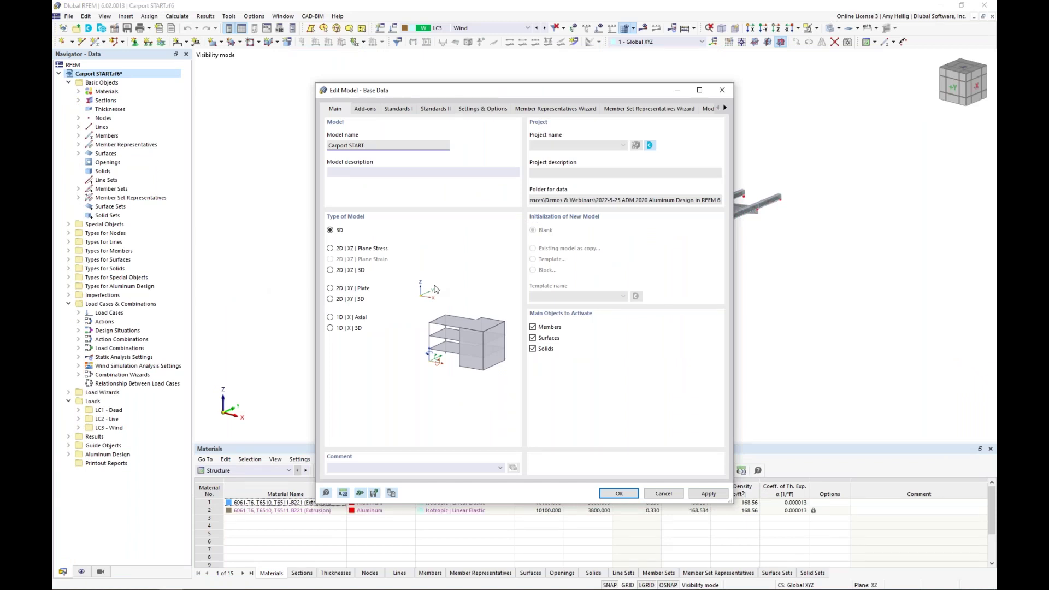
{"action": "left_click_drag", "start_coordinate": [525, 90], "coordinate": [539, 71]}
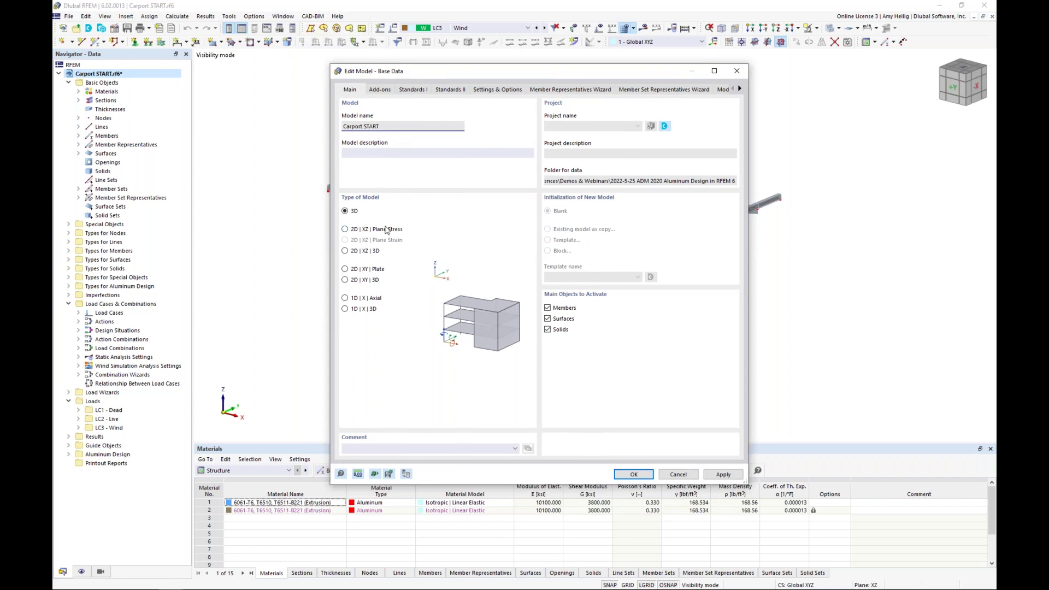
{"action": "left_click", "coordinate": [382, 91]}
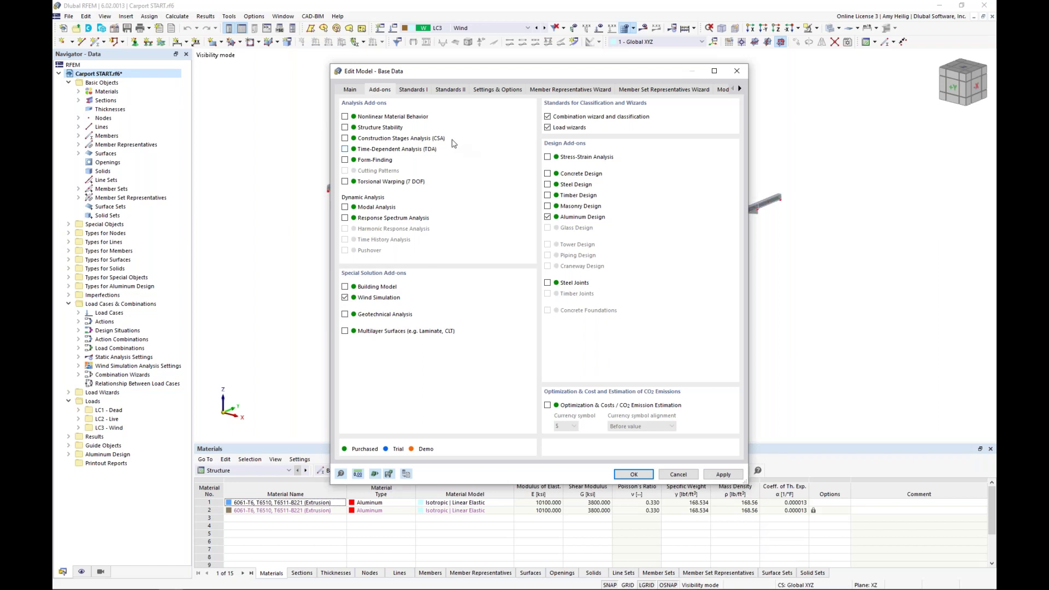
Review the load standard groups and the aluminum design standards available for the model, keeping ASCE 7 and ADM.
{"action": "left_click", "coordinate": [414, 90]}
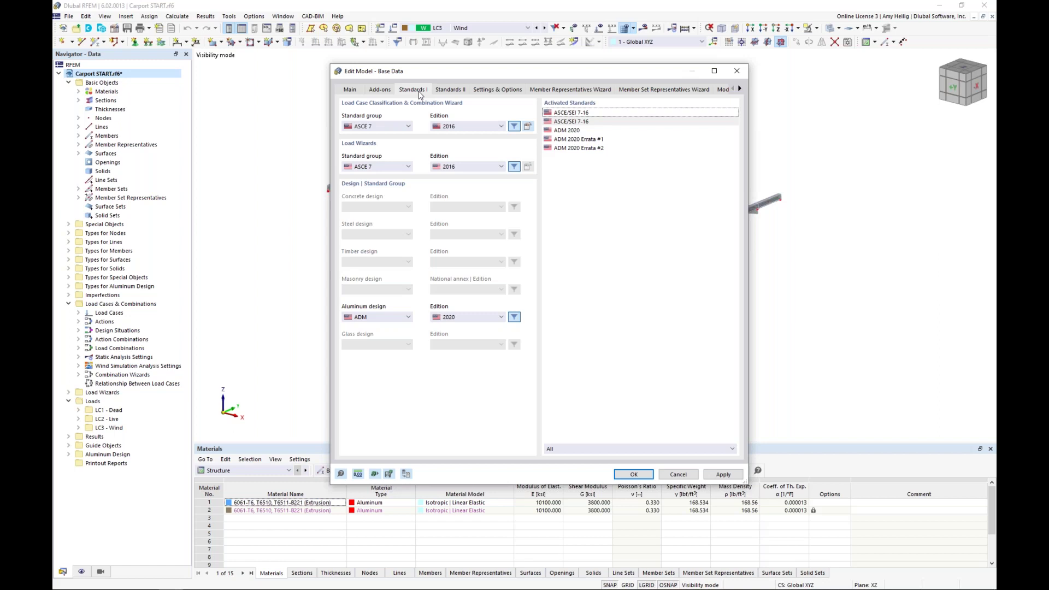
{"action": "left_click", "coordinate": [386, 128]}
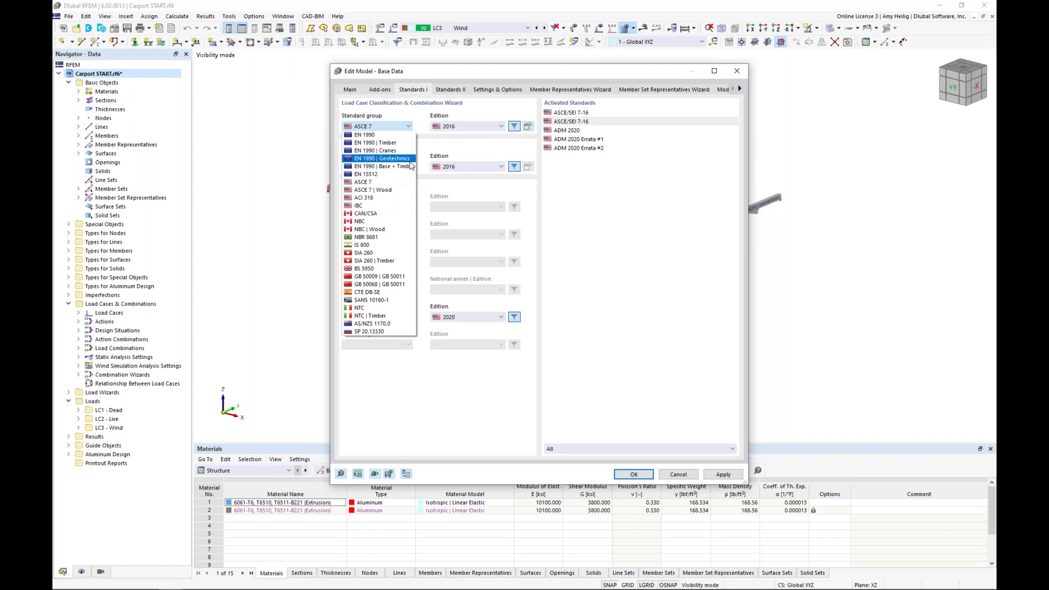
{"action": "left_click", "coordinate": [437, 151]}
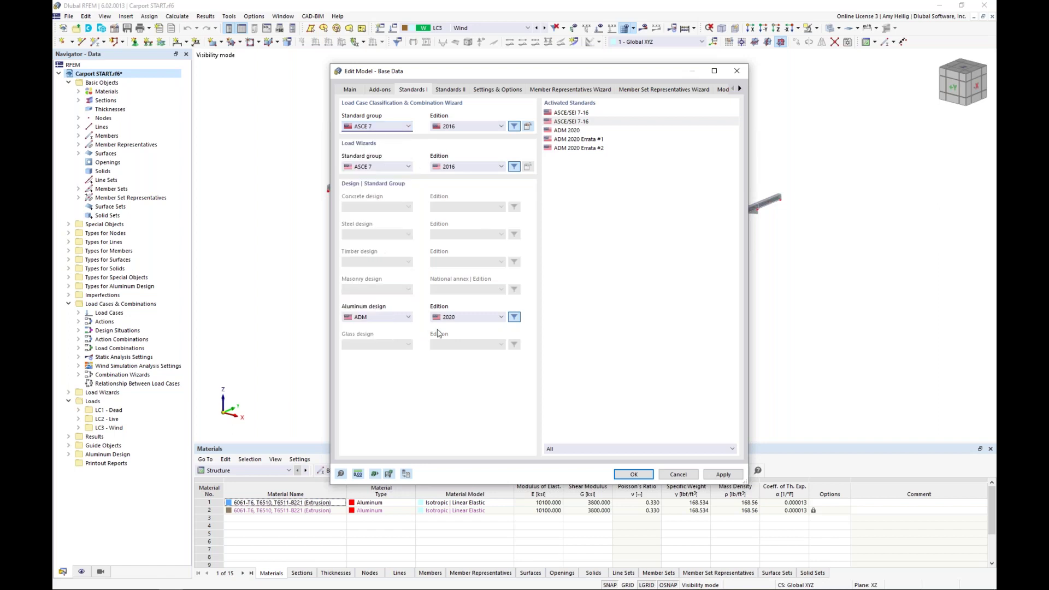
{"action": "left_click", "coordinate": [403, 322]}
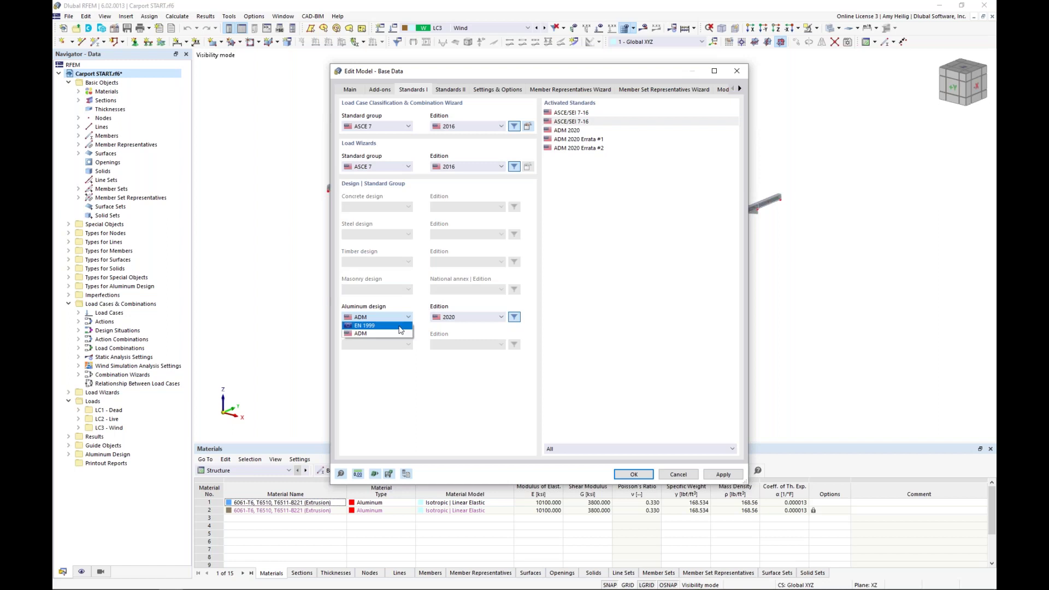
{"action": "left_click", "coordinate": [450, 332]}
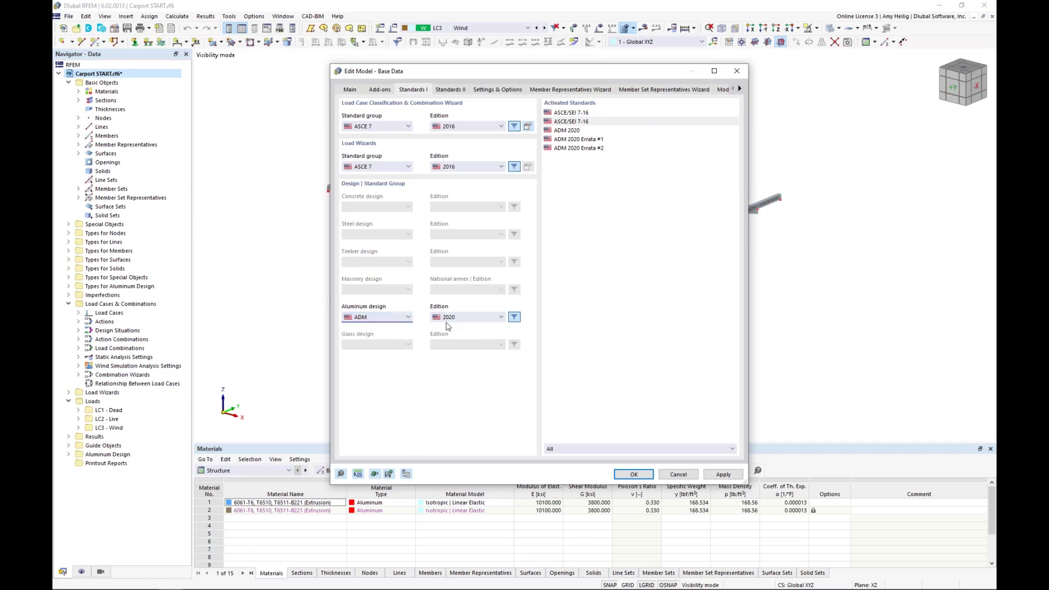
Review the axis and tolerance settings and the member representatives' aluminum design properties, and close the base data without changes.
{"action": "left_click", "coordinate": [497, 90]}
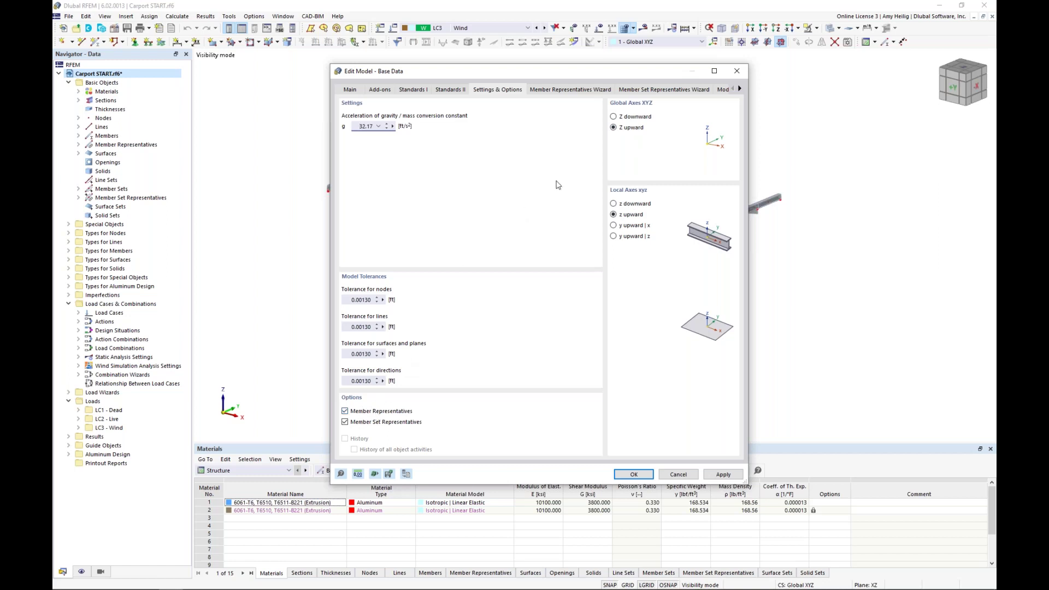
{"action": "left_click", "coordinate": [554, 90]}
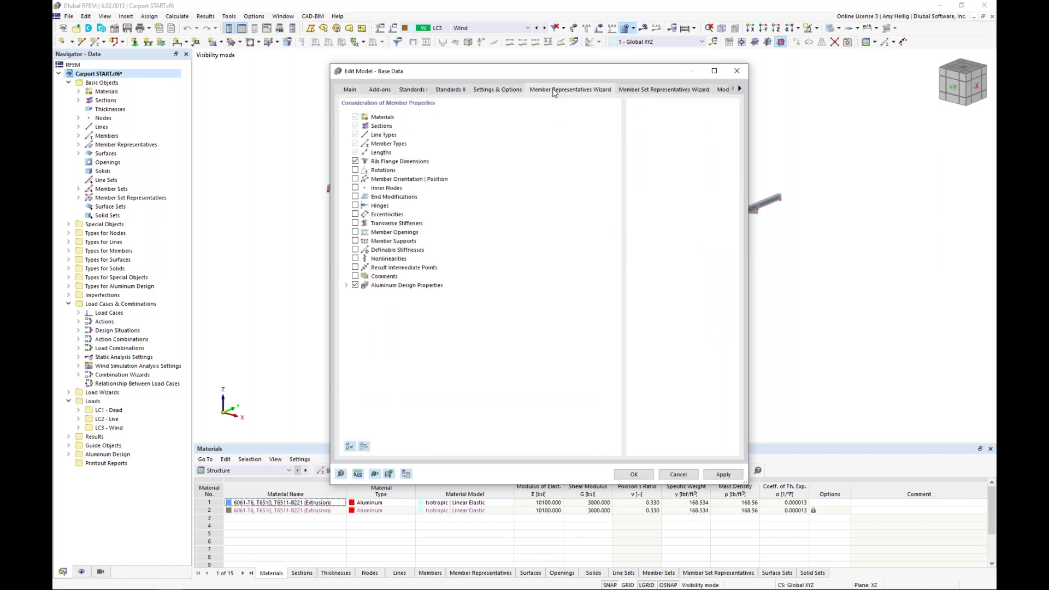
{"action": "left_click", "coordinate": [346, 286]}
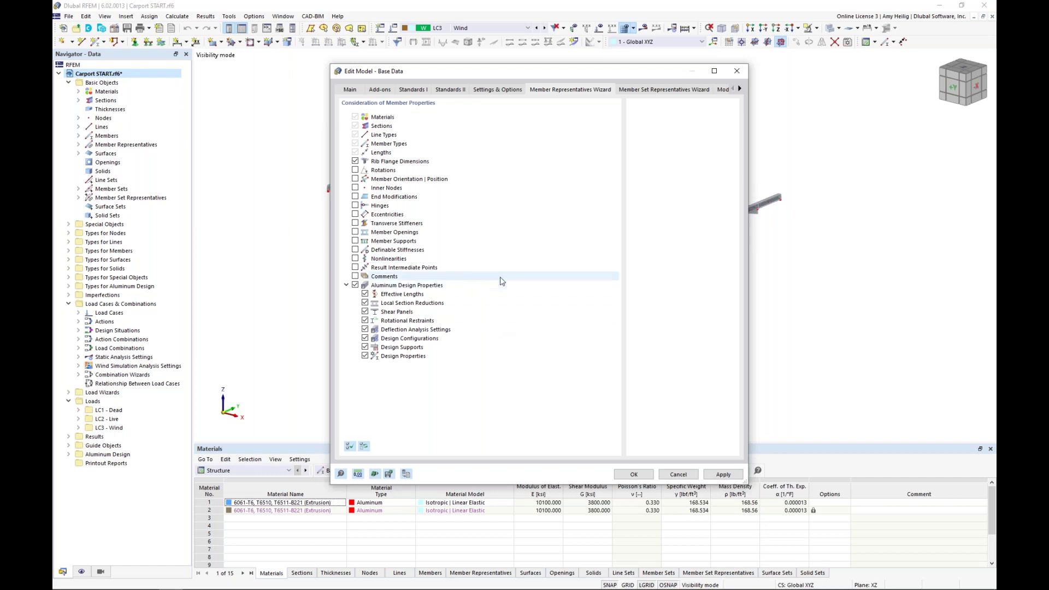
{"action": "left_click", "coordinate": [685, 476]}
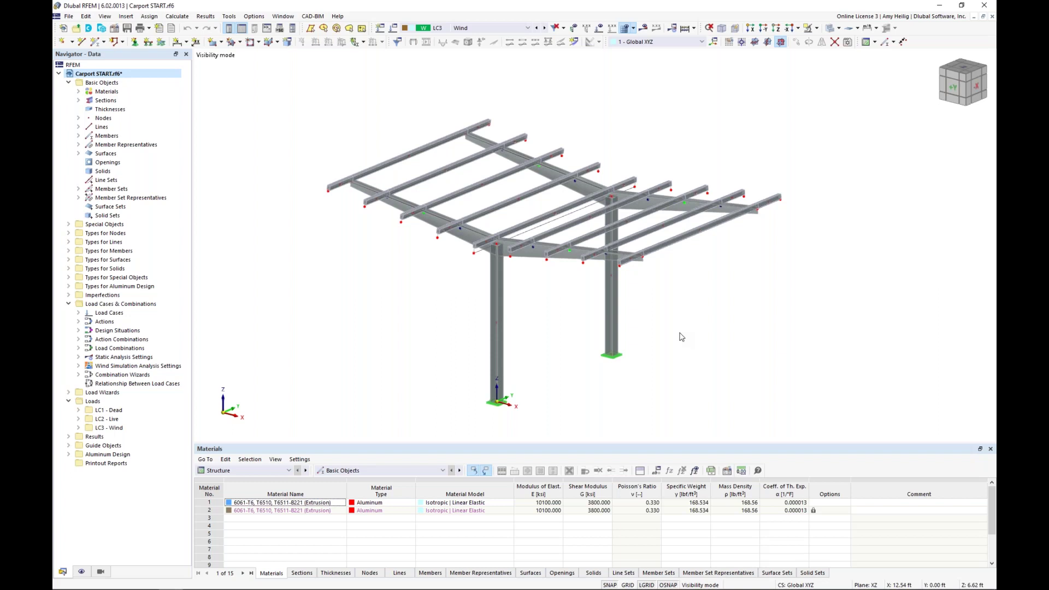
Open the front carport column's member properties and show its section and material assignment.
{"action": "middle_click_drag", "start_coordinate": [677, 362], "coordinate": [649, 356], "text": "ctrl"}
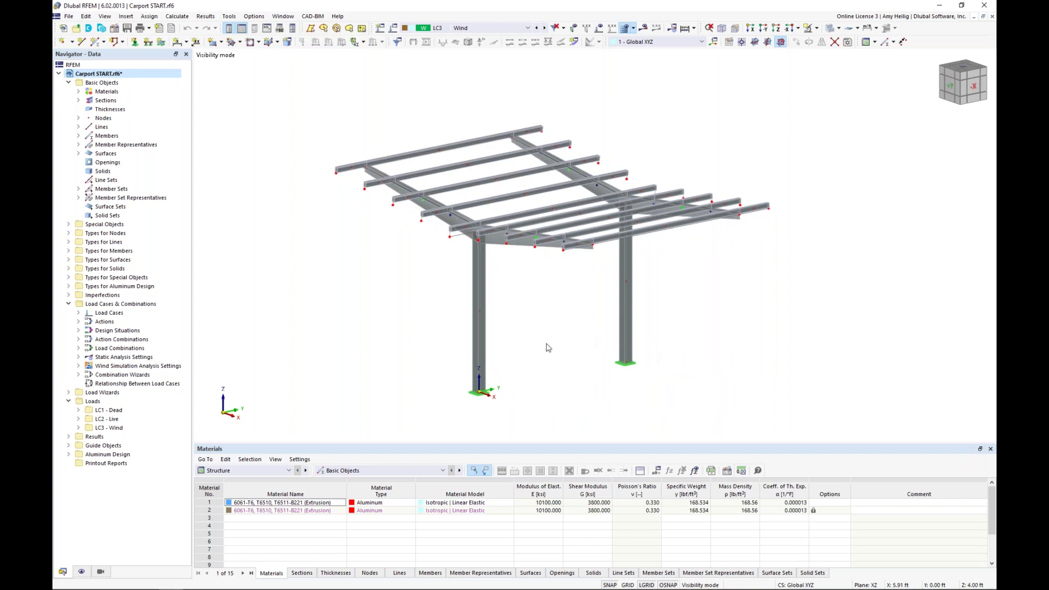
{"action": "double_click", "coordinate": [479, 342]}
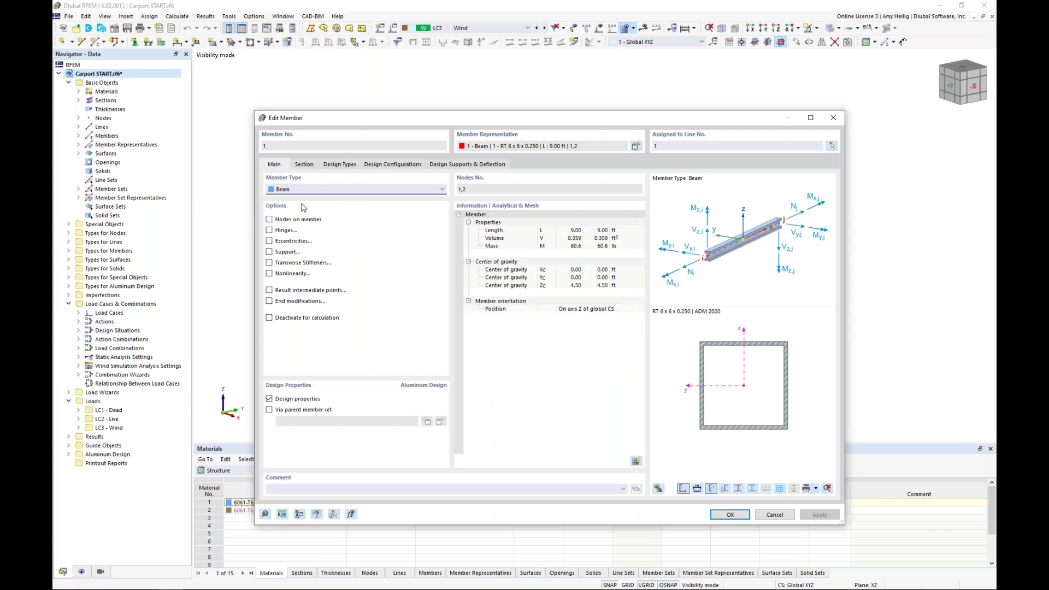
{"action": "left_click", "coordinate": [303, 165]}
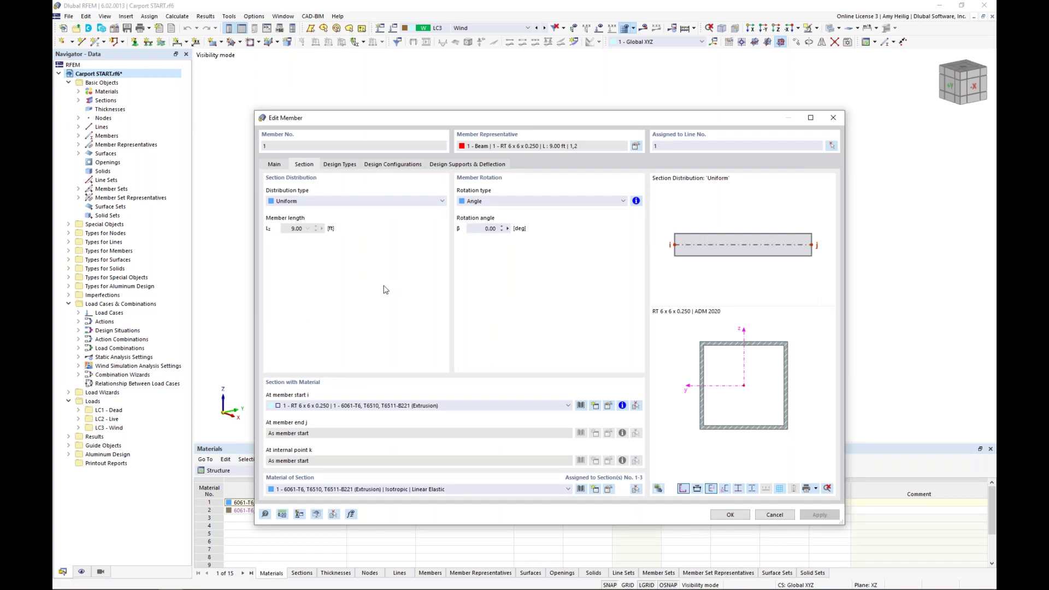
Open the section library's standardized rectangular tubes for the column and check the available filters, keeping the standard at ADM 2020.
{"action": "left_click", "coordinate": [580, 405]}
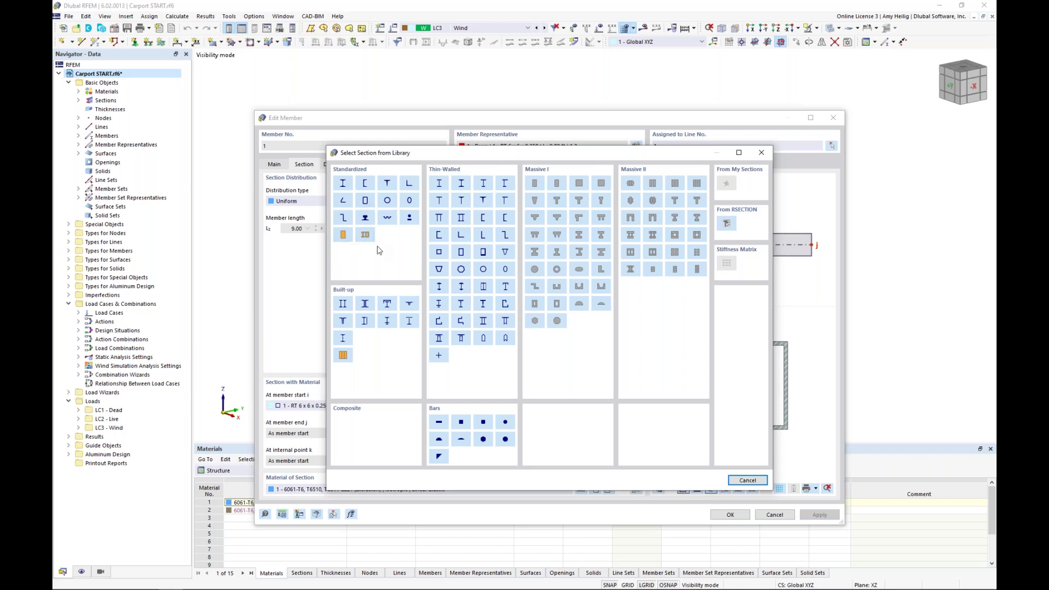
{"action": "left_click", "coordinate": [368, 205]}
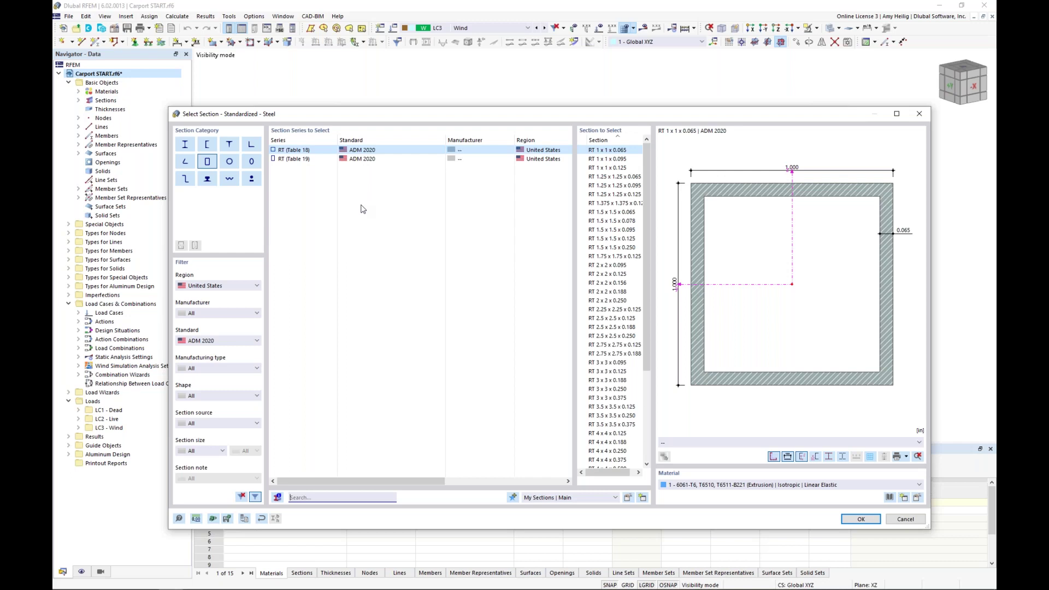
{"action": "left_click", "coordinate": [217, 291]}
{"action": "left_click", "coordinate": [212, 401]}
{"action": "left_click", "coordinate": [218, 341]}
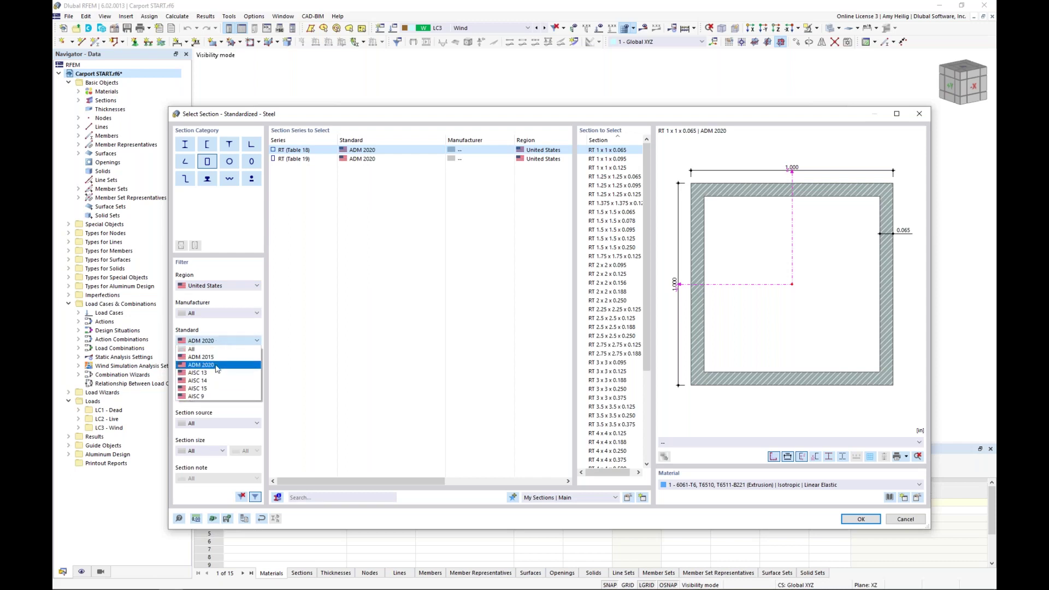
{"action": "left_click", "coordinate": [217, 366]}
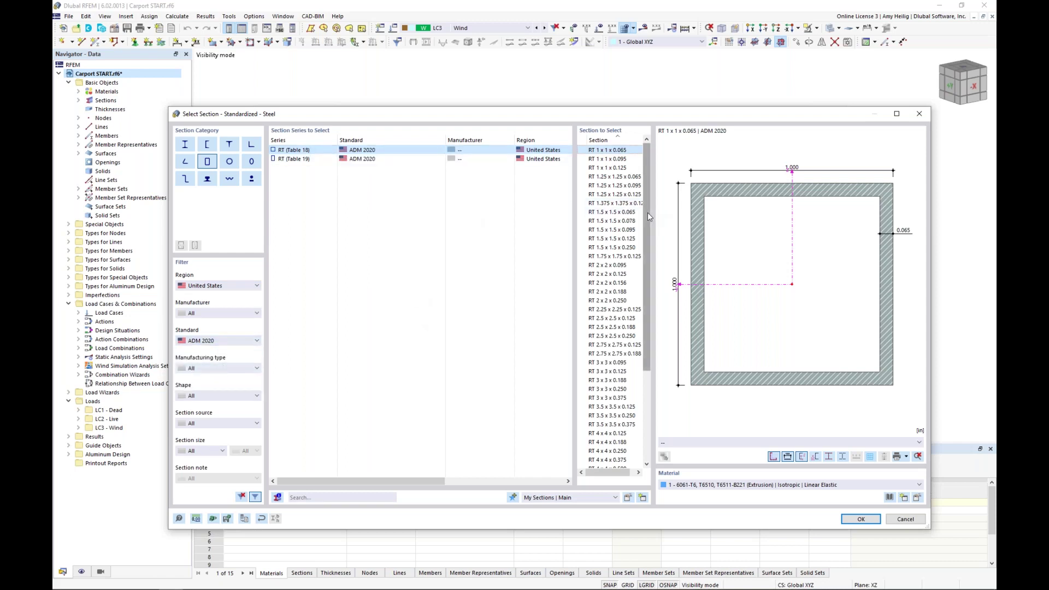
Browse the tube sizes in the RT (Table 18) and RT (Table 19) series and leave the library without choosing a section.
{"action": "left_click_drag", "start_coordinate": [650, 221], "coordinate": [650, 309]}
{"action": "left_click", "coordinate": [383, 158]}
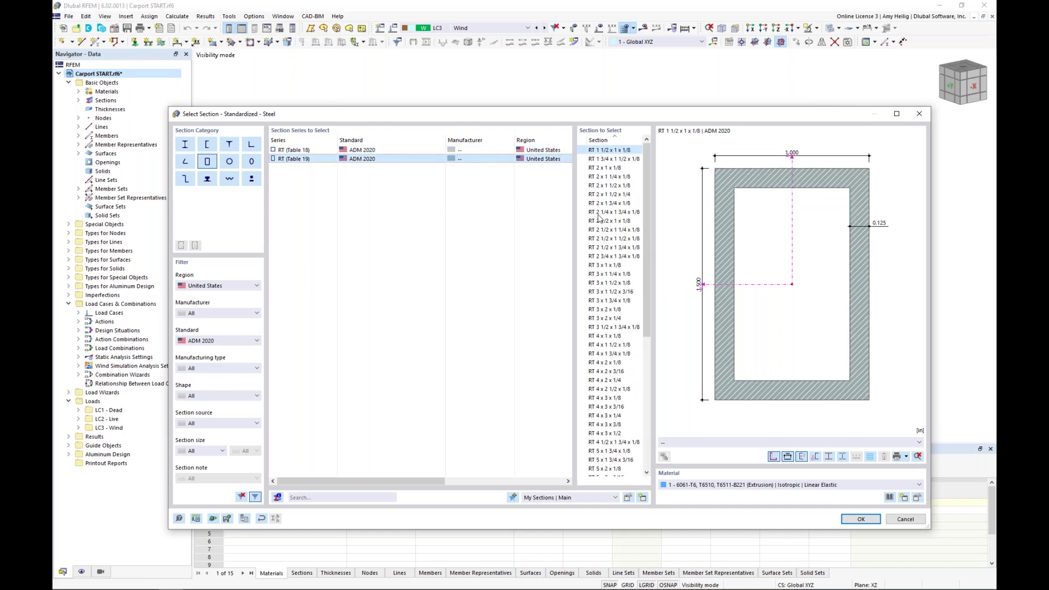
{"action": "left_click_drag", "start_coordinate": [646, 195], "coordinate": [645, 269]}
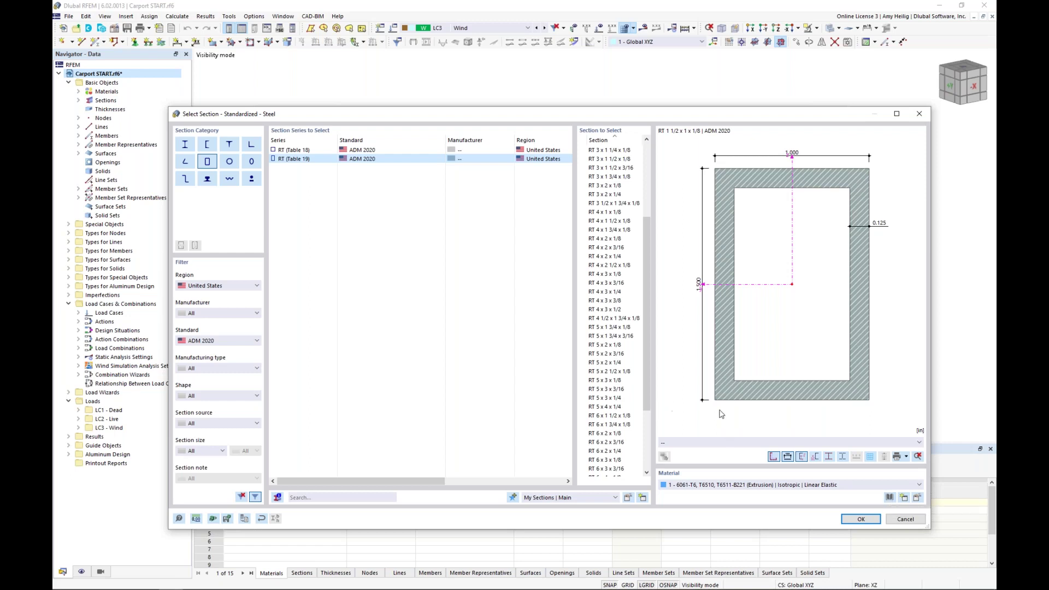
{"action": "left_click", "coordinate": [903, 519]}
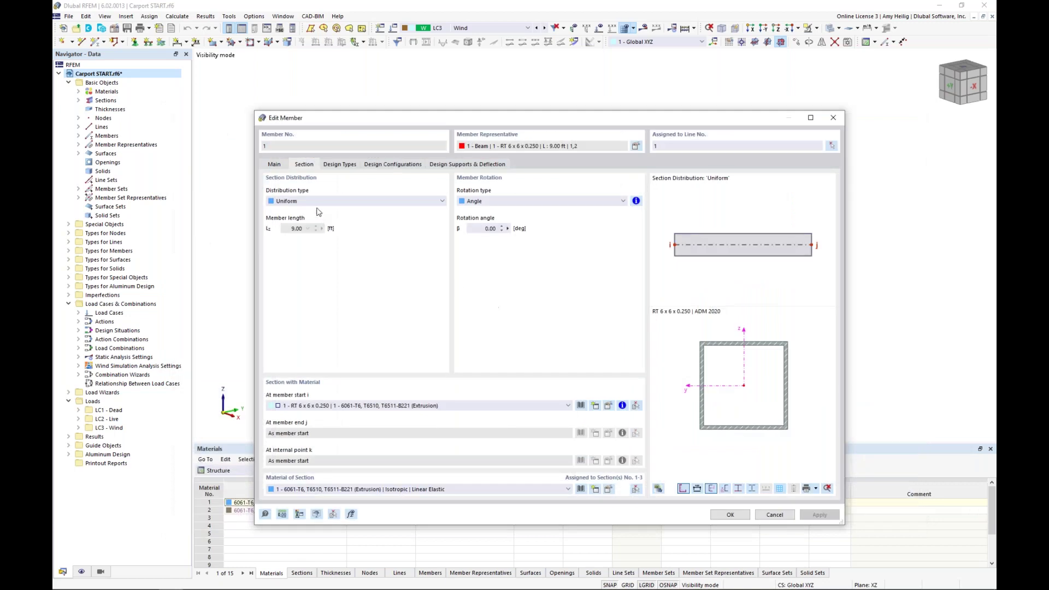
Deactivate the column's aluminum design properties and activate them again.
{"action": "left_click", "coordinate": [274, 165]}
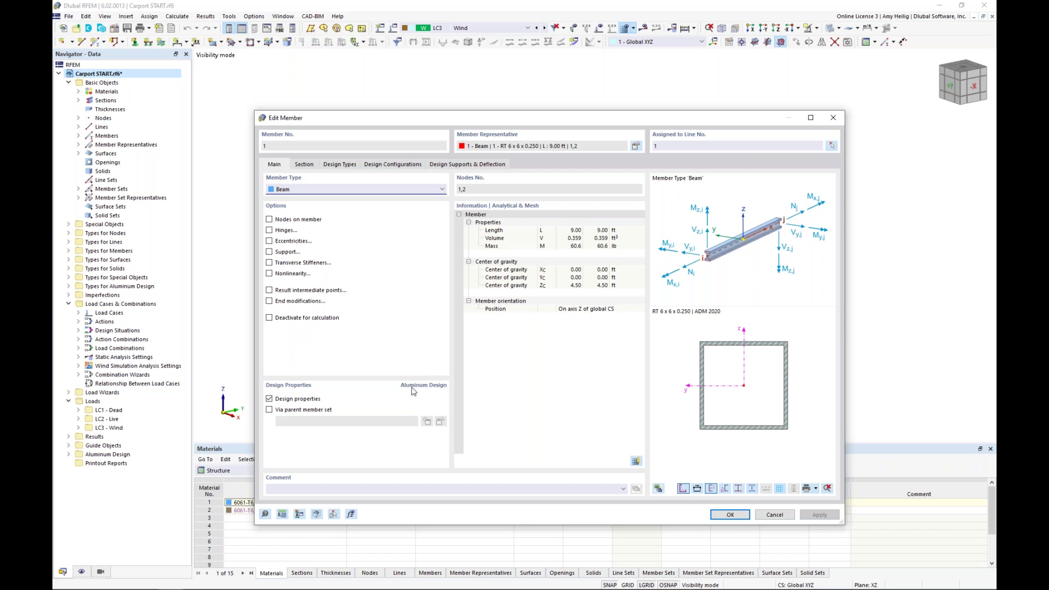
{"action": "left_click", "coordinate": [268, 400]}
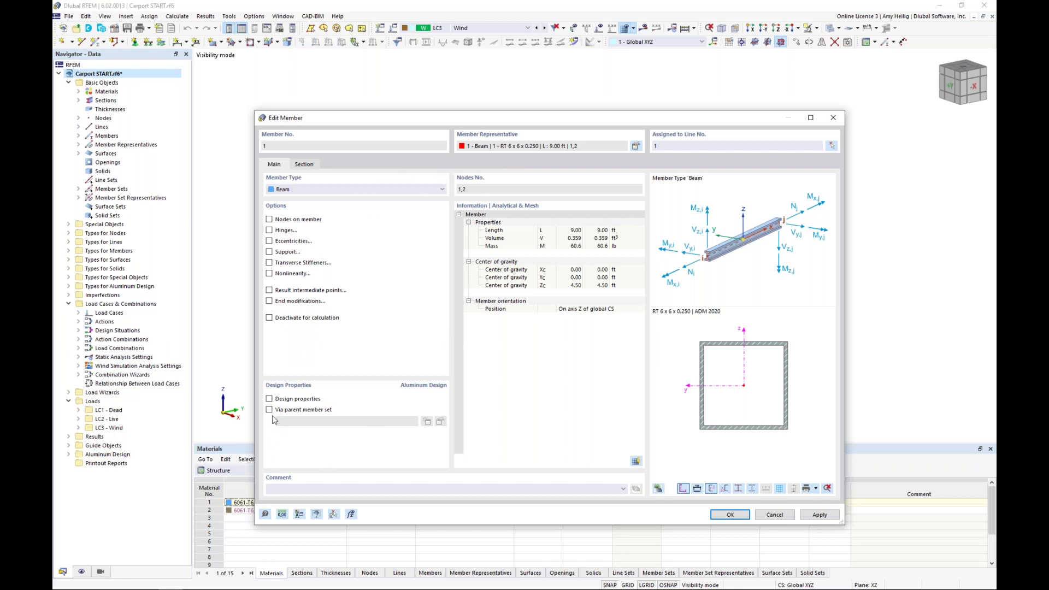
{"action": "left_click", "coordinate": [269, 399]}
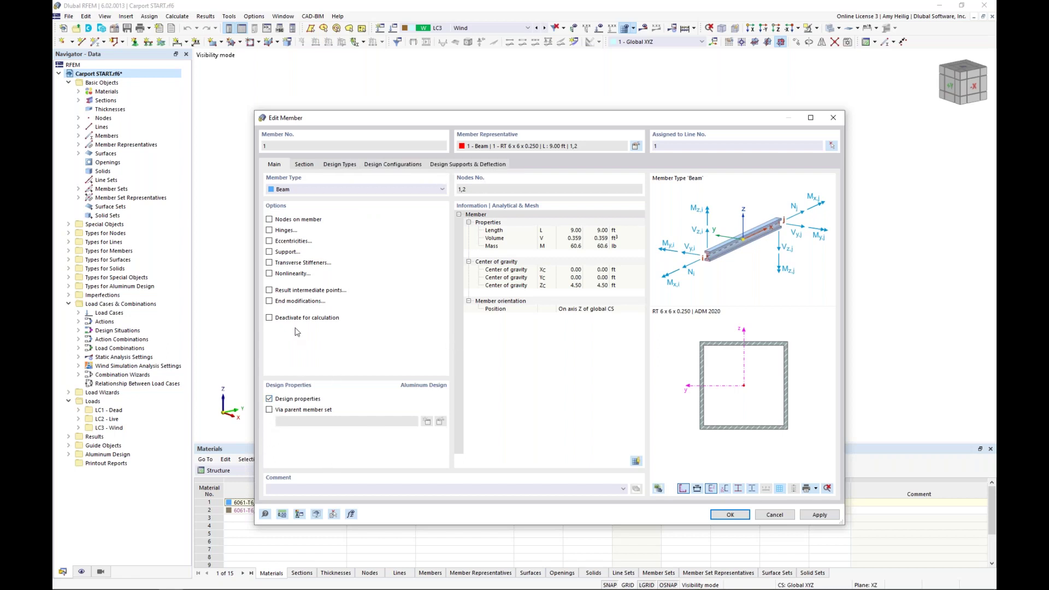
Enable transverse stiffeners for the column and set up a new stiffener definition with a flat stiffener.
{"action": "left_click", "coordinate": [269, 263]}
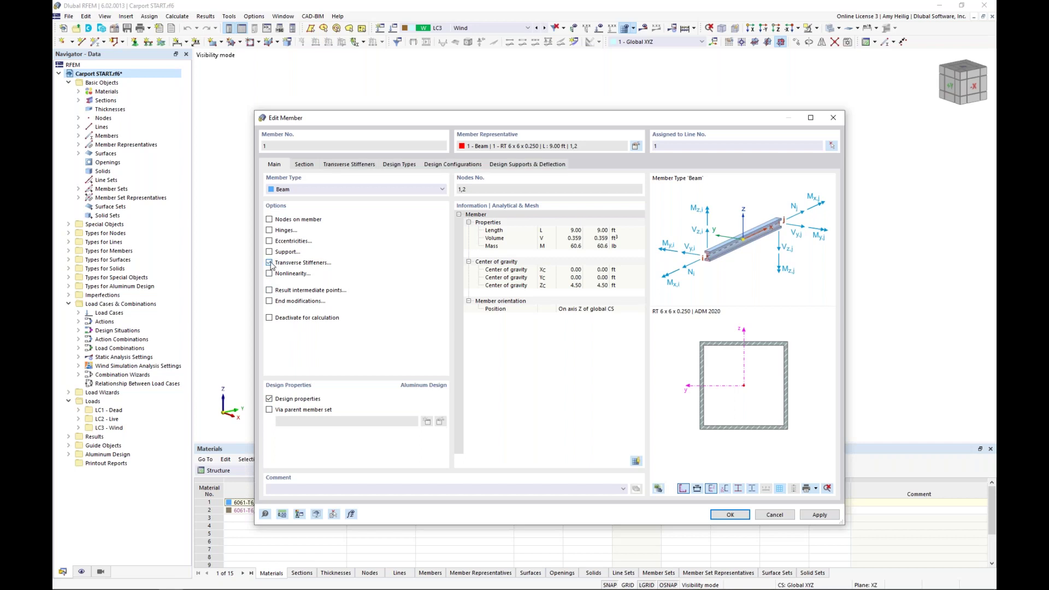
{"action": "left_click", "coordinate": [355, 165]}
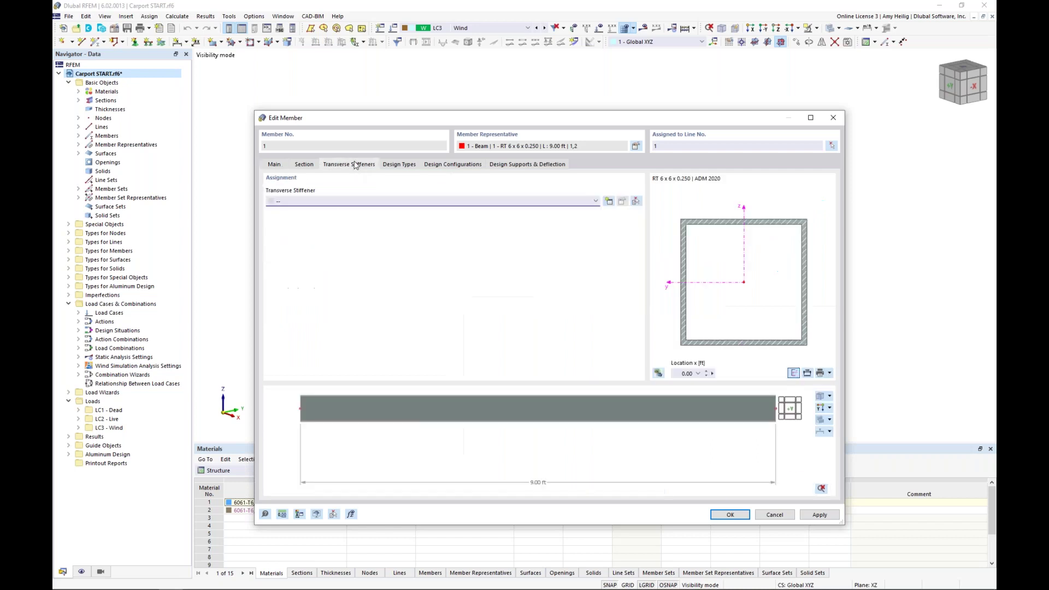
{"action": "left_click", "coordinate": [608, 201]}
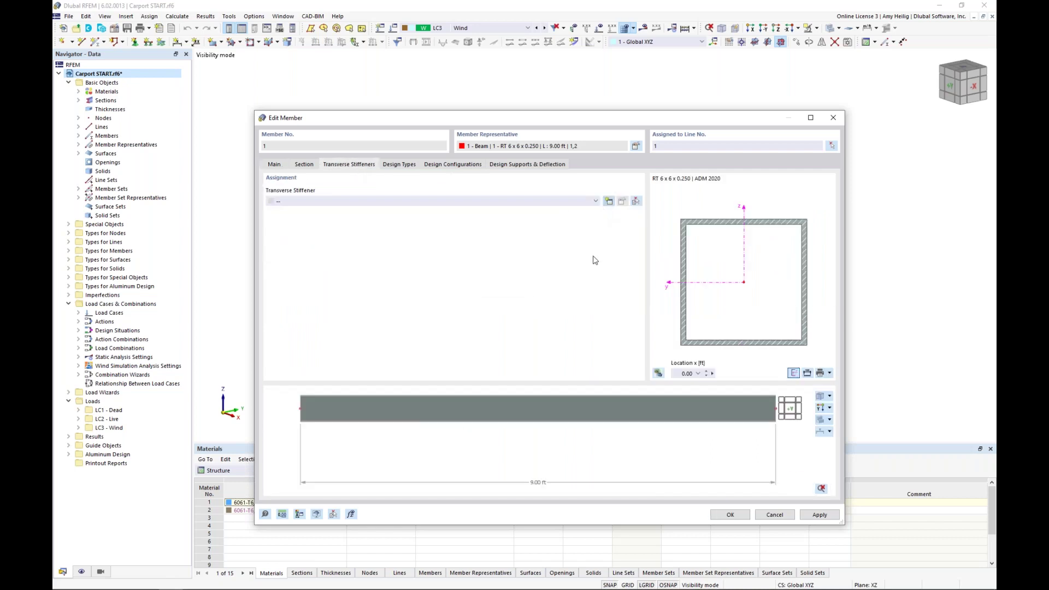
{"action": "left_click", "coordinate": [443, 204]}
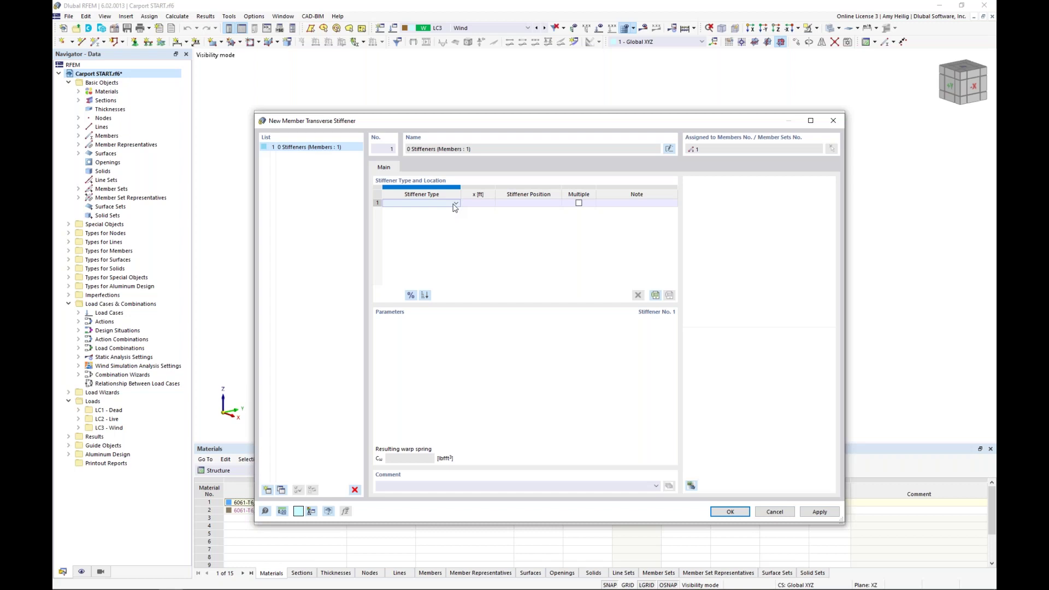
{"action": "left_click", "coordinate": [455, 205]}
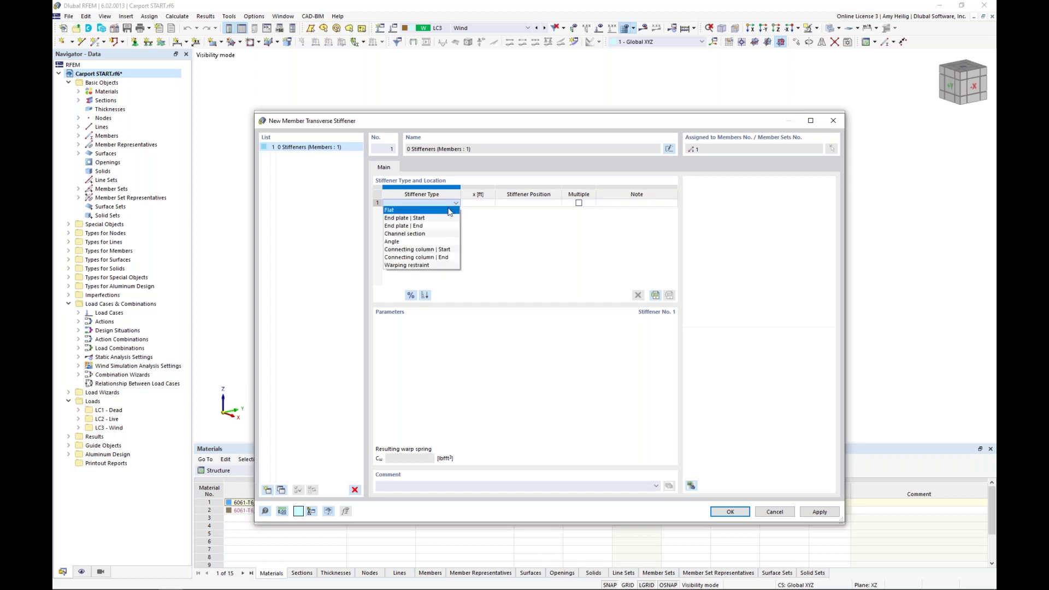
{"action": "left_click", "coordinate": [449, 211]}
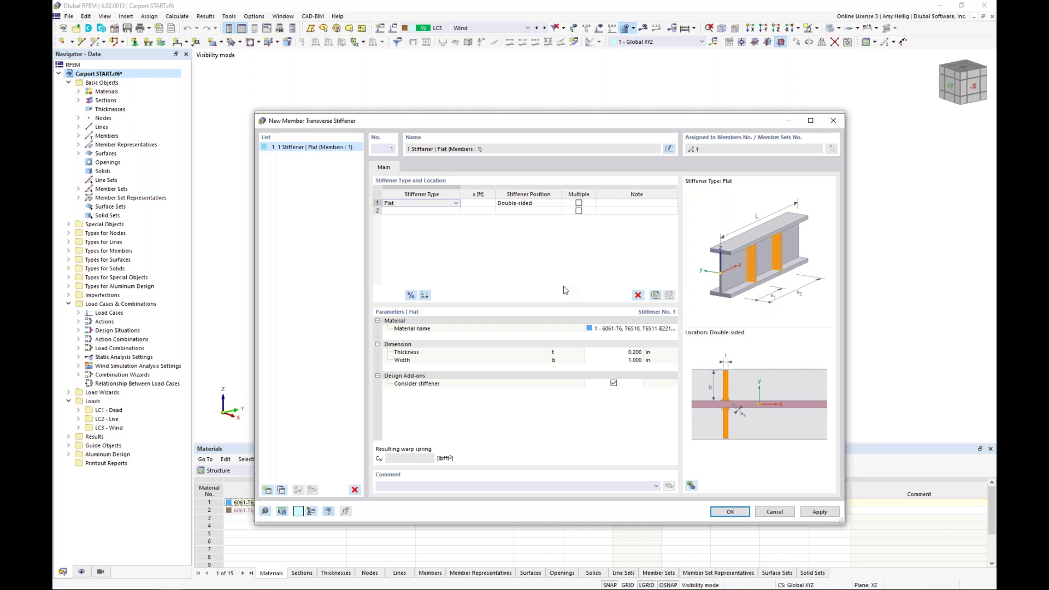
Discard the flat stiffener definition, disable transverse stiffeners for the column and leave its properties without saving.
{"action": "left_click", "coordinate": [774, 512]}
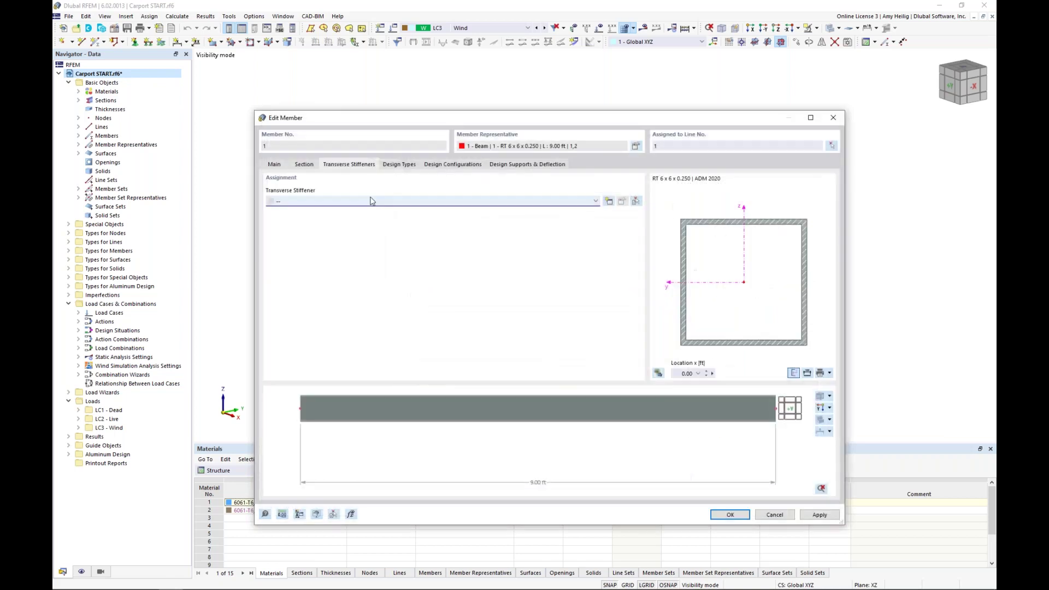
{"action": "left_click", "coordinate": [271, 165]}
{"action": "left_click", "coordinate": [268, 262]}
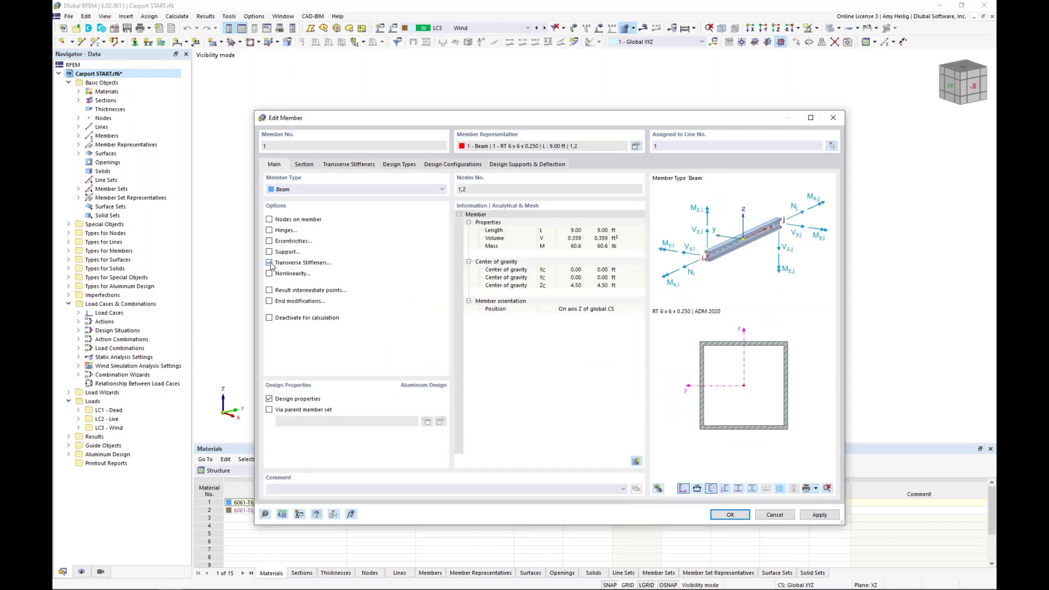
{"action": "left_click", "coordinate": [774, 515]}
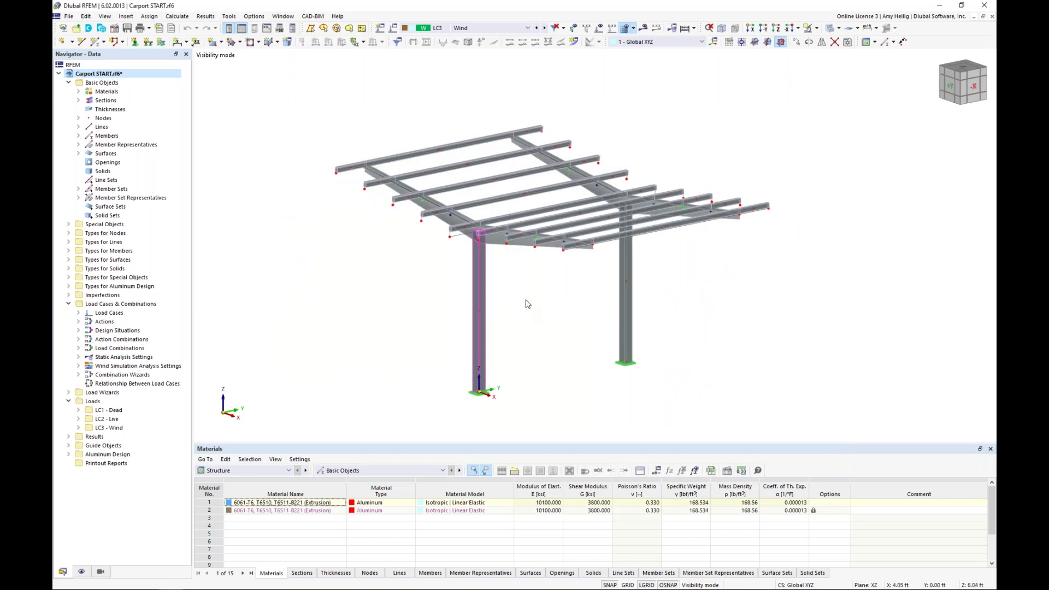
Open the member properties of the tapered roof beam at the front column and compare its linear section distribution with the model.
{"action": "scroll", "coordinate": [525, 300], "scroll_direction": "up", "scroll_amount": 2}
{"action": "scroll", "coordinate": [522, 262], "scroll_direction": "up", "scroll_amount": 3}
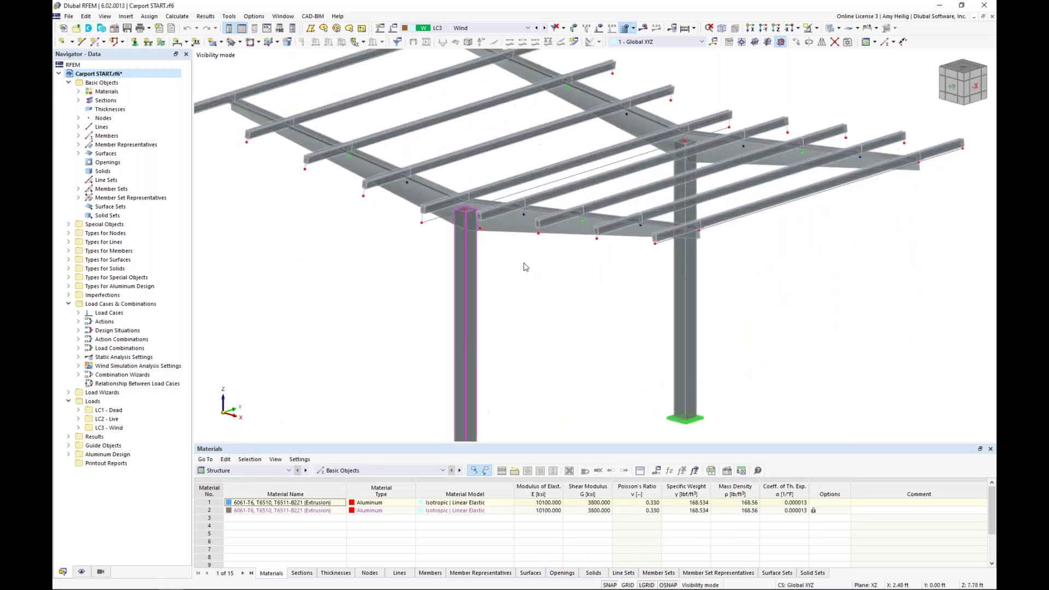
{"action": "double_click", "coordinate": [520, 227]}
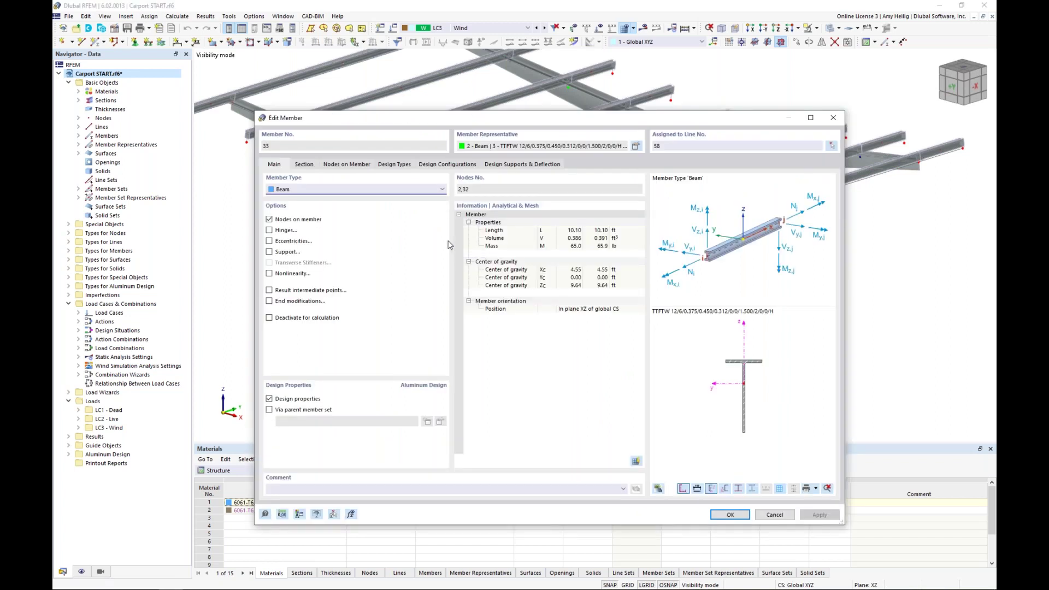
{"action": "left_click", "coordinate": [304, 164]}
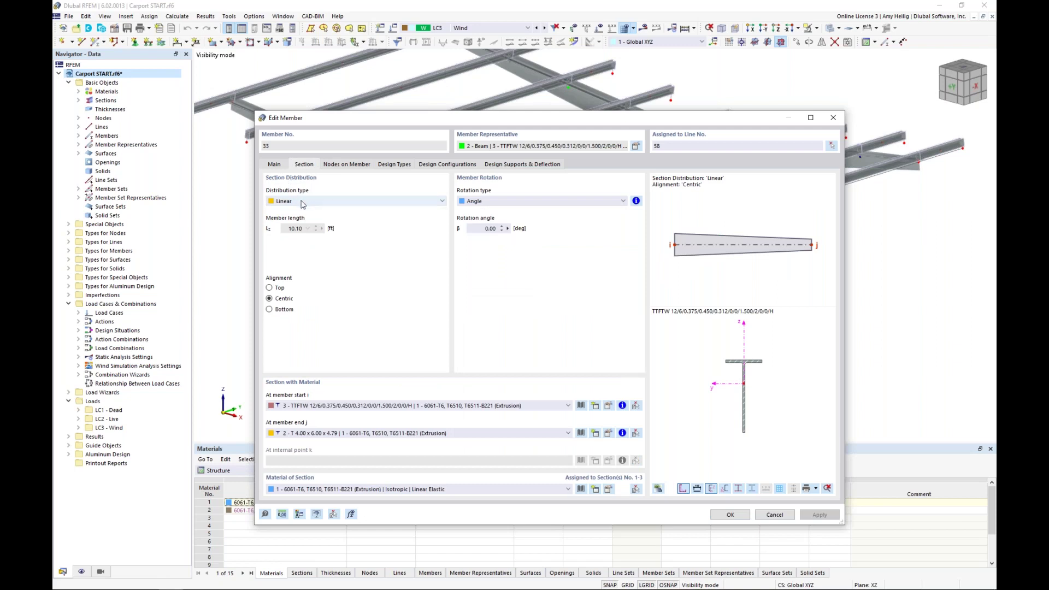
{"action": "left_click_drag", "start_coordinate": [444, 119], "coordinate": [476, 380]}
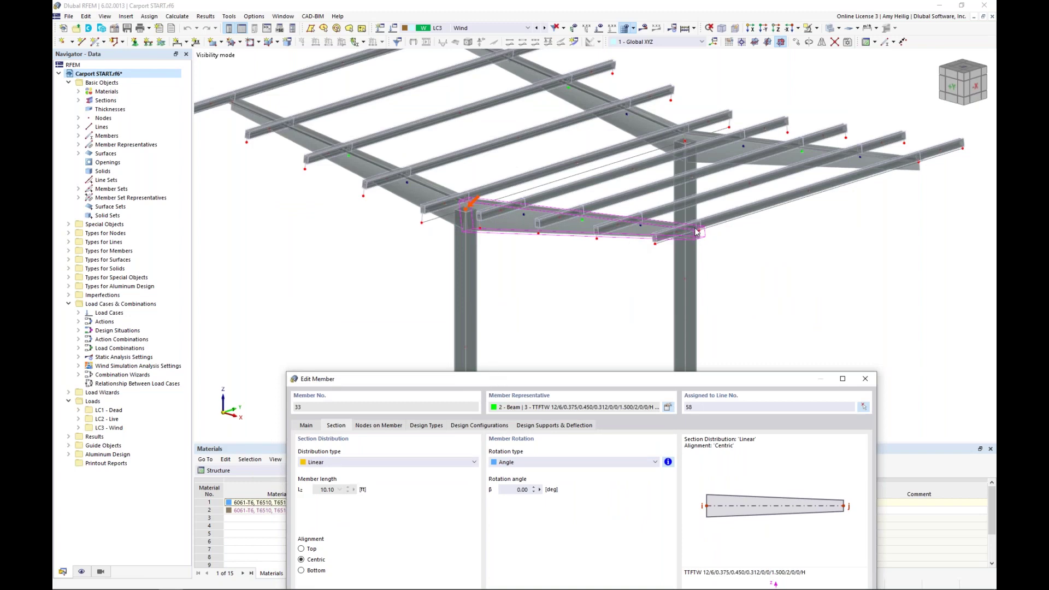
{"action": "left_click_drag", "start_coordinate": [660, 383], "coordinate": [645, 110]}
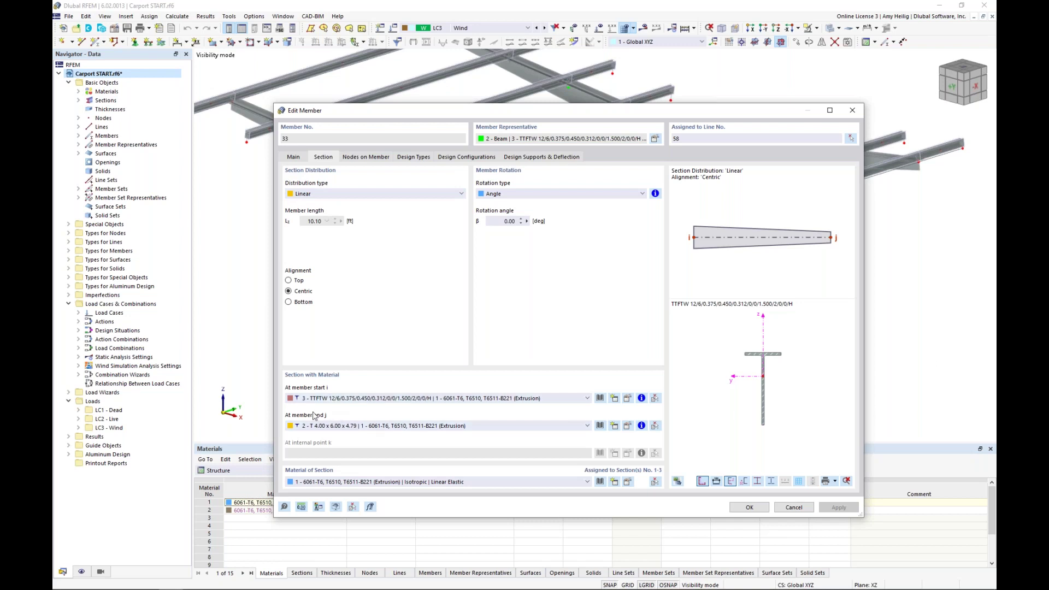
Open the standardized T-sections for the tapered beam's end j and pick T 4.00 x 6.00 x 4.79 in the T (Table 14) series.
{"action": "left_click", "coordinate": [600, 425]}
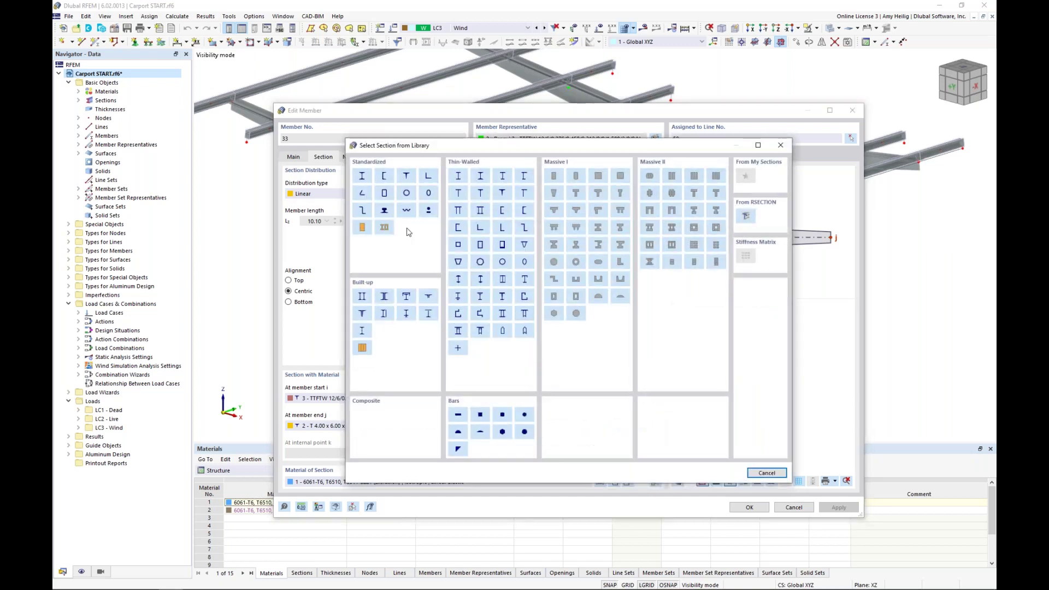
{"action": "left_click", "coordinate": [406, 176]}
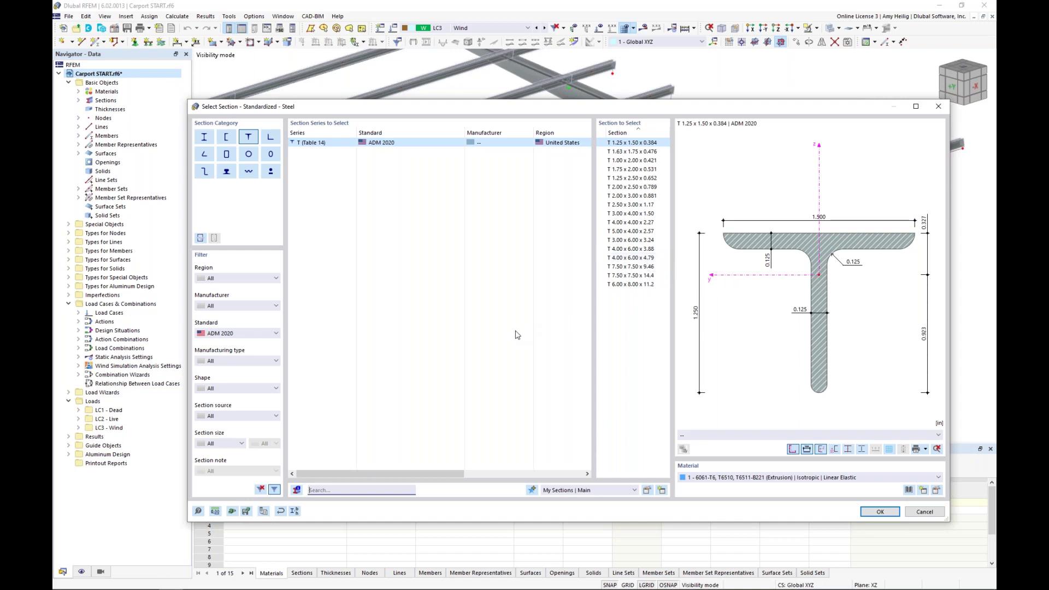
{"action": "left_click", "coordinate": [664, 258]}
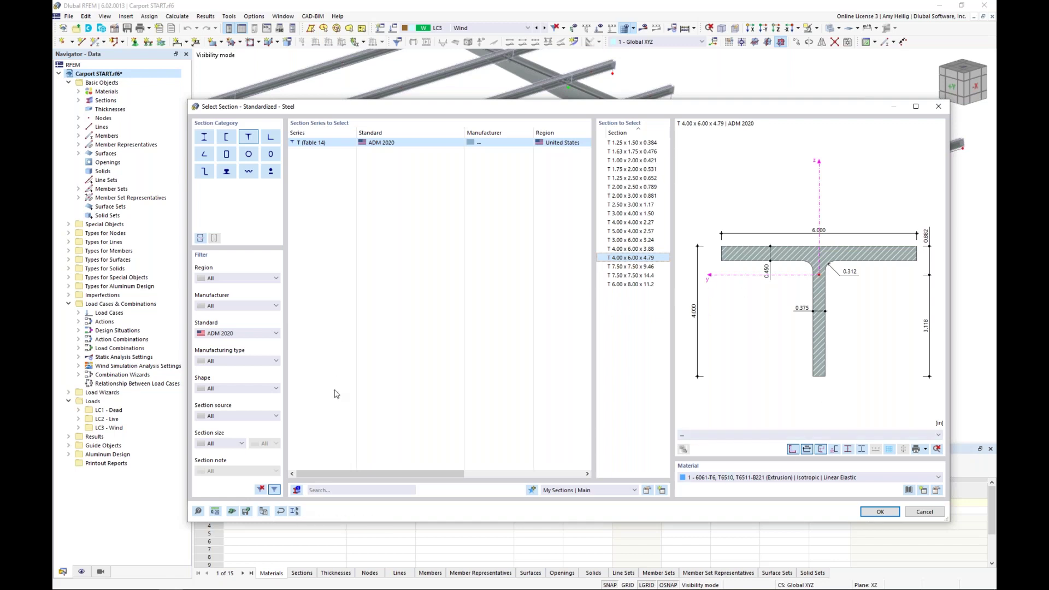
Convert the T-section to a parametric thin-walled section and set its depth d to 12 in.
{"action": "left_click", "coordinate": [295, 512]}
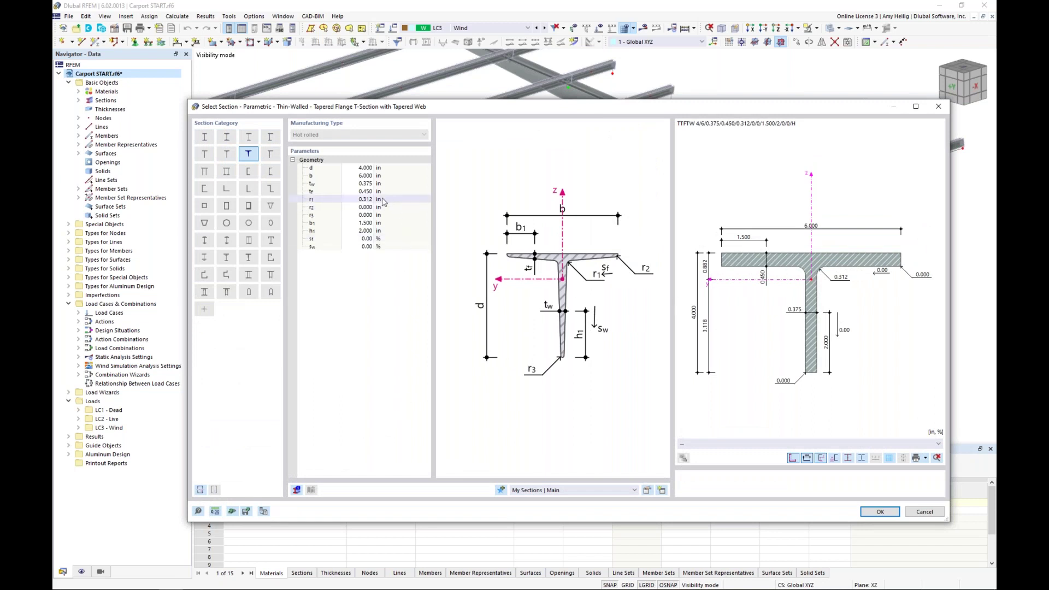
{"action": "left_click", "coordinate": [360, 169]}
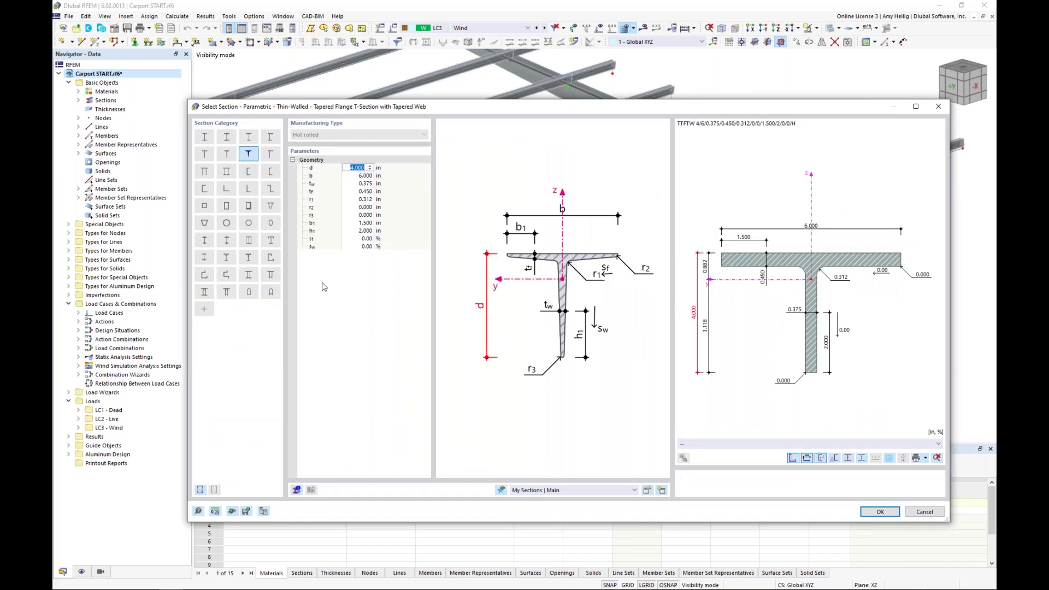
{"action": "type", "text": "12"}
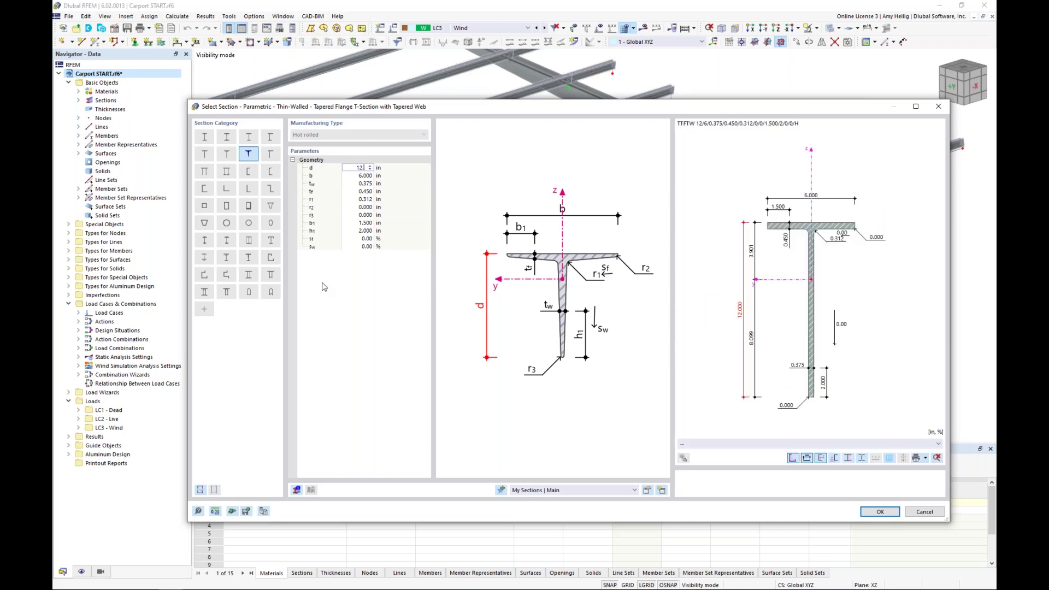
{"action": "type", "text": "."}
{"action": "left_click", "coordinate": [360, 176]}
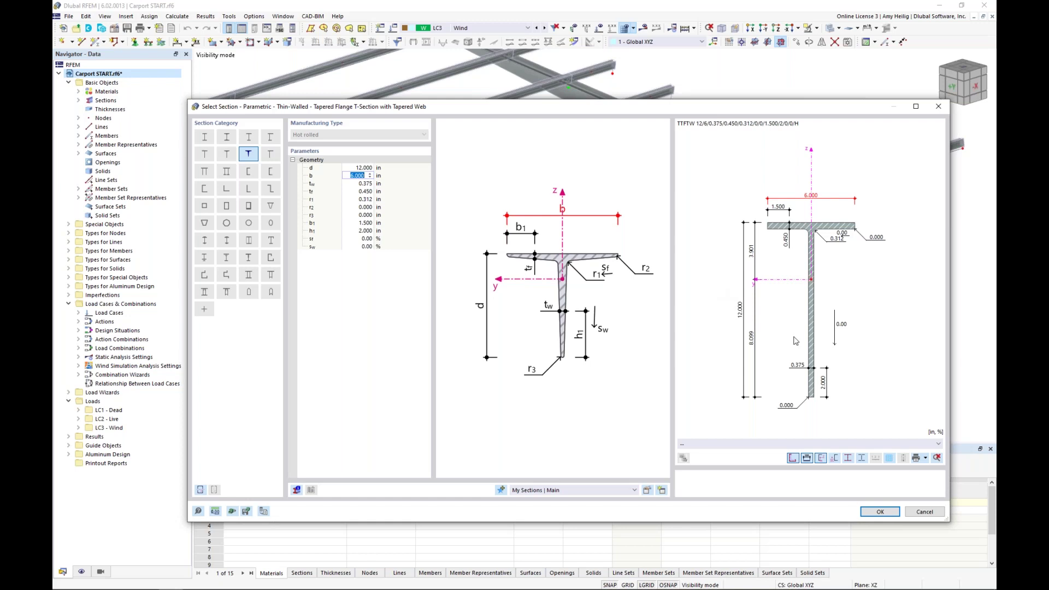
{"action": "left_click", "coordinate": [879, 511]}
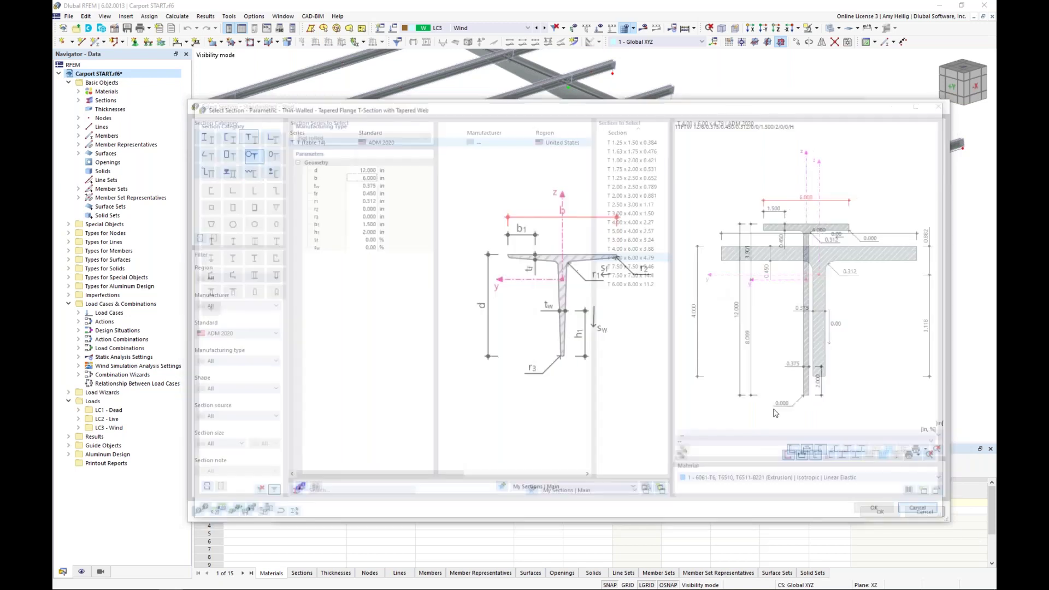
Leave the section library without choosing a section and close the tapered beam's properties.
{"action": "left_click", "coordinate": [925, 512]}
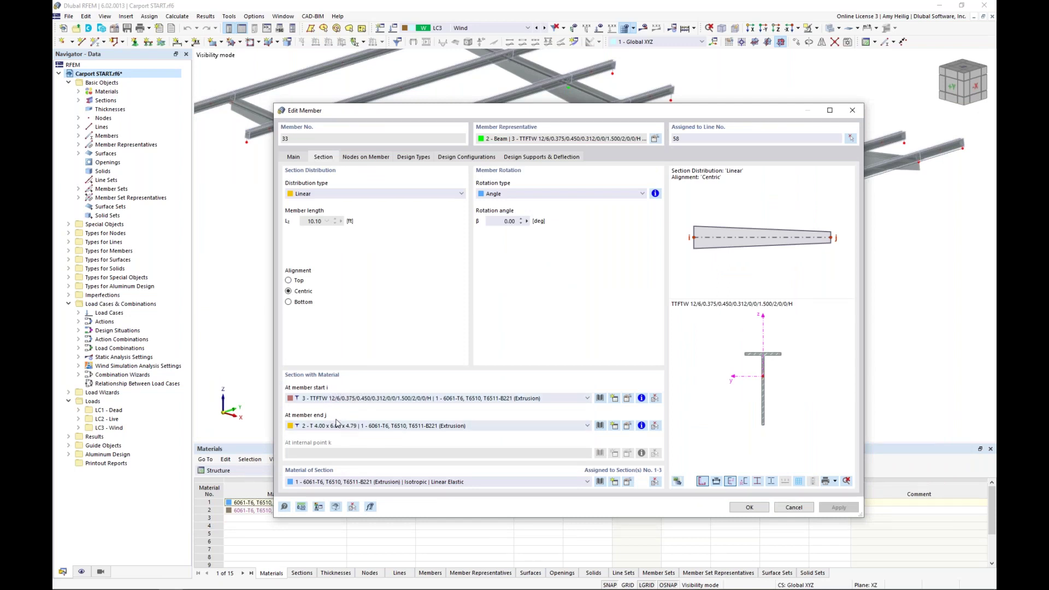
{"action": "left_click", "coordinate": [294, 158]}
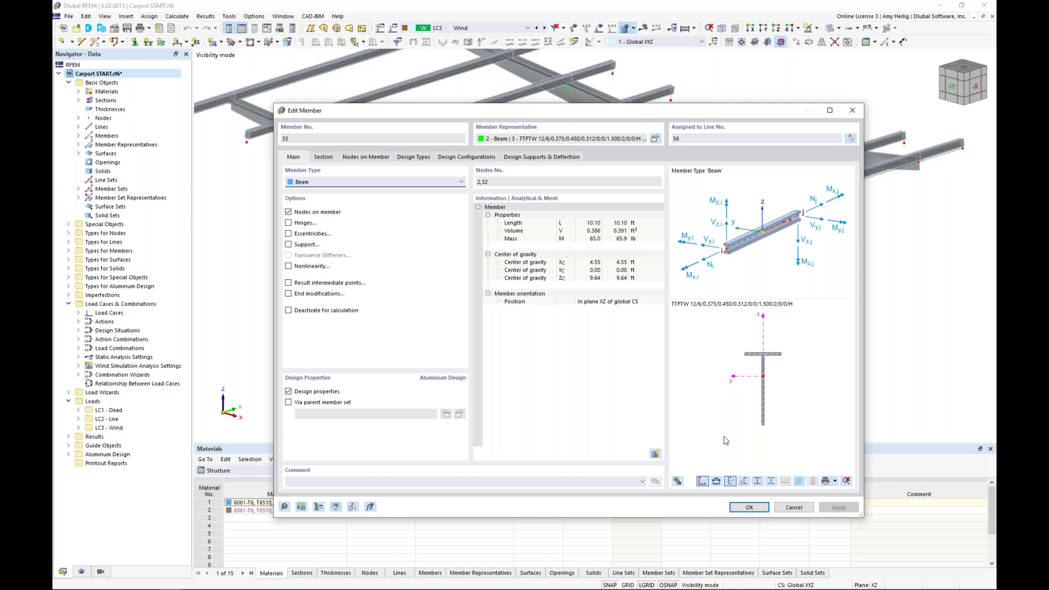
{"action": "left_click", "coordinate": [750, 508]}
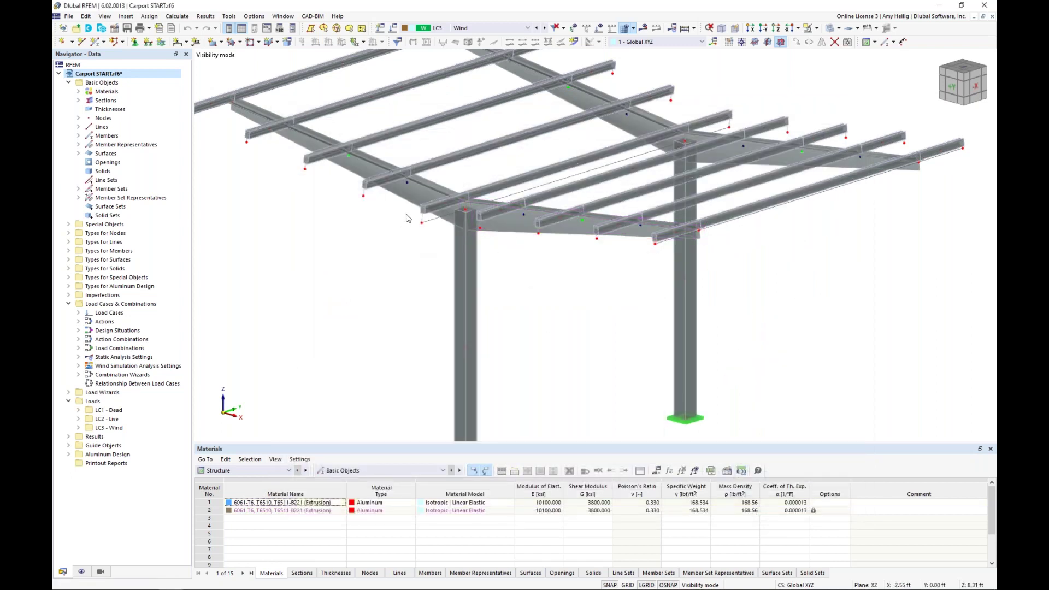
Open the properties of the purlin above the front column and check its custom section and the library's option for importing sections from RSECTION.
{"action": "scroll", "coordinate": [407, 216], "scroll_direction": "up", "scroll_amount": 3}
{"action": "scroll", "coordinate": [431, 247], "scroll_direction": "down", "scroll_amount": 3}
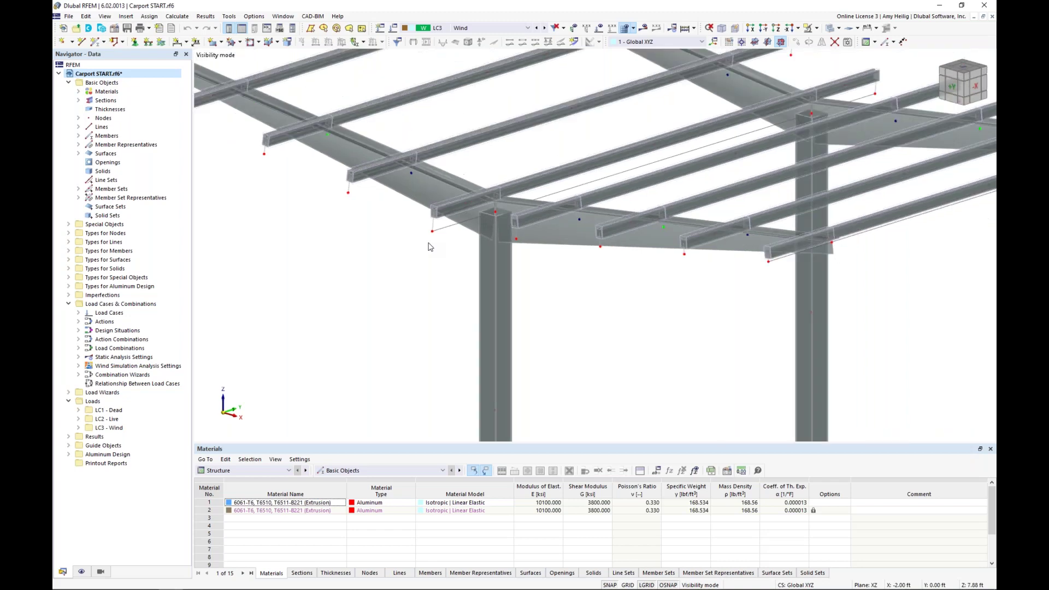
{"action": "scroll", "coordinate": [390, 233], "scroll_direction": "up", "scroll_amount": 5}
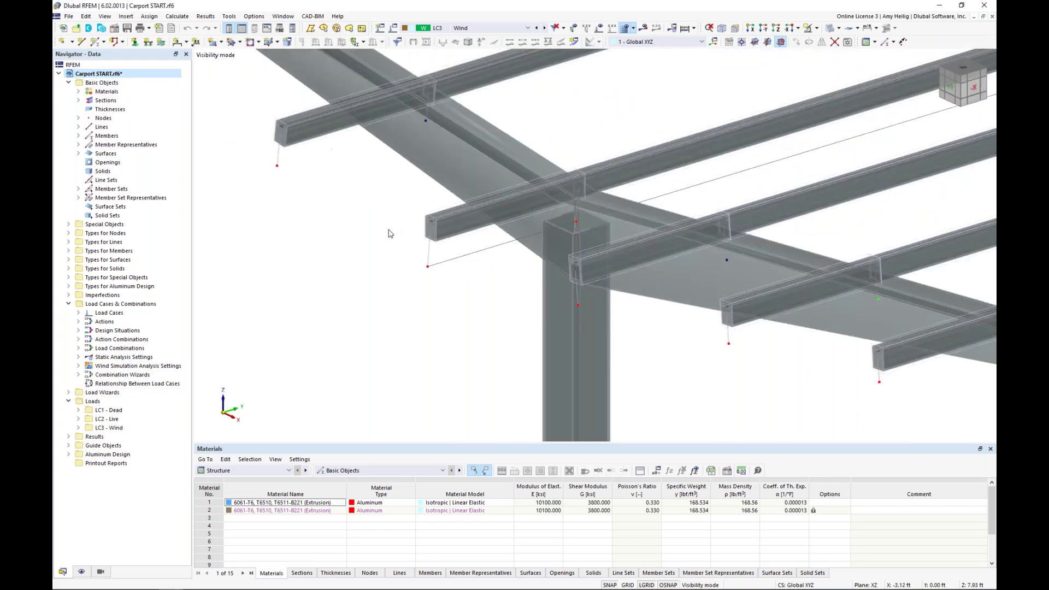
{"action": "left_click", "coordinate": [831, 28]}
{"action": "scroll", "coordinate": [456, 219], "scroll_direction": "up", "scroll_amount": 5}
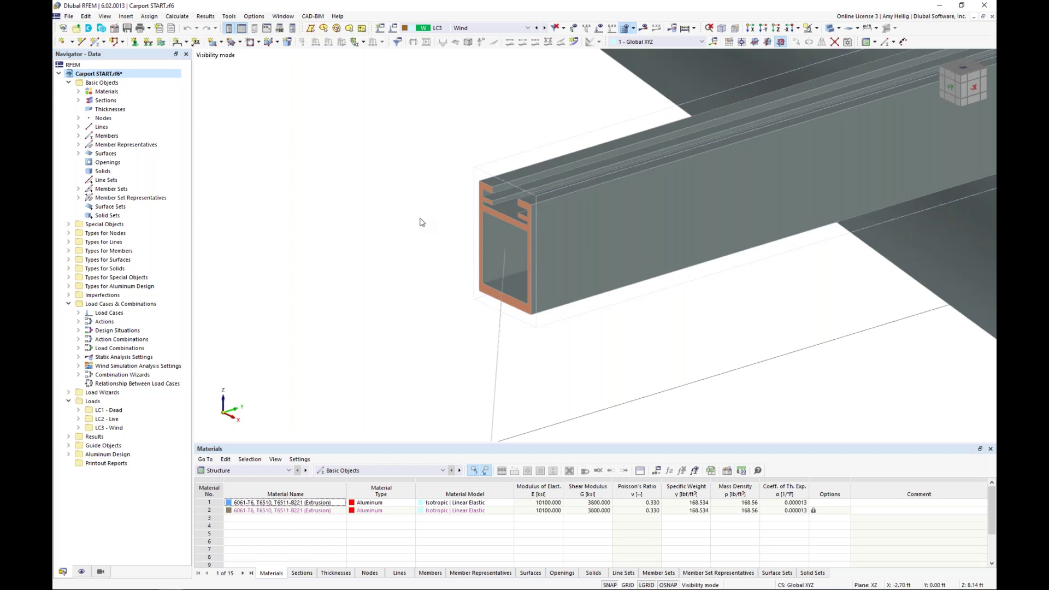
{"action": "double_click", "coordinate": [646, 218]}
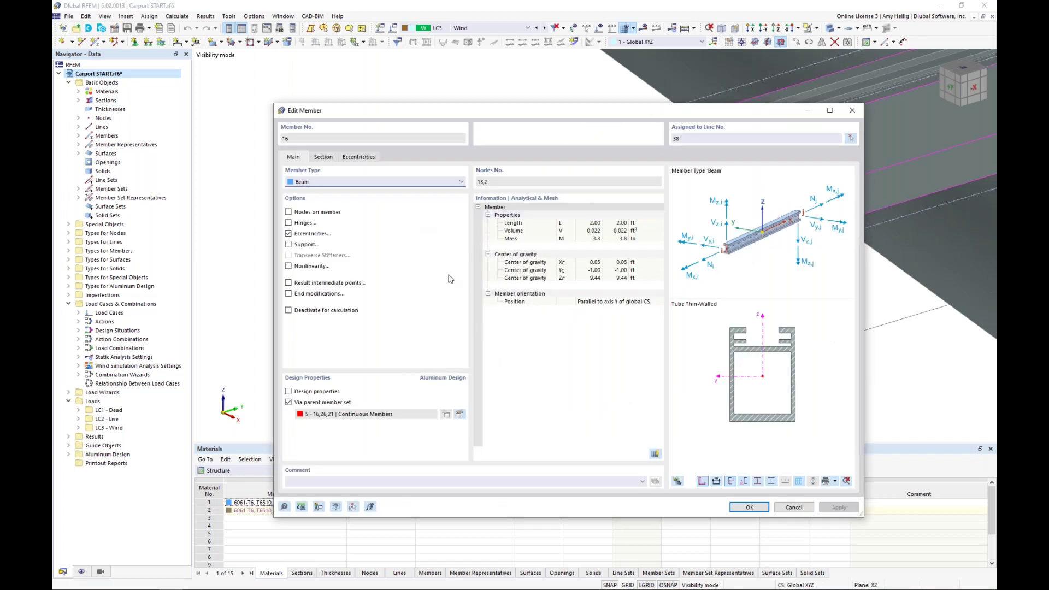
{"action": "left_click", "coordinate": [323, 157]}
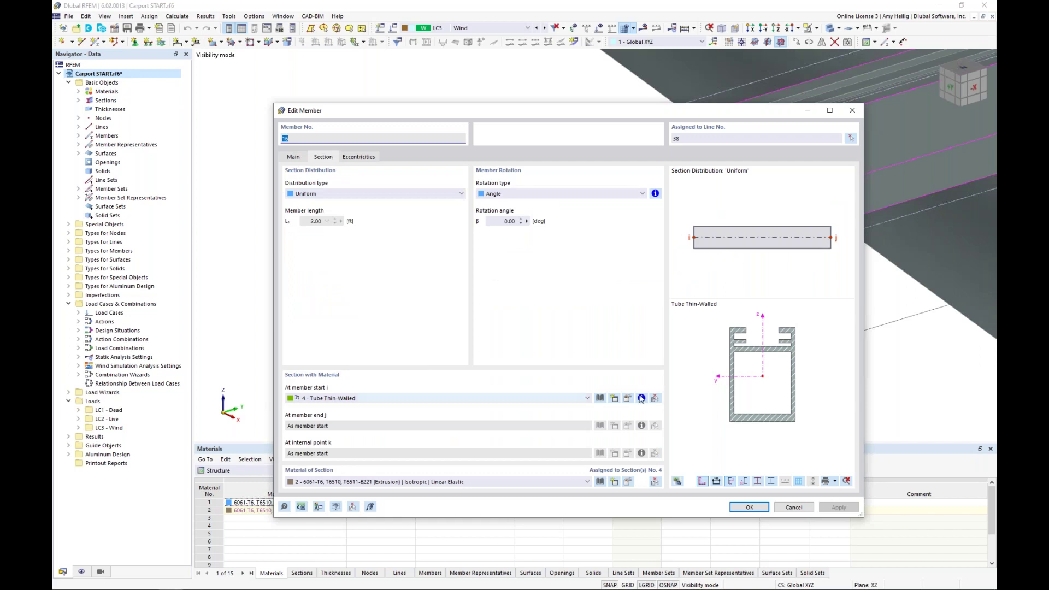
{"action": "left_click", "coordinate": [600, 398]}
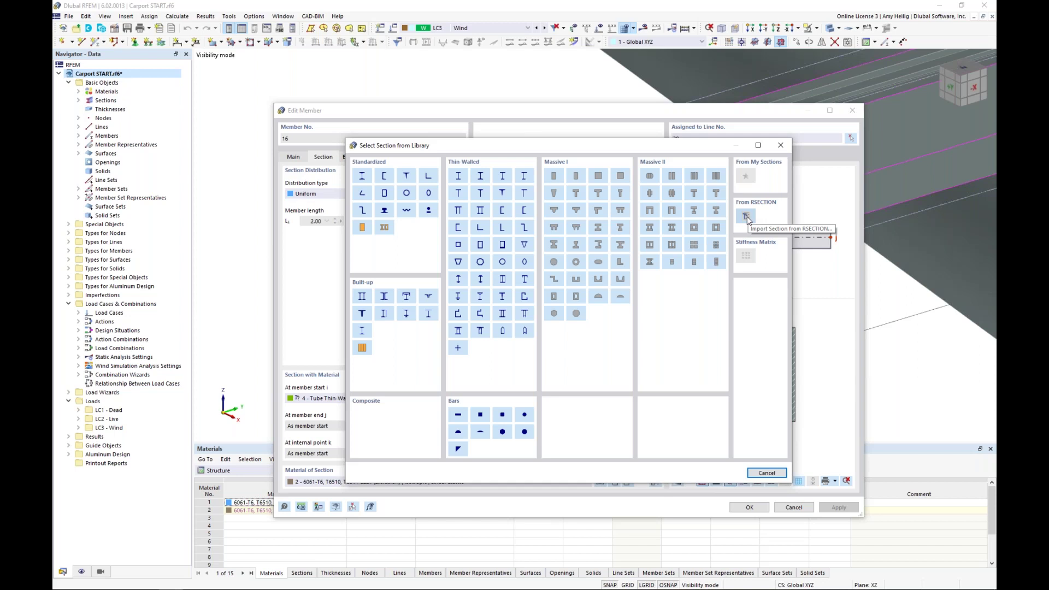
{"action": "left_click", "coordinate": [766, 473]}
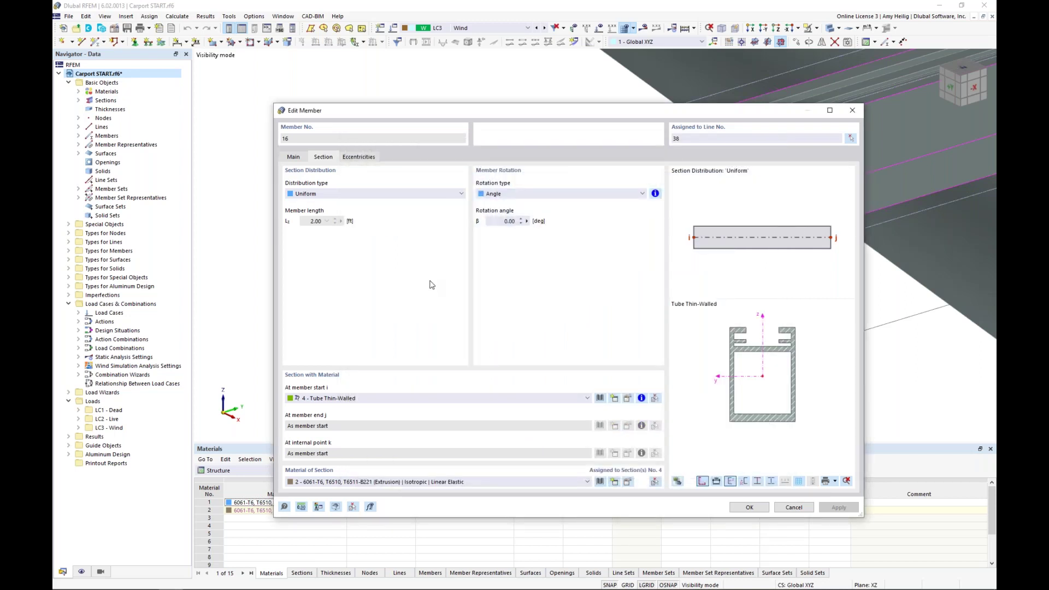
Show the purlin's eccentricity assignments and open the definition of the member-start eccentricity.
{"action": "left_click", "coordinate": [294, 157]}
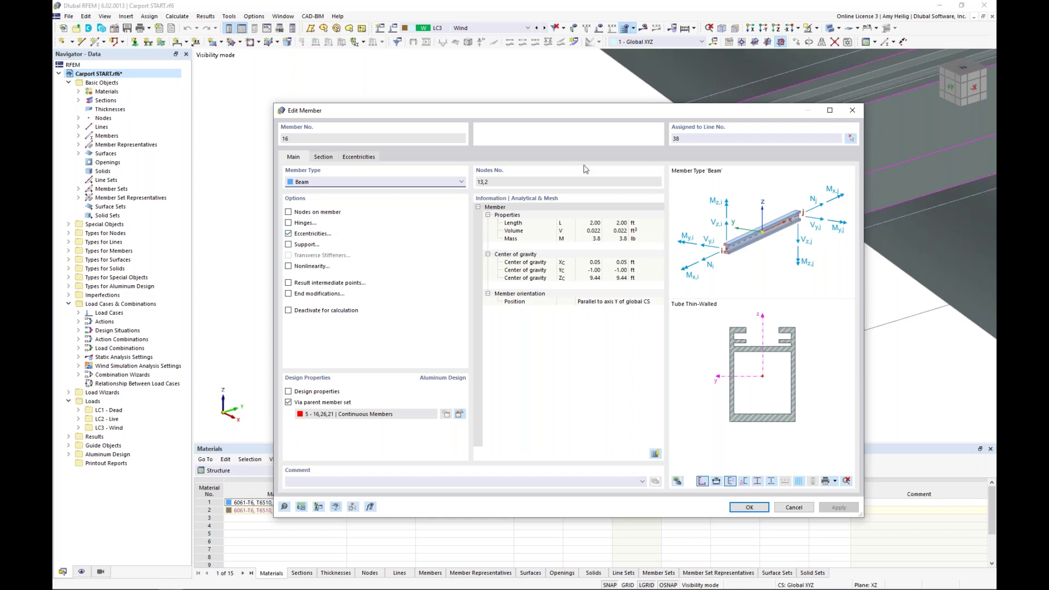
{"action": "left_click", "coordinate": [360, 158]}
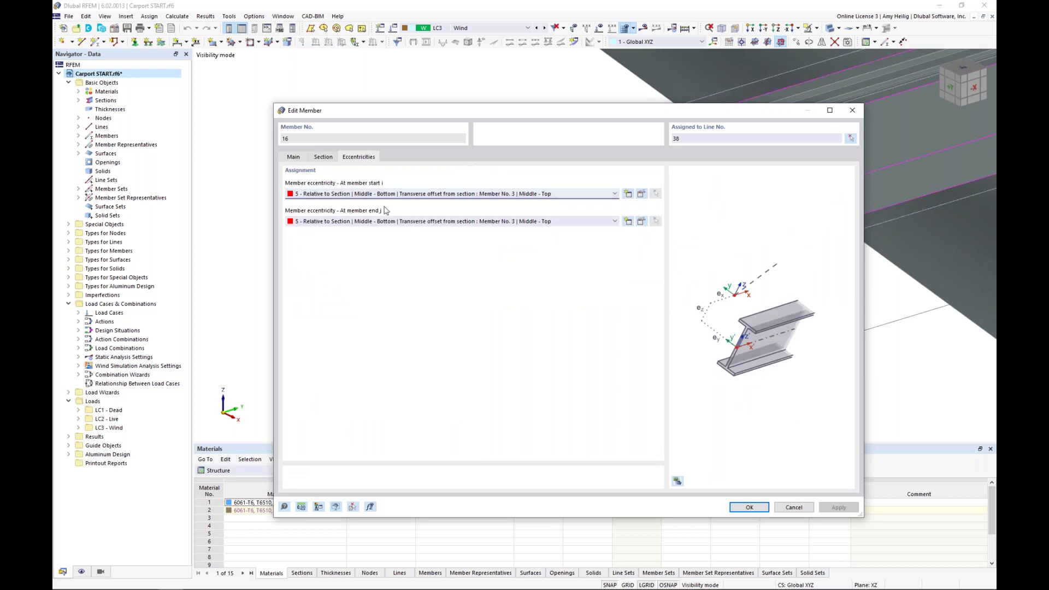
{"action": "left_click", "coordinate": [642, 195]}
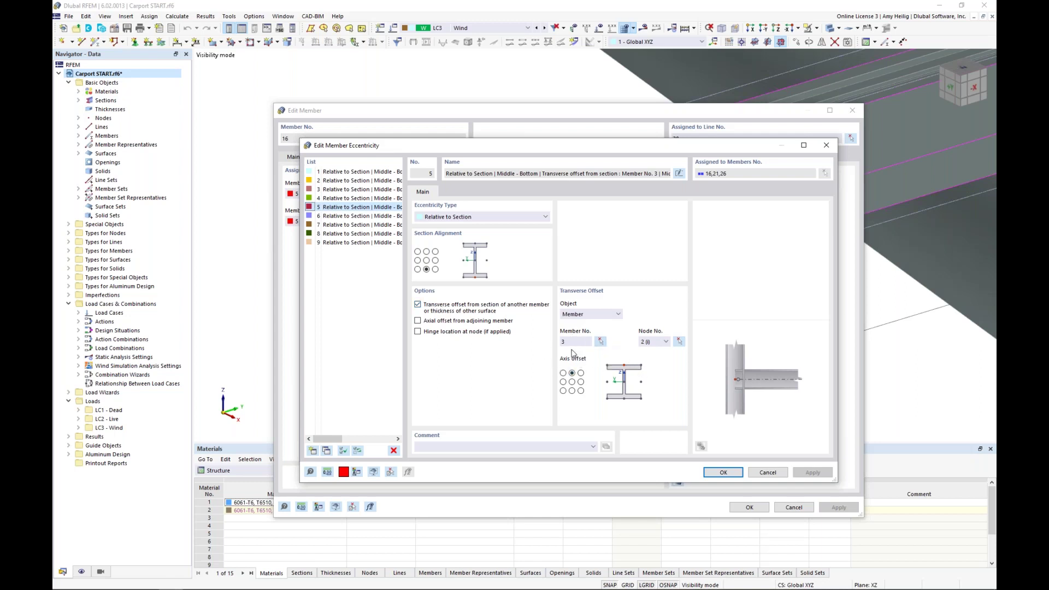
Check the available eccentricity types, keep the purlin's eccentricity relative to section, and close the member's properties without changes.
{"action": "left_click", "coordinate": [482, 217]}
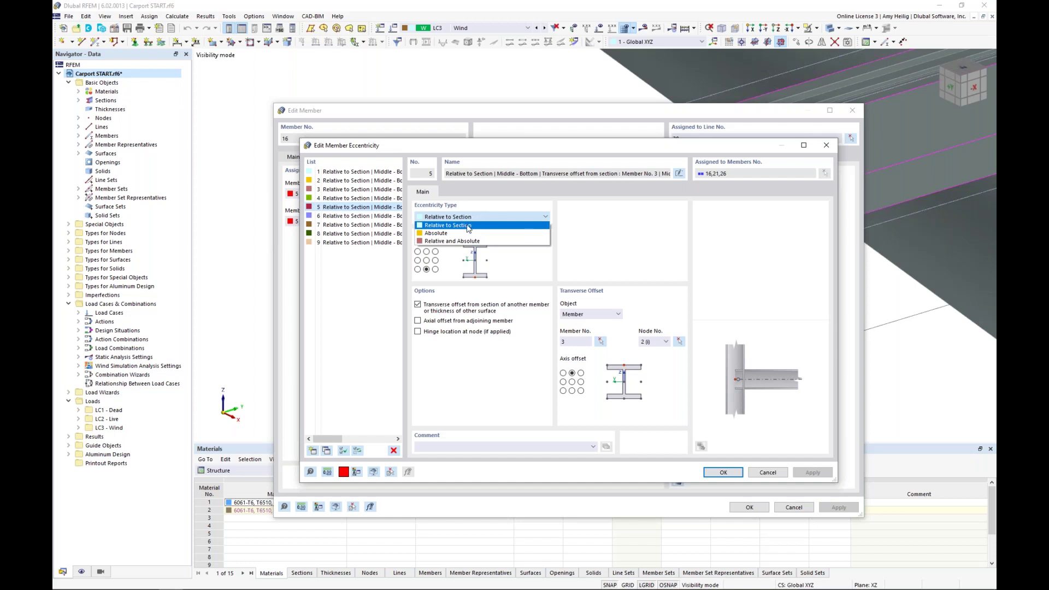
{"action": "left_click", "coordinate": [483, 226]}
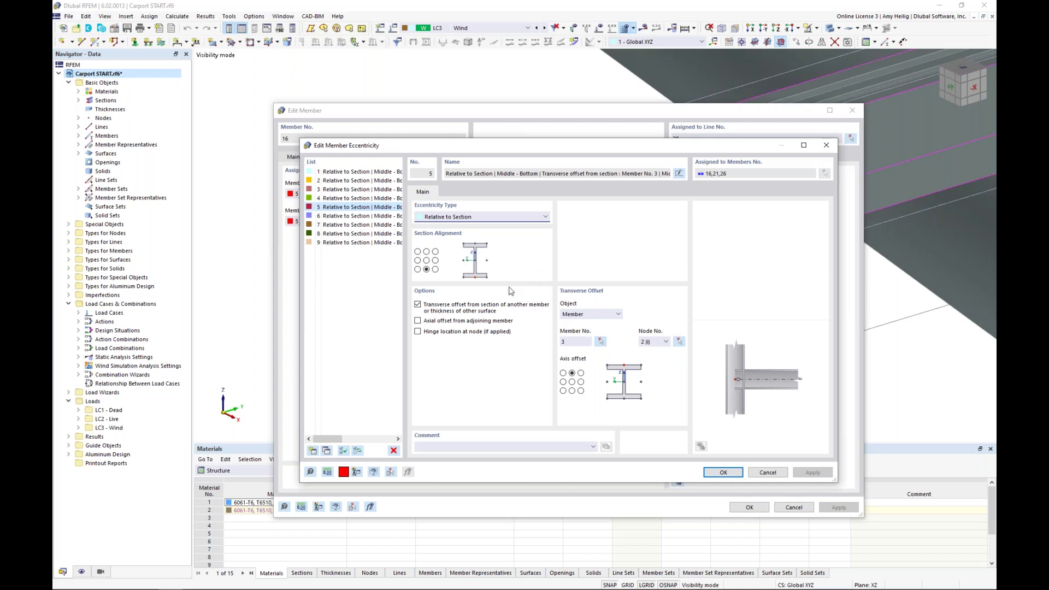
{"action": "left_click", "coordinate": [501, 218]}
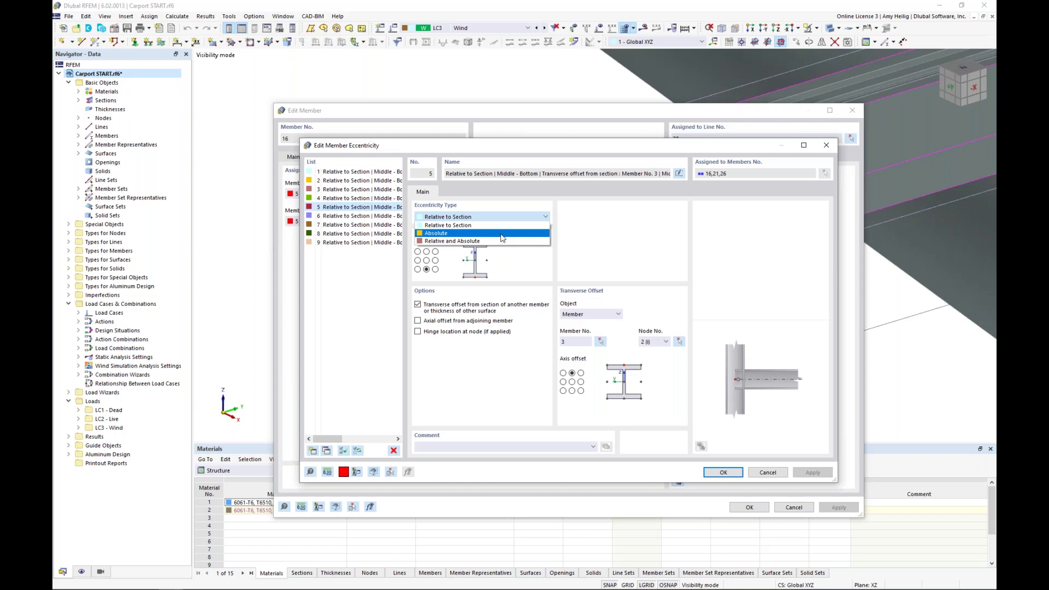
{"action": "left_click", "coordinate": [593, 249]}
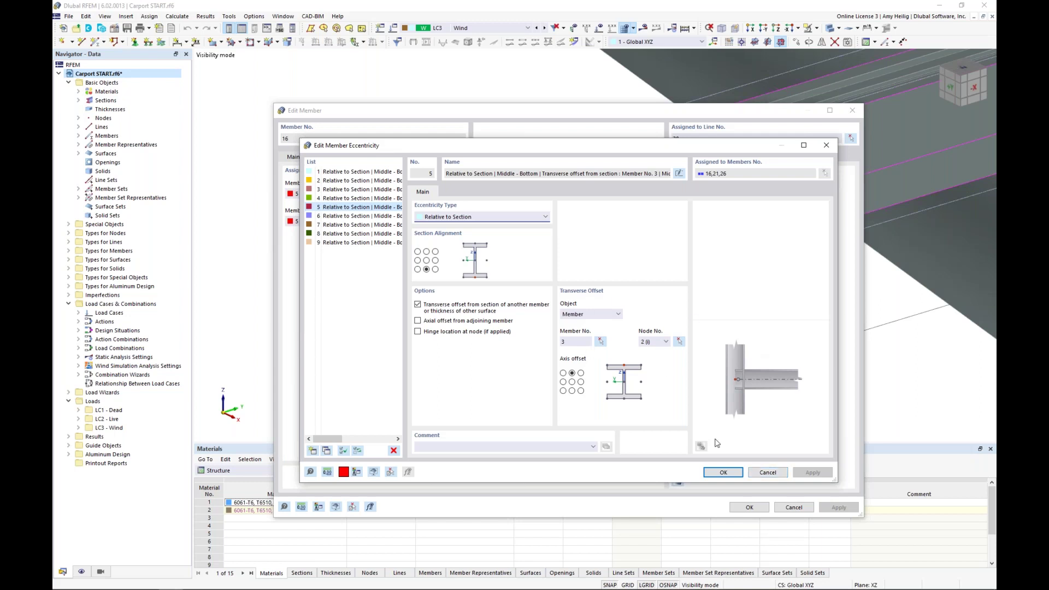
{"action": "left_click", "coordinate": [723, 472]}
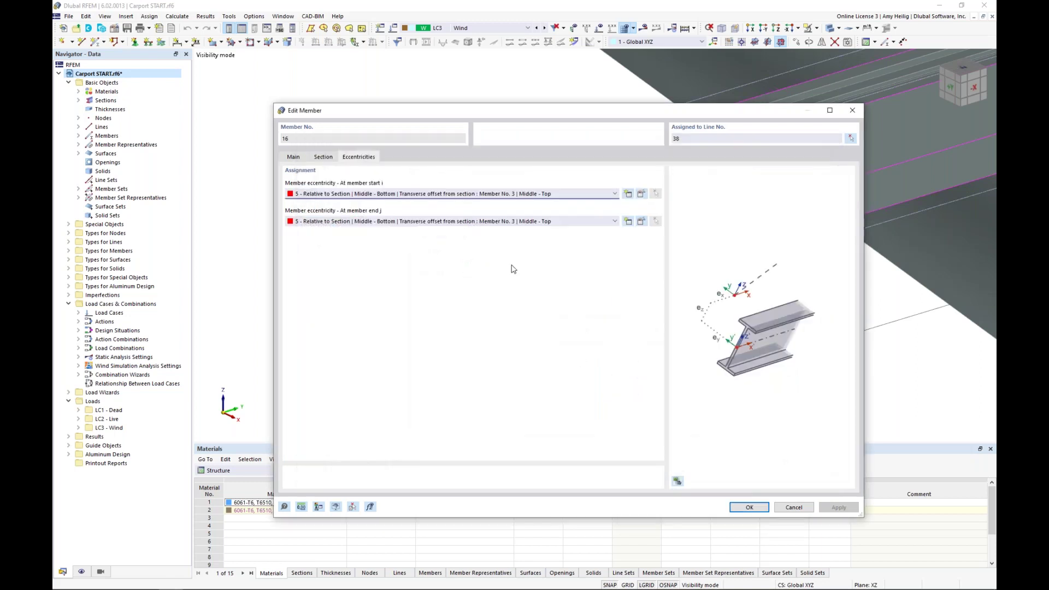
{"action": "left_click", "coordinate": [294, 157]}
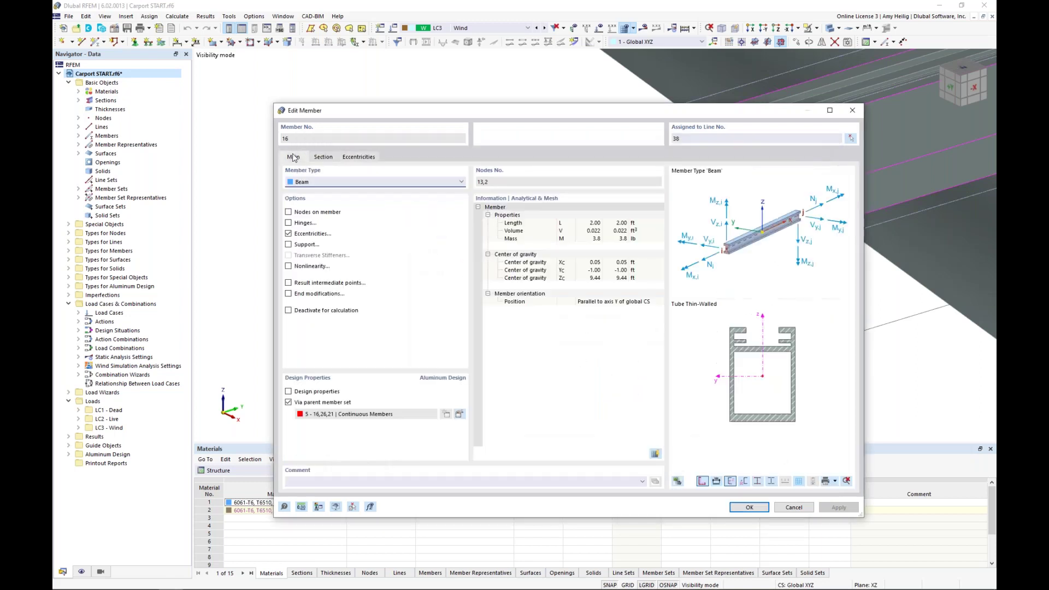
{"action": "left_click", "coordinate": [793, 506]}
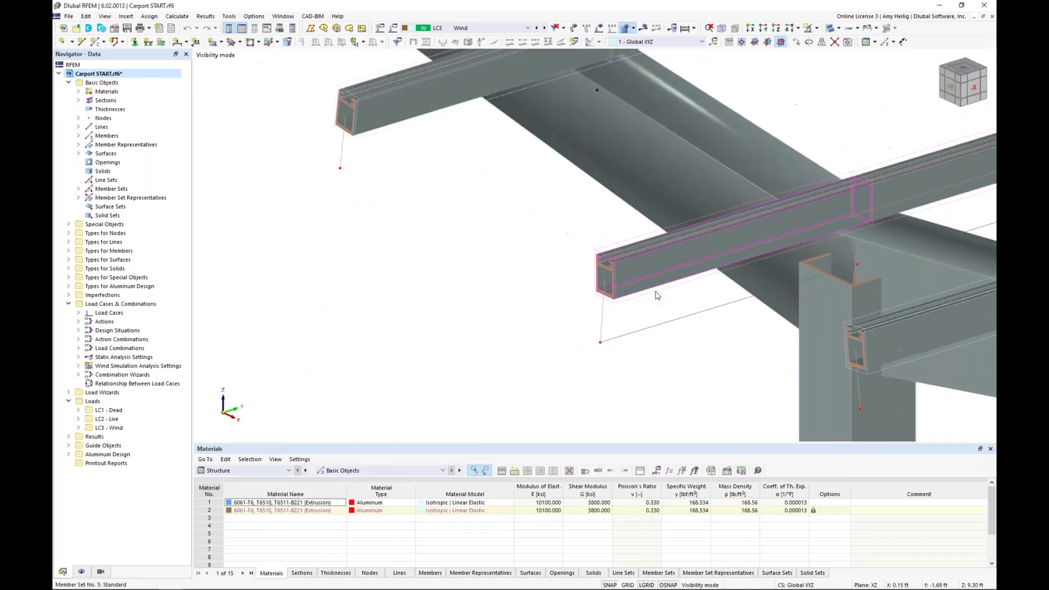
Switch the carport model's display from solid to wireframe to expose the purlins' offset axes and nodes.
{"action": "left_click", "coordinate": [830, 30]}
{"action": "middle_click_drag", "start_coordinate": [834, 116], "coordinate": [681, 116]}
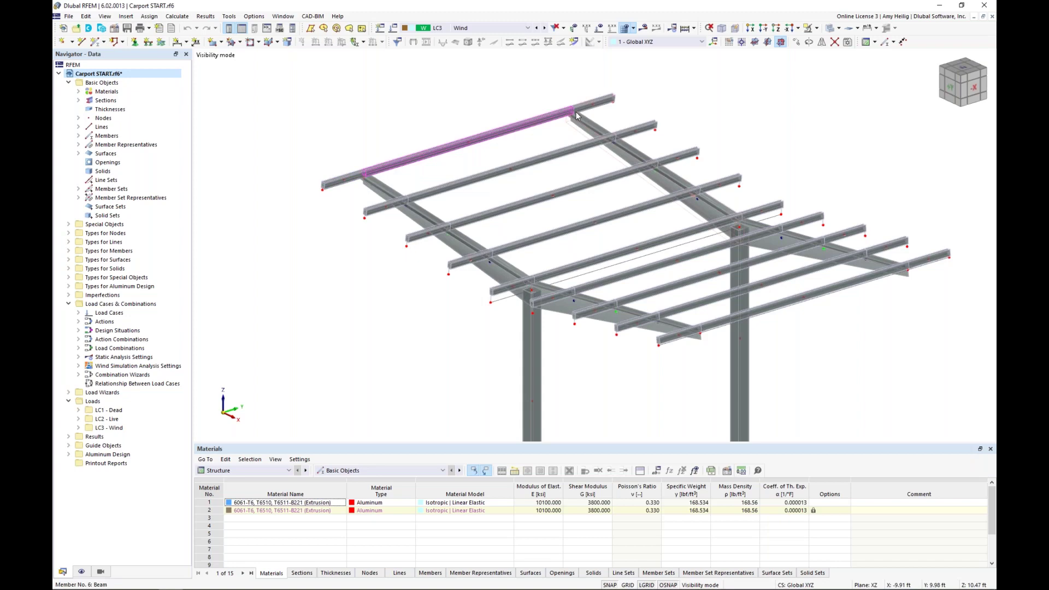
{"action": "middle_click_drag", "start_coordinate": [471, 176], "coordinate": [475, 186], "text": "ctrl"}
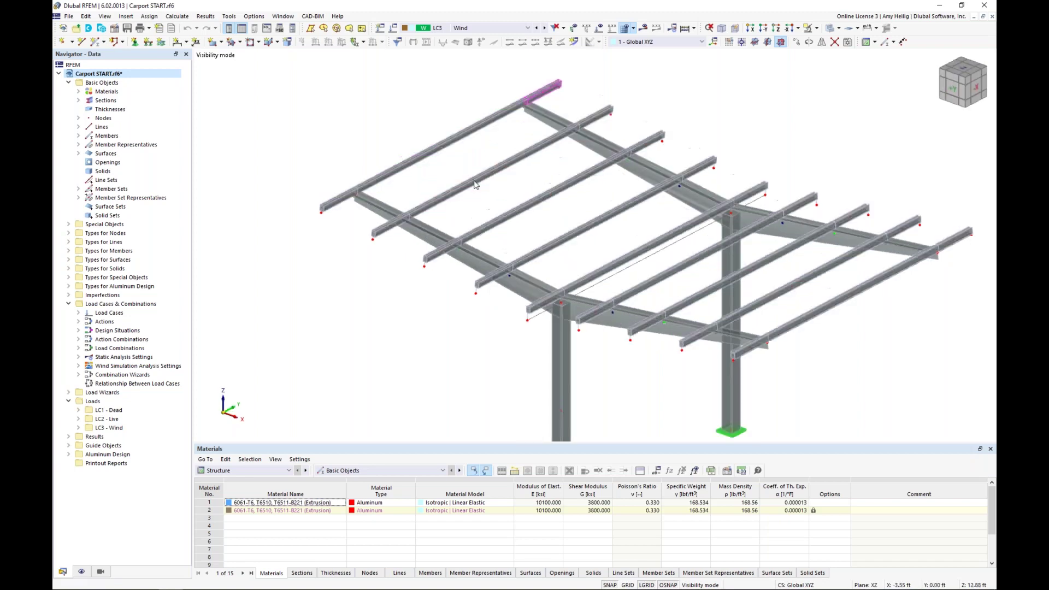
{"action": "scroll", "coordinate": [429, 186], "scroll_direction": "up", "scroll_amount": 4}
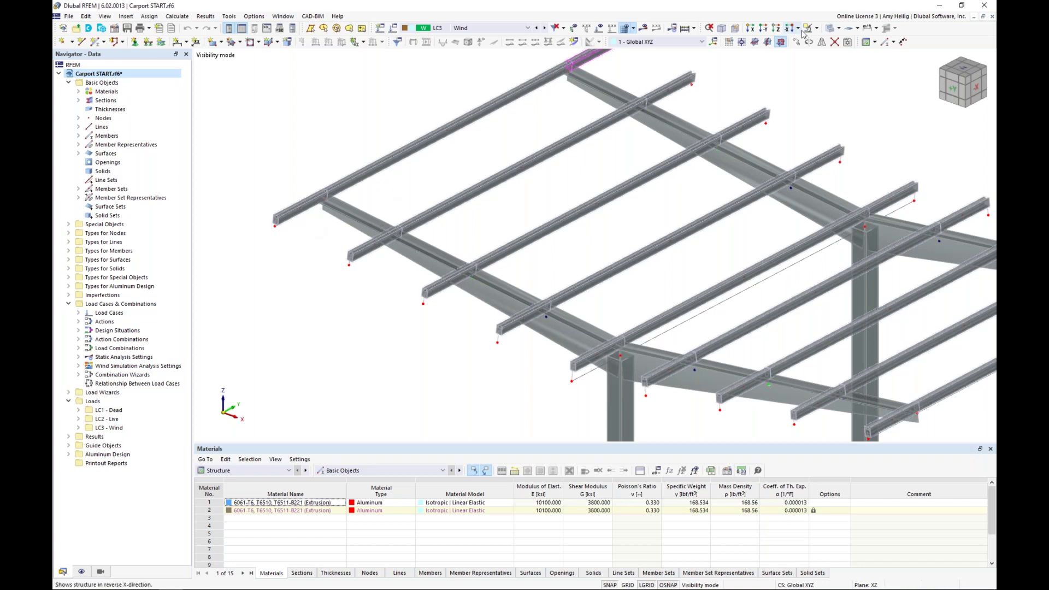
{"action": "left_click", "coordinate": [829, 28]}
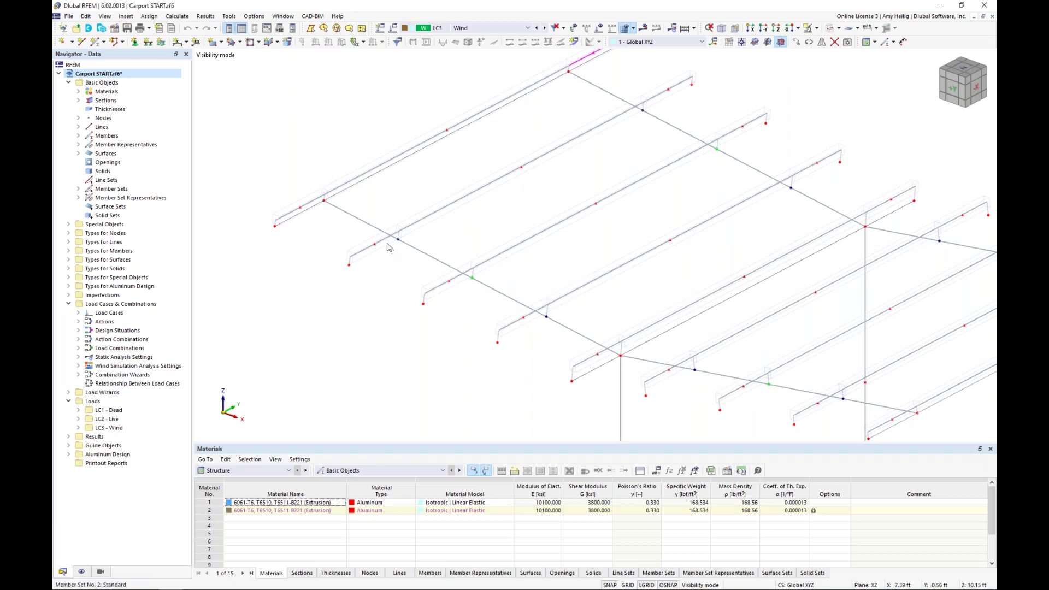
{"action": "middle_click_drag", "start_coordinate": [387, 202], "coordinate": [430, 248]}
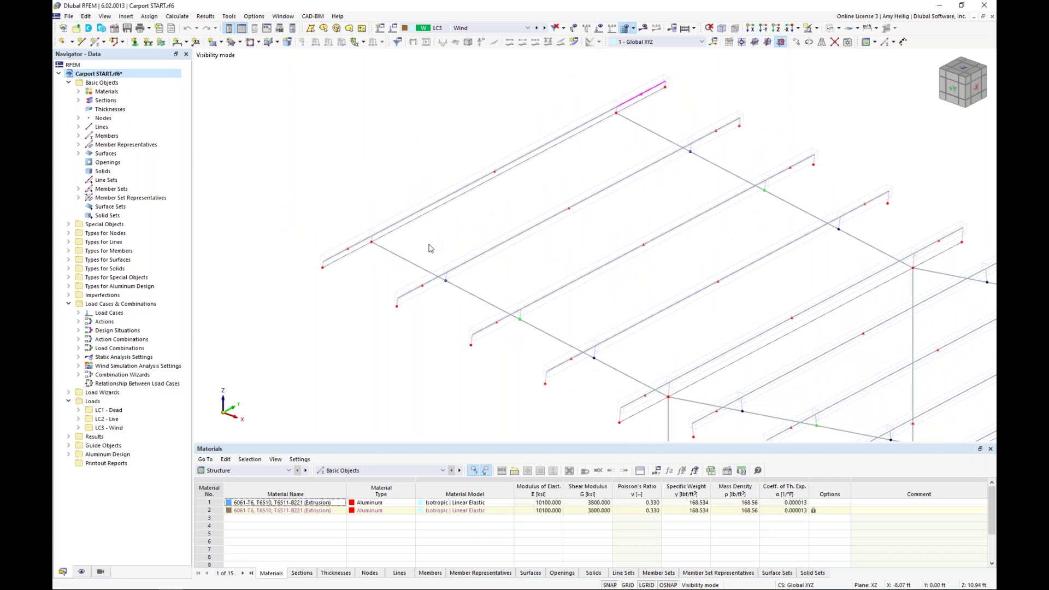
Select all purlin members, including both overhangs, in the view along the X-axis and try to create continuous member sets from them.
{"action": "scroll", "coordinate": [430, 248], "scroll_direction": "down", "scroll_amount": 4}
{"action": "middle_click_drag", "start_coordinate": [635, 329], "coordinate": [590, 337], "text": "ctrl"}
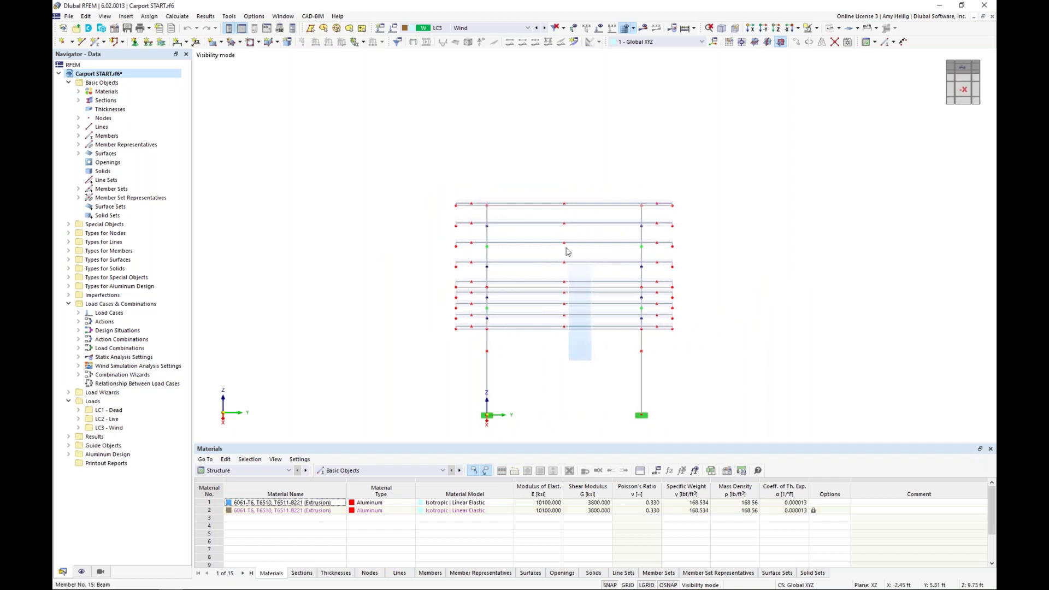
{"action": "left_click_drag", "start_coordinate": [537, 171], "coordinate": [537, 171]}
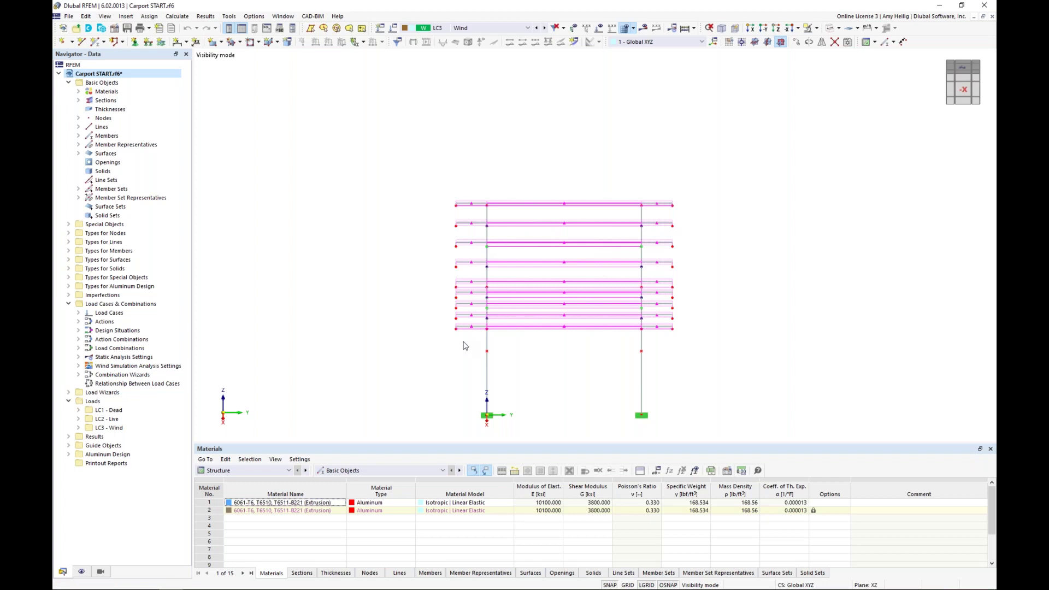
{"action": "left_click_drag", "start_coordinate": [463, 342], "coordinate": [419, 174]}
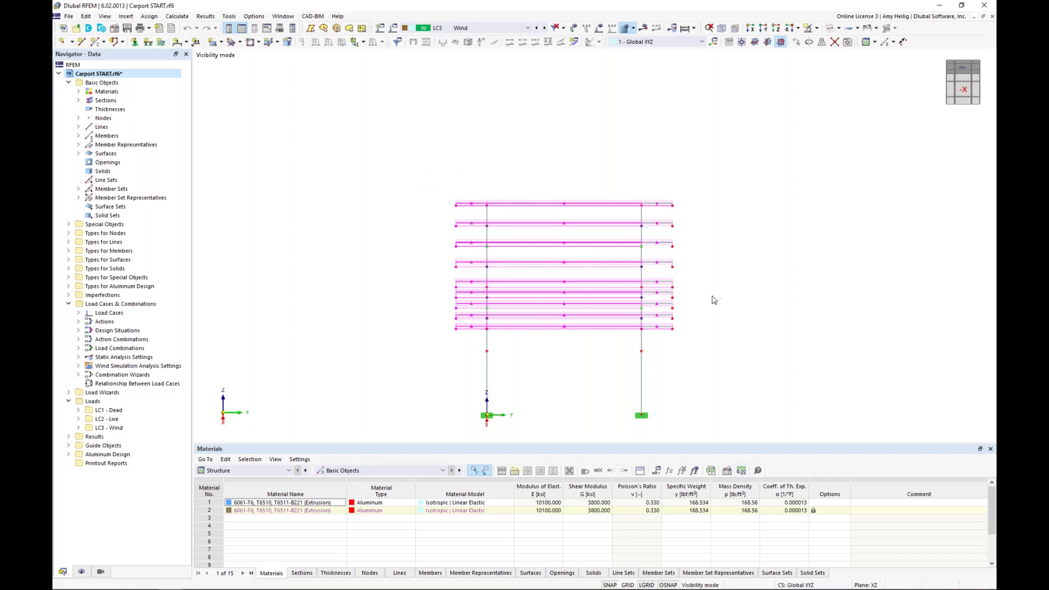
{"action": "left_click_drag", "start_coordinate": [705, 332], "coordinate": [662, 236]}
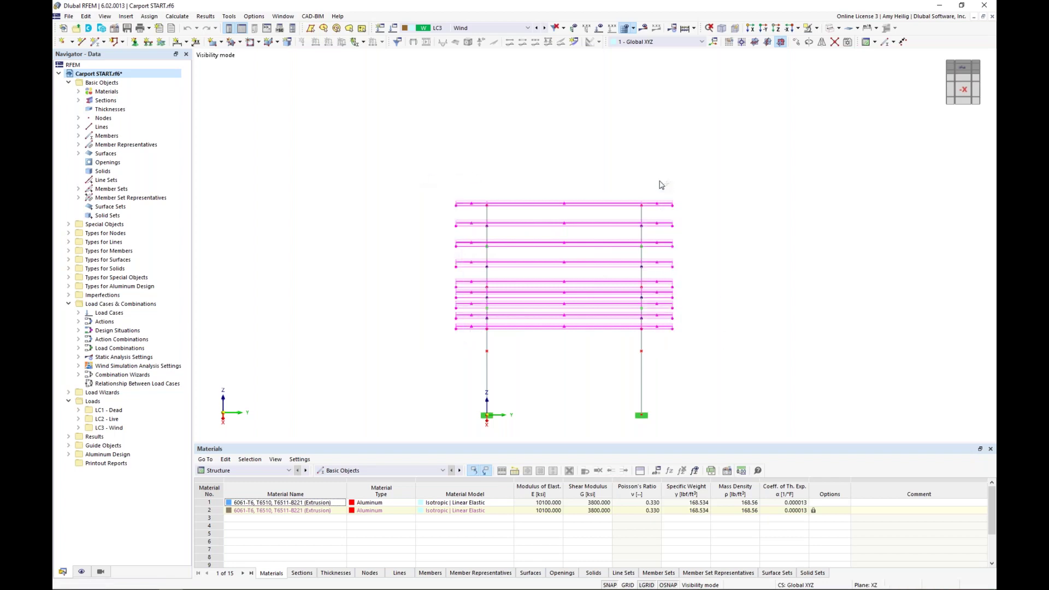
{"action": "right_click", "coordinate": [606, 204]}
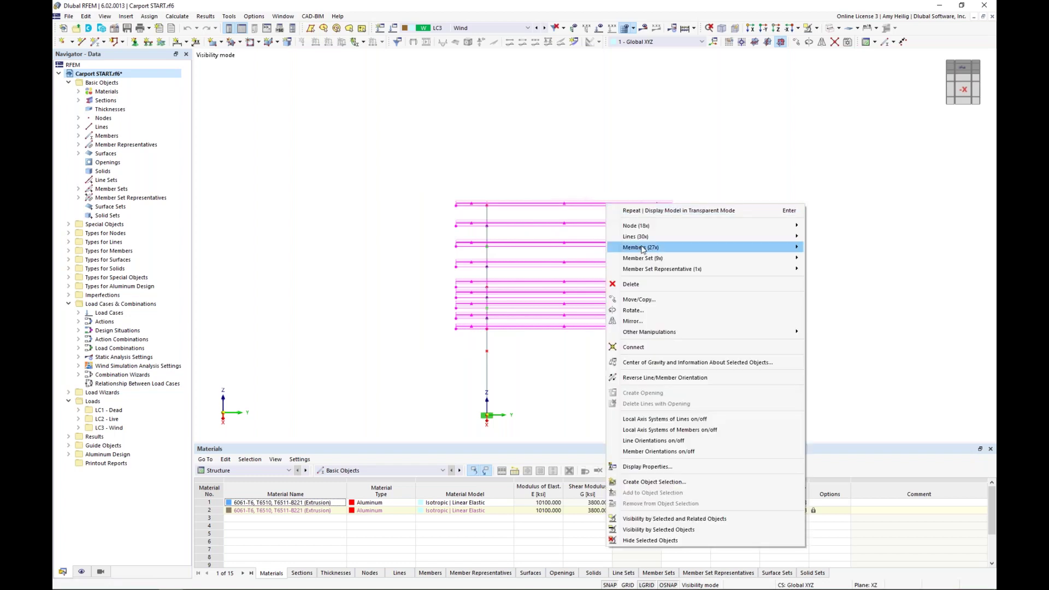
{"action": "mouse_move", "coordinate": [642, 249]}
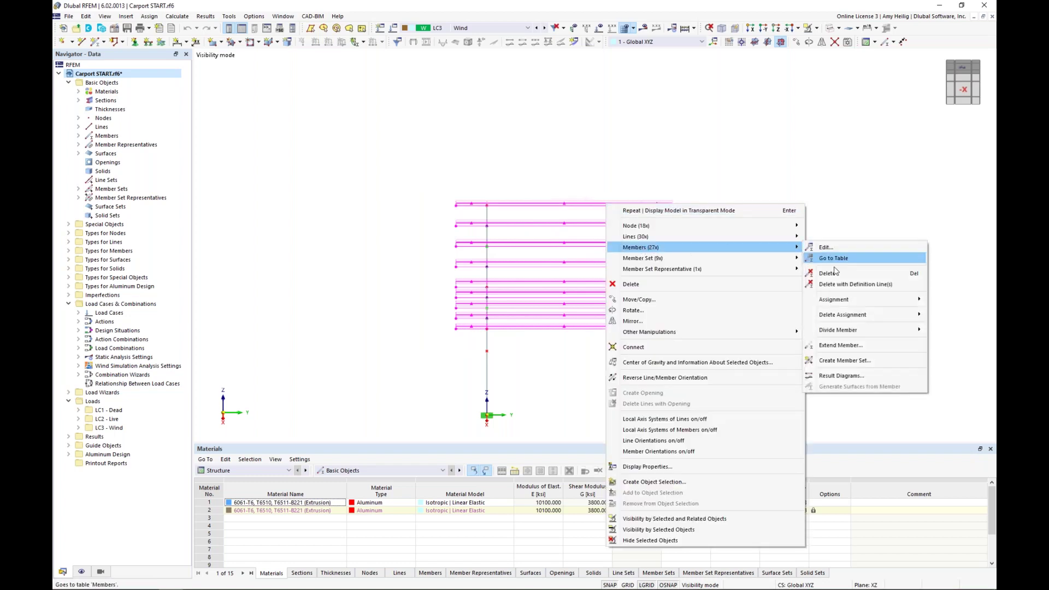
{"action": "left_click", "coordinate": [845, 361]}
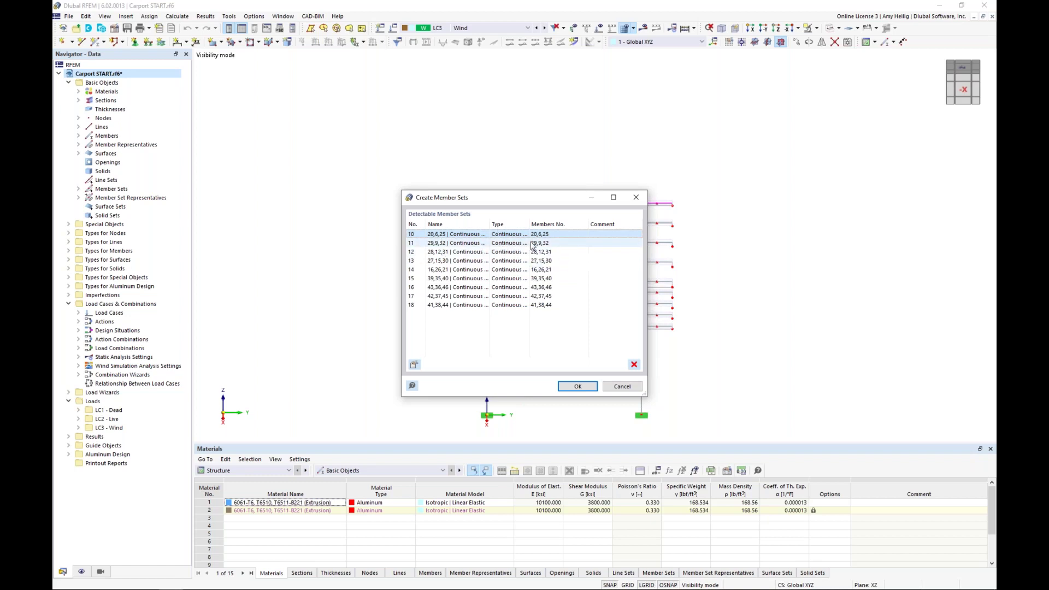
{"action": "left_click", "coordinate": [577, 386]}
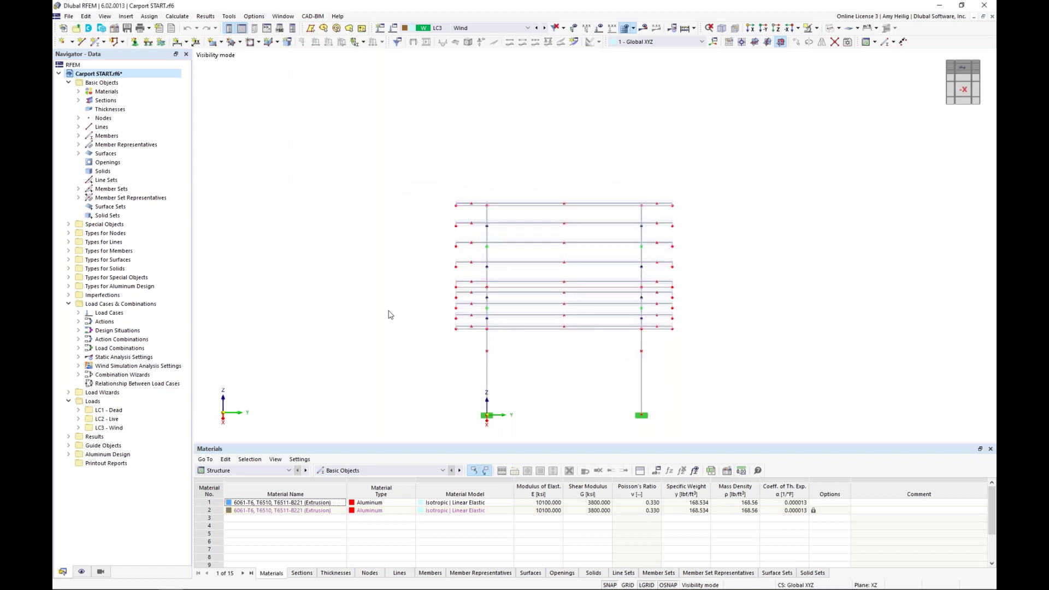
Examine the end purlin's segments and eccentric connection to the tapered beam up close, and review the list of member sets.
{"action": "middle_click_drag", "start_coordinate": [380, 302], "coordinate": [450, 314], "text": "ctrl"}
{"action": "scroll", "coordinate": [427, 239], "scroll_direction": "up", "scroll_amount": 8}
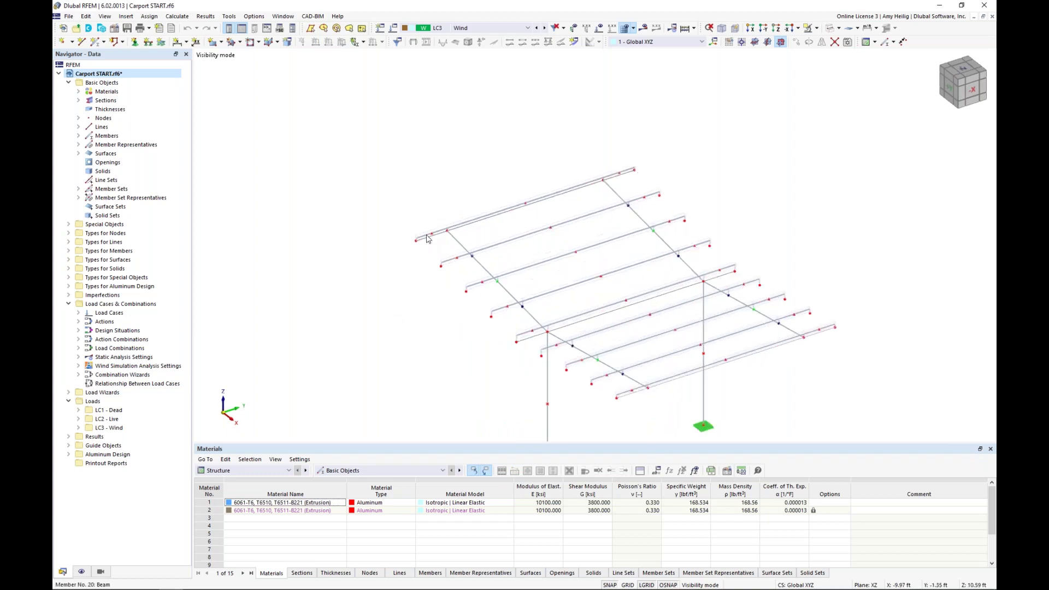
{"action": "scroll", "coordinate": [434, 217], "scroll_direction": "up", "scroll_amount": 3}
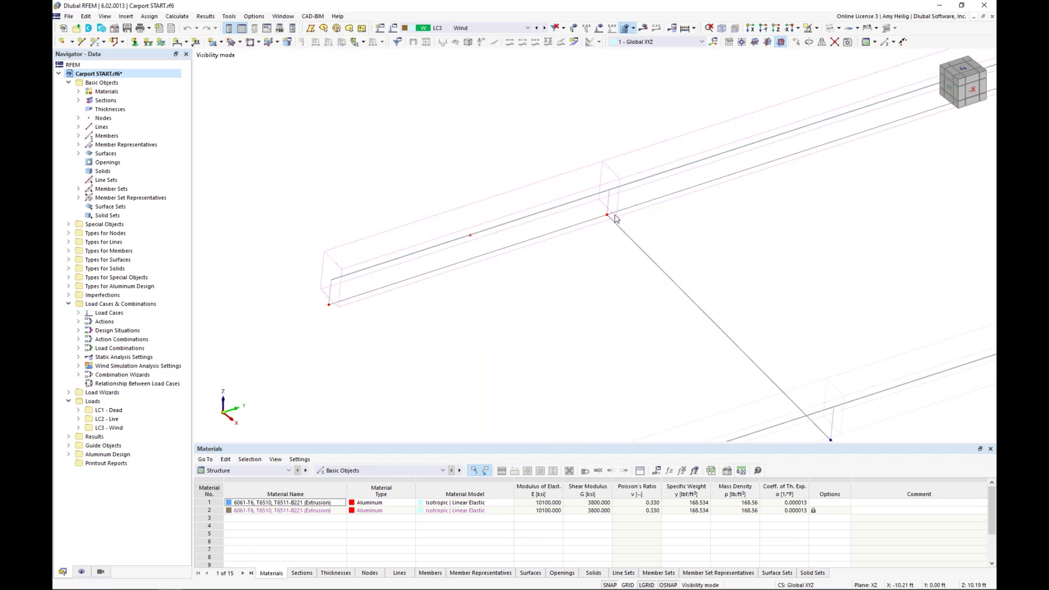
{"action": "left_click", "coordinate": [78, 189]}
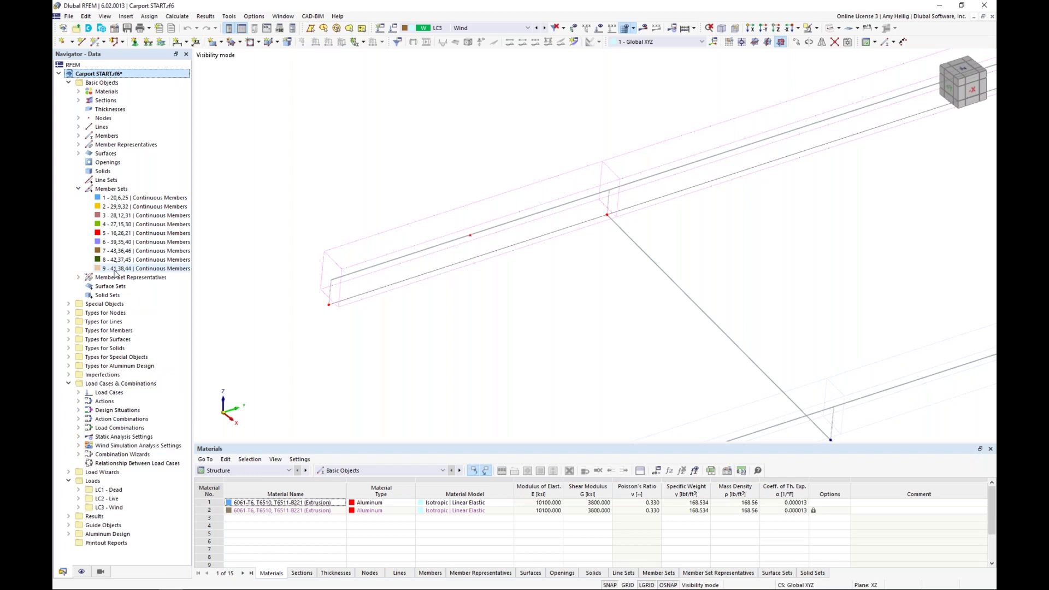
{"action": "left_click", "coordinate": [78, 189]}
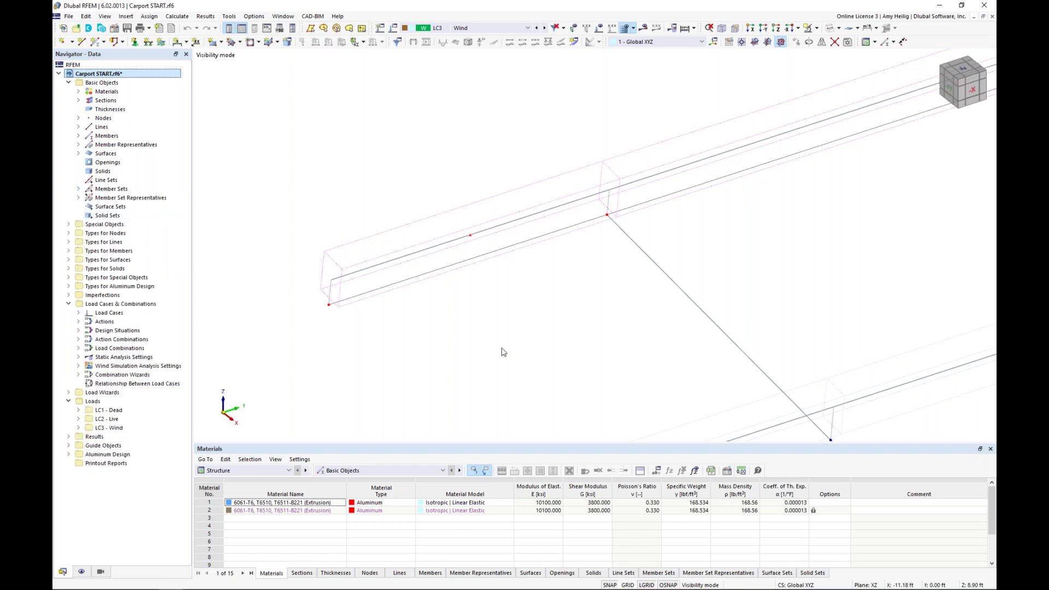
Return the whole carport model to the solid rendered display.
{"action": "scroll", "coordinate": [503, 352], "scroll_direction": "down", "scroll_amount": 6}
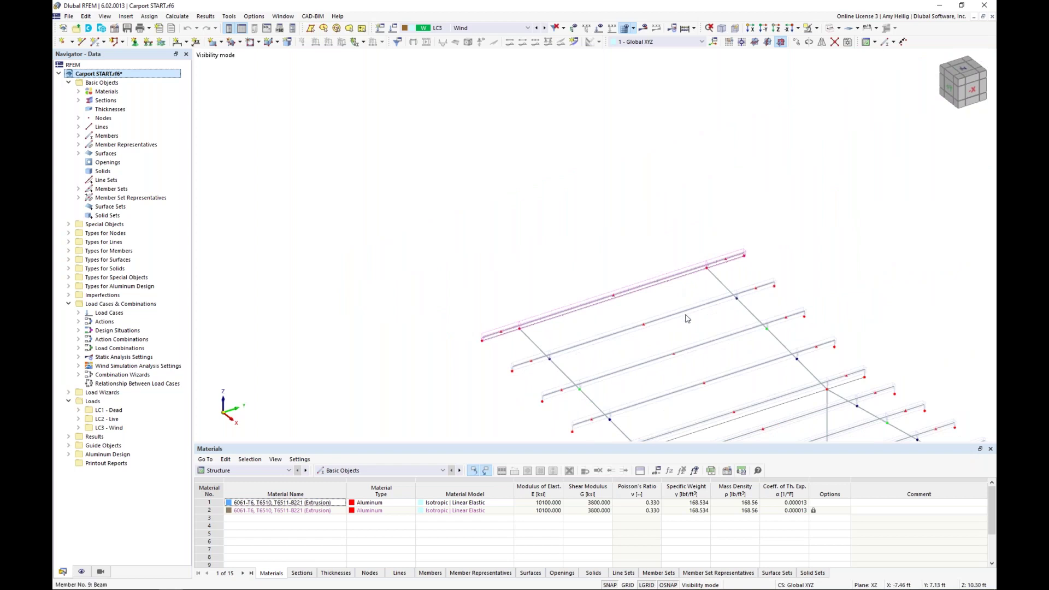
{"action": "middle_click_drag", "start_coordinate": [687, 319], "coordinate": [508, 159]}
{"action": "middle_click_drag", "start_coordinate": [581, 292], "coordinate": [562, 363], "text": "ctrl"}
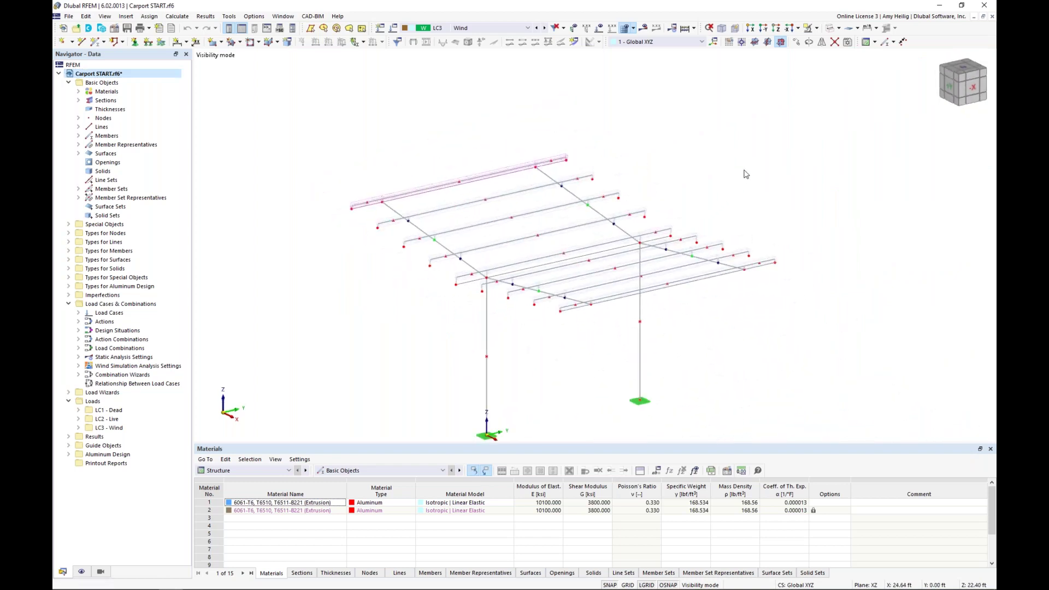
{"action": "left_click", "coordinate": [839, 28]}
{"action": "left_click", "coordinate": [854, 52]}
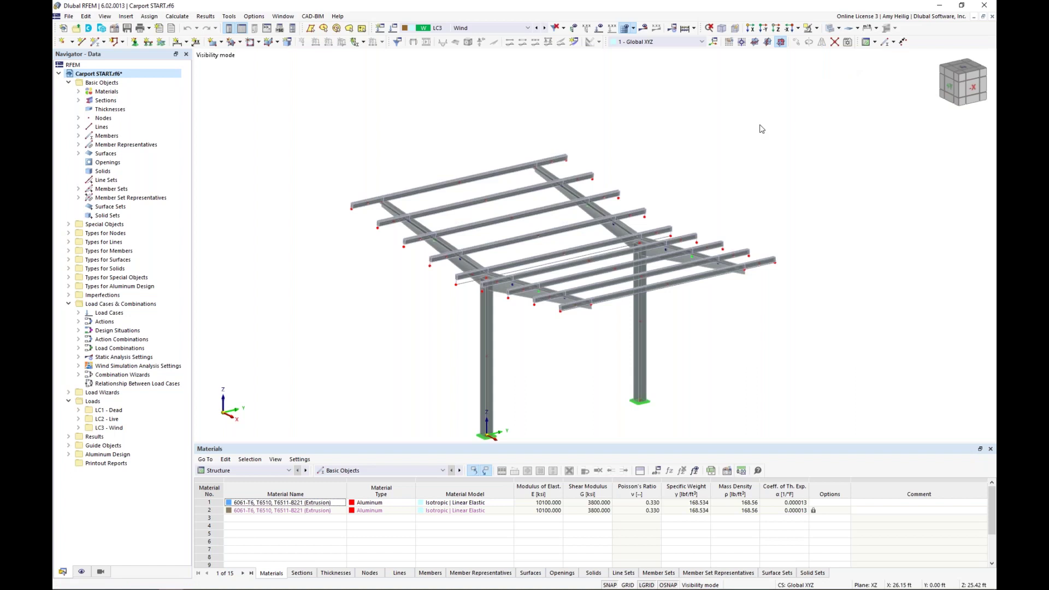
{"action": "middle_click_drag", "start_coordinate": [694, 291], "coordinate": [671, 266]}
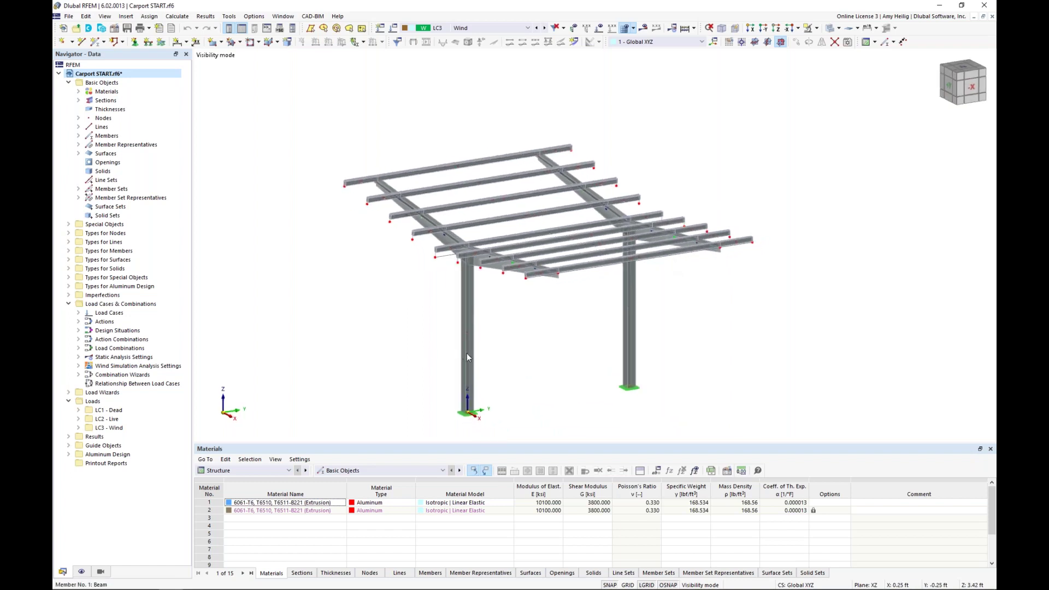
Highlight the two columns through their member representative with section RT 6 x 6 x 0.250 and open that representative for editing.
{"action": "mouse_move", "coordinate": [467, 357]}
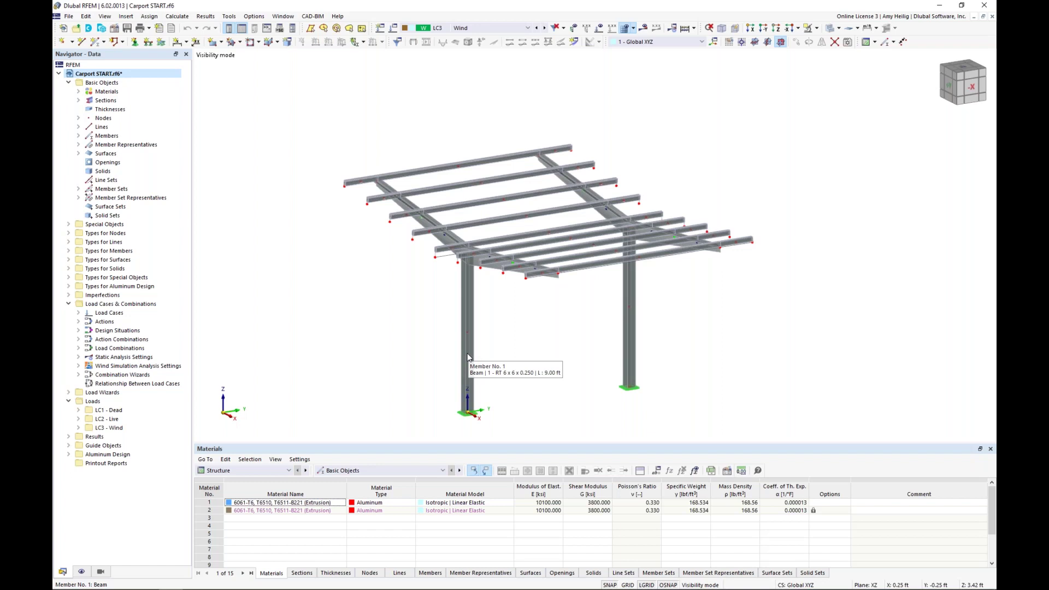
{"action": "left_click", "coordinate": [77, 145]}
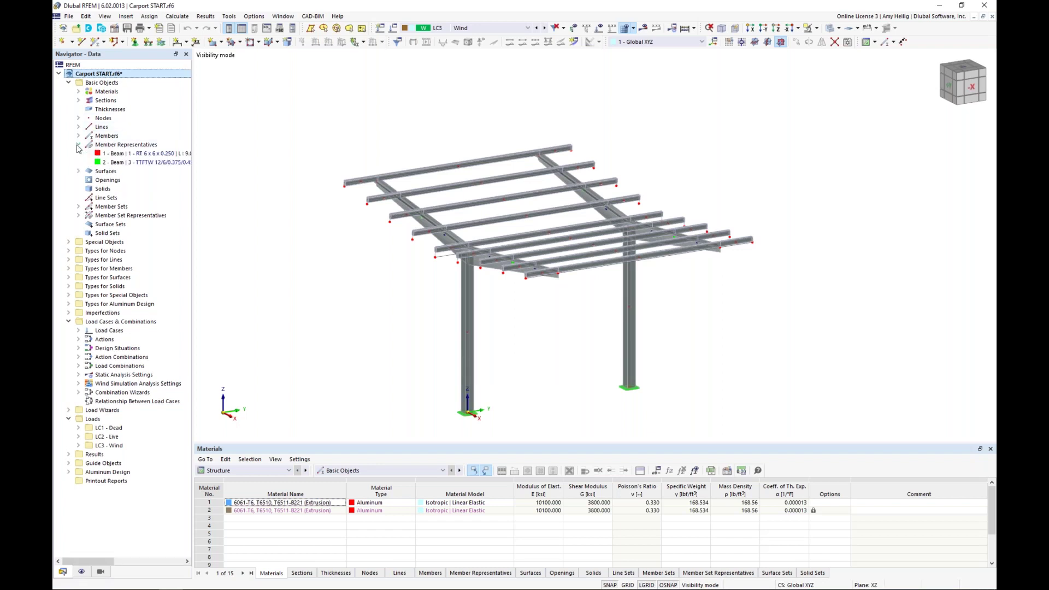
{"action": "left_click", "coordinate": [113, 155]}
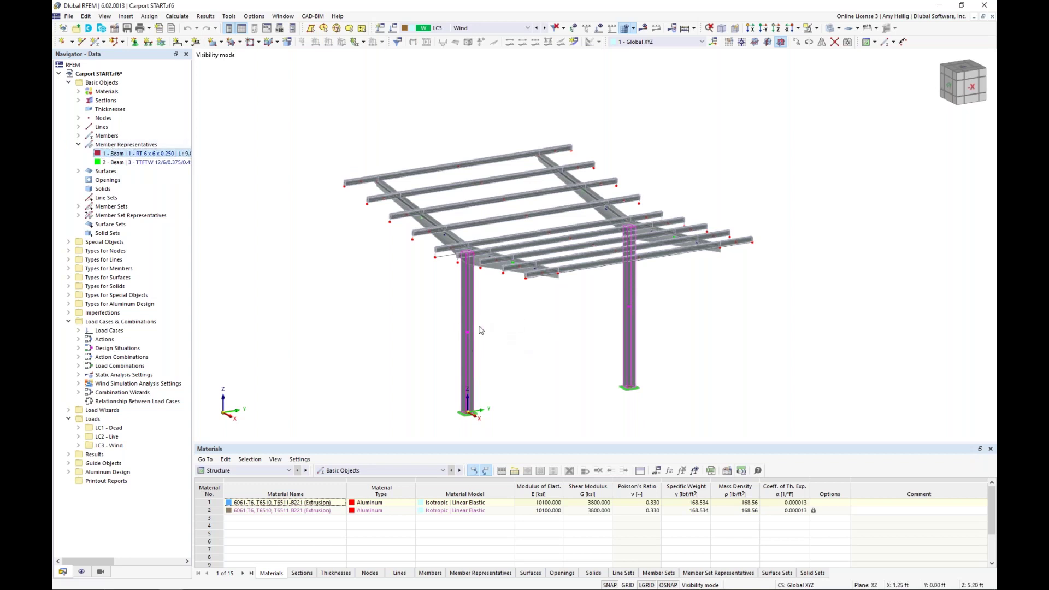
{"action": "double_click", "coordinate": [109, 155]}
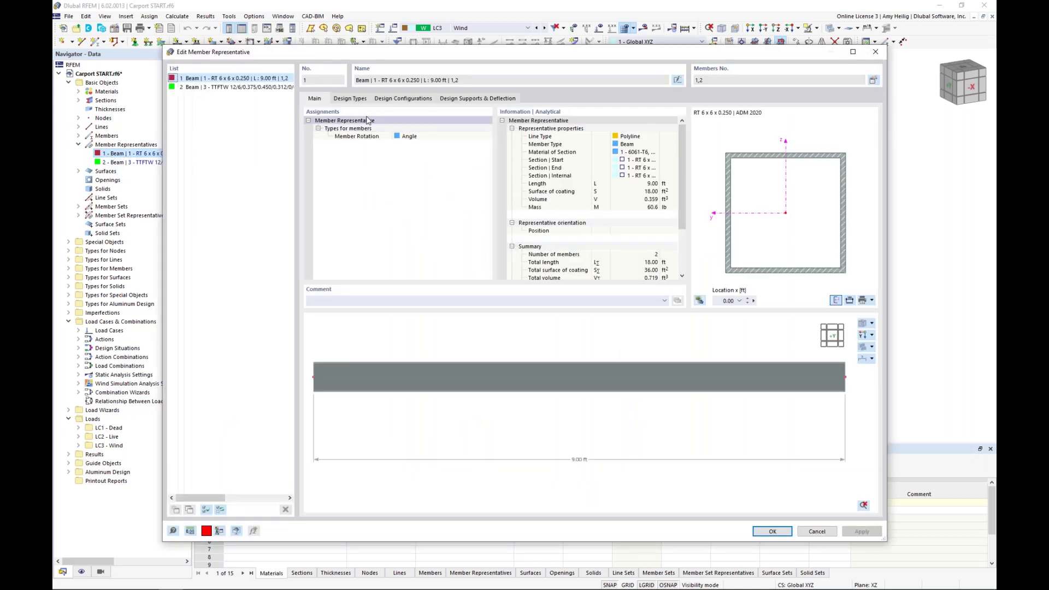
Start a new effective lengths definition for the column representative and set the elastic lateral-torsional buckling moment determination to Acc. to chapter F.
{"action": "left_click", "coordinate": [359, 99]}
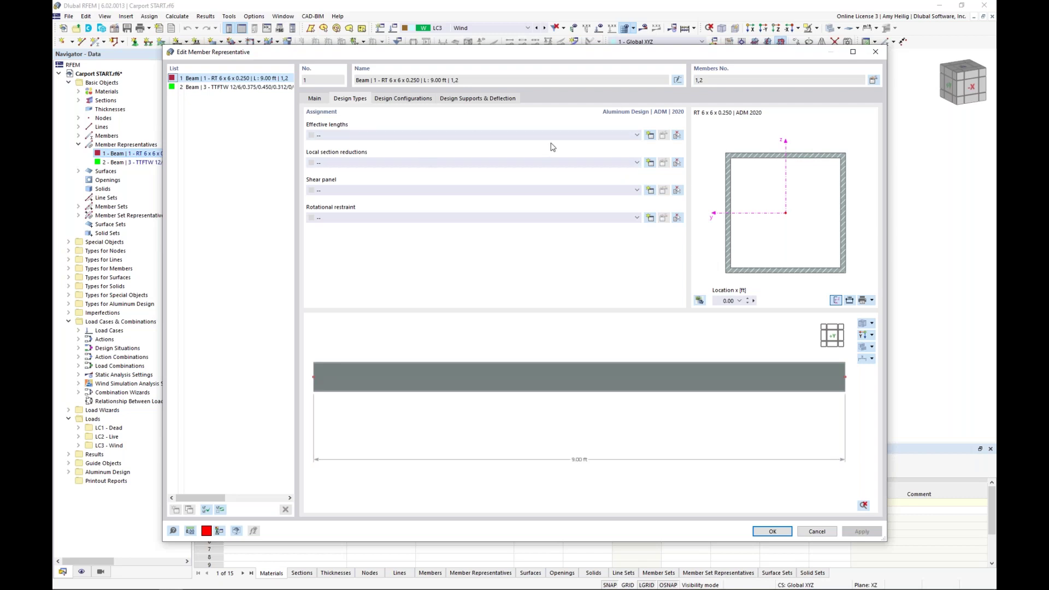
{"action": "left_click", "coordinate": [649, 136]}
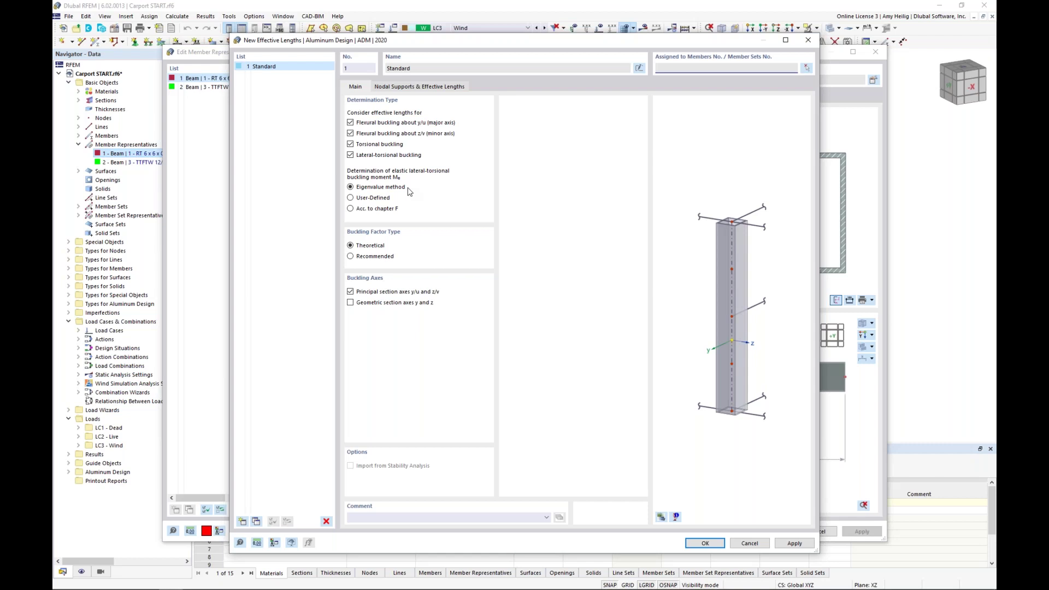
{"action": "left_click", "coordinate": [352, 199]}
{"action": "left_click", "coordinate": [350, 210]}
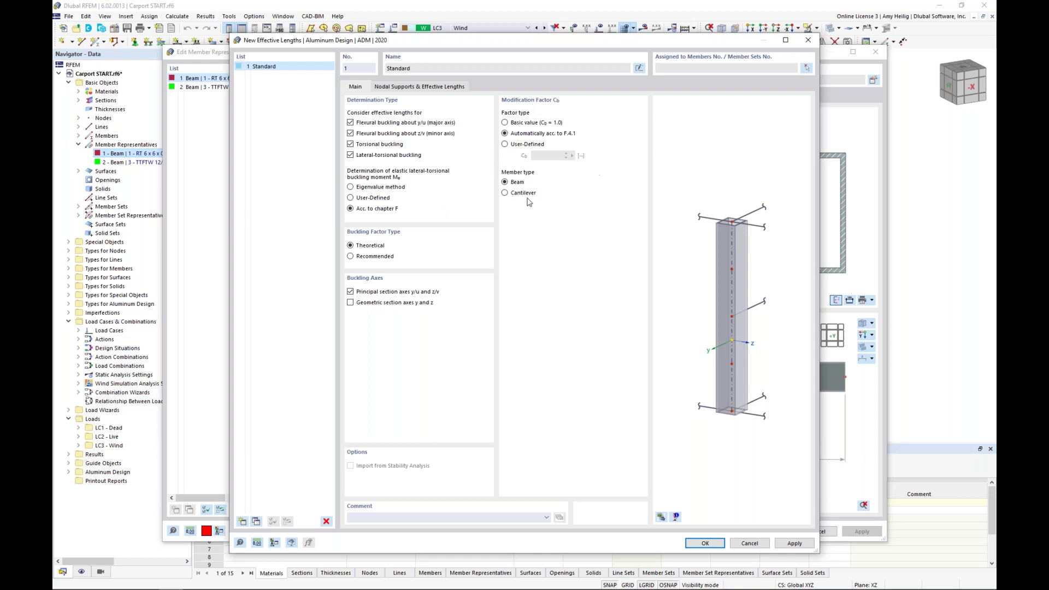
Select the Eigenvalue method and exclude torsional and lateral-torsional buckling in the new effective lengths definition.
{"action": "left_click", "coordinate": [350, 187]}
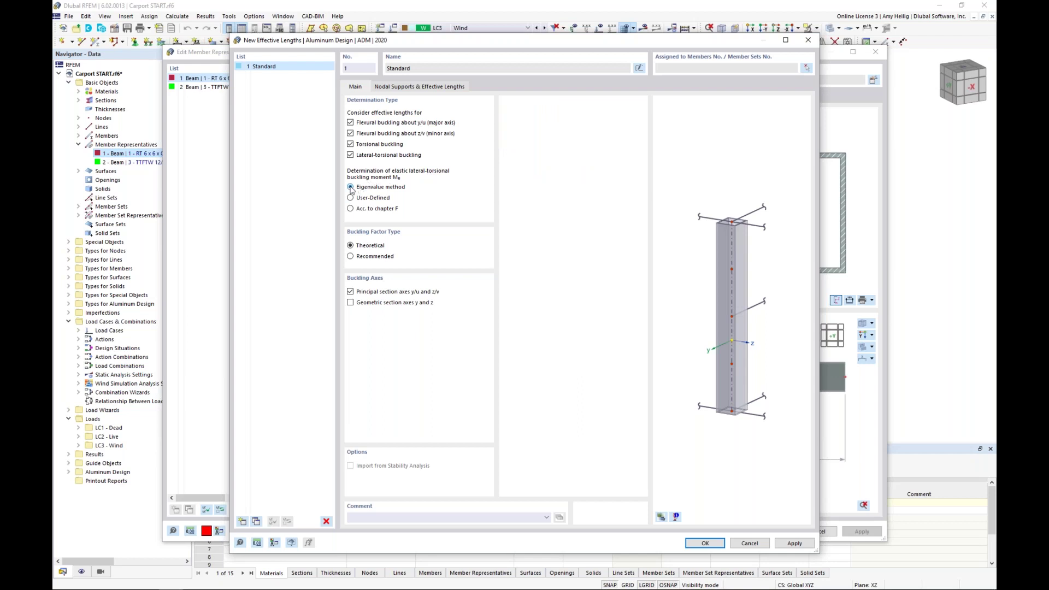
{"action": "left_click", "coordinate": [350, 156]}
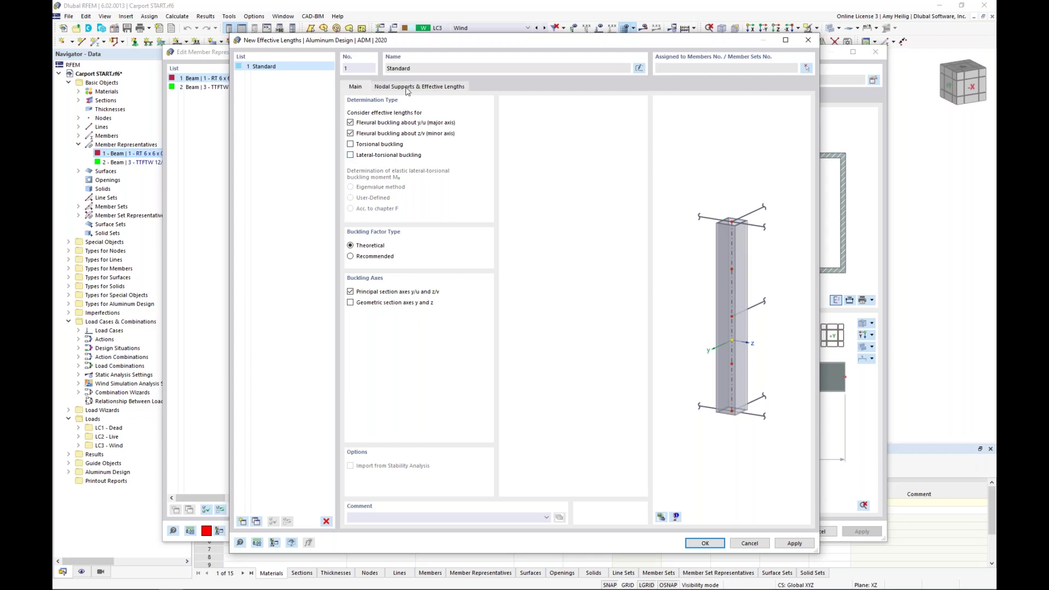
{"action": "left_click", "coordinate": [406, 89]}
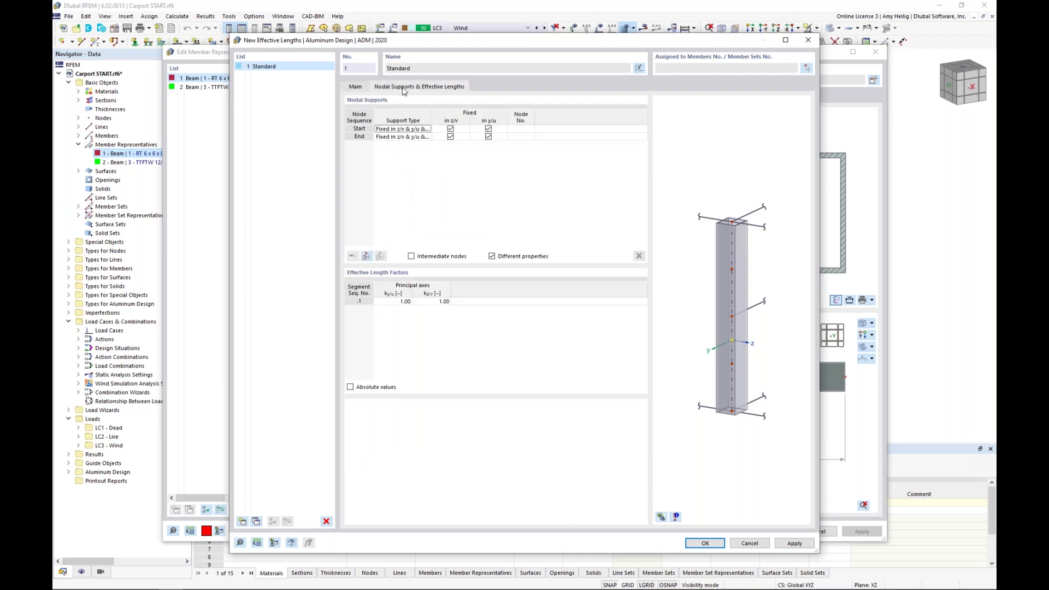
{"action": "left_click", "coordinate": [714, 547]}
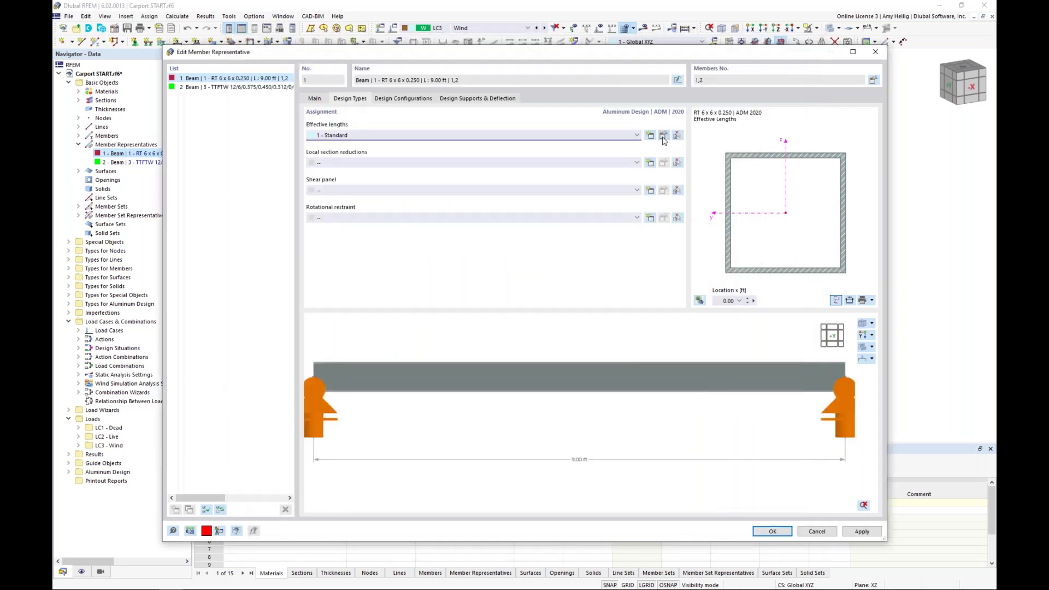
Reopen the columns' effective lengths for editing and switch the preview to the actual column in the model.
{"action": "left_click", "coordinate": [663, 136]}
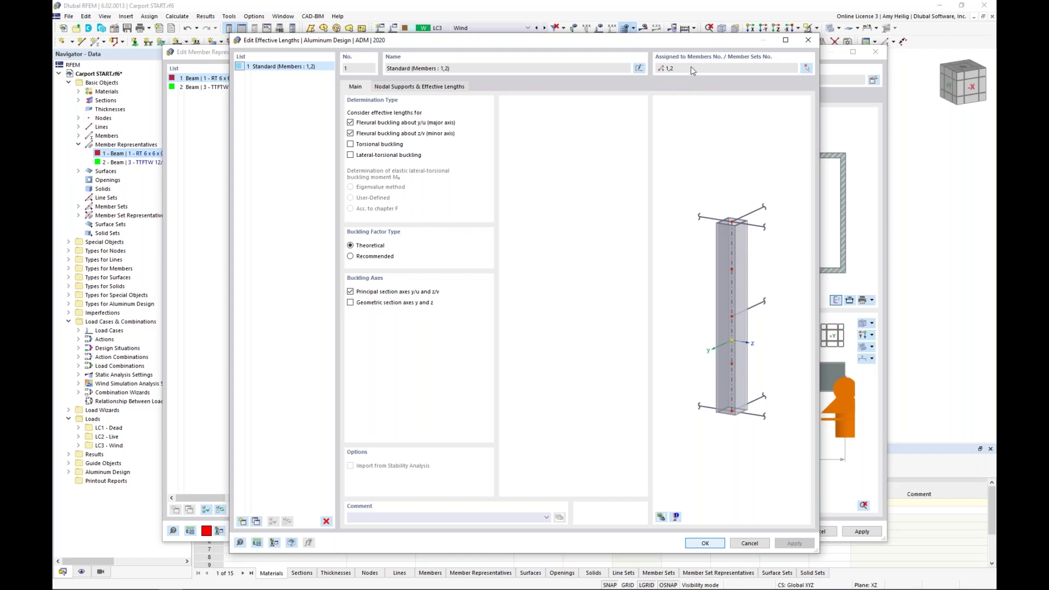
{"action": "left_click", "coordinate": [660, 518]}
{"action": "middle_click_drag", "start_coordinate": [721, 317], "coordinate": [693, 304]}
{"action": "scroll", "coordinate": [684, 311], "scroll_direction": "up", "scroll_amount": 5}
{"action": "scroll", "coordinate": [685, 316], "scroll_direction": "up", "scroll_amount": 1}
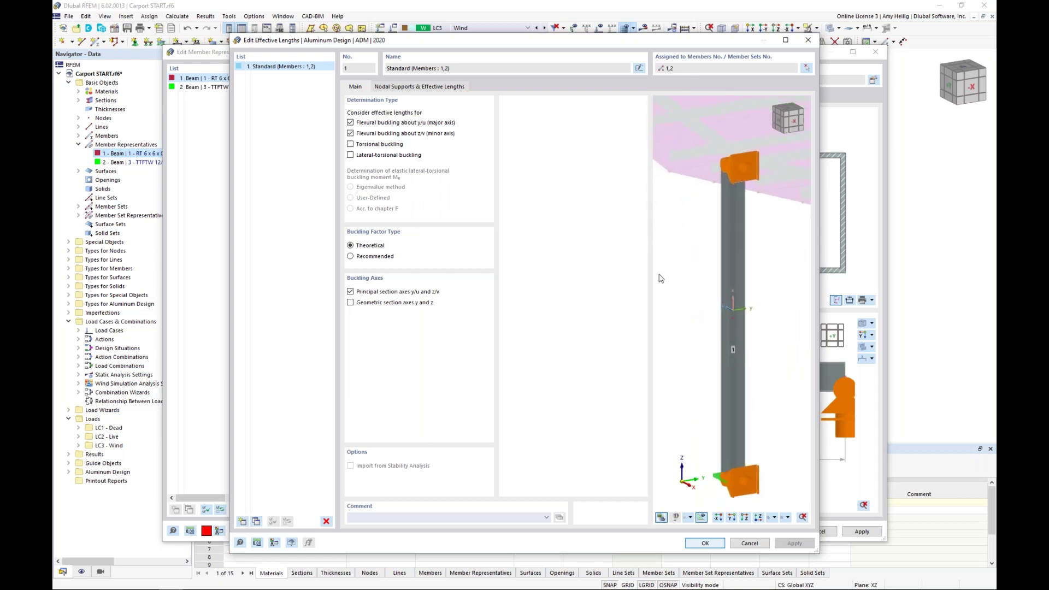
Release the z/v fixity of the columns' end nodal support, keeping y/u fixed, and accept the effective lengths.
{"action": "left_click", "coordinate": [409, 87]}
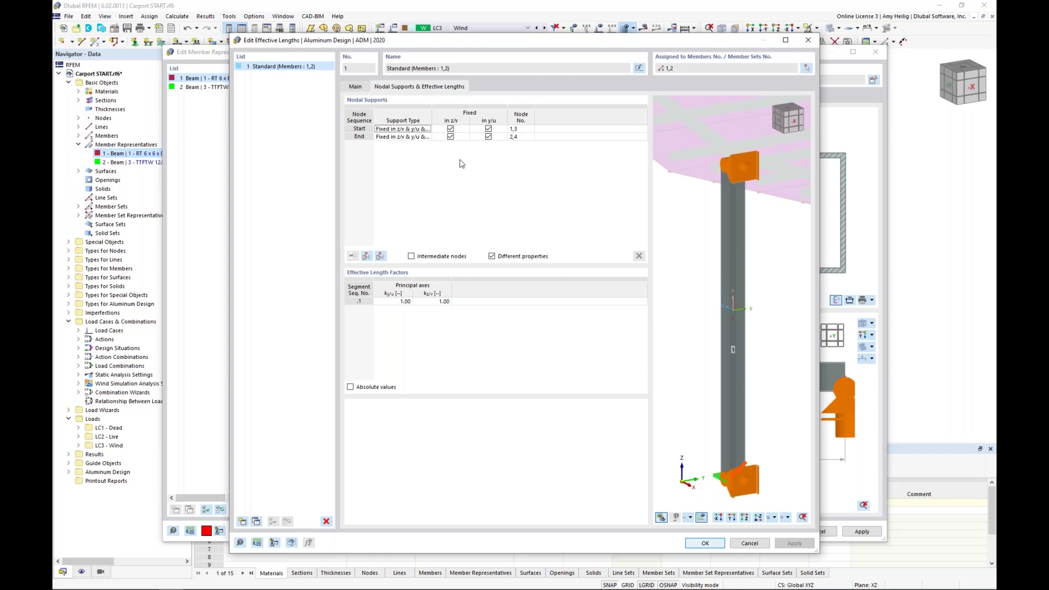
{"action": "scroll", "coordinate": [727, 270], "scroll_direction": "down", "scroll_amount": 2}
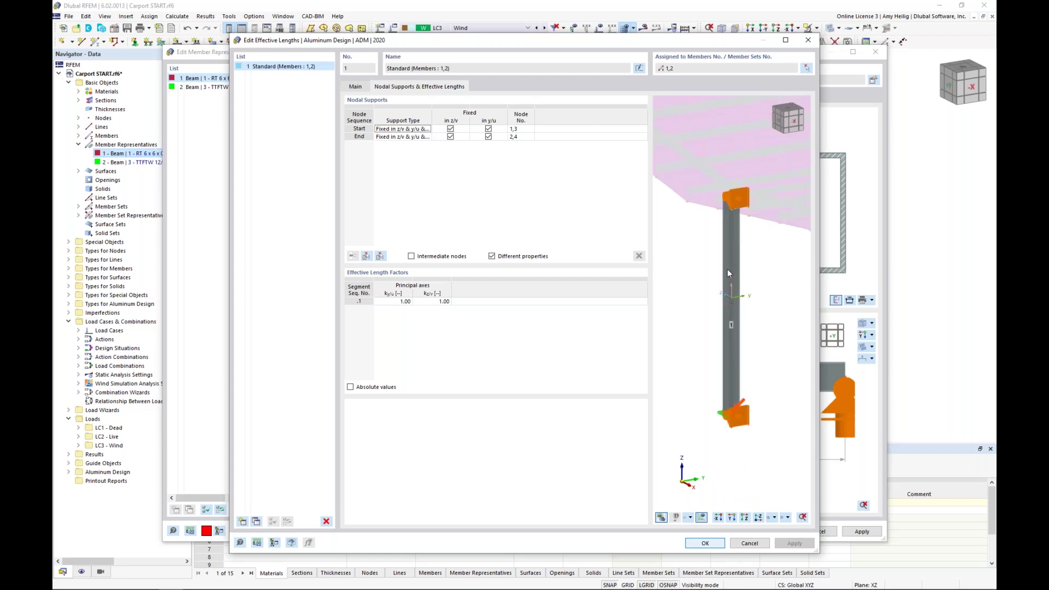
{"action": "scroll", "coordinate": [727, 270], "scroll_direction": "down", "scroll_amount": 1}
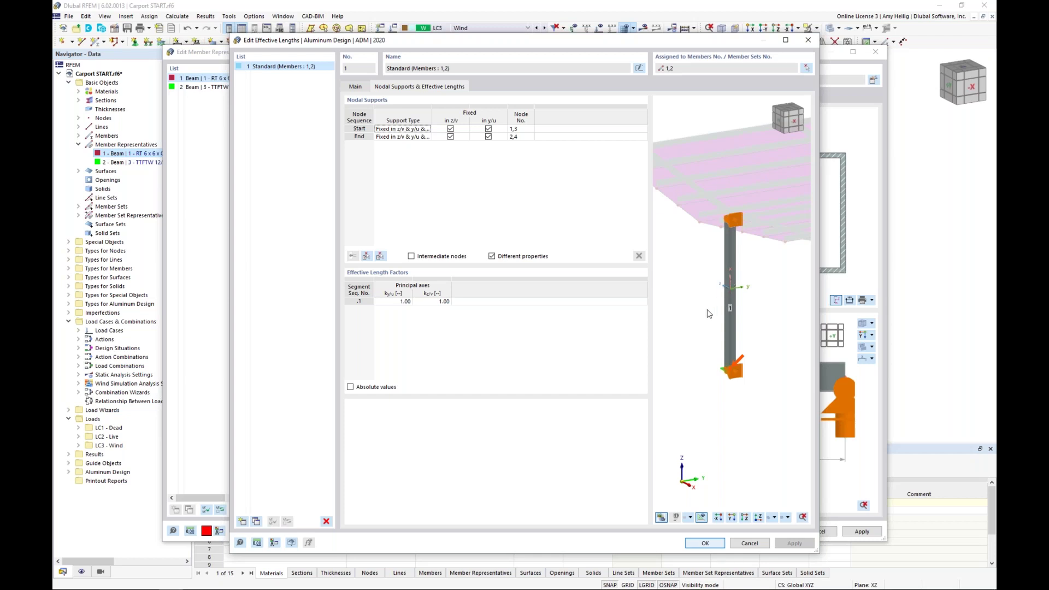
{"action": "mouse_move", "coordinate": [755, 312]}
{"action": "middle_mouse_down"}
{"action": "mouse_move", "coordinate": [713, 315]}
{"action": "mouse_move", "coordinate": [726, 294]}
{"action": "mouse_move", "coordinate": [706, 300]}
{"action": "mouse_move", "coordinate": [745, 299]}
{"action": "middle_mouse_up"}
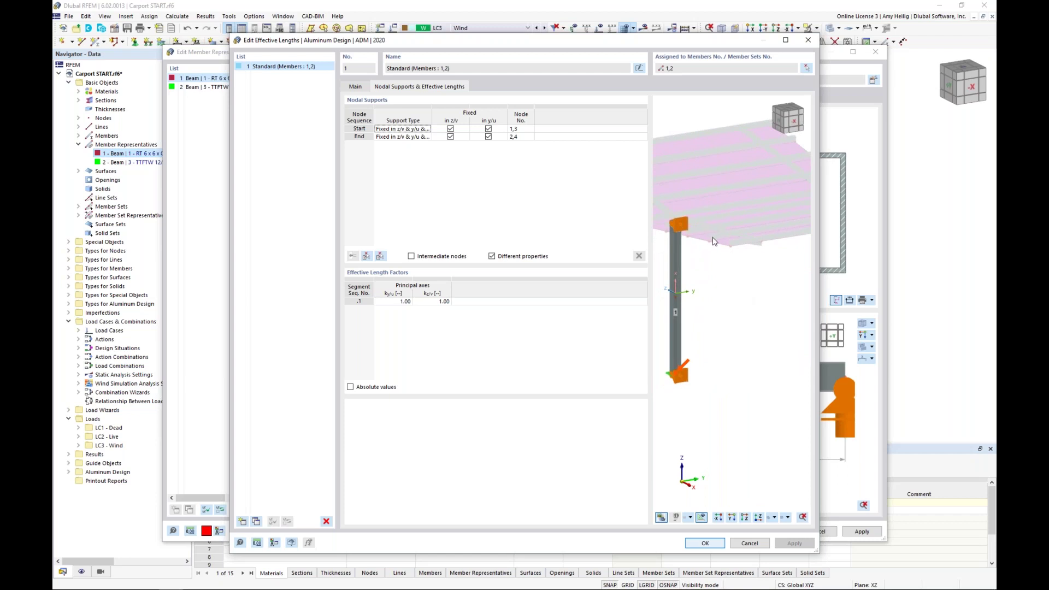
{"action": "left_click", "coordinate": [464, 140]}
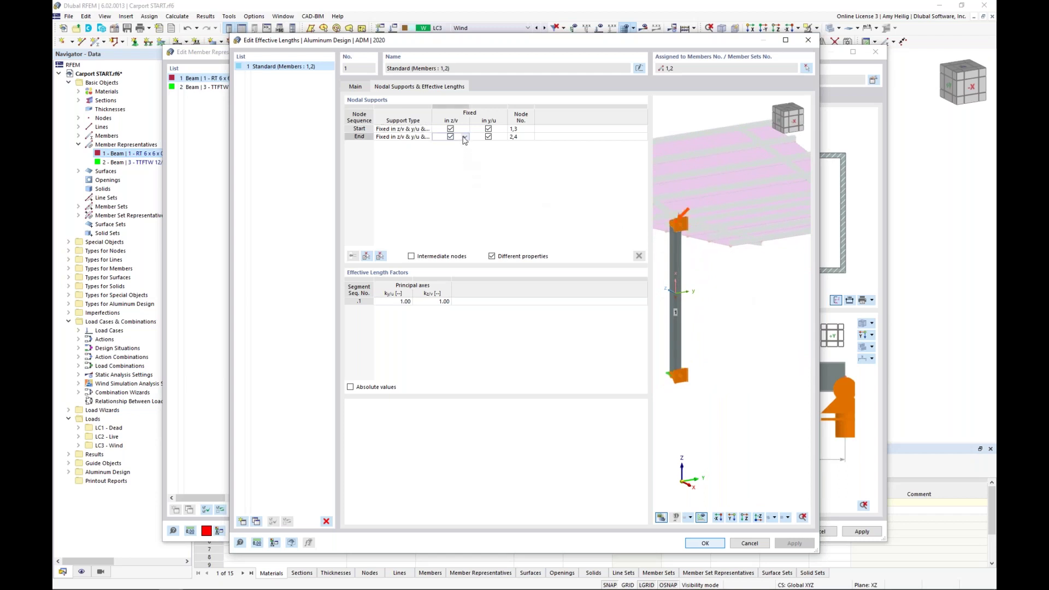
{"action": "left_click", "coordinate": [450, 136]}
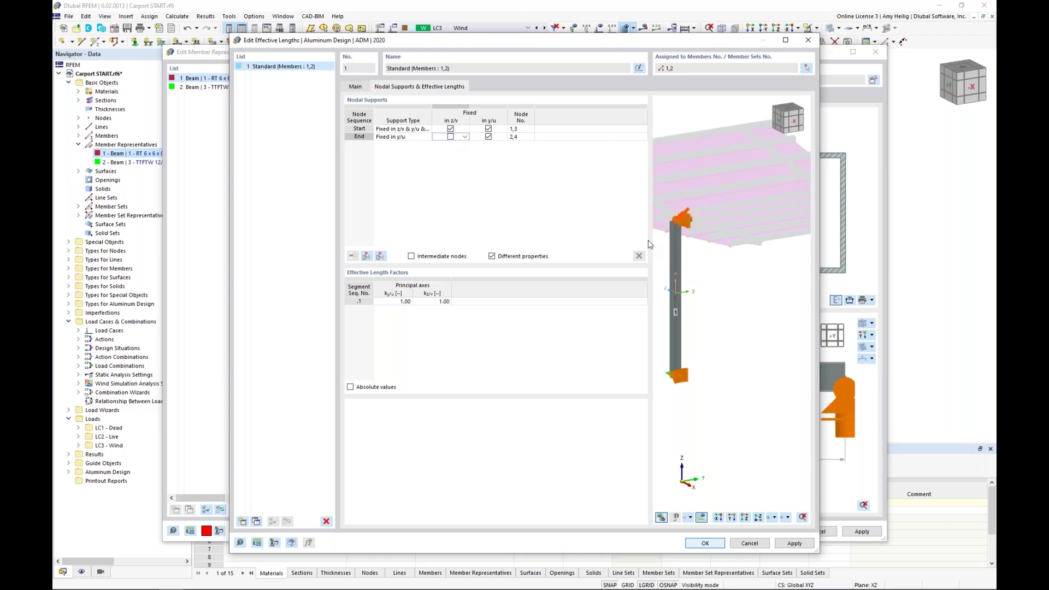
{"action": "middle_click_drag", "start_coordinate": [693, 290], "coordinate": [714, 298]}
{"action": "scroll", "coordinate": [682, 309], "scroll_direction": "up", "scroll_amount": 2}
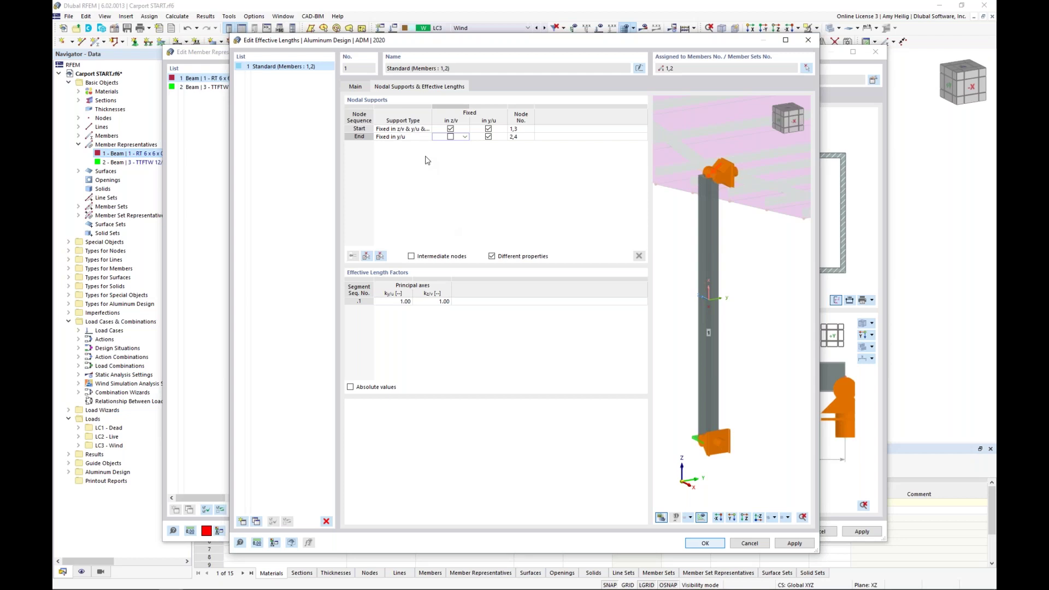
{"action": "left_click", "coordinate": [351, 387]}
{"action": "left_click", "coordinate": [350, 387]}
{"action": "left_click", "coordinate": [705, 543]}
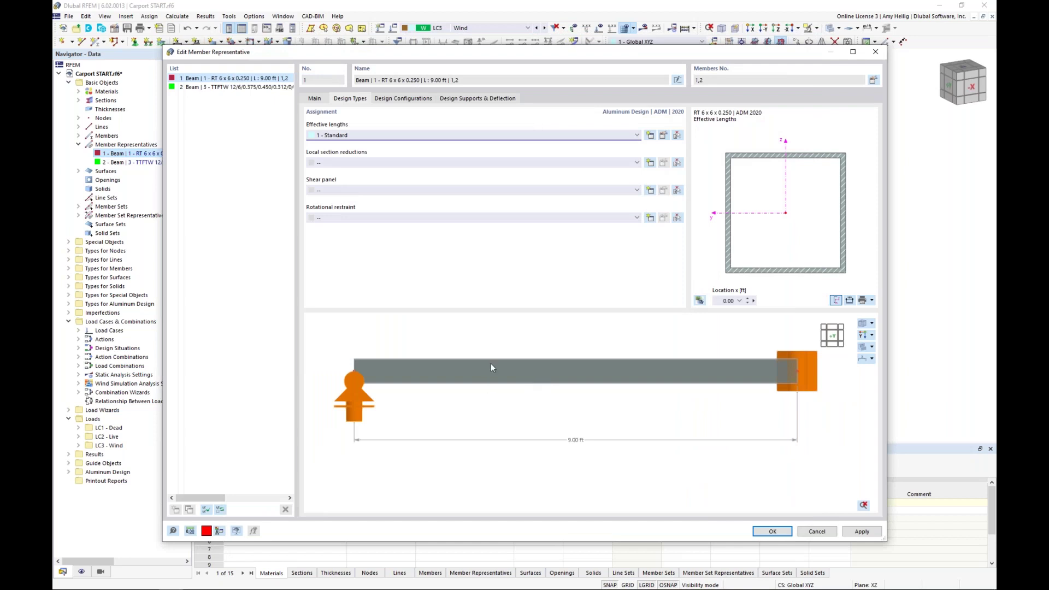
{"action": "left_click", "coordinate": [650, 163]}
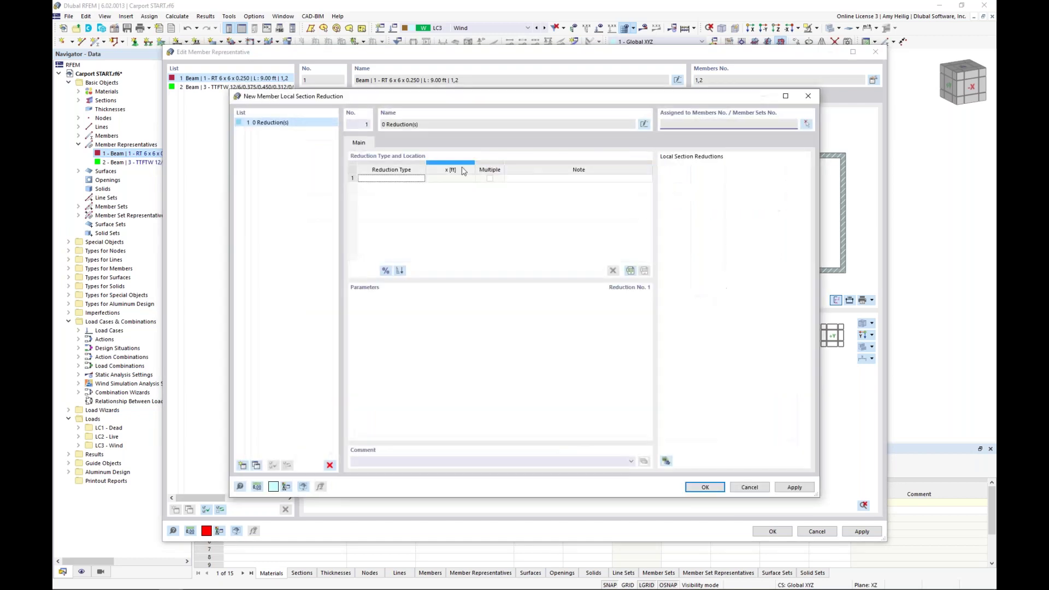
{"action": "left_click", "coordinate": [411, 179]}
{"action": "left_click", "coordinate": [421, 178]}
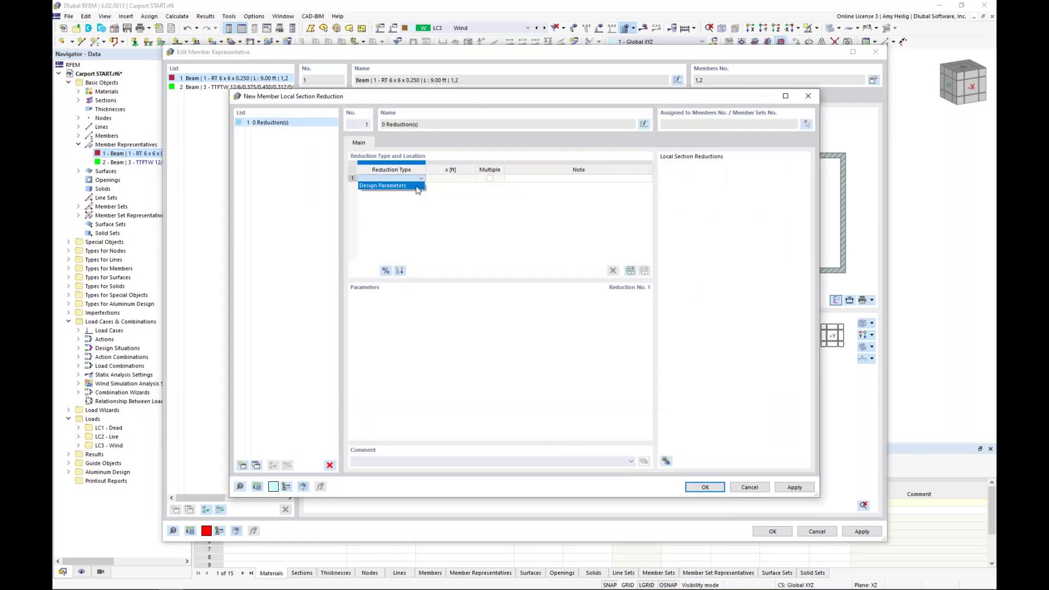
{"action": "left_click", "coordinate": [388, 185]}
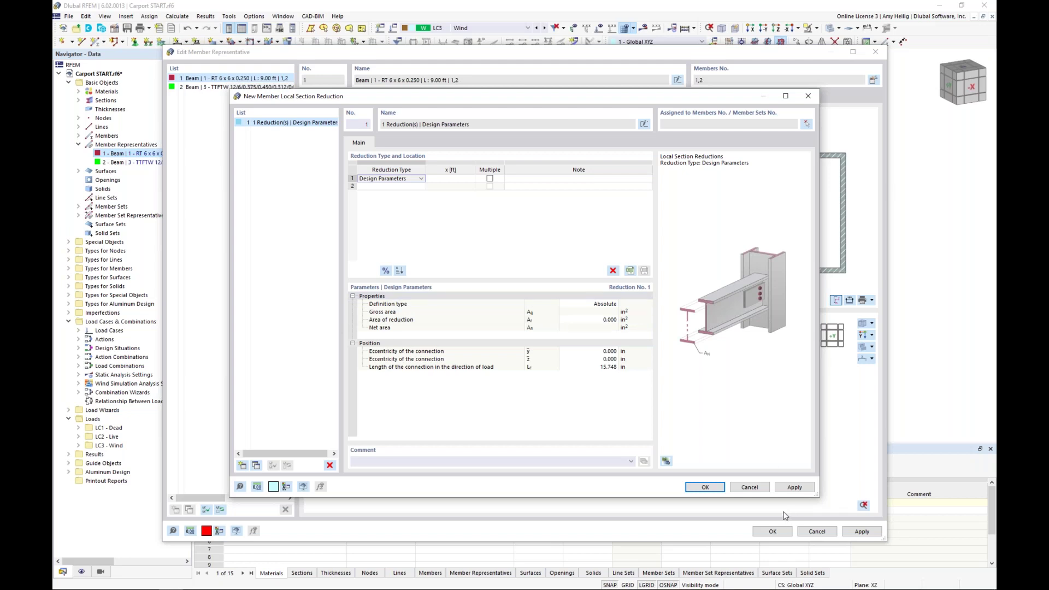
{"action": "left_click", "coordinate": [750, 487]}
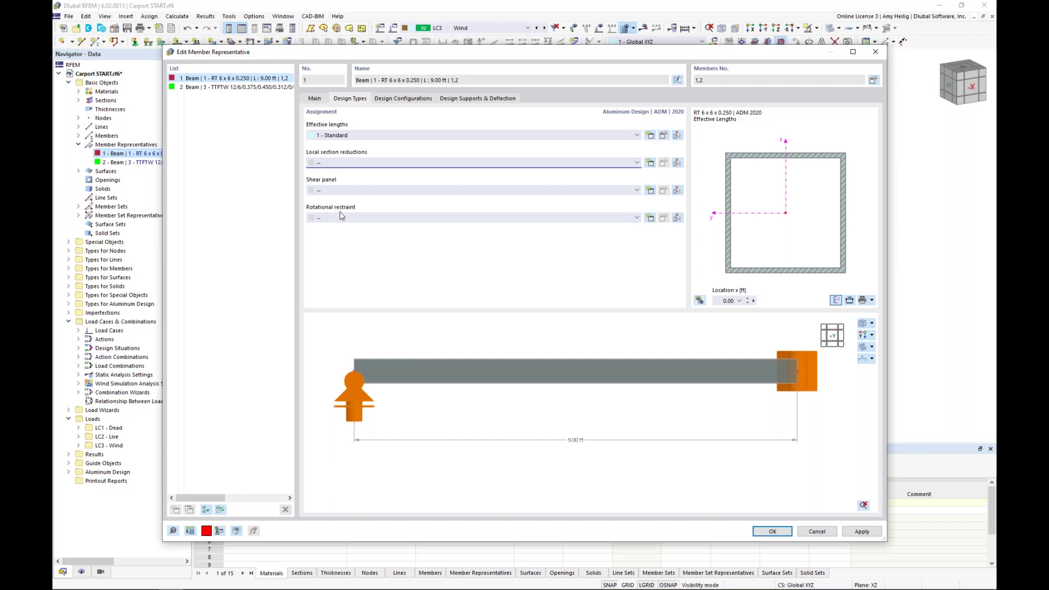
Review the general, limit value, local buckling and stability parameters of the columns' default strength configuration.
{"action": "left_click", "coordinate": [406, 100]}
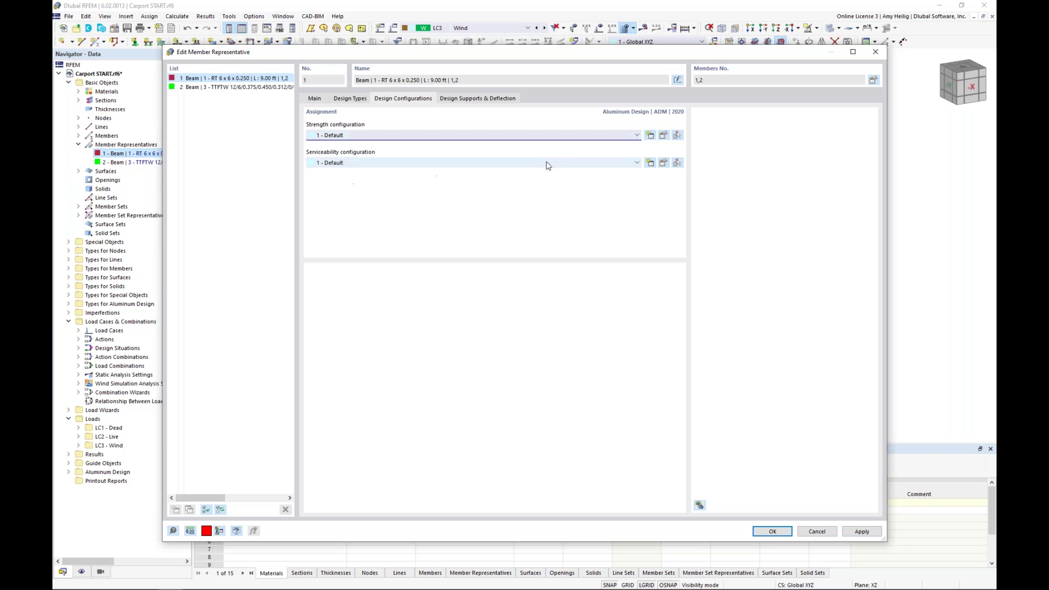
{"action": "left_click", "coordinate": [664, 136]}
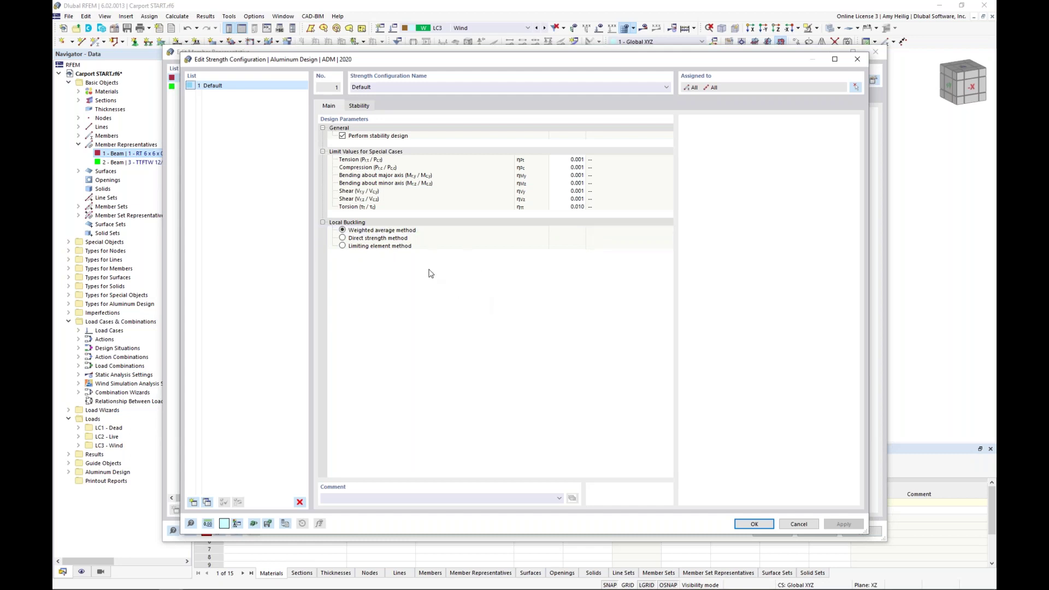
{"action": "left_click", "coordinate": [358, 106]}
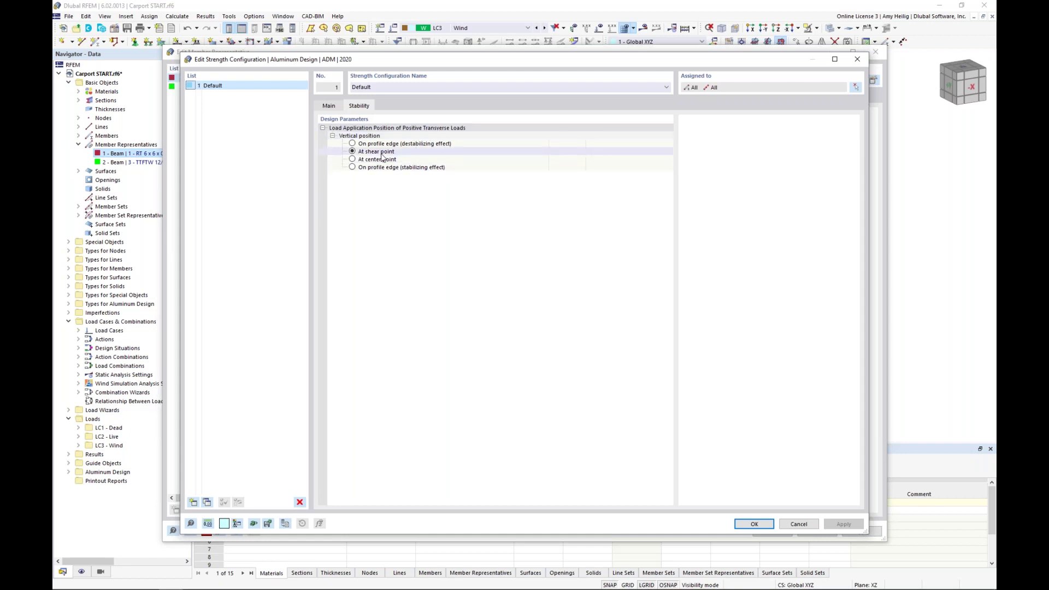
{"action": "left_click", "coordinate": [334, 106]}
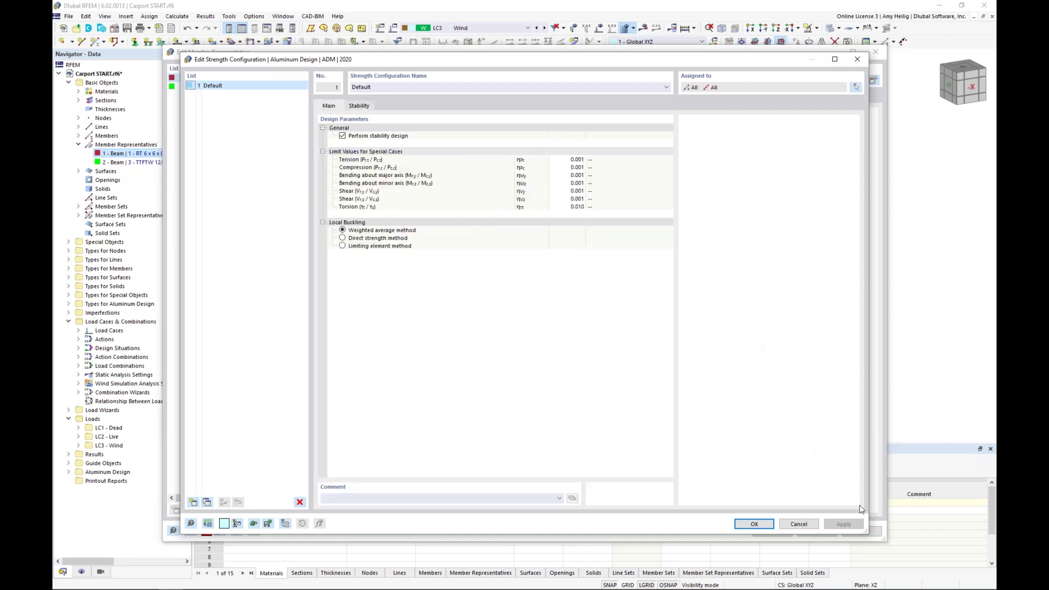
{"action": "left_click", "coordinate": [797, 524]}
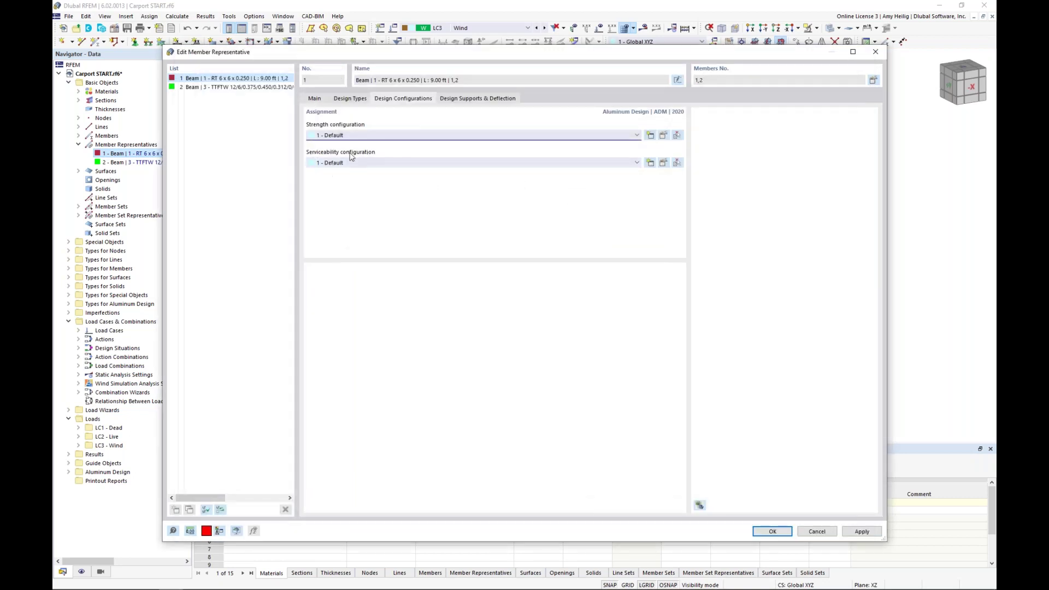
Set the default serviceability configuration's beam limit to L/120 and its cantilever limit to Lc/60.
{"action": "left_click", "coordinate": [664, 163]}
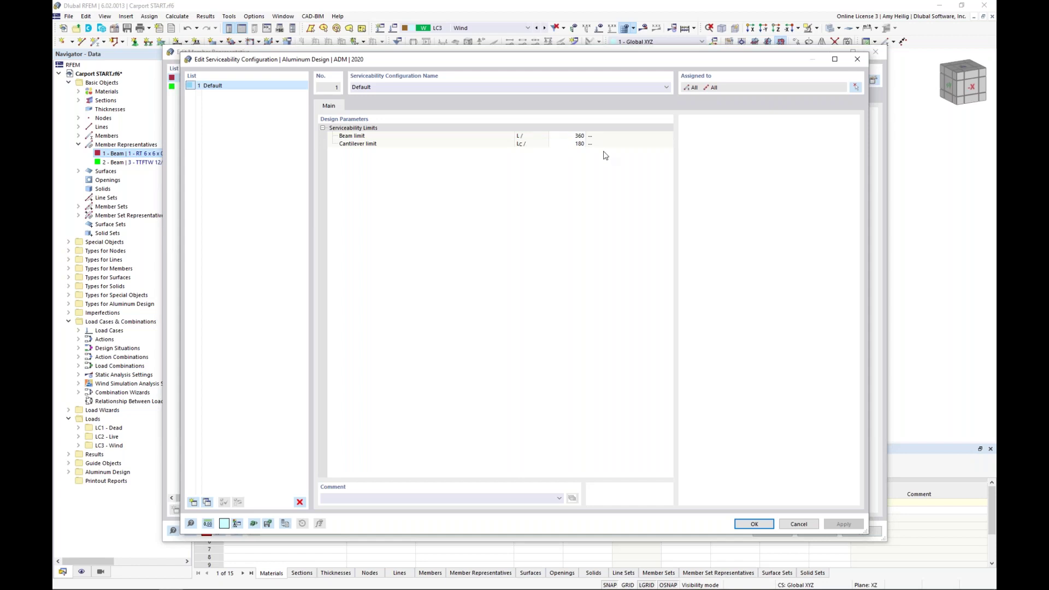
{"action": "left_click", "coordinate": [571, 135]}
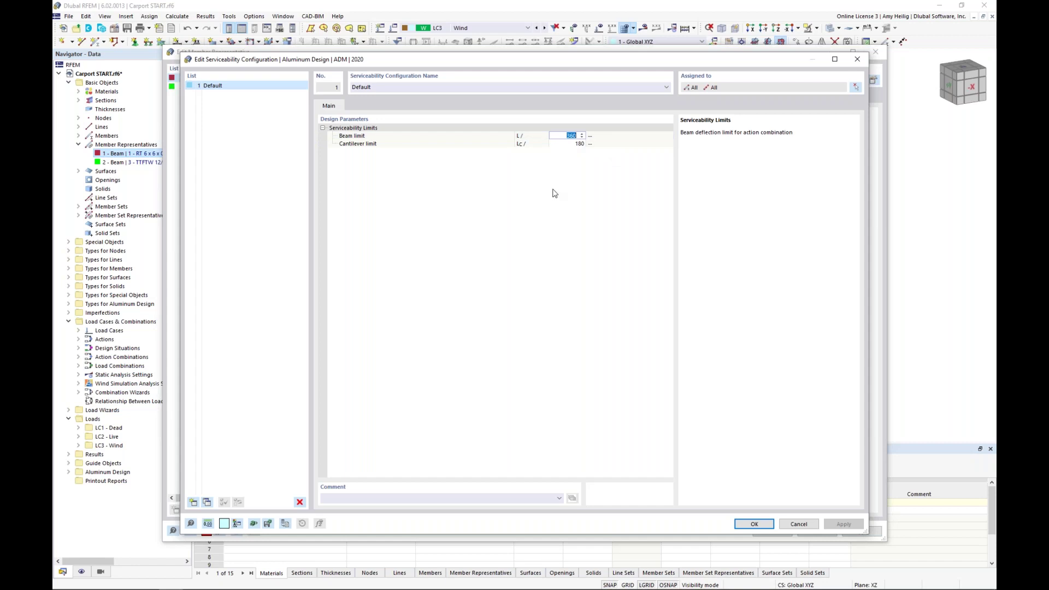
{"action": "type", "text": "120"}
{"action": "left_click", "coordinate": [556, 143]}
{"action": "left_click", "coordinate": [561, 144]}
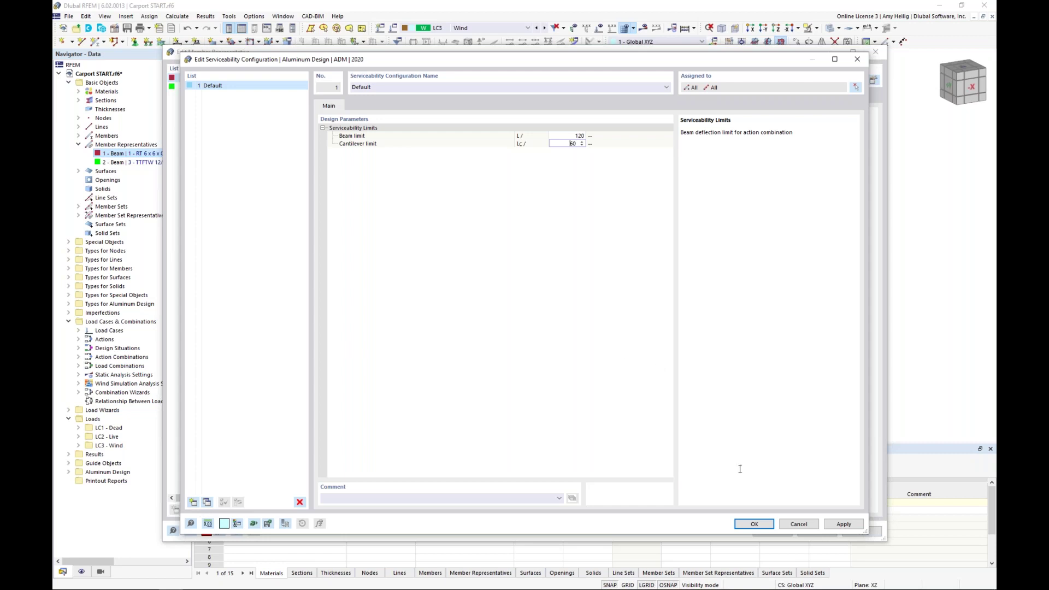
{"action": "left_click", "coordinate": [755, 524]}
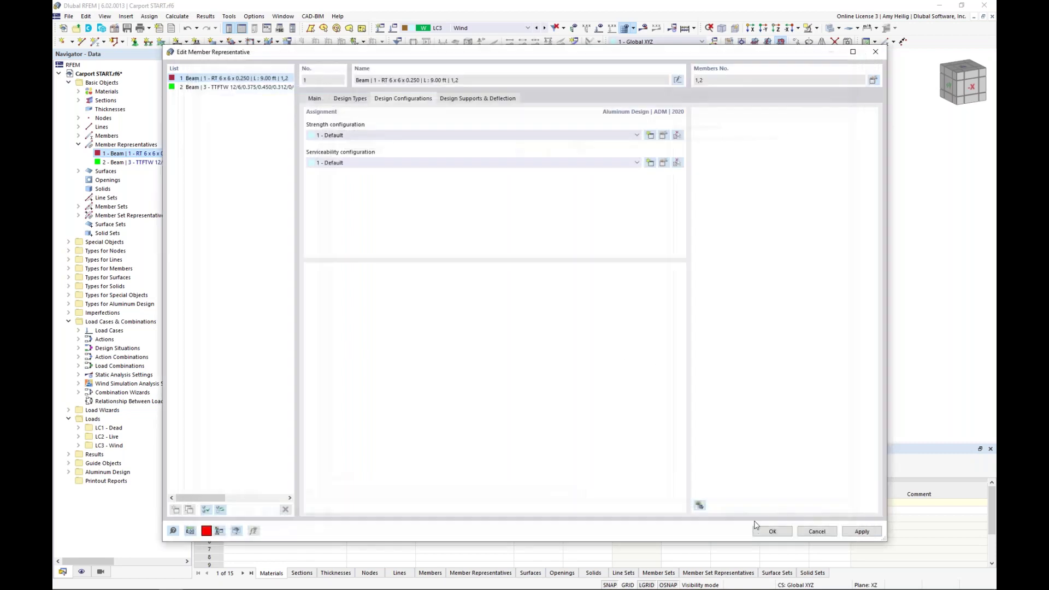
Create a General design support in the z-axis with a 6 in support width for the columns' member start.
{"action": "left_click", "coordinate": [477, 98]}
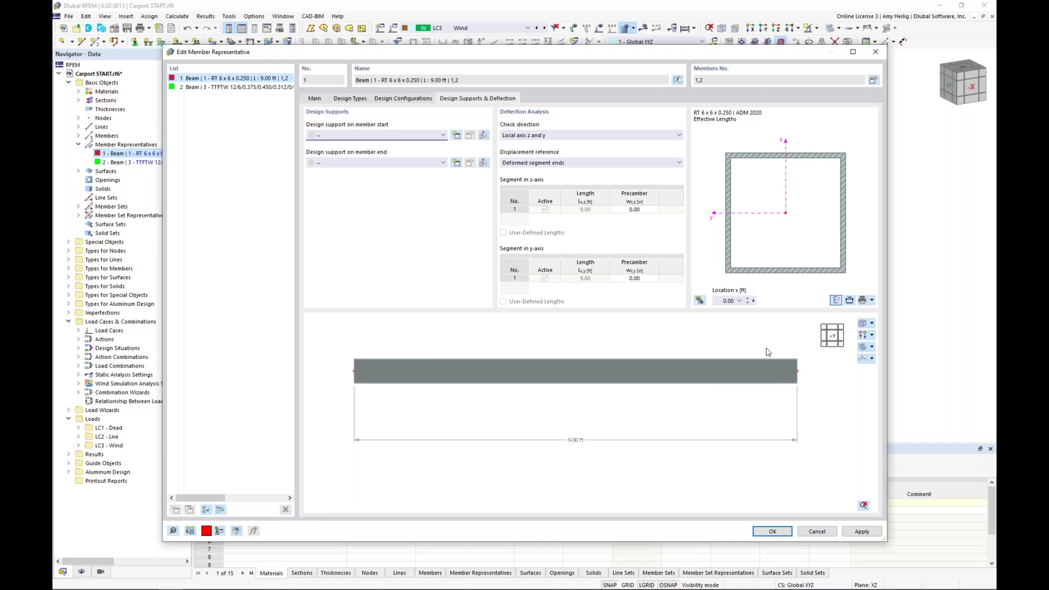
{"action": "left_click_drag", "start_coordinate": [642, 55], "coordinate": [651, 433]}
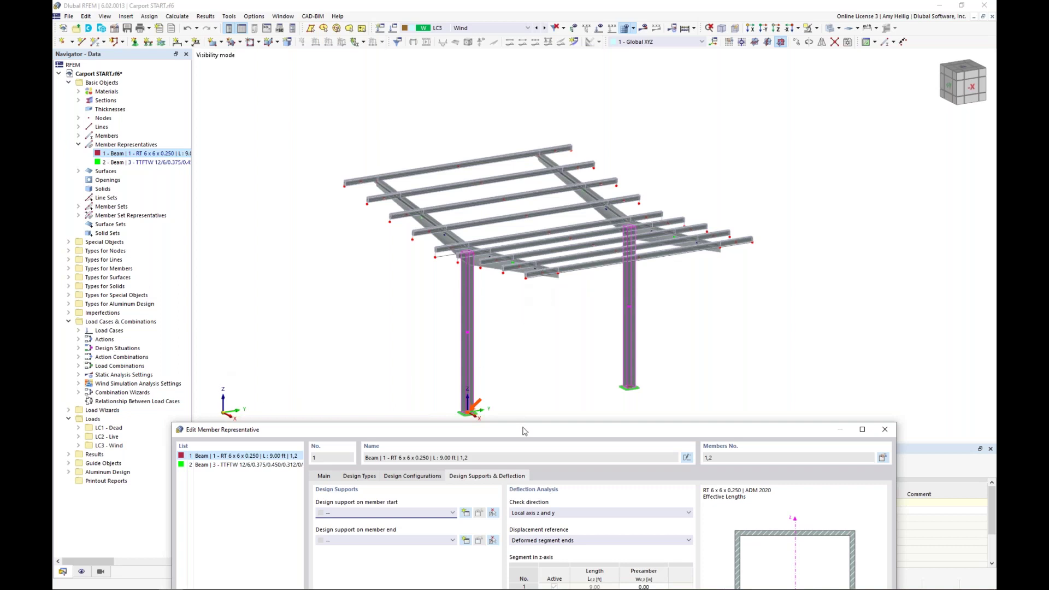
{"action": "left_click_drag", "start_coordinate": [525, 429], "coordinate": [542, 75]}
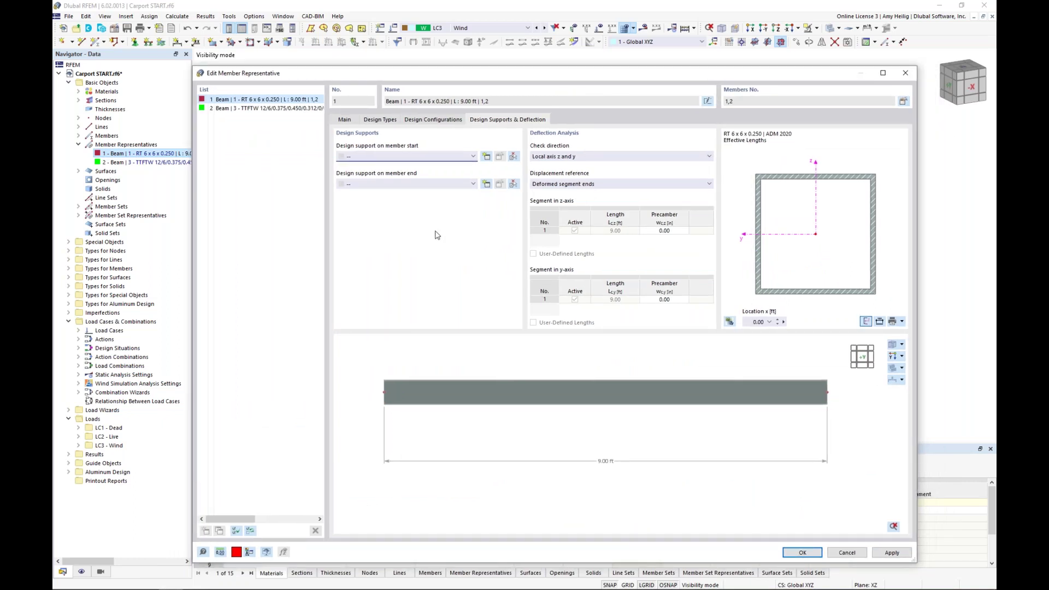
{"action": "left_click", "coordinate": [486, 157]}
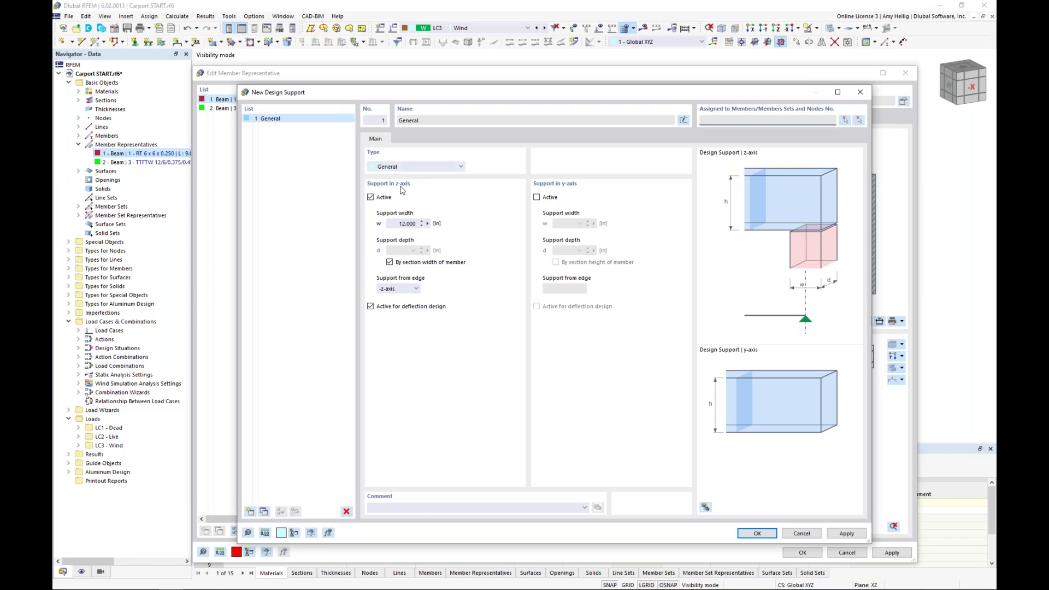
{"action": "left_click_drag", "start_coordinate": [397, 223], "coordinate": [454, 227]}
{"action": "type", "text": "6"}
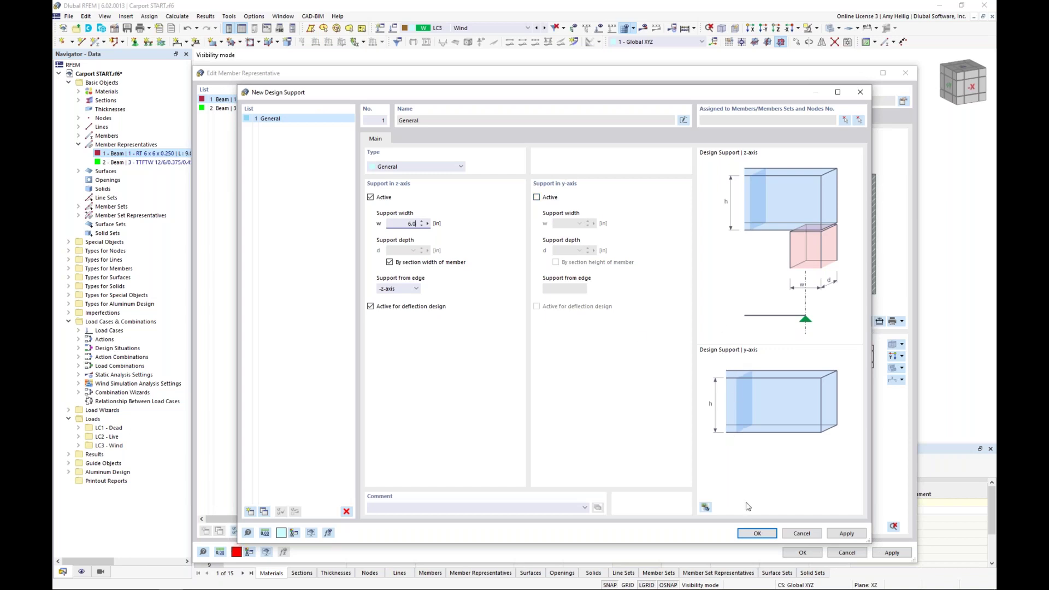
{"action": "left_click", "coordinate": [747, 535]}
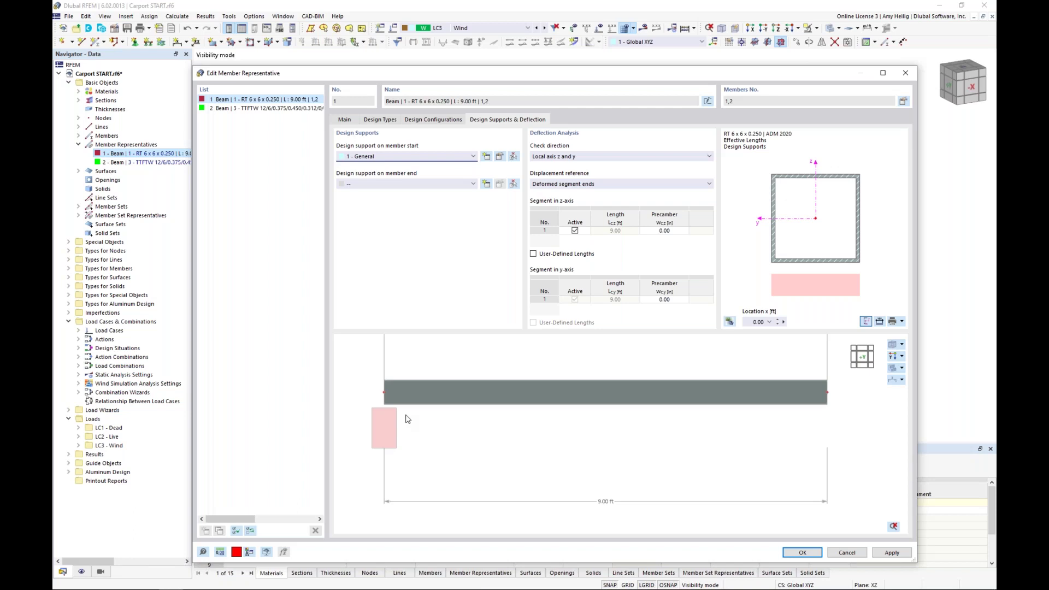
{"action": "middle_click_drag", "start_coordinate": [429, 414], "coordinate": [519, 426], "text": "ctrl"}
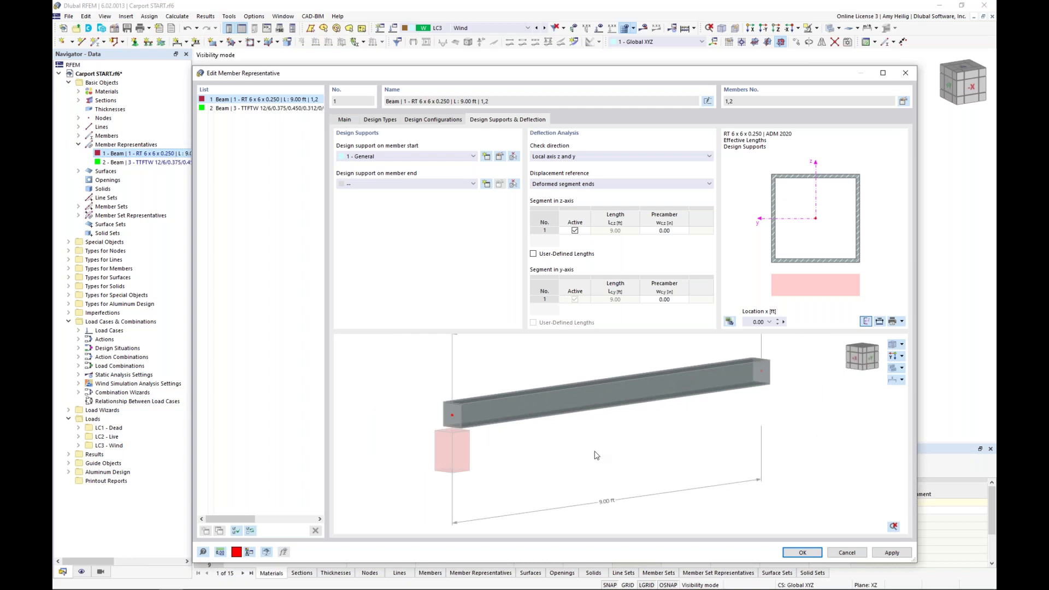
{"action": "middle_click_drag", "start_coordinate": [655, 435], "coordinate": [564, 426], "text": "ctrl"}
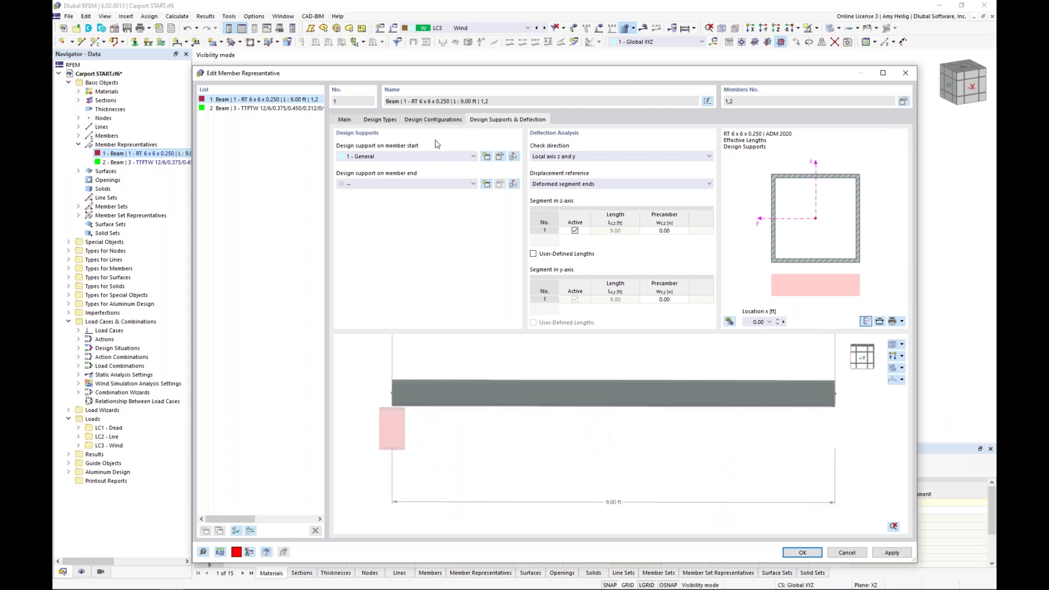
Create a Standard effective lengths definition for the tapered T-beams' member representative, keeping the default determination and buckling settings.
{"action": "left_click", "coordinate": [234, 110]}
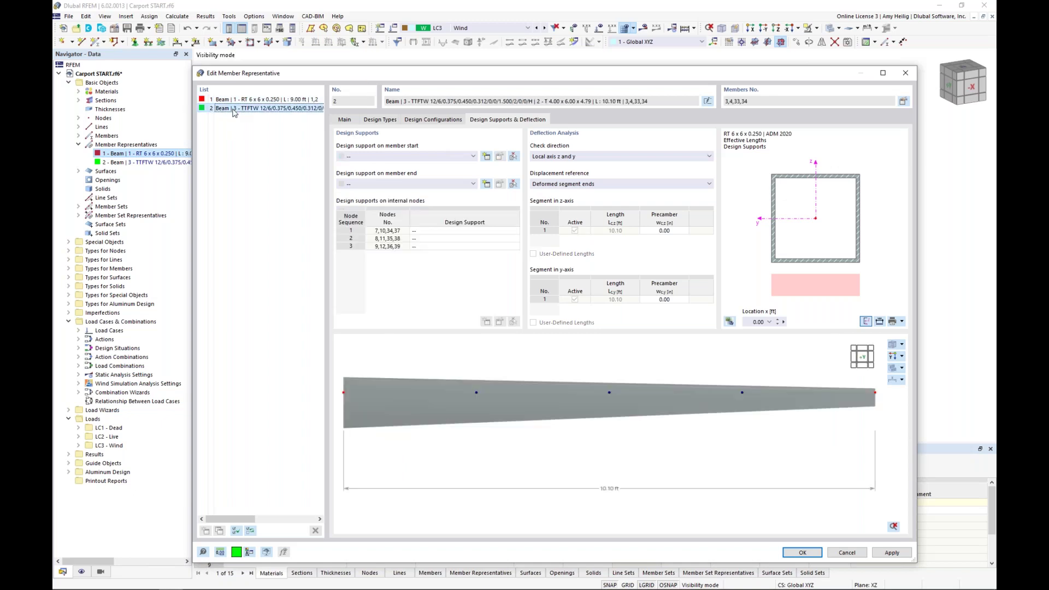
{"action": "left_click_drag", "start_coordinate": [372, 75], "coordinate": [404, 423]}
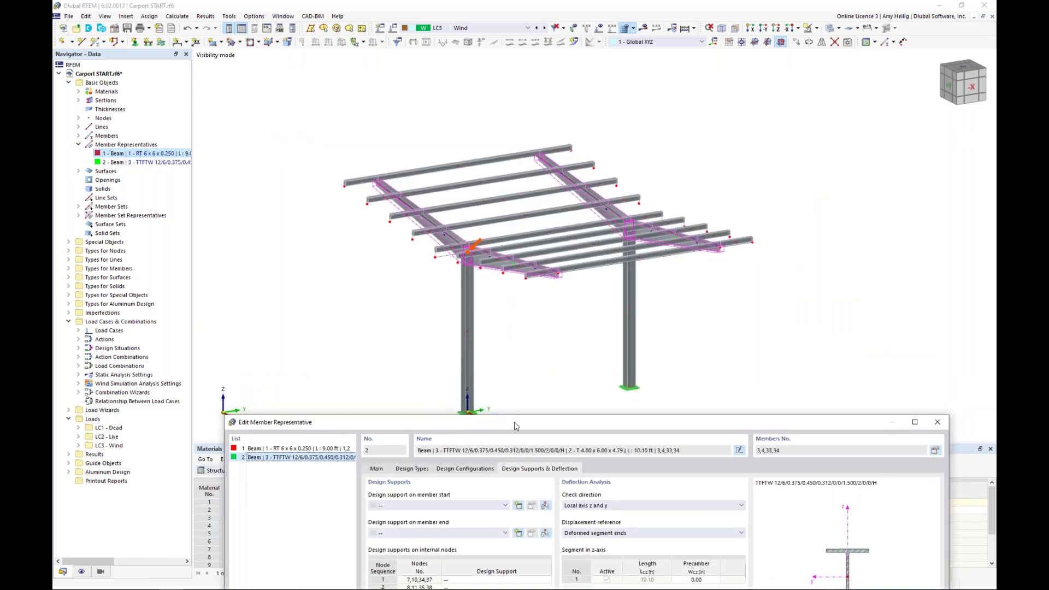
{"action": "left_click_drag", "start_coordinate": [513, 421], "coordinate": [494, 68]}
{"action": "left_click", "coordinate": [390, 115]}
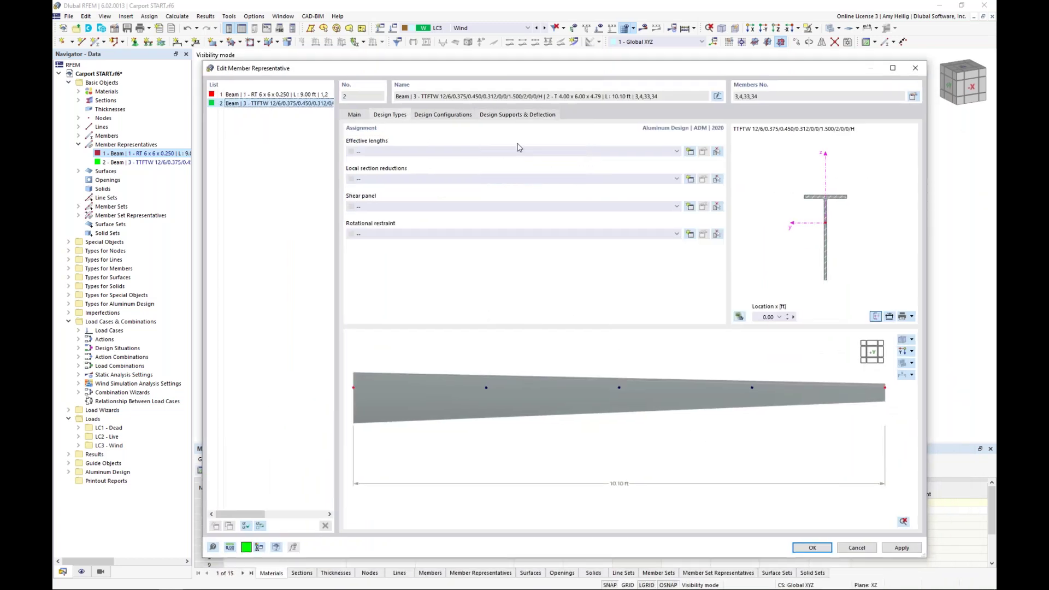
{"action": "left_click", "coordinate": [689, 151]}
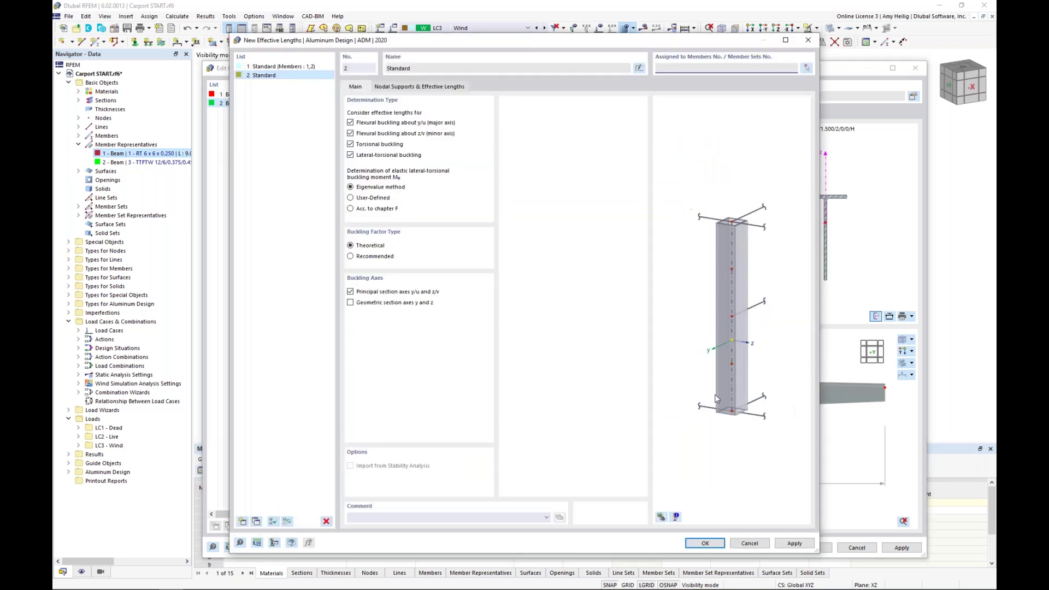
{"action": "left_click", "coordinate": [705, 543]}
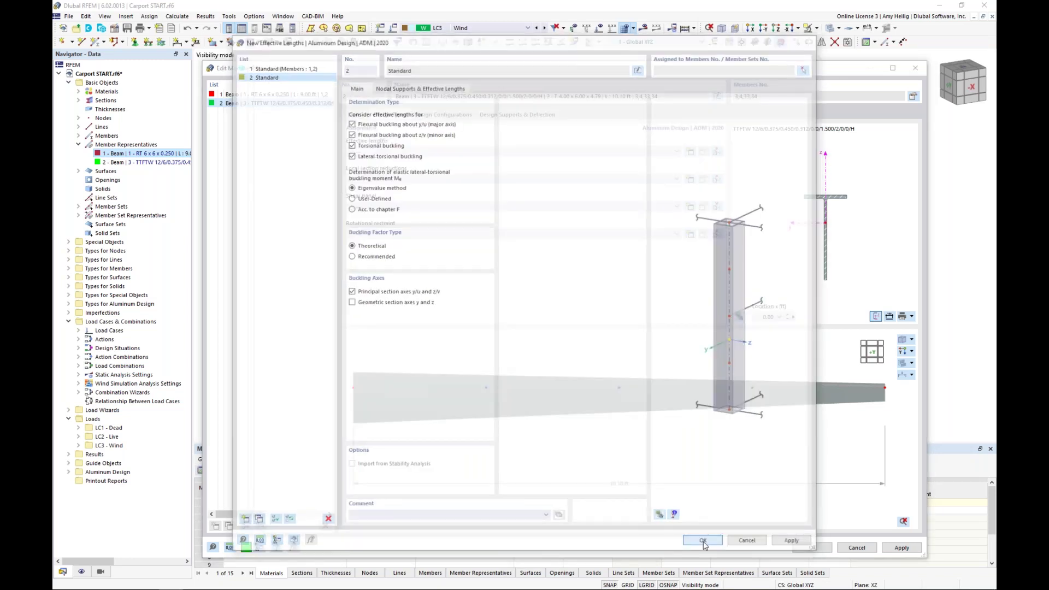
Open the tapered T-beams' effective lengths definition for editing.
{"action": "left_click", "coordinate": [703, 152]}
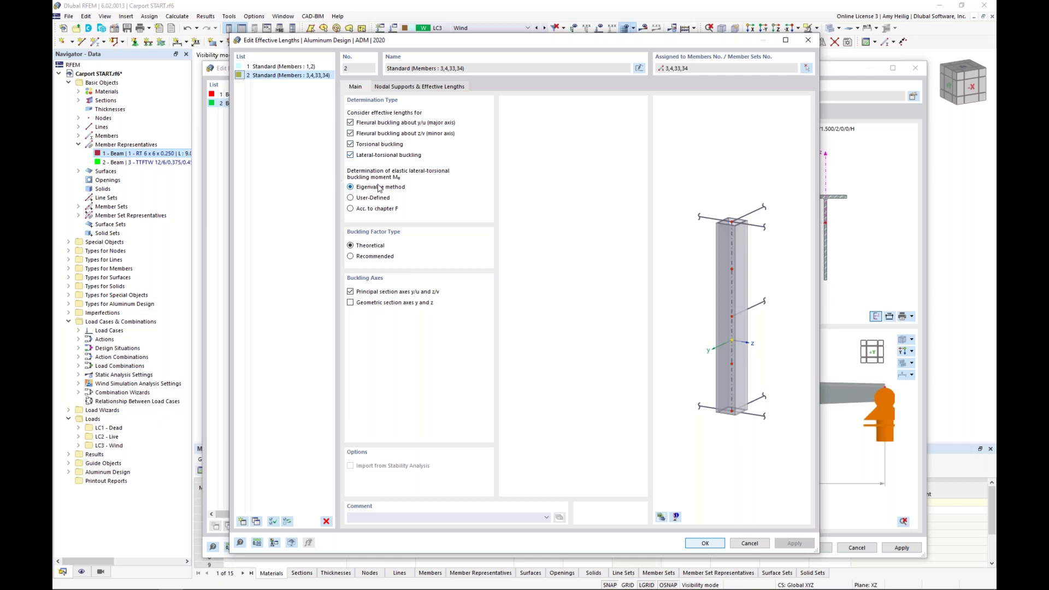
Enable intermediate nodes in the nodal supports of effective length 2 and import the node sequence from a tapered beam in the model.
{"action": "left_click", "coordinate": [403, 90]}
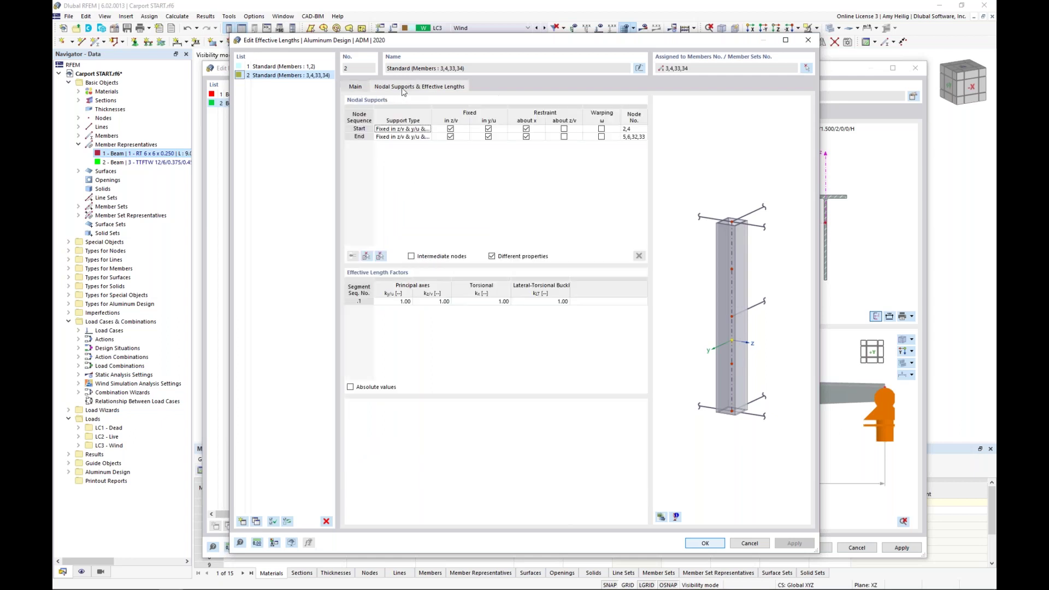
{"action": "left_click", "coordinate": [661, 516]}
{"action": "scroll", "coordinate": [717, 343], "scroll_direction": "up", "scroll_amount": 4}
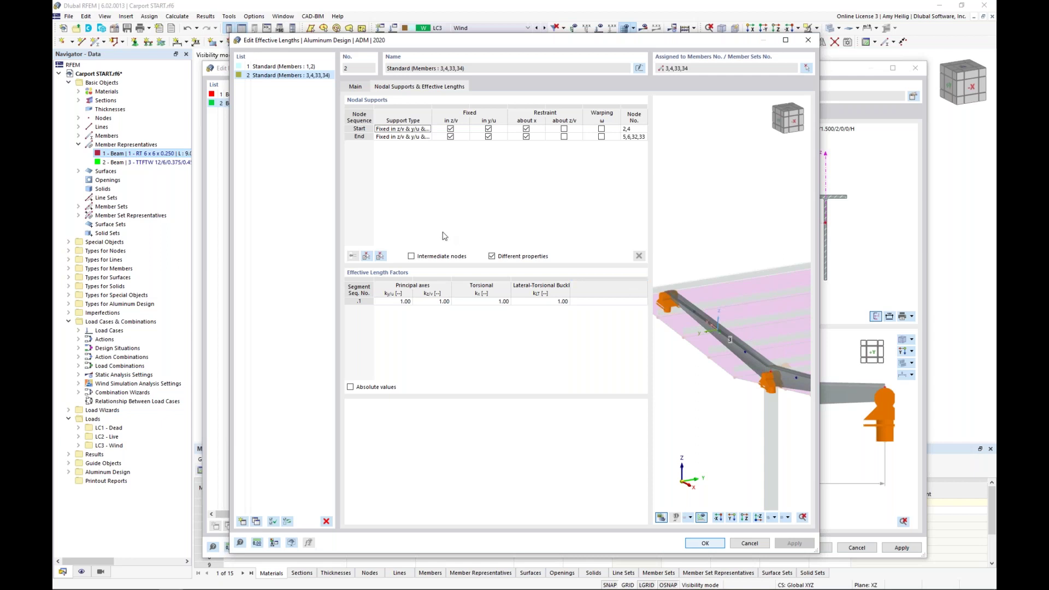
{"action": "left_click", "coordinate": [412, 256]}
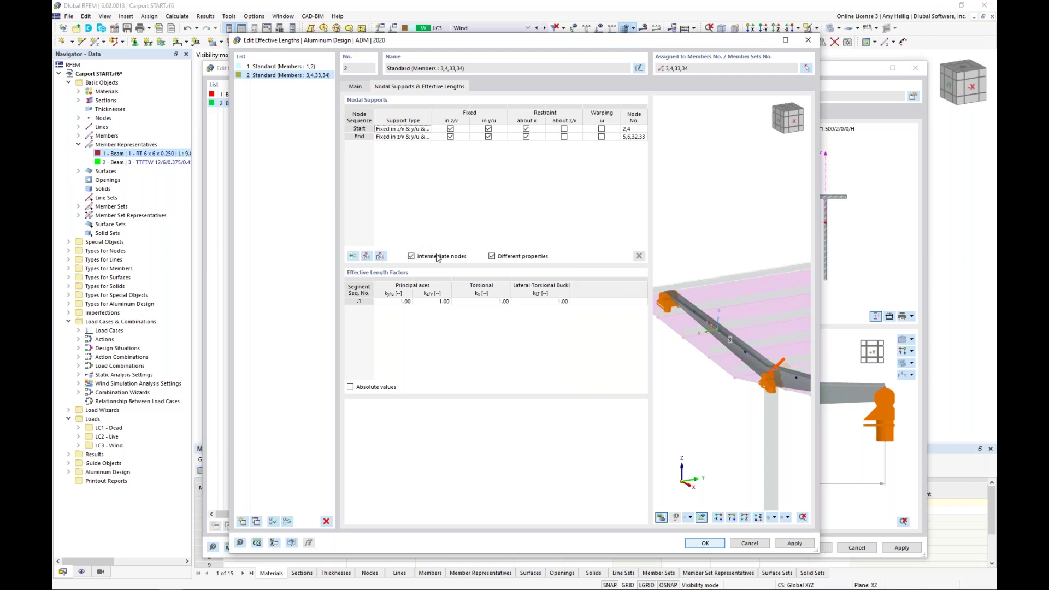
{"action": "left_click", "coordinate": [366, 258]}
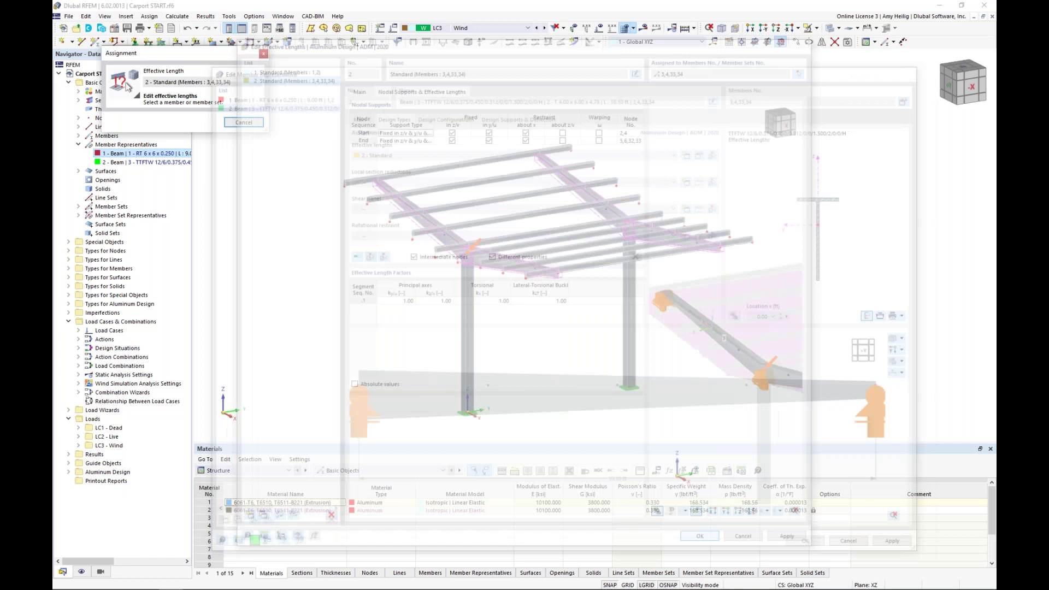
{"action": "left_click", "coordinate": [408, 236]}
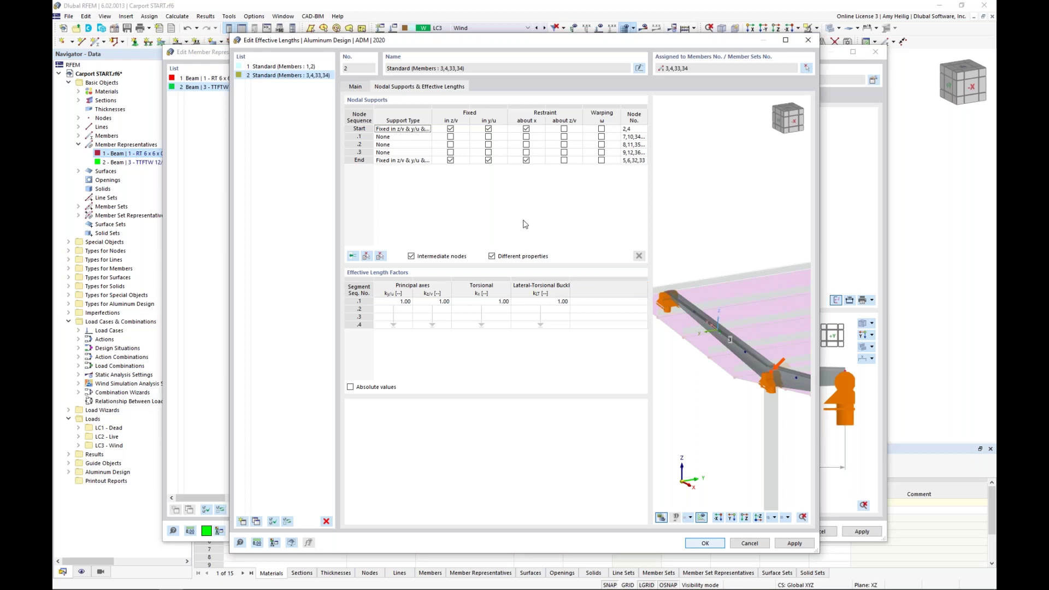
Fix intermediate node .1 in y/u and set its support eccentricity to At upper flange.
{"action": "middle_click_drag", "start_coordinate": [752, 383], "coordinate": [720, 348]}
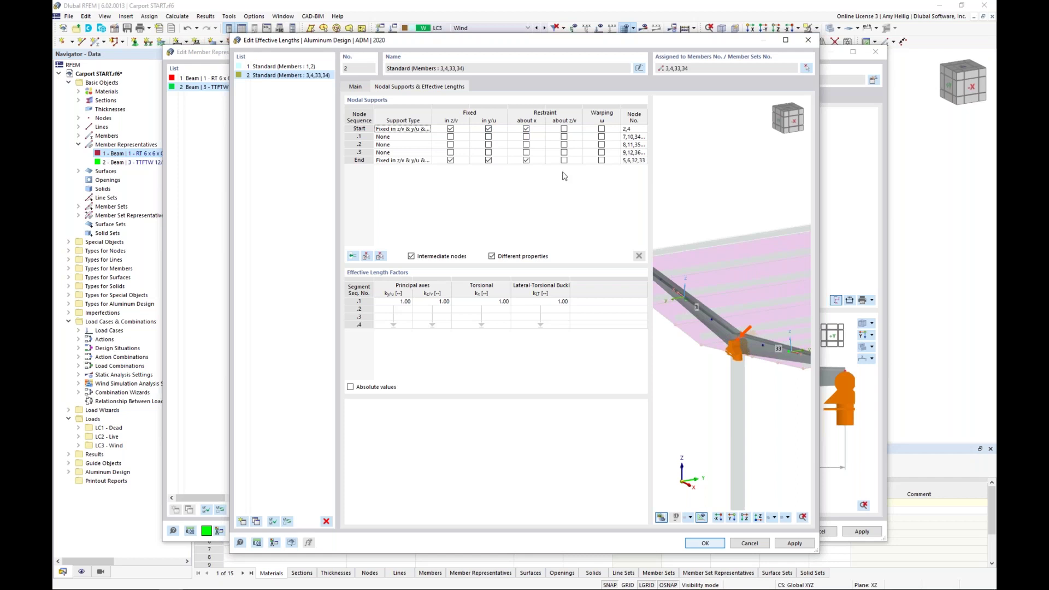
{"action": "left_click", "coordinate": [499, 137]}
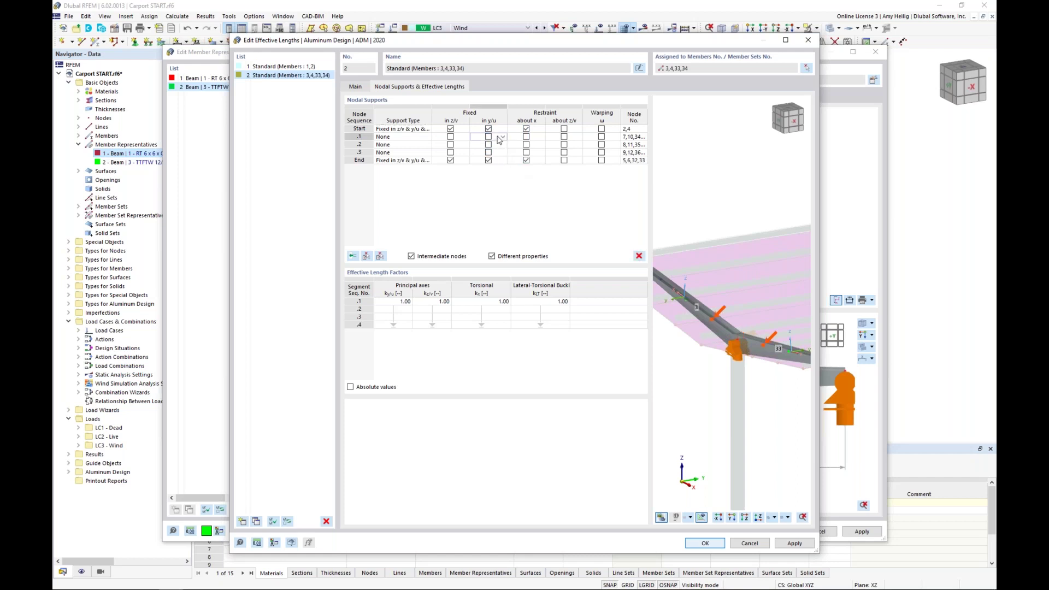
{"action": "left_click", "coordinate": [487, 136]}
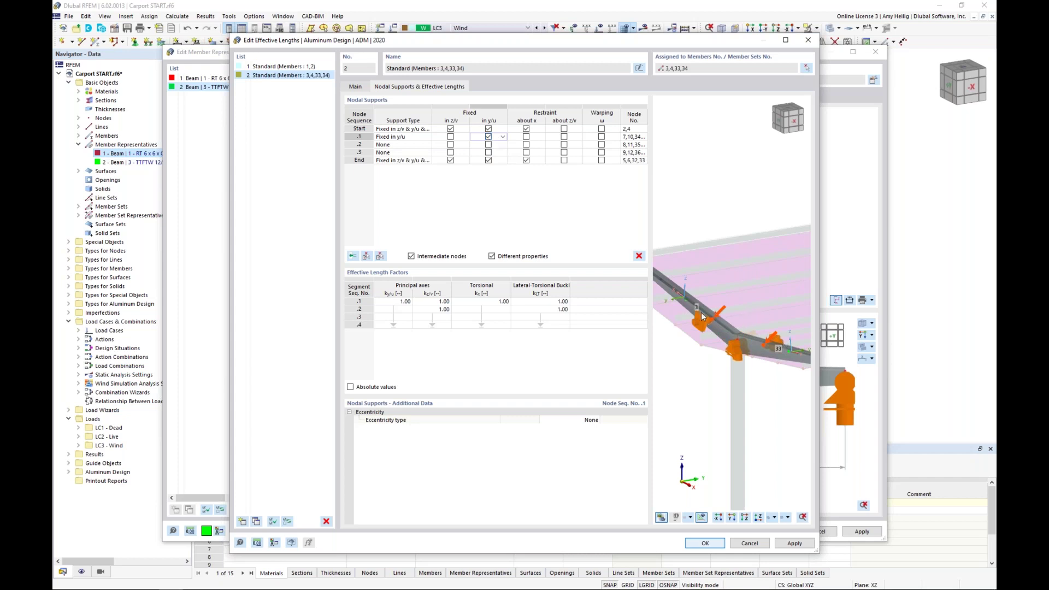
{"action": "left_click", "coordinate": [590, 420]}
{"action": "left_click", "coordinate": [592, 422]}
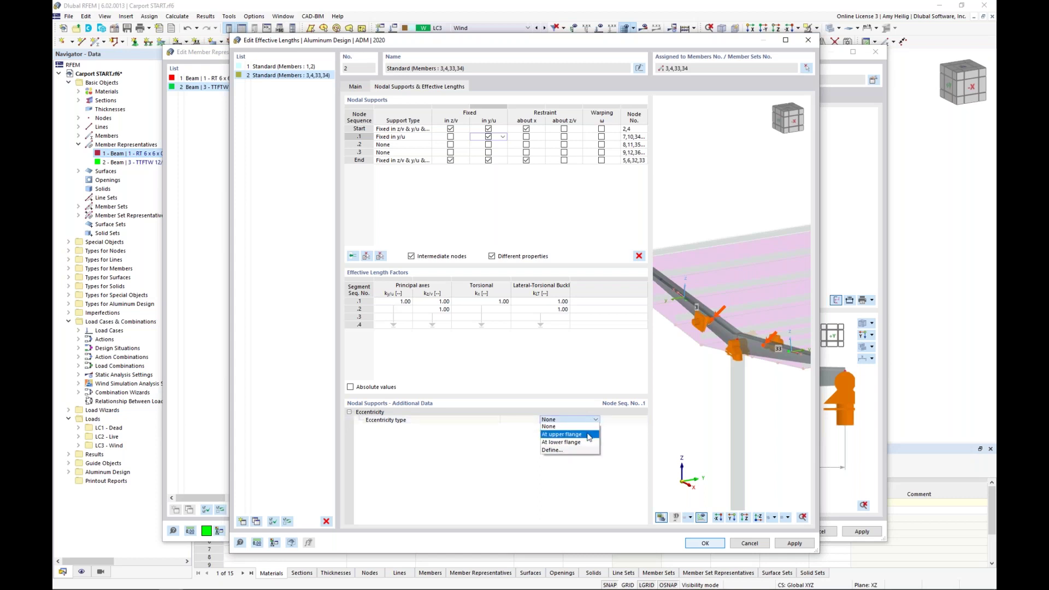
{"action": "left_click", "coordinate": [589, 435]}
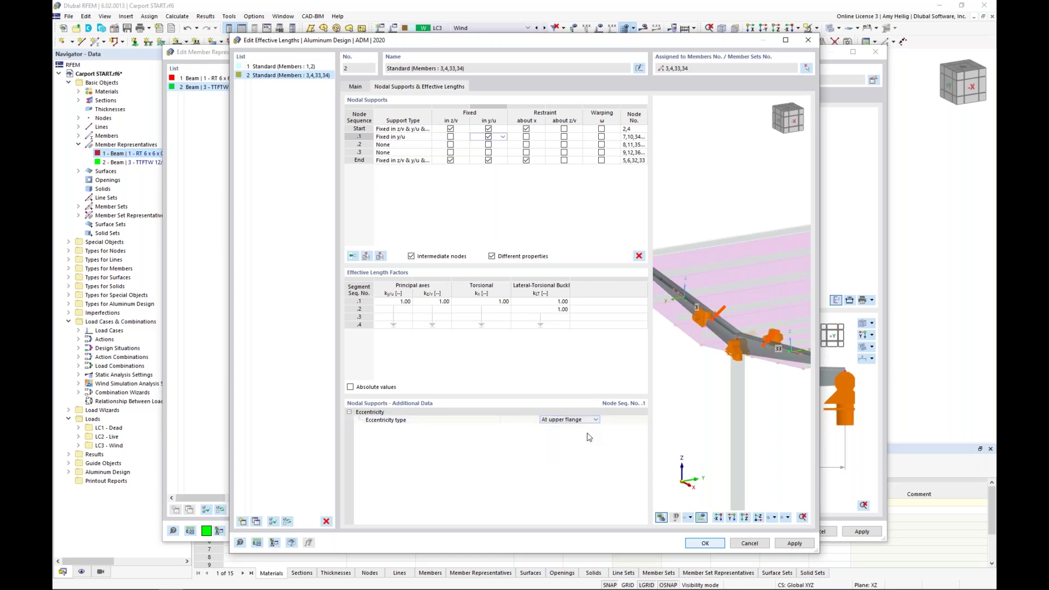
Fix intermediate node .2 in y/u with its eccentricity type set to At upper flange.
{"action": "left_click", "coordinate": [500, 147]}
{"action": "left_click", "coordinate": [489, 144]}
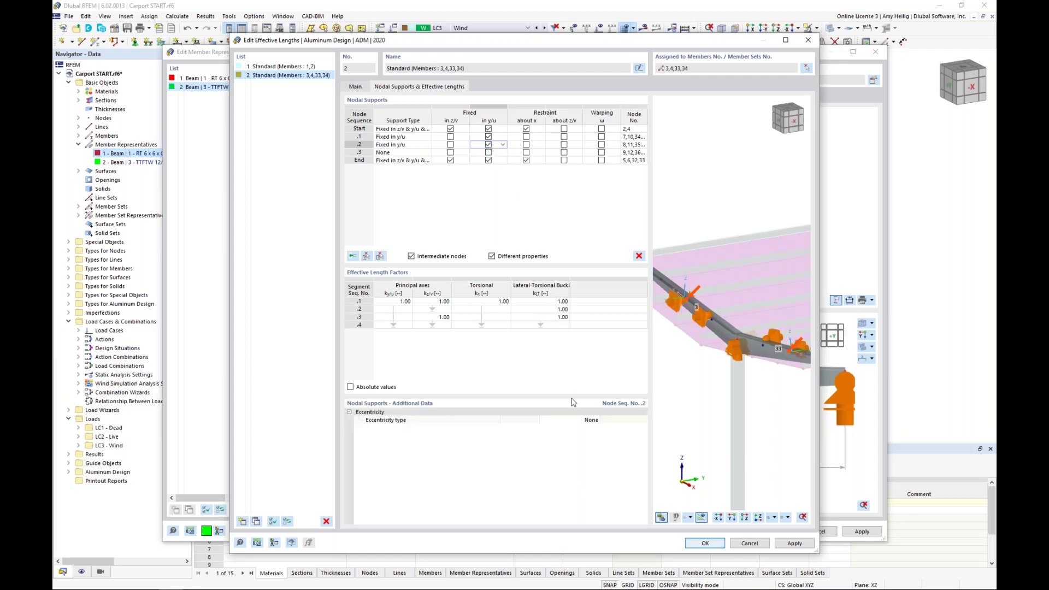
{"action": "left_click", "coordinate": [593, 420]}
{"action": "left_click", "coordinate": [595, 420]}
{"action": "left_click", "coordinate": [589, 435]}
Give intermediate node .3 a fixed support in y/u with eccentricity At upper flange.
{"action": "left_click", "coordinate": [500, 153]}
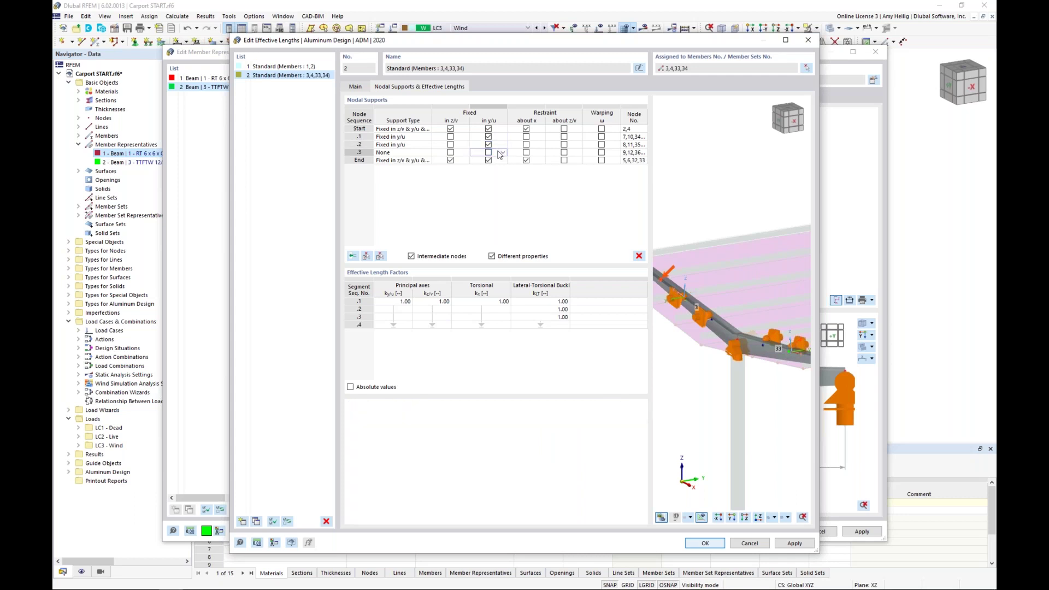
{"action": "left_click", "coordinate": [489, 153]}
{"action": "left_click", "coordinate": [592, 422]}
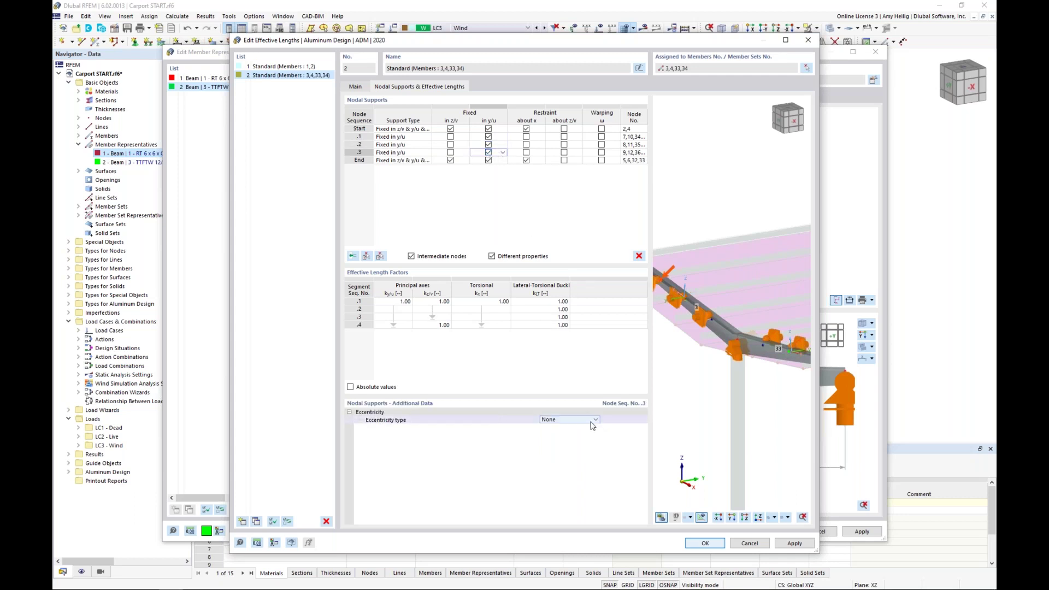
{"action": "left_click", "coordinate": [594, 419]}
{"action": "left_click", "coordinate": [592, 435]}
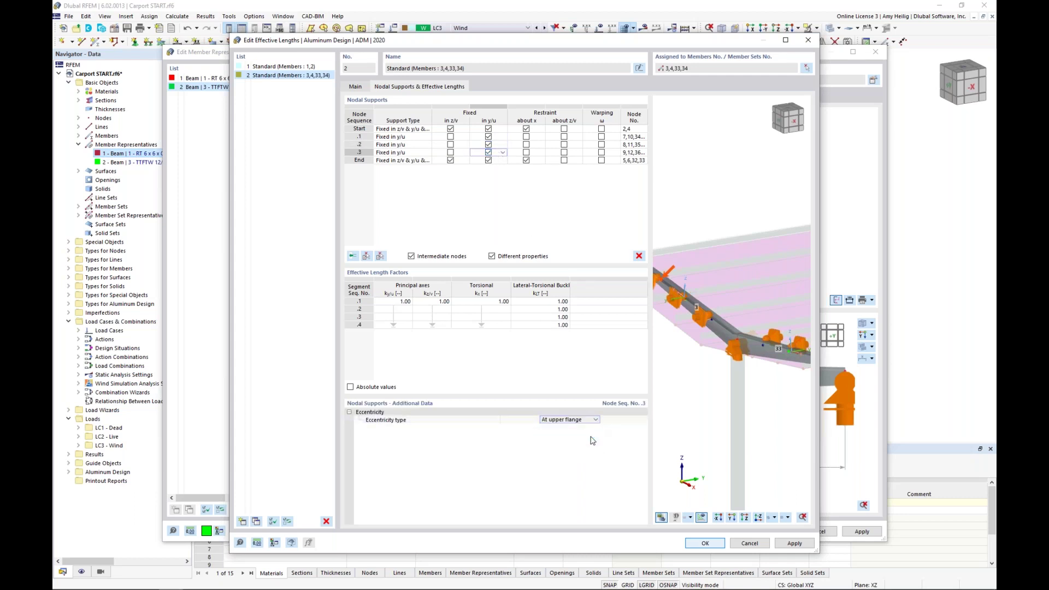
Reduce the End node support to fixed in y/u only, set its eccentricity to At upper flange, and accept the effective lengths.
{"action": "middle_click_drag", "start_coordinate": [703, 355], "coordinate": [732, 392]}
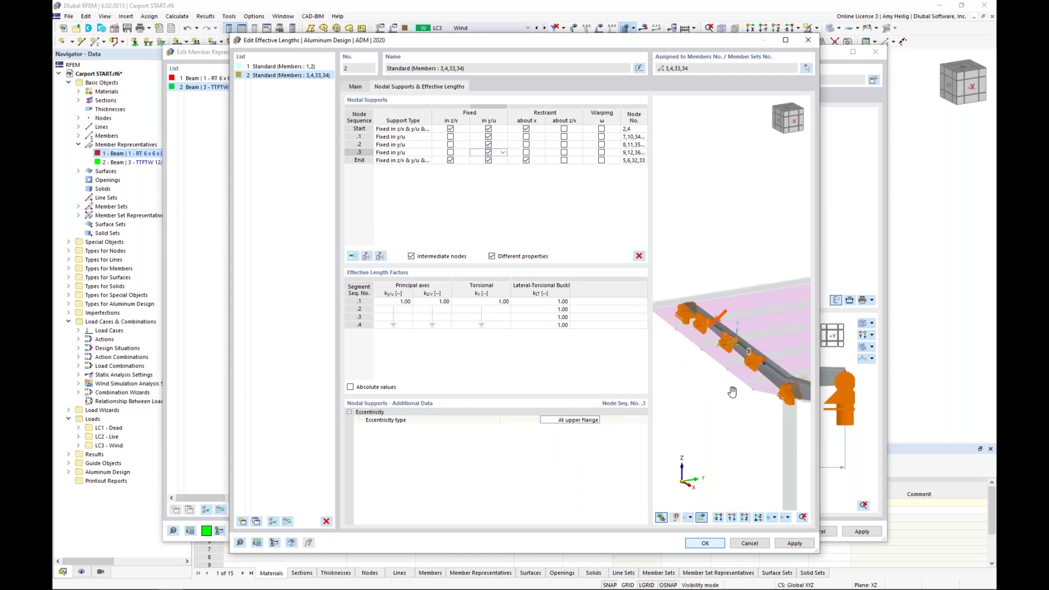
{"action": "left_click", "coordinate": [451, 161]}
{"action": "left_click", "coordinate": [526, 162]}
{"action": "left_click", "coordinate": [527, 162]}
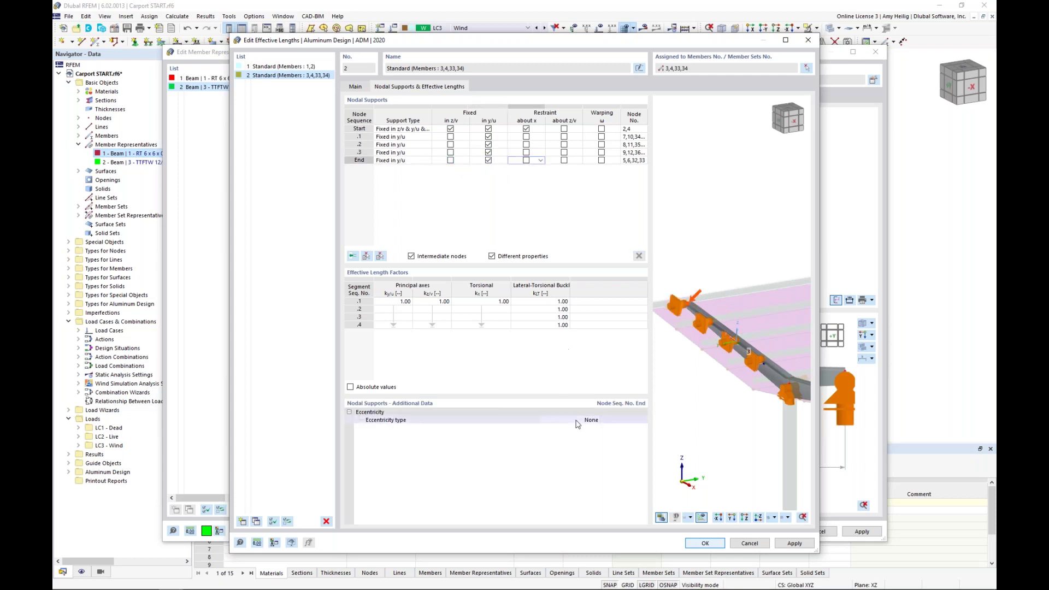
{"action": "left_click", "coordinate": [596, 420]}
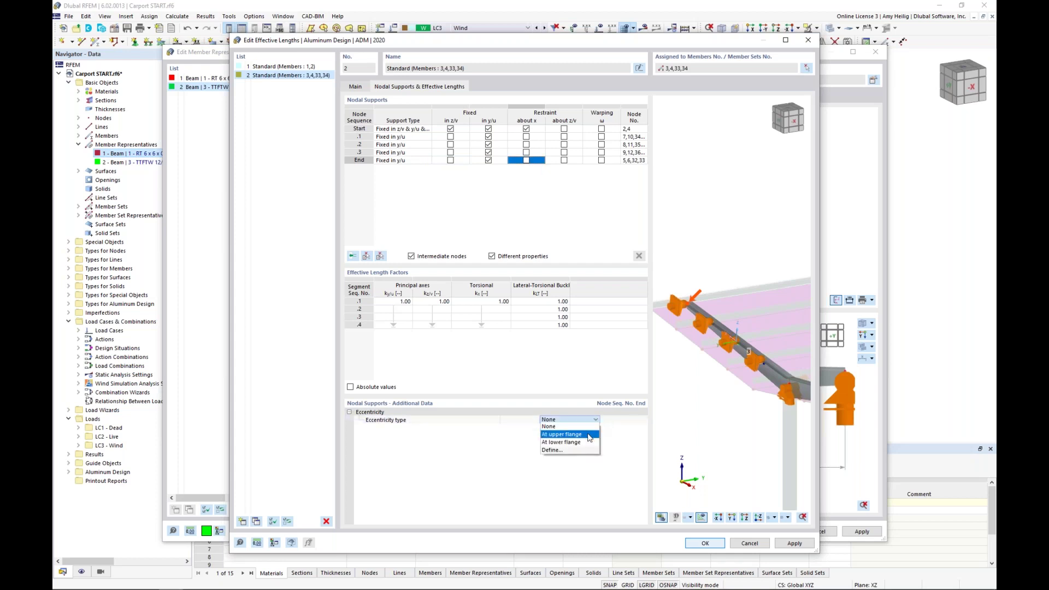
{"action": "left_click", "coordinate": [589, 435]}
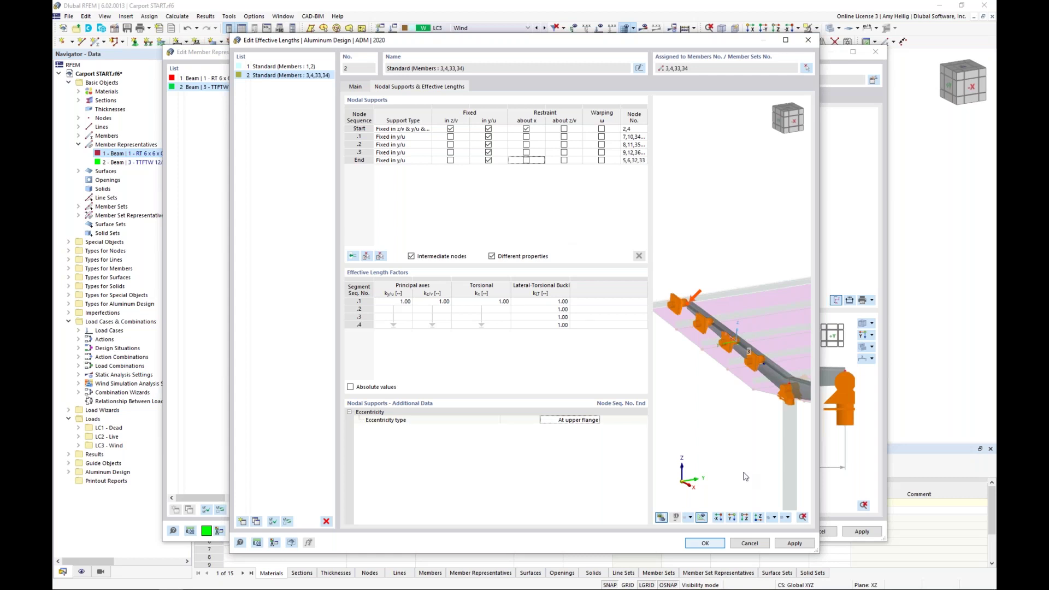
{"action": "left_click", "coordinate": [705, 543]}
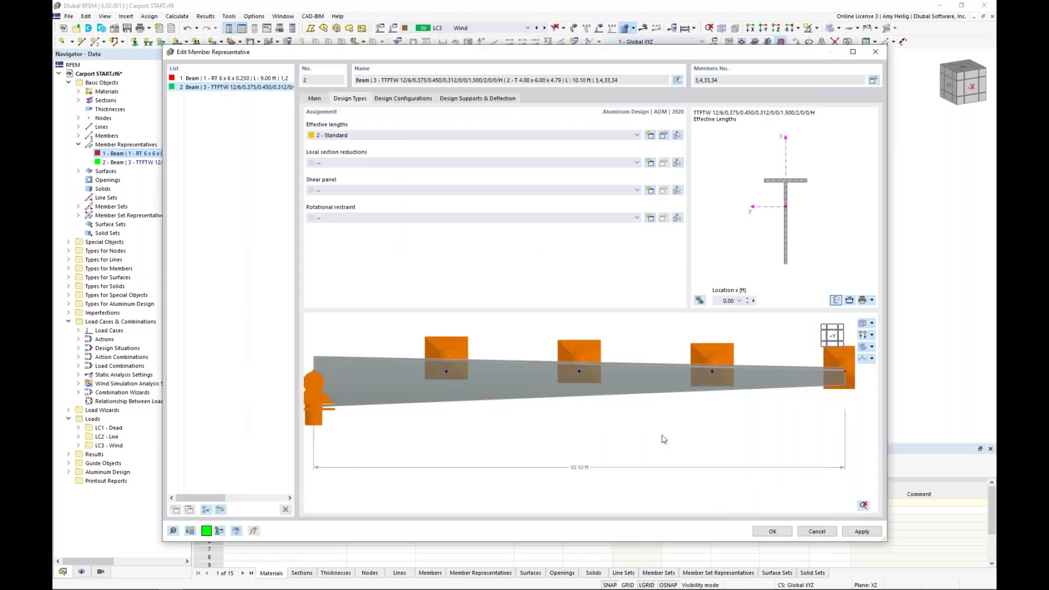
Create a General design support at the tapered beam's member start, active in both z and y axes with 6.0 in support widths.
{"action": "scroll", "coordinate": [487, 418], "scroll_direction": "down", "scroll_amount": 2}
{"action": "middle_click_drag", "start_coordinate": [486, 428], "coordinate": [459, 437], "text": "ctrl"}
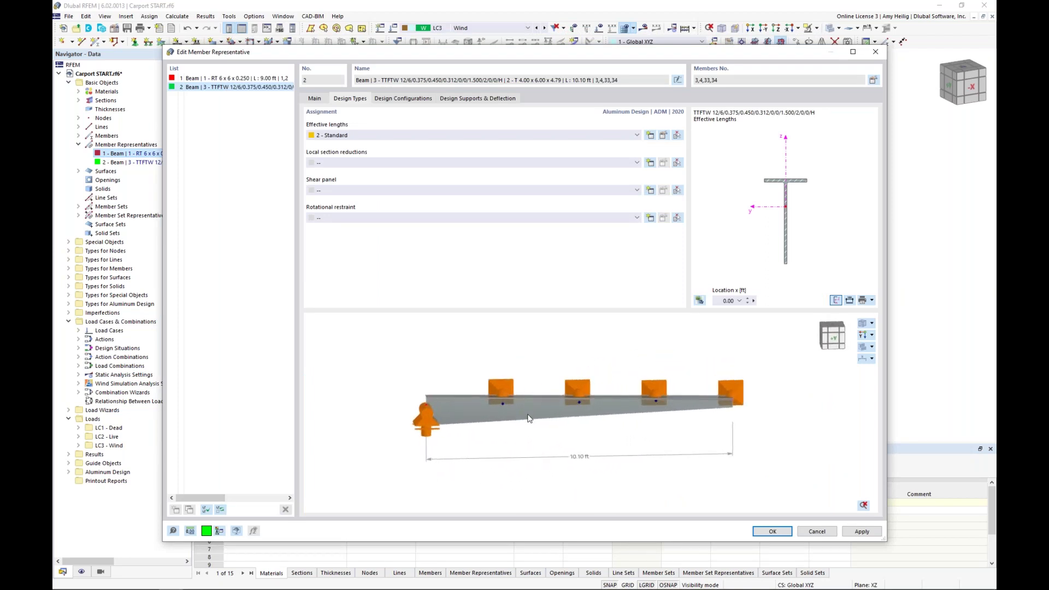
{"action": "left_click", "coordinate": [474, 102]}
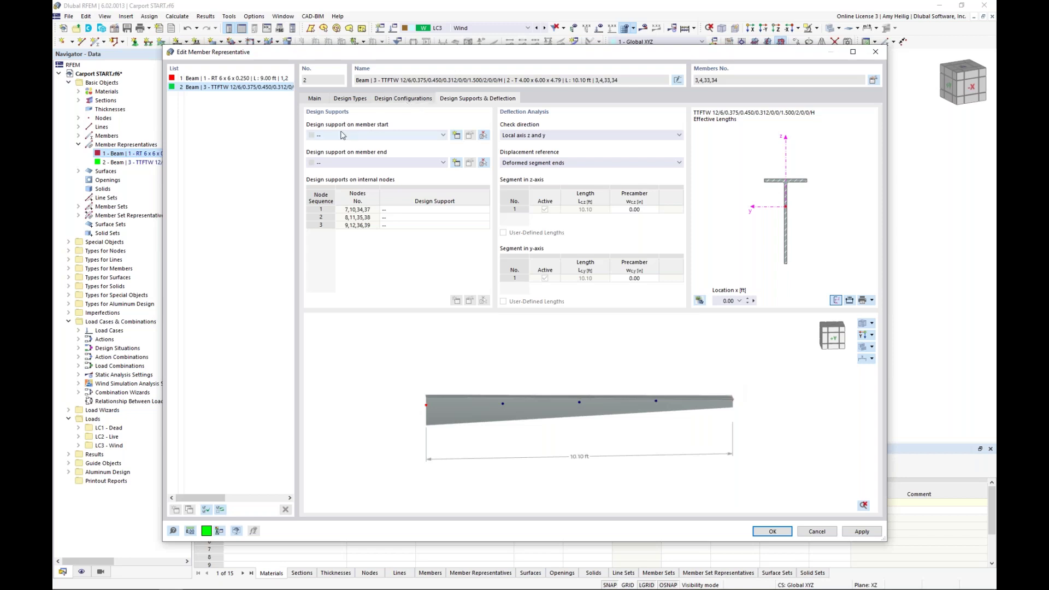
{"action": "left_click", "coordinate": [456, 135]}
{"action": "double_click", "coordinate": [407, 224]}
{"action": "type", "text": "6.0"}
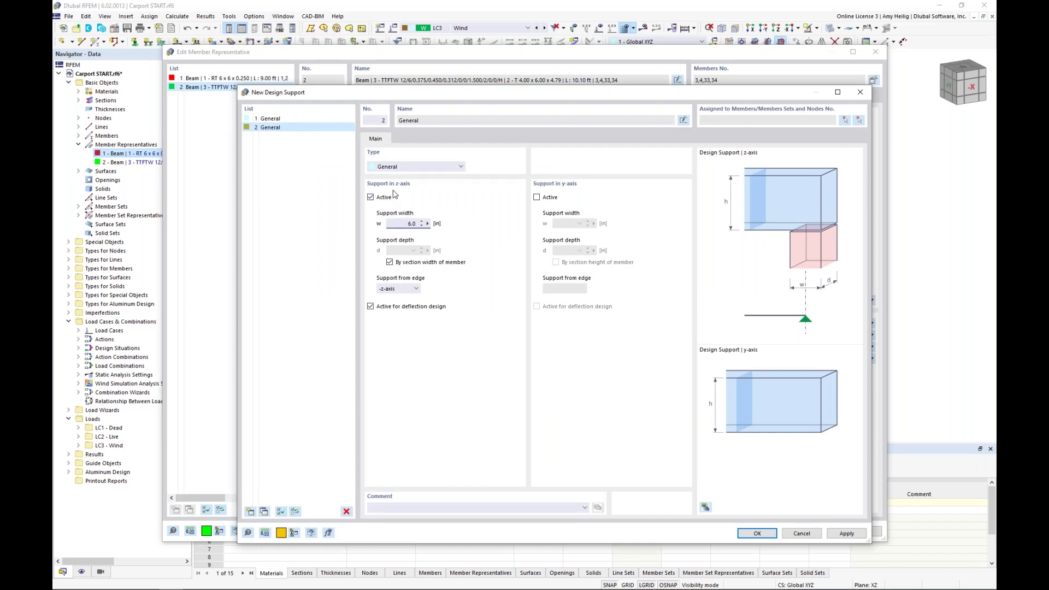
{"action": "left_click", "coordinate": [537, 197]}
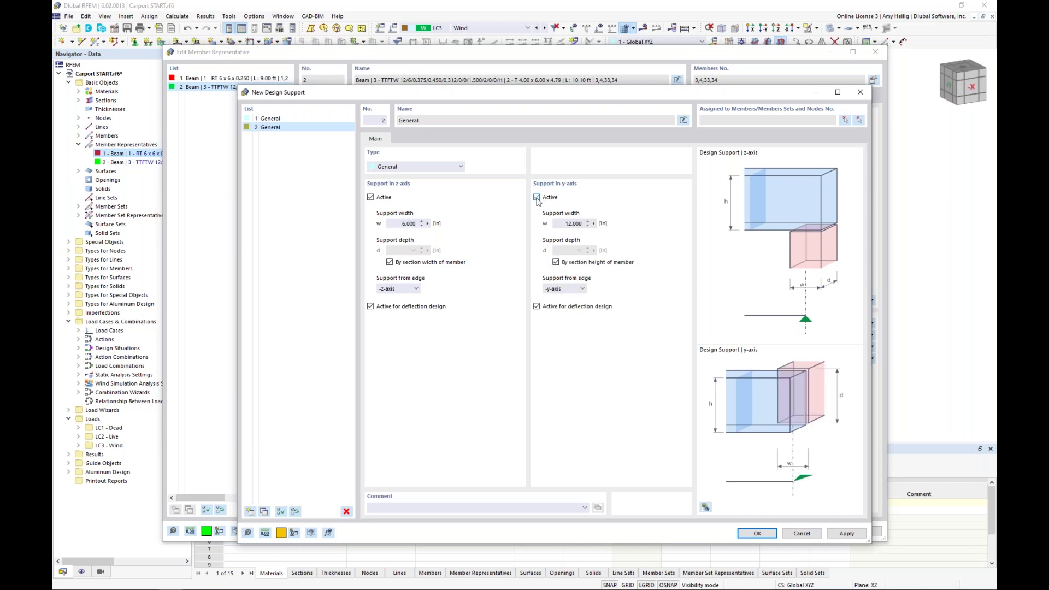
{"action": "double_click", "coordinate": [564, 224]}
{"action": "type", "text": "6.0"}
{"action": "left_click", "coordinate": [749, 538]}
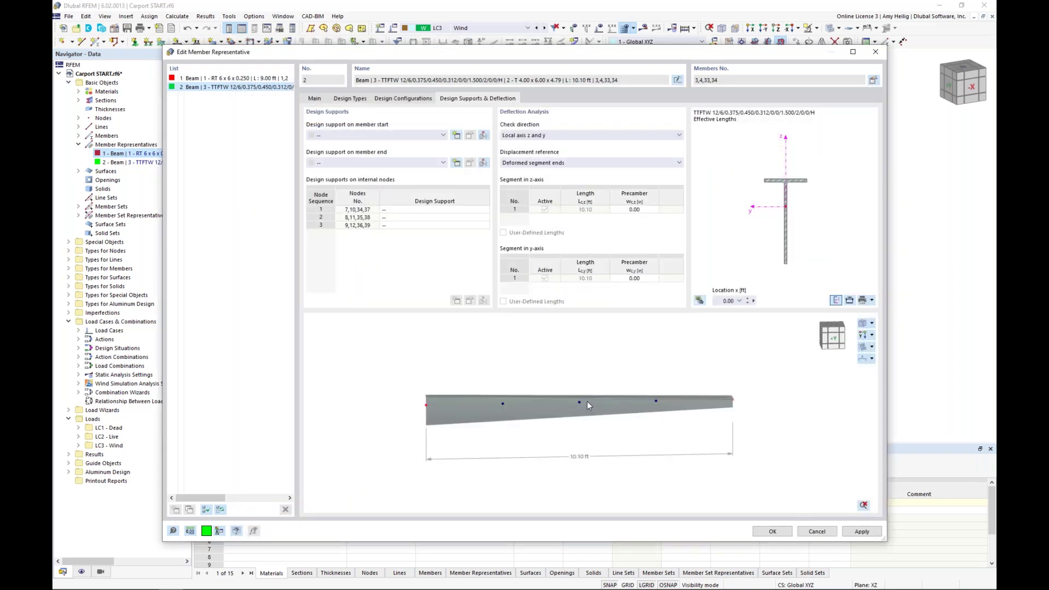
Save the tapered beam's member representative and agree to delete all results.
{"action": "middle_click_drag", "start_coordinate": [487, 396], "coordinate": [599, 399], "text": "ctrl"}
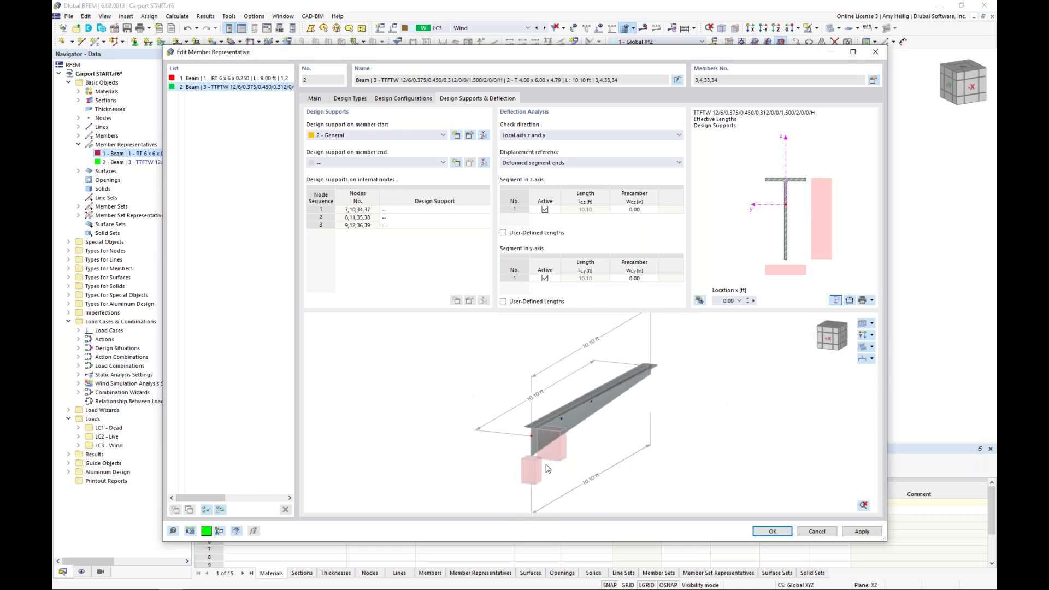
{"action": "scroll", "coordinate": [549, 465], "scroll_direction": "up", "scroll_amount": 4}
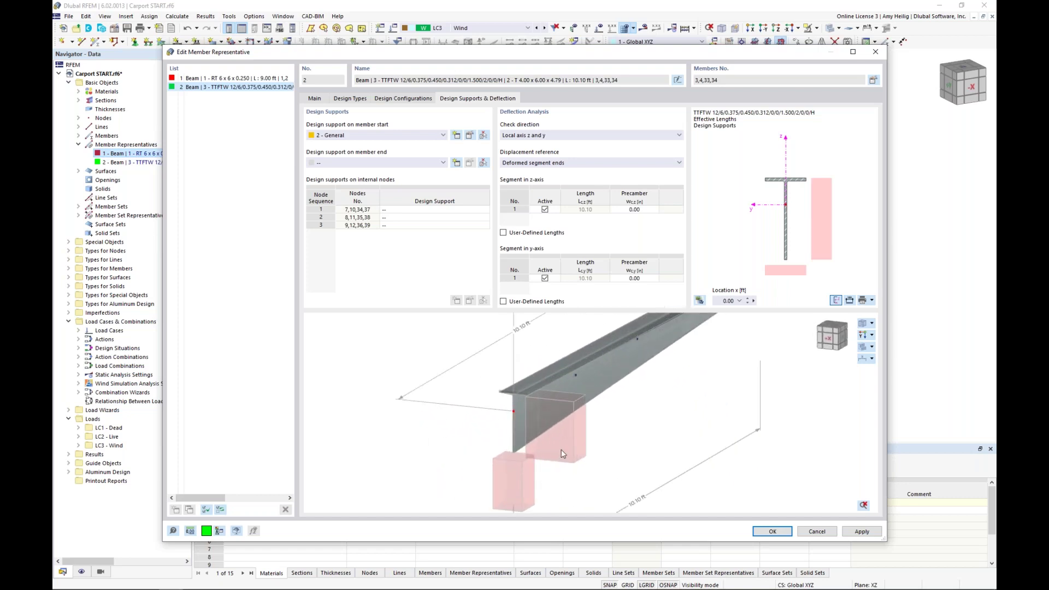
{"action": "scroll", "coordinate": [675, 426], "scroll_direction": "down", "scroll_amount": 3}
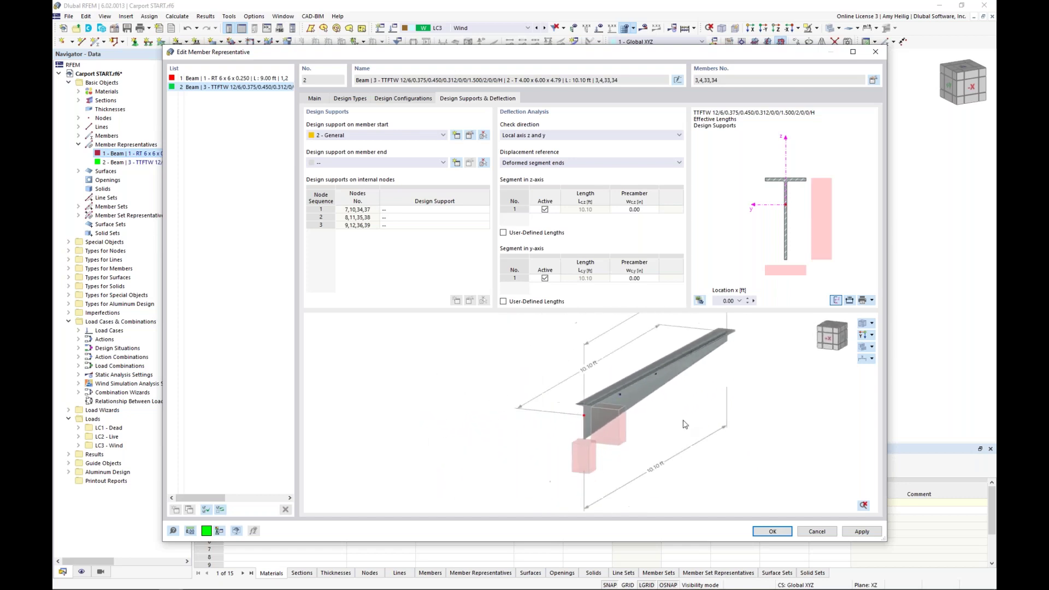
{"action": "middle_click_drag", "start_coordinate": [692, 418], "coordinate": [538, 401], "text": "ctrl"}
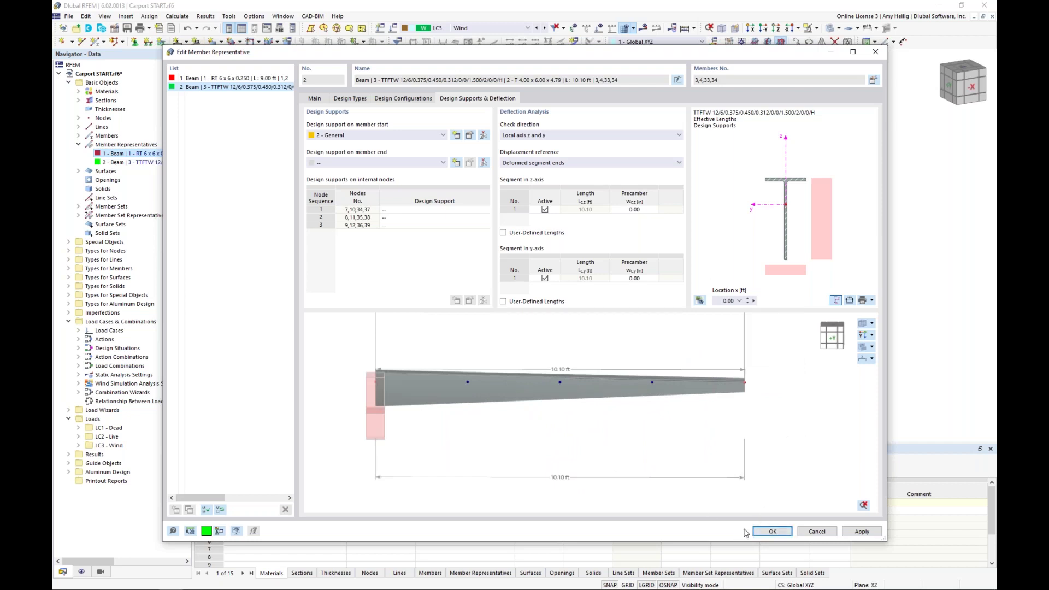
{"action": "left_click", "coordinate": [771, 531]}
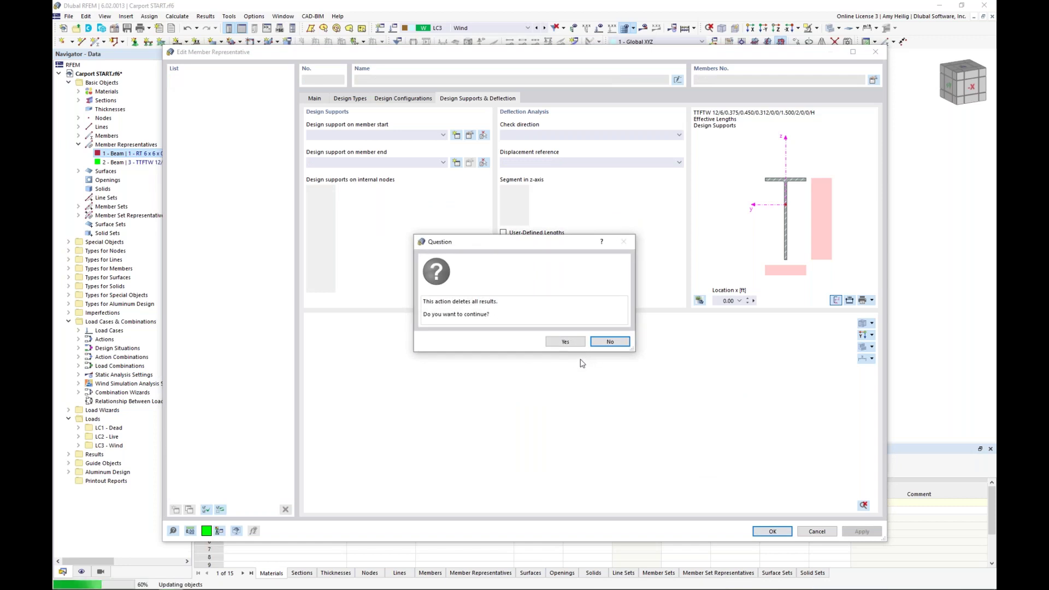
{"action": "left_click", "coordinate": [566, 341]}
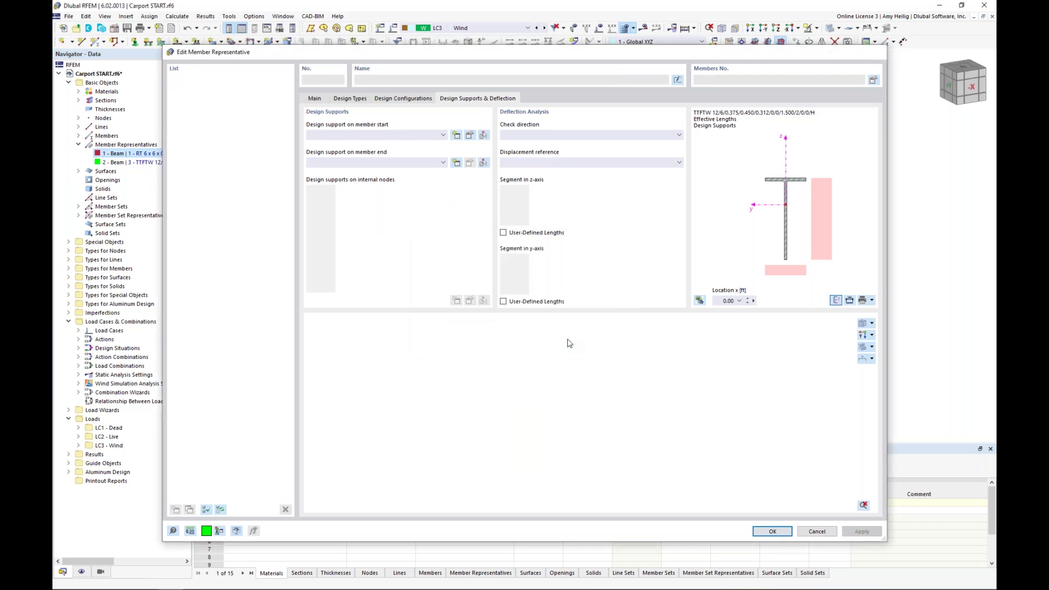
Open the Continuous Members representative for member sets 1-9 for editing.
{"action": "scroll", "coordinate": [386, 227], "scroll_direction": "up", "scroll_amount": 5}
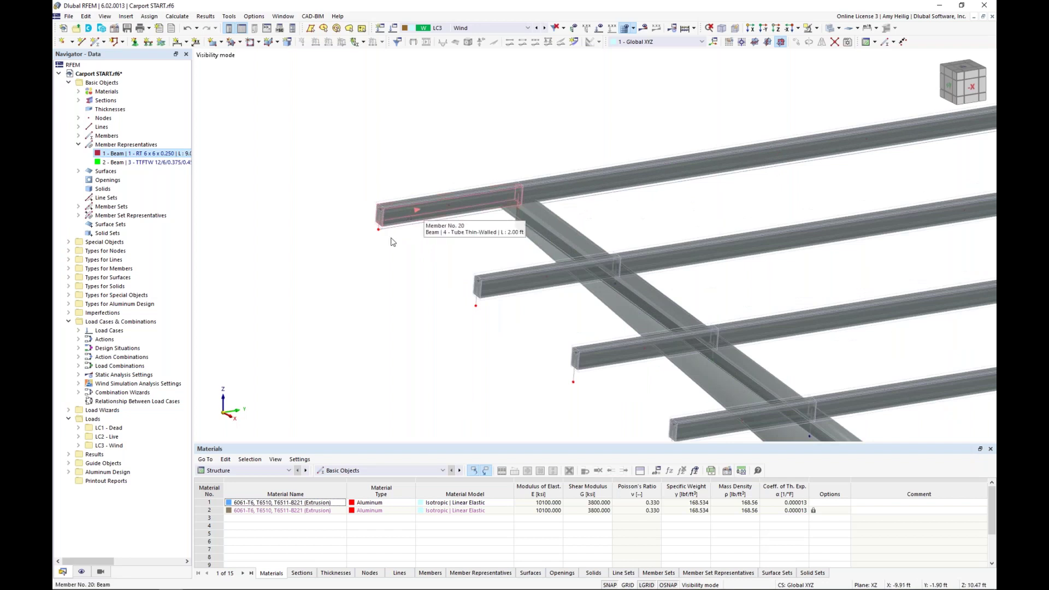
{"action": "scroll", "coordinate": [398, 239], "scroll_direction": "down", "scroll_amount": 5}
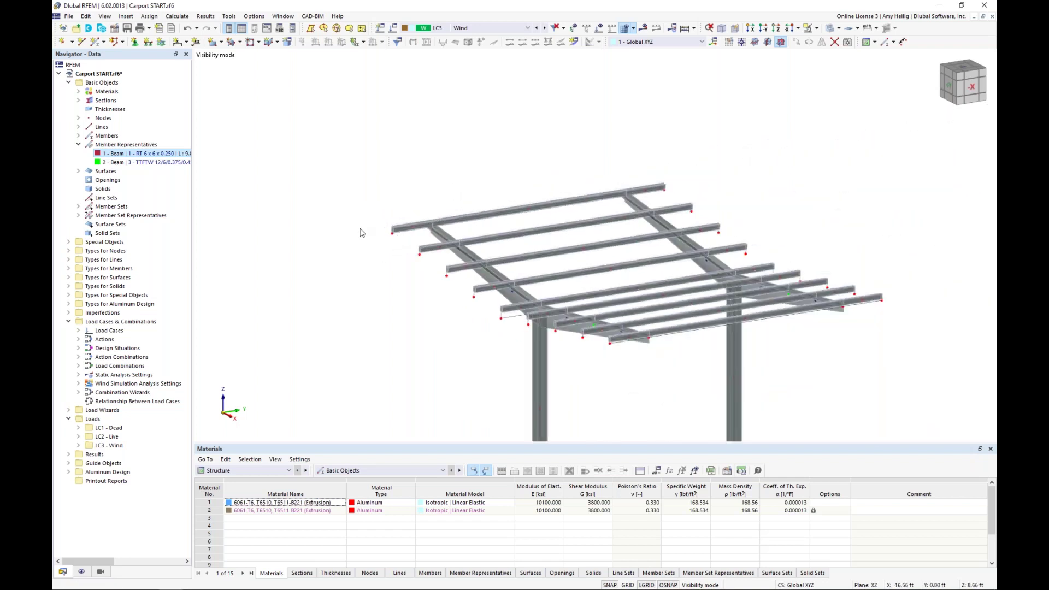
{"action": "left_click", "coordinate": [79, 216]}
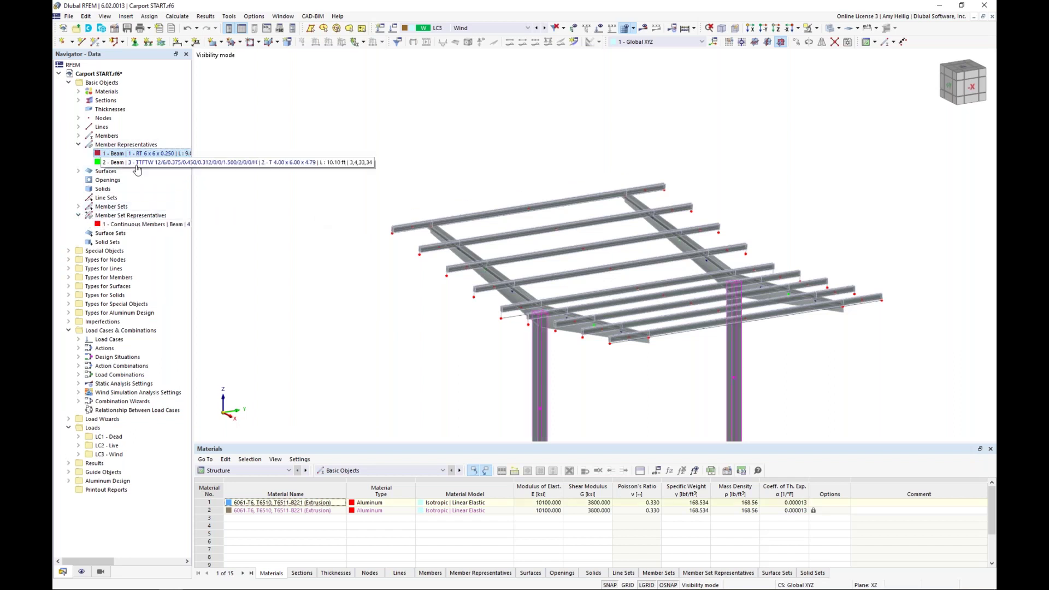
{"action": "left_click", "coordinate": [133, 227]}
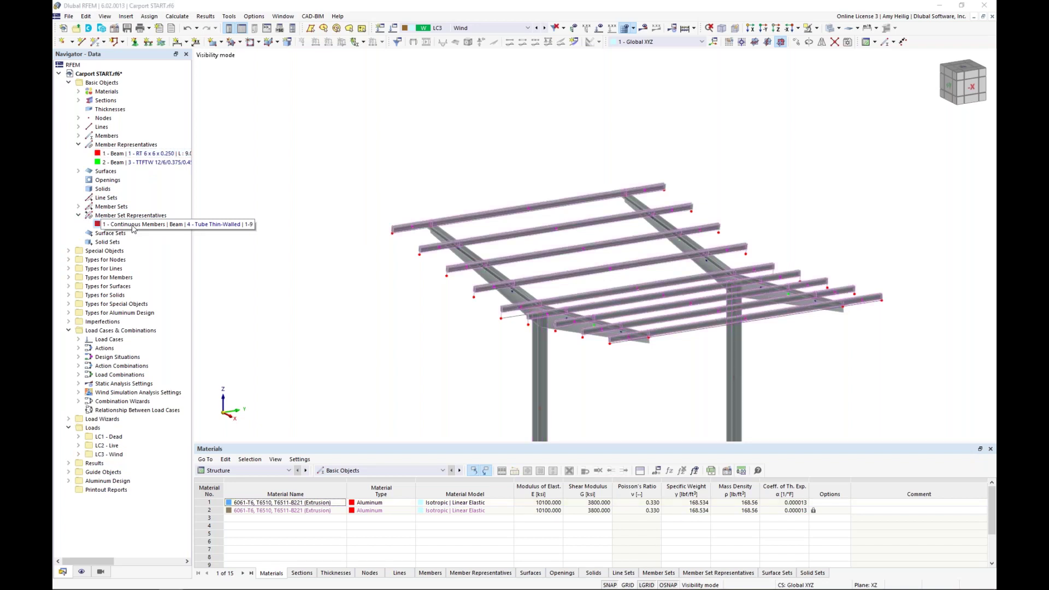
{"action": "double_click", "coordinate": [133, 225]}
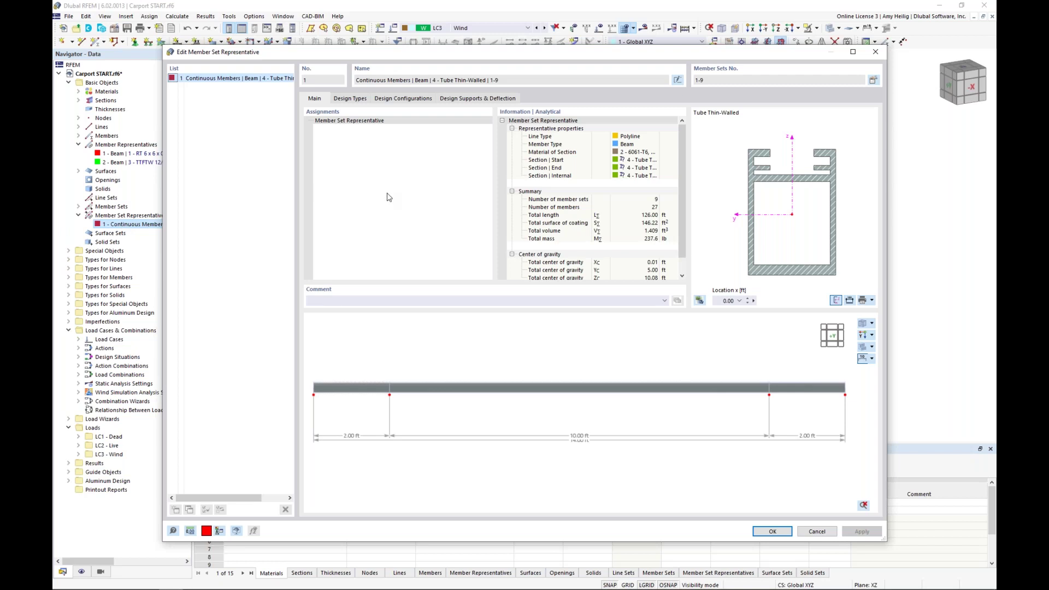
Create Standard effective lengths for member sets 1-9 and exclude torsional and lateral-torsional buckling from them.
{"action": "left_click", "coordinate": [359, 102]}
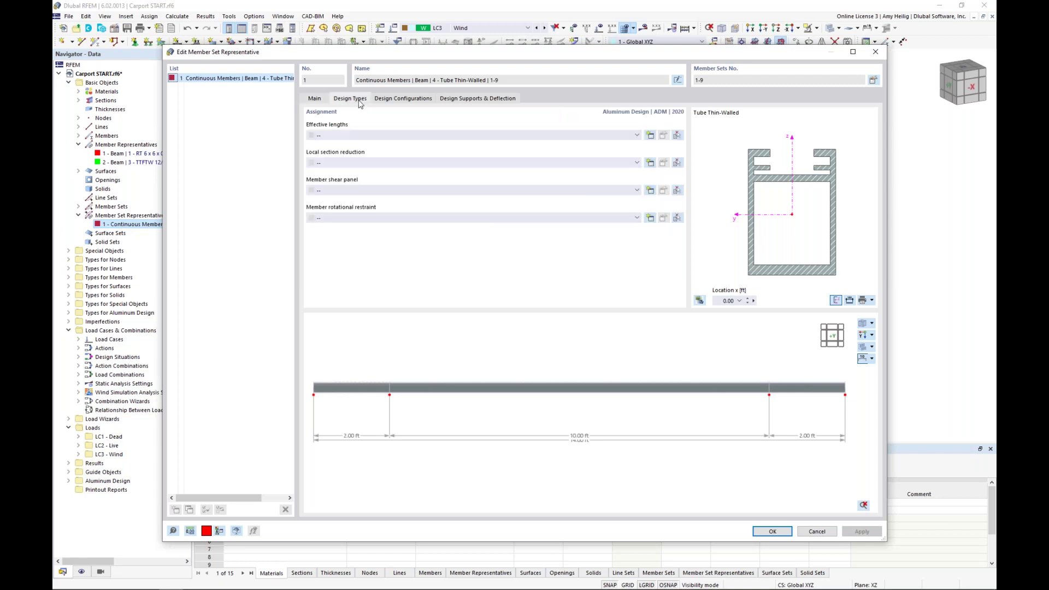
{"action": "left_click", "coordinate": [653, 136]}
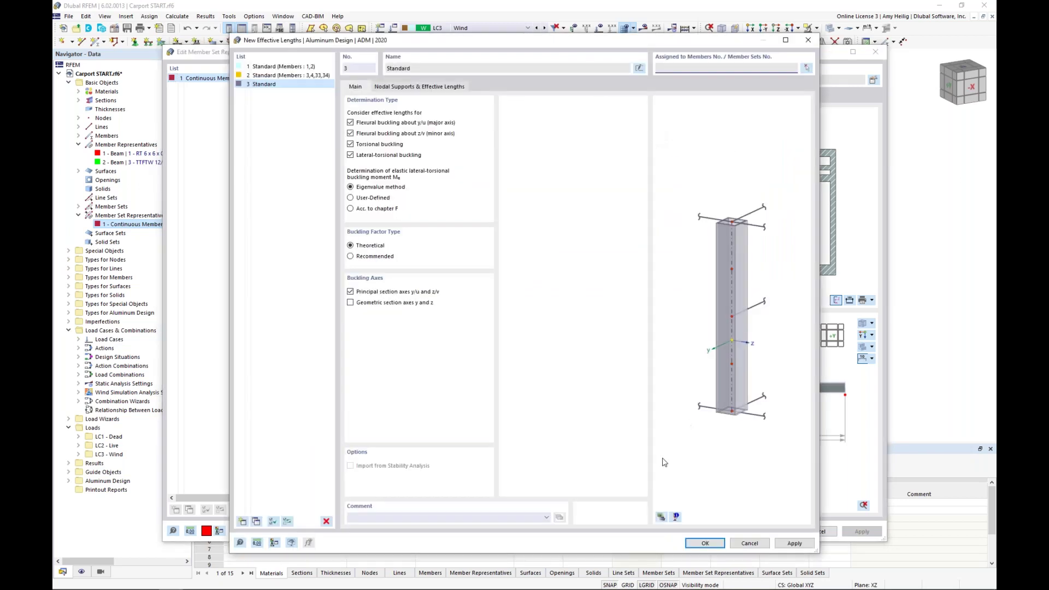
{"action": "left_click", "coordinate": [706, 543]}
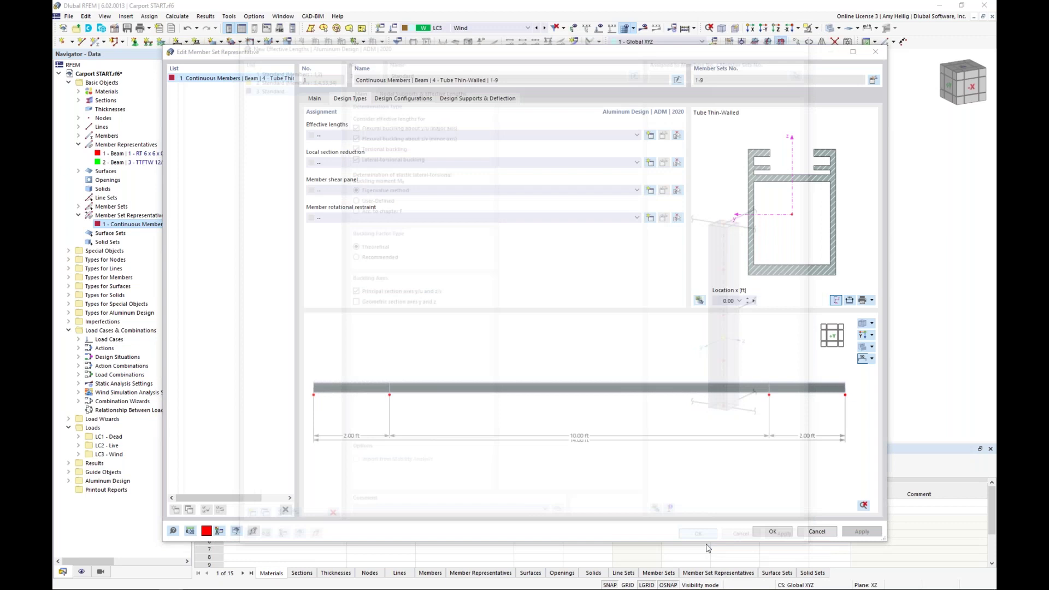
{"action": "left_click", "coordinate": [664, 136]}
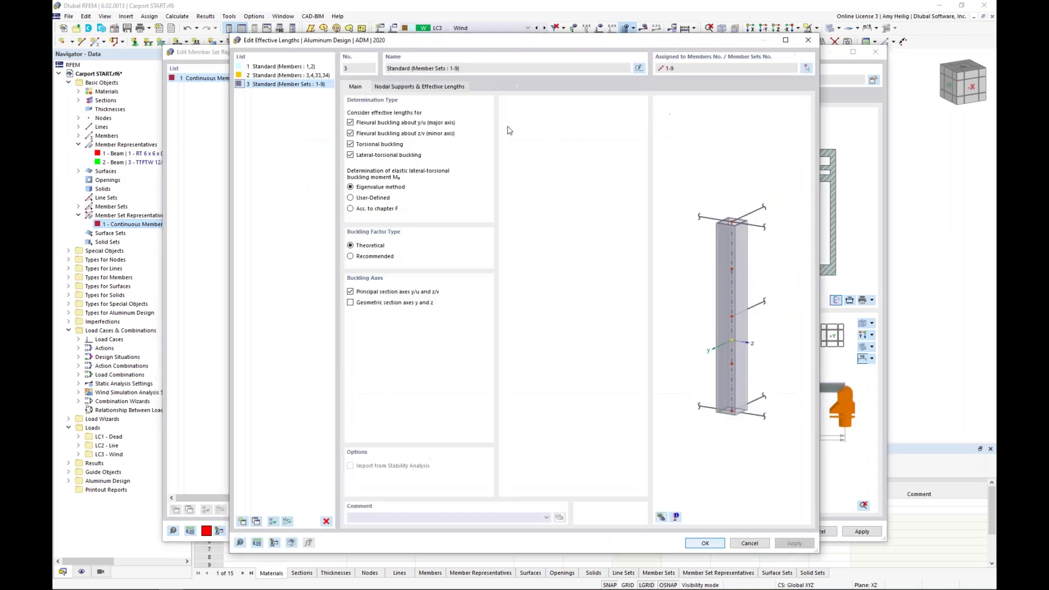
{"action": "left_click", "coordinate": [369, 145]}
{"action": "left_click", "coordinate": [372, 155]}
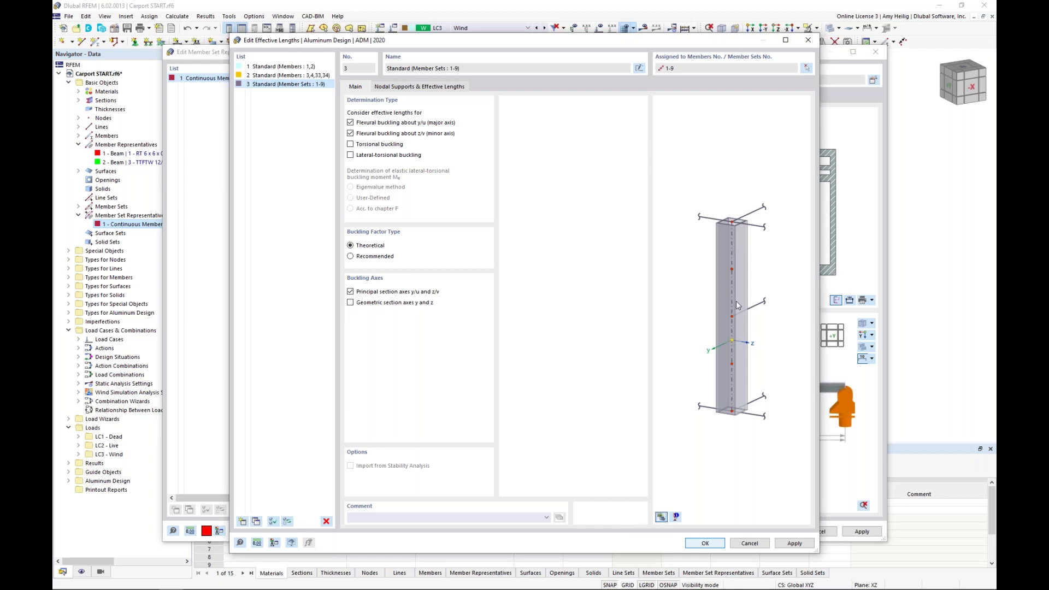
Show the carport model in the effective lengths preview and inspect the nodal supports at the member sets' start nodes.
{"action": "left_click", "coordinate": [661, 517]}
{"action": "scroll", "coordinate": [683, 305], "scroll_direction": "up", "scroll_amount": 3}
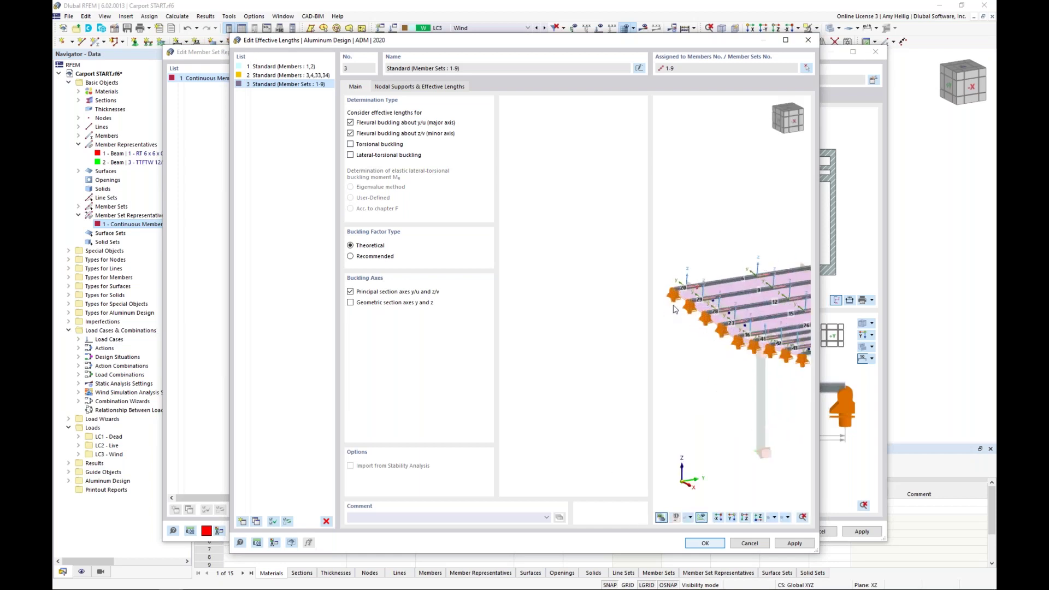
{"action": "left_click", "coordinate": [419, 88]}
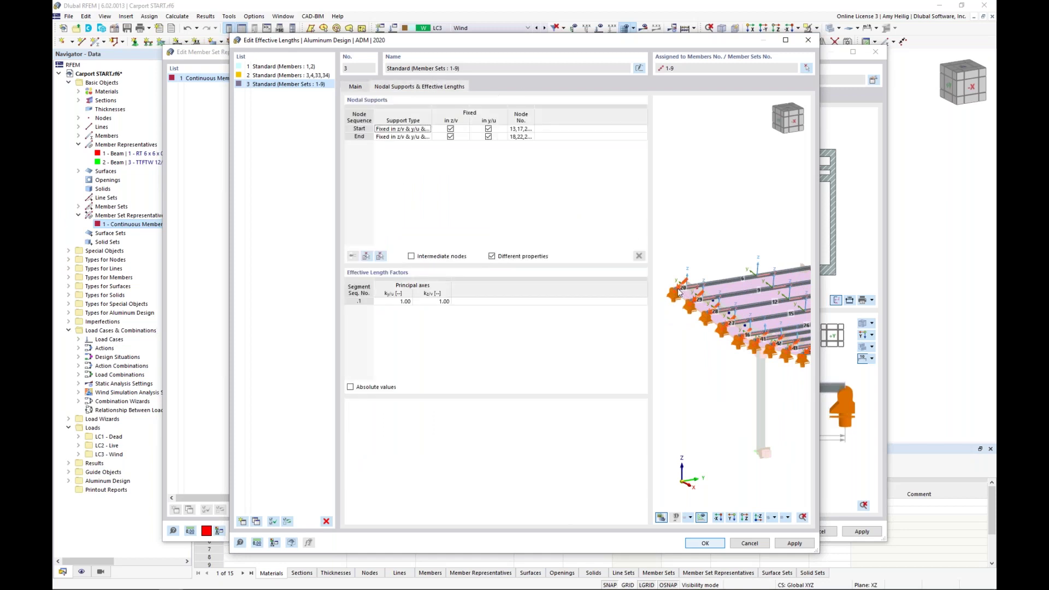
{"action": "scroll", "coordinate": [679, 293], "scroll_direction": "up", "scroll_amount": 4}
{"action": "left_click", "coordinate": [465, 132]}
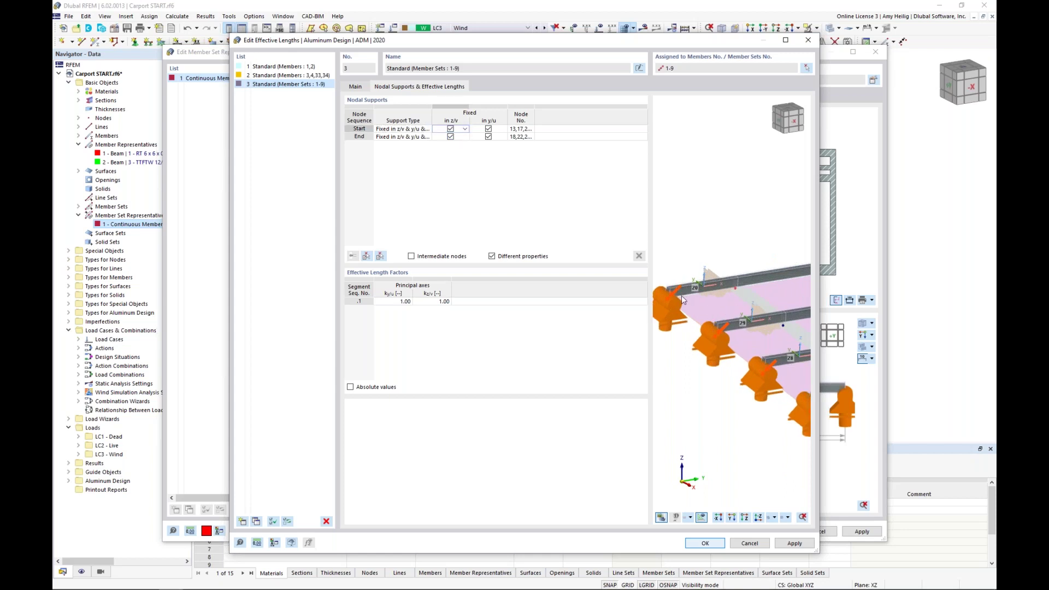
{"action": "scroll", "coordinate": [682, 299], "scroll_direction": "down", "scroll_amount": 4}
{"action": "scroll", "coordinate": [693, 298], "scroll_direction": "up", "scroll_amount": 4}
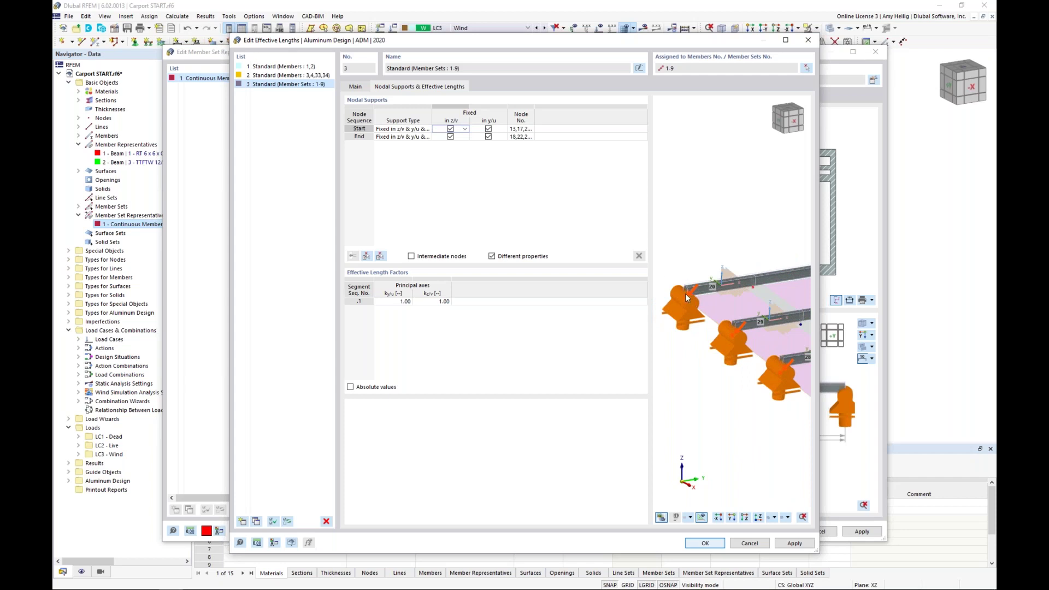
Include intermediate nodes in the nodal supports, picking member set 1 in the model for the effective length definition.
{"action": "left_click", "coordinate": [412, 258]}
{"action": "left_click", "coordinate": [367, 257]}
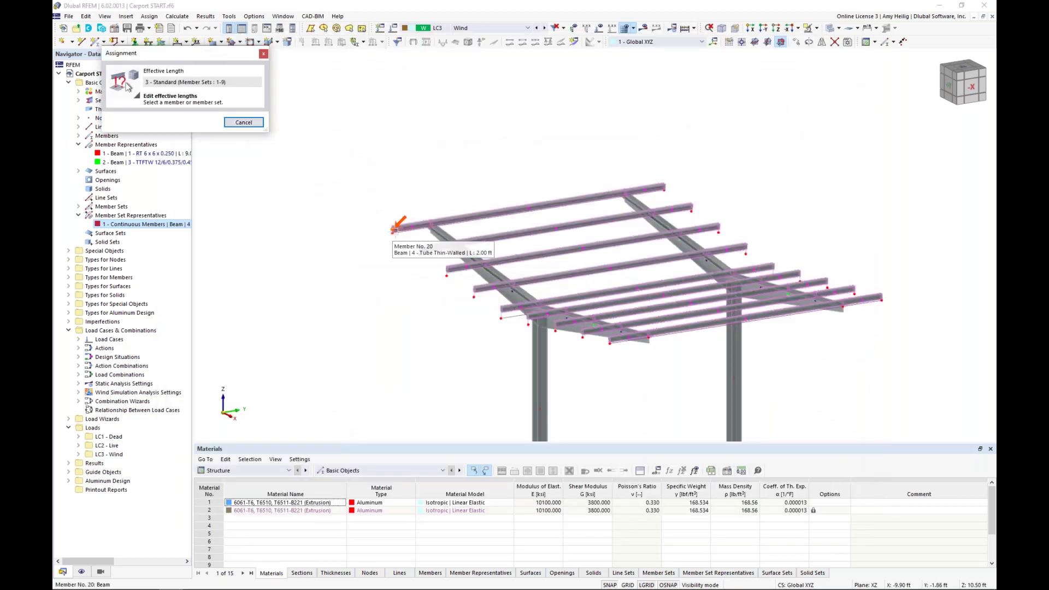
{"action": "scroll", "coordinate": [391, 238], "scroll_direction": "up", "scroll_amount": 5}
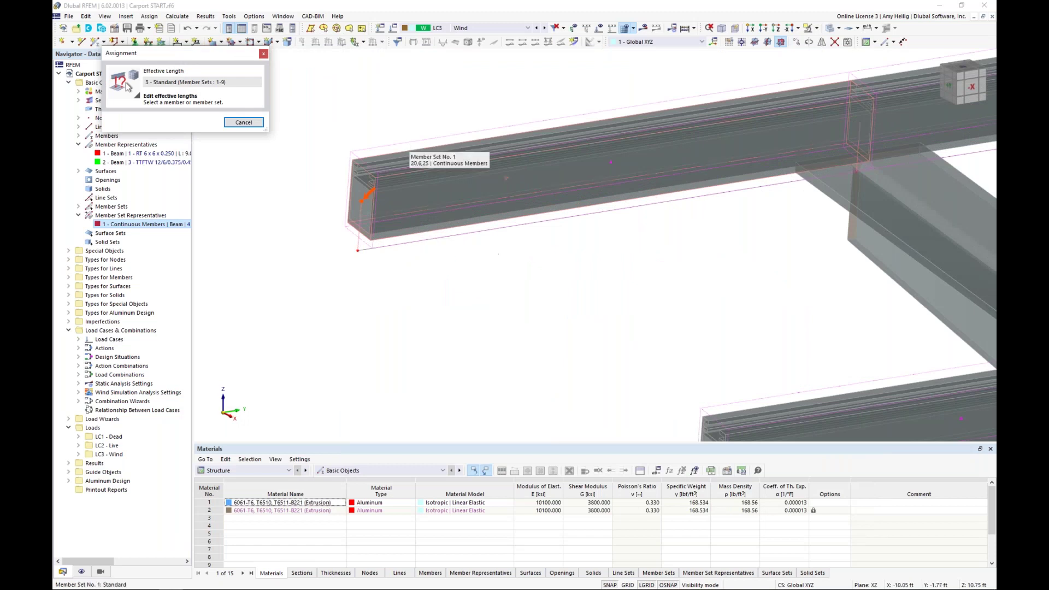
{"action": "left_click", "coordinate": [408, 142]}
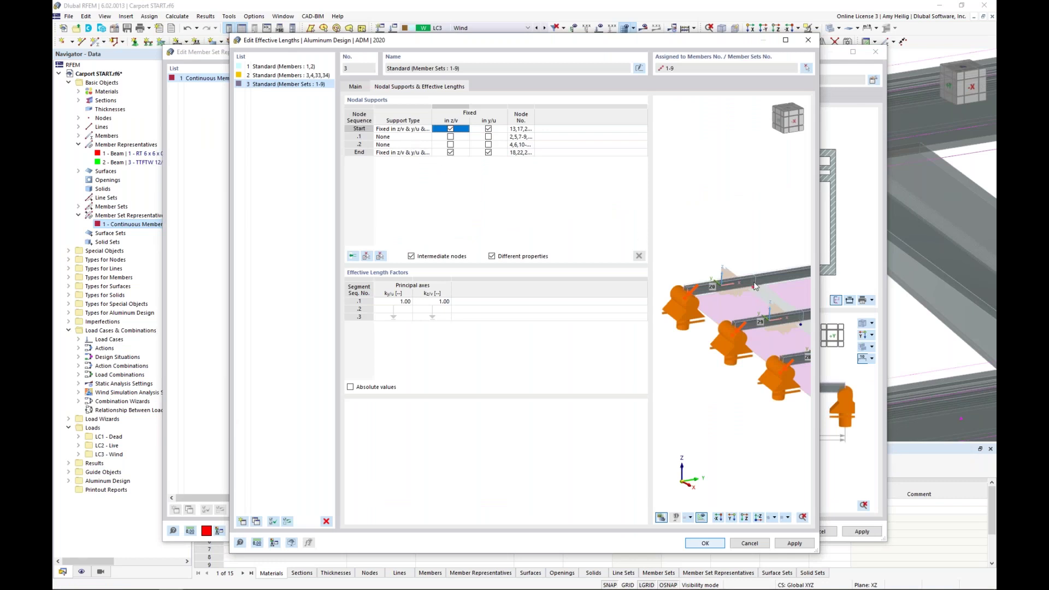
Remove the z/v and y/u fixity from the Start and End nodes so both have support type None.
{"action": "left_click", "coordinate": [450, 130]}
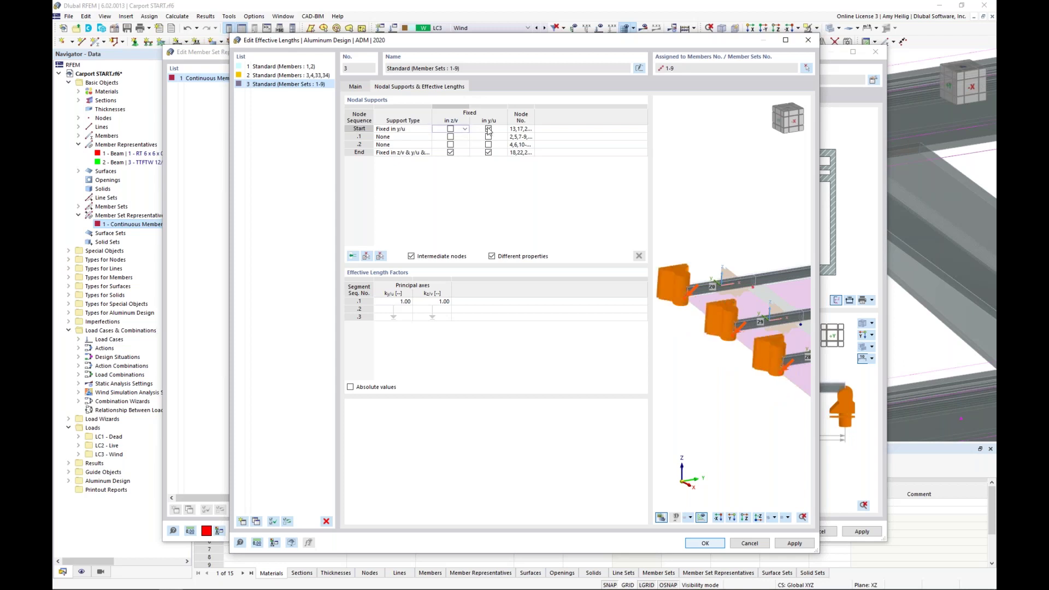
{"action": "left_click", "coordinate": [488, 129]}
{"action": "left_click", "coordinate": [451, 152]}
{"action": "left_click", "coordinate": [489, 152]}
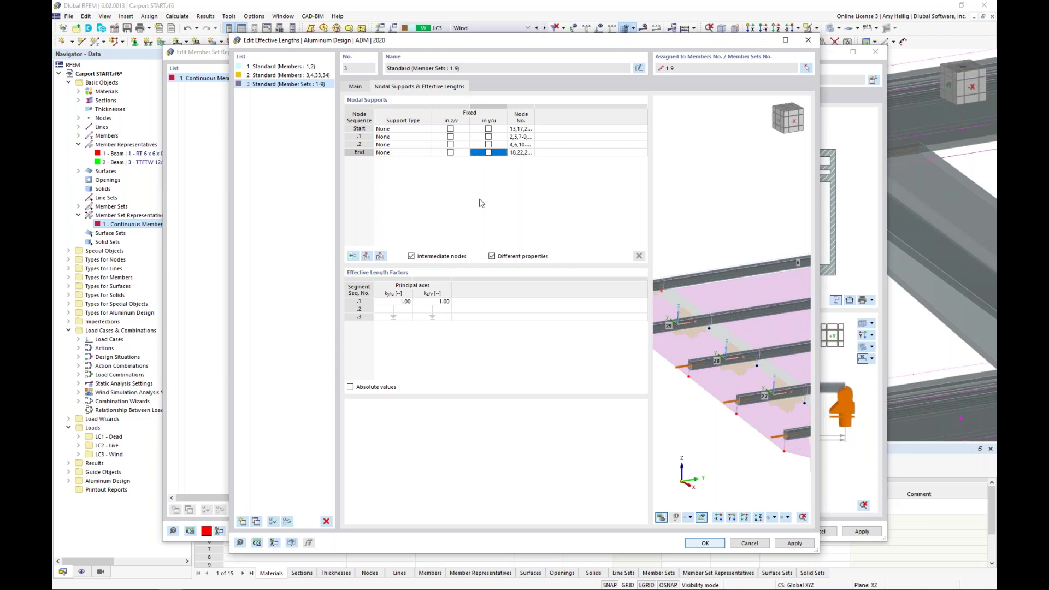
Fix intermediate nodes .1 and .2 in both z/v and y/u, and accept the member sets' effective lengths.
{"action": "left_click", "coordinate": [451, 136]}
{"action": "left_click", "coordinate": [488, 137]}
{"action": "left_click", "coordinate": [451, 144]}
{"action": "left_click", "coordinate": [488, 144]}
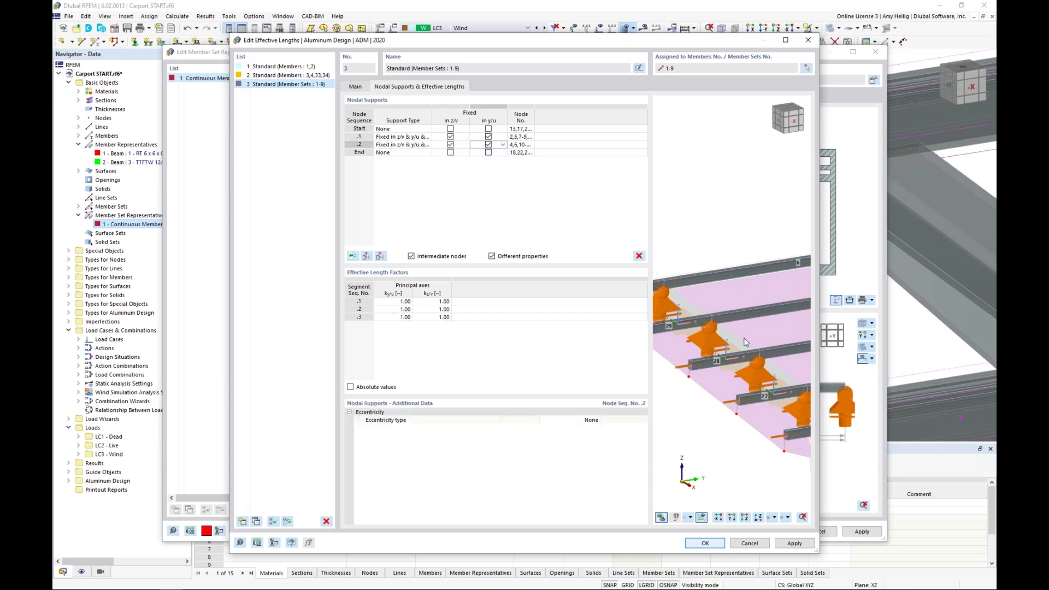
{"action": "left_click", "coordinate": [698, 544]}
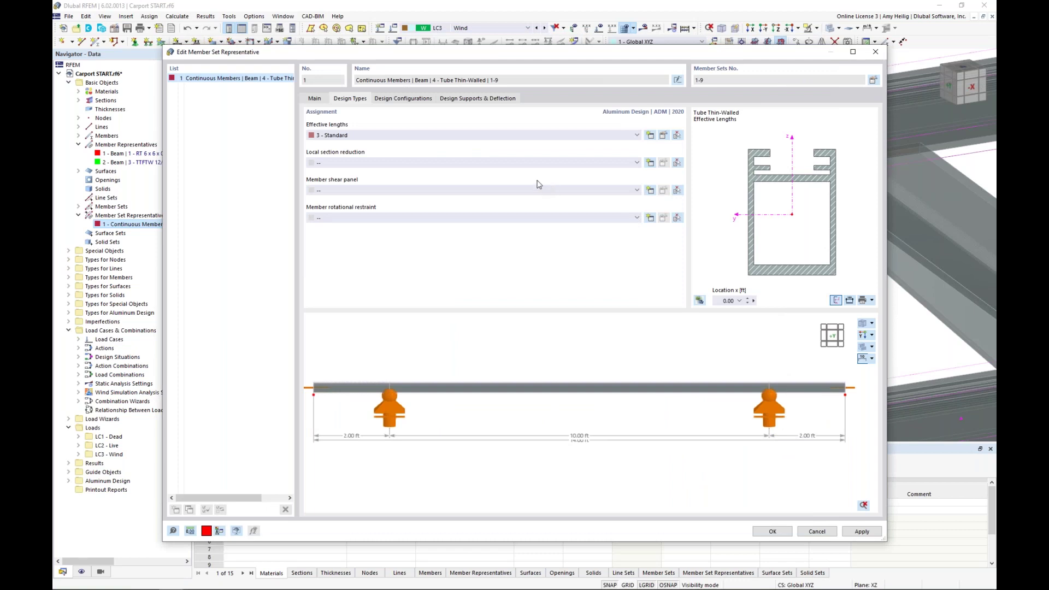
Create a General design support at the first internal node, active in the z-axis only with a 4 in support width.
{"action": "left_click", "coordinate": [488, 99]}
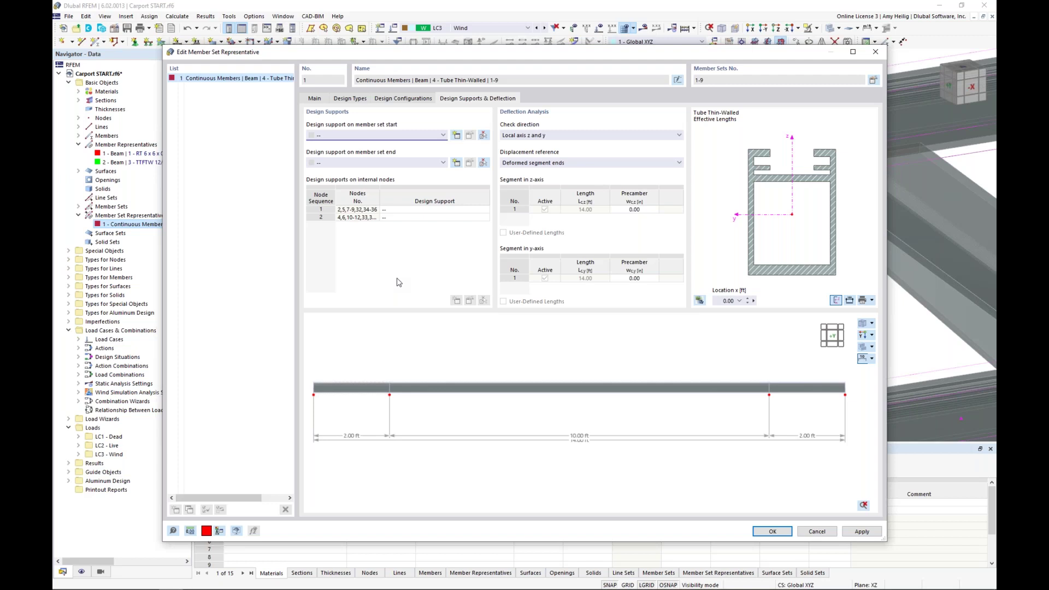
{"action": "left_click", "coordinate": [409, 211]}
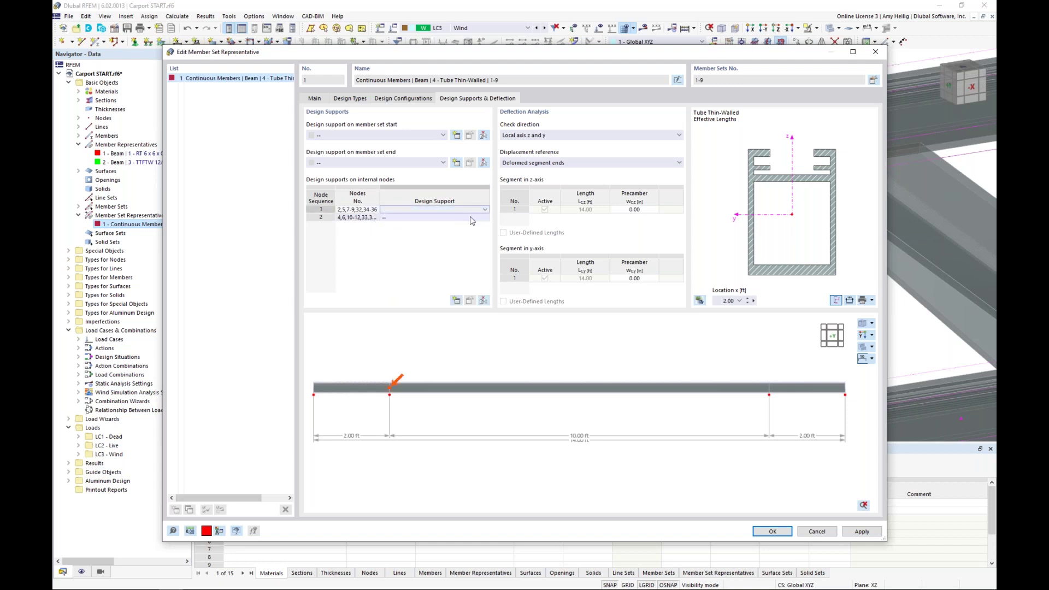
{"action": "left_click", "coordinate": [485, 212]}
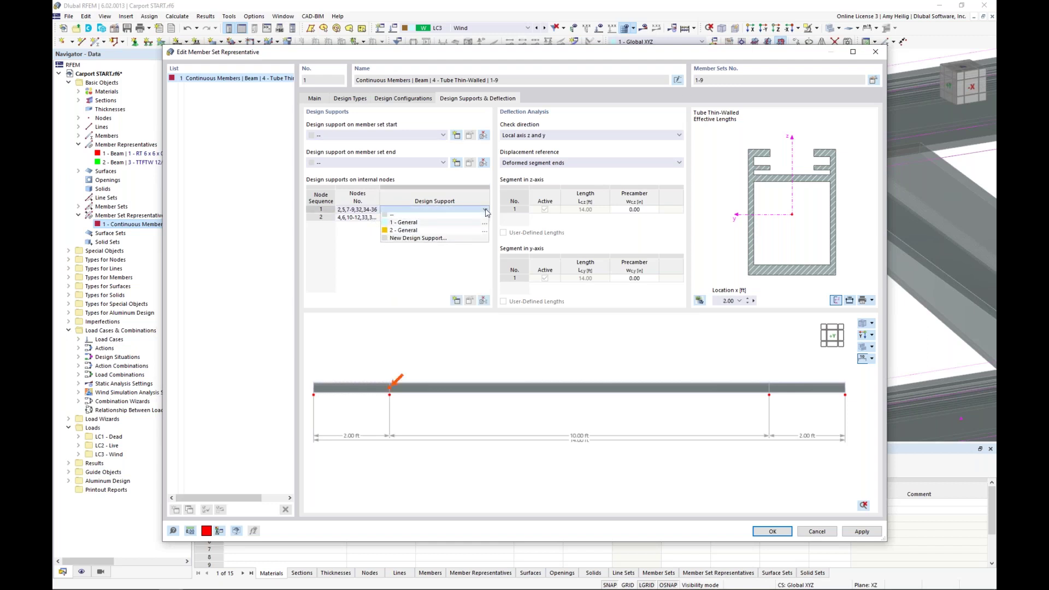
{"action": "left_click", "coordinate": [473, 240]}
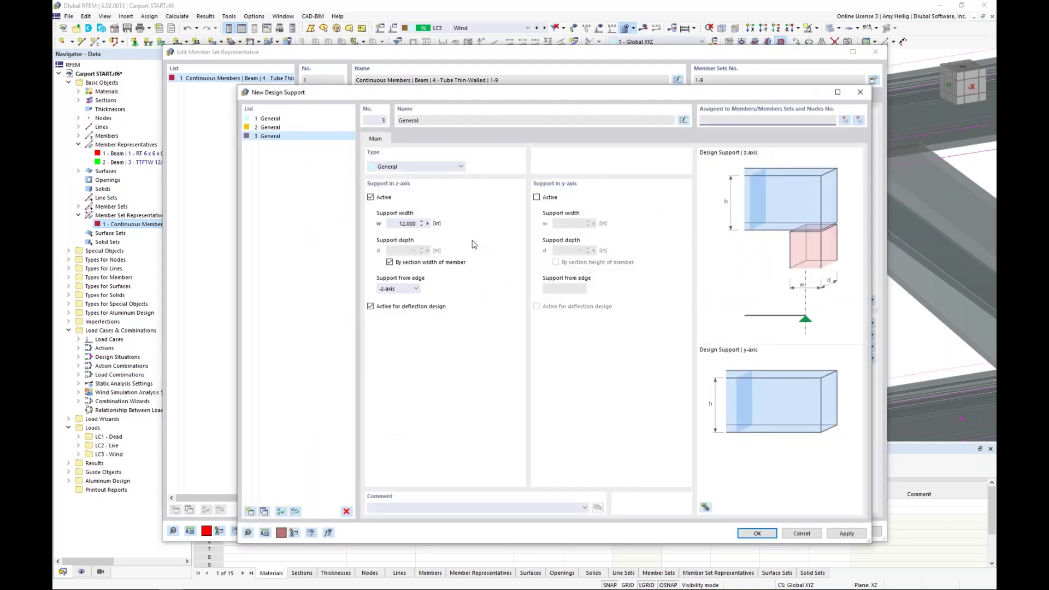
{"action": "left_click", "coordinate": [392, 224]}
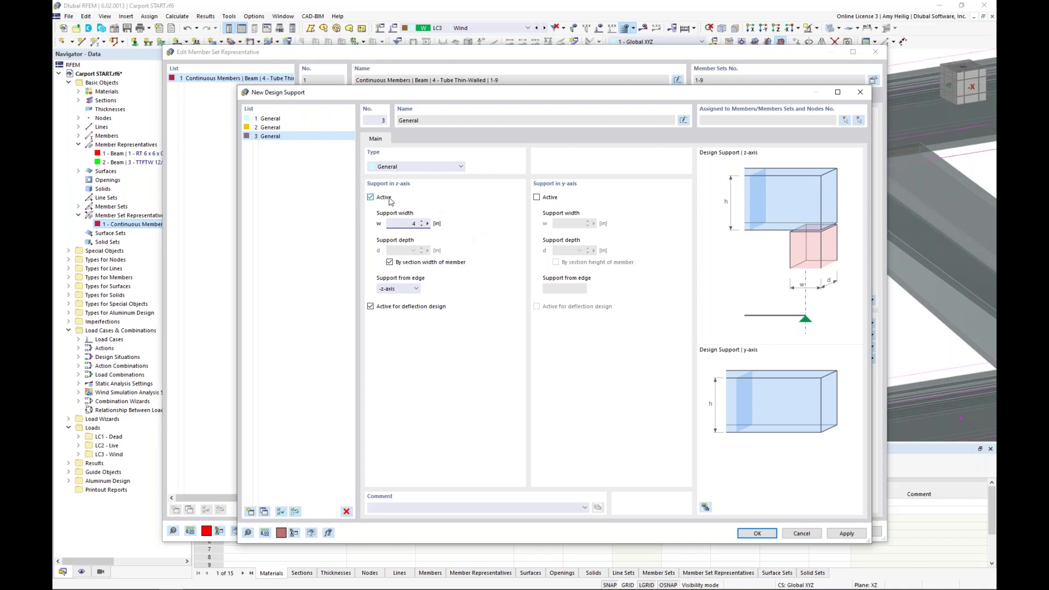
{"action": "left_click", "coordinate": [756, 533]}
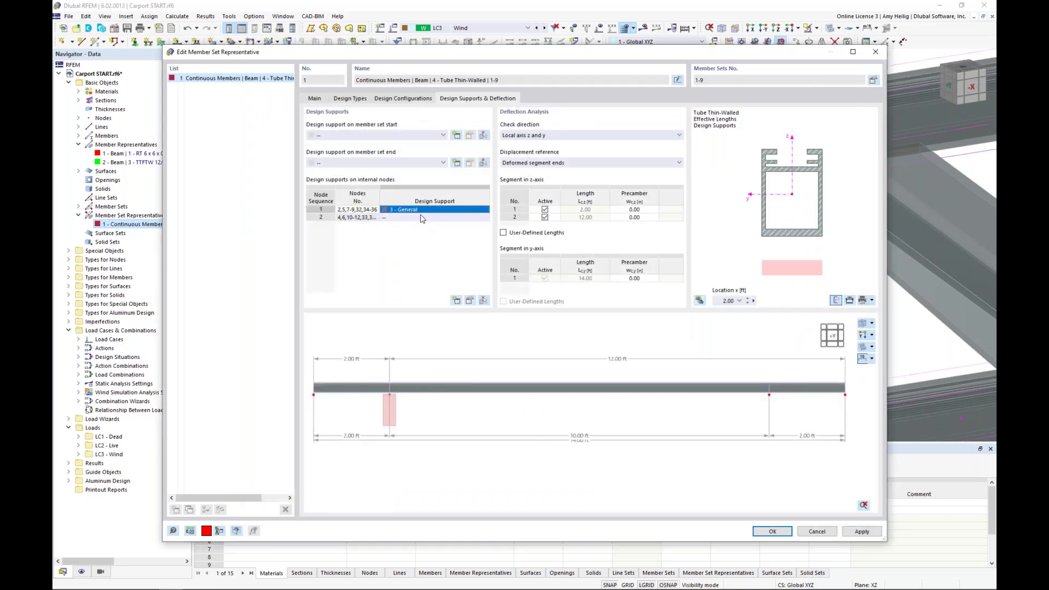
Assign design support 3 - General to the second internal node and save the member set representative.
{"action": "left_click", "coordinate": [422, 218]}
{"action": "left_click", "coordinate": [485, 218]}
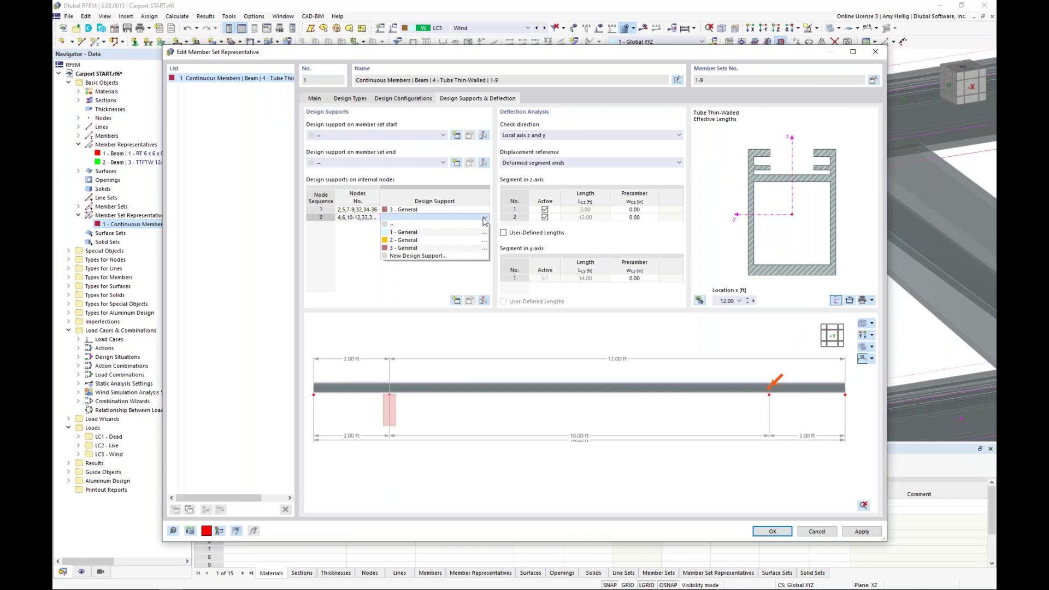
{"action": "left_click", "coordinate": [474, 248]}
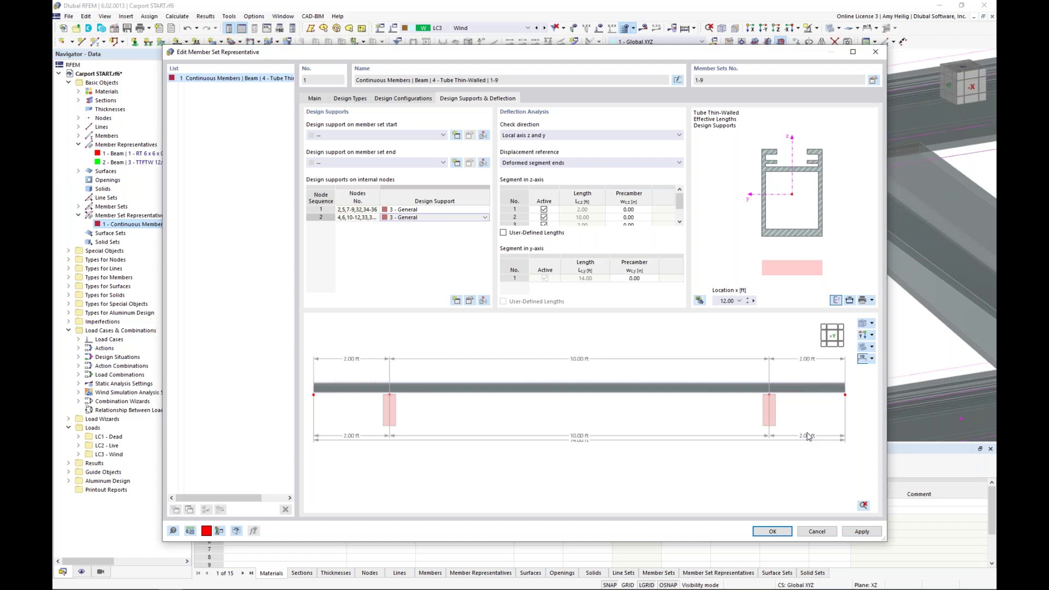
{"action": "left_click", "coordinate": [773, 532]}
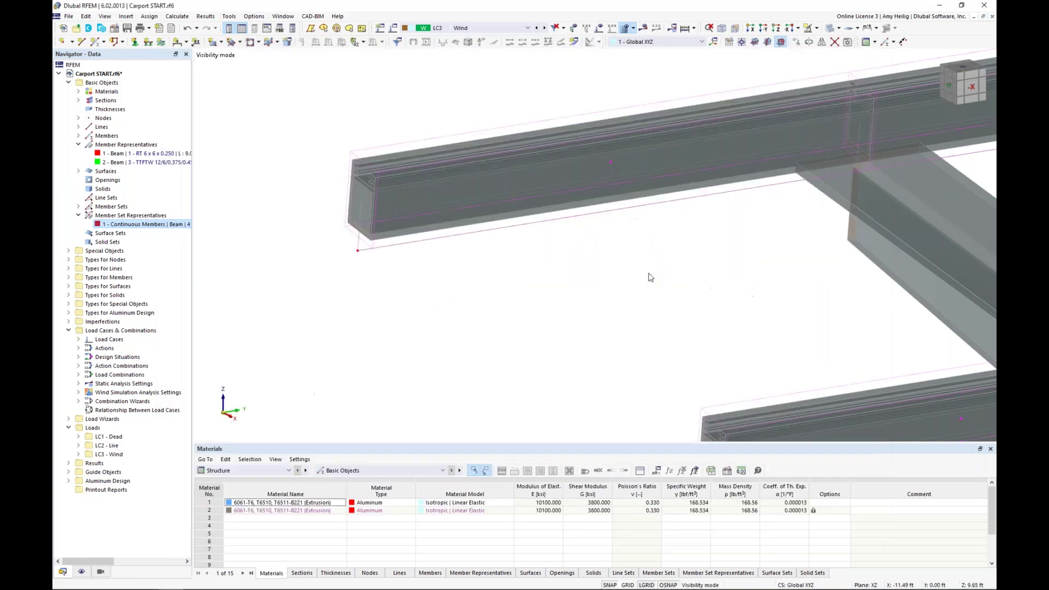
Display the design supports on the carport model and switch the model to wireframe rendering.
{"action": "scroll", "coordinate": [650, 278], "scroll_direction": "down", "scroll_amount": 5}
{"action": "middle_click_drag", "start_coordinate": [733, 243], "coordinate": [562, 216]}
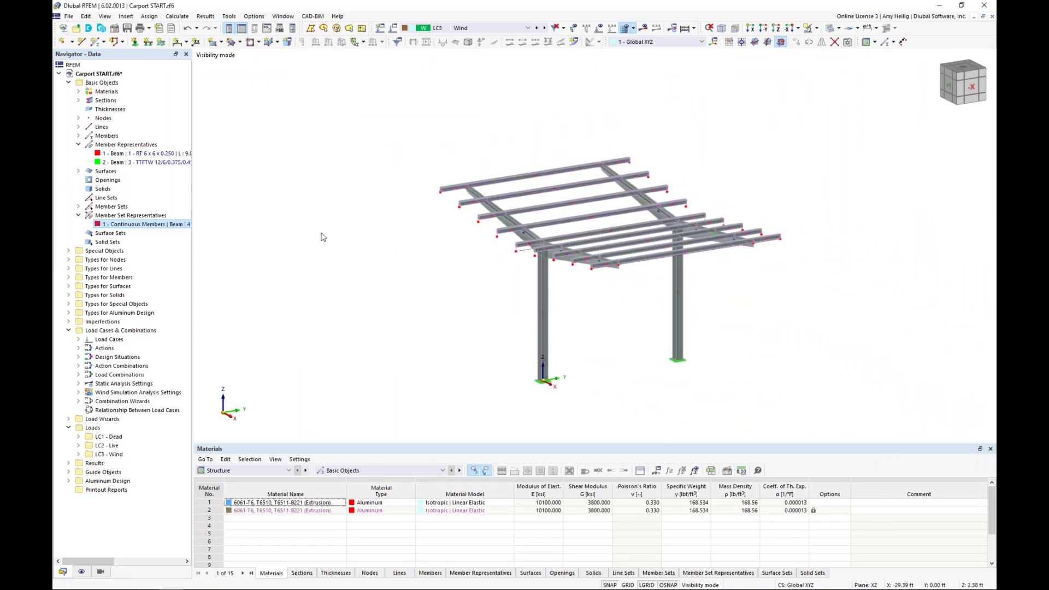
{"action": "mouse_move", "coordinate": [100, 586]}
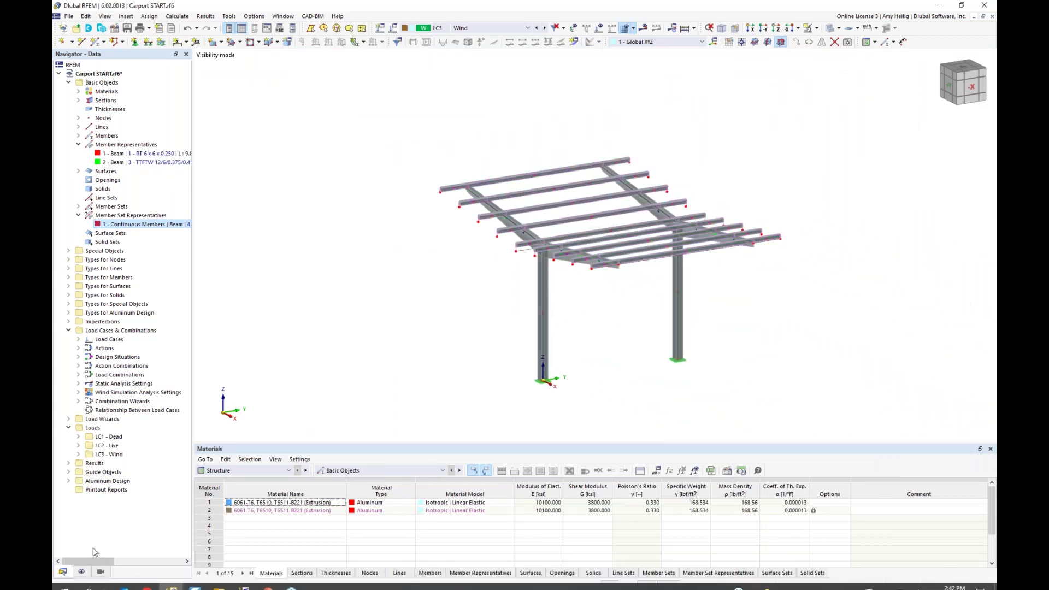
{"action": "left_click", "coordinate": [82, 572]}
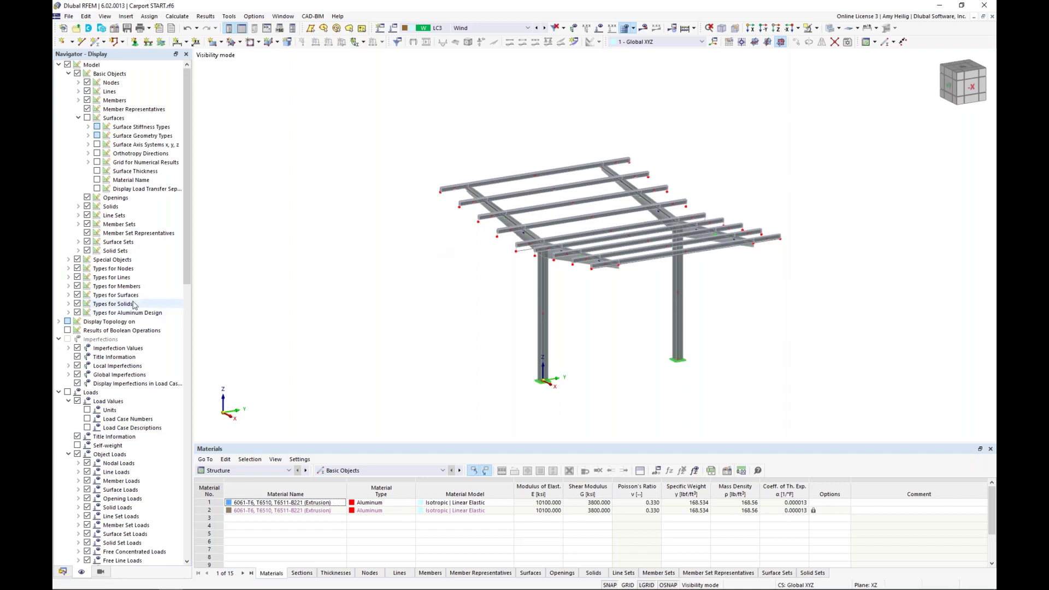
{"action": "left_click", "coordinate": [68, 287]}
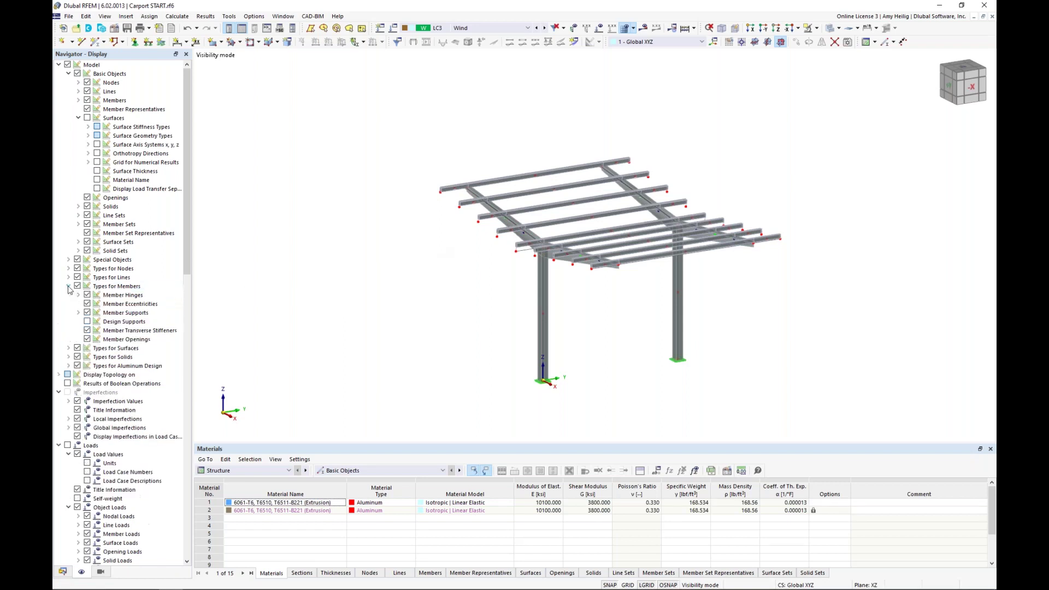
{"action": "left_click", "coordinate": [87, 321]}
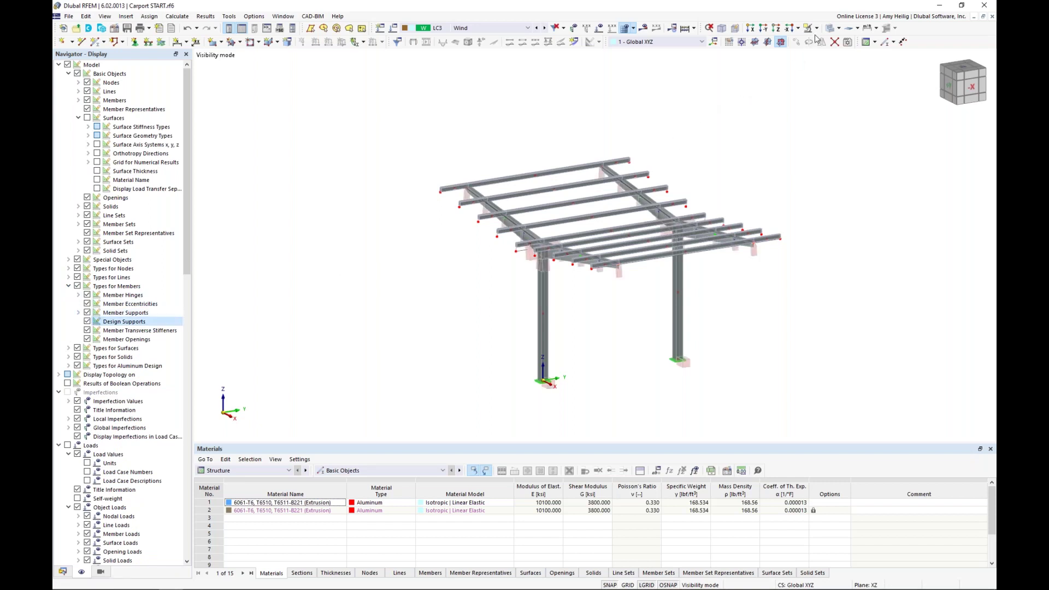
{"action": "left_click", "coordinate": [831, 29]}
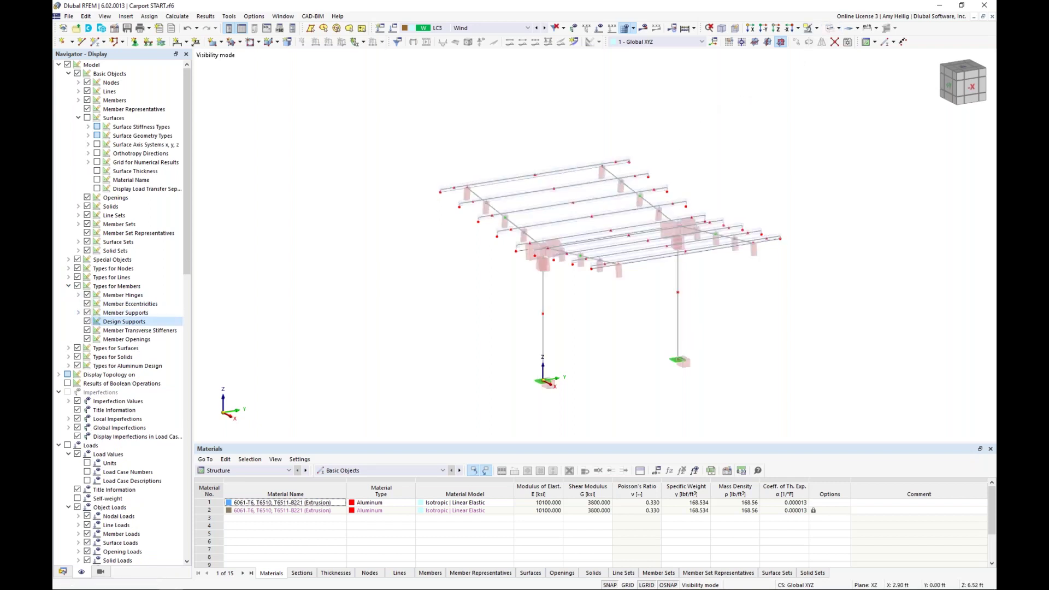
Examine the design supports on the columns, tapered beams and purlins, and turn their display off again.
{"action": "scroll", "coordinate": [610, 247], "scroll_direction": "up", "scroll_amount": 4}
{"action": "scroll", "coordinate": [610, 247], "scroll_direction": "up", "scroll_amount": 3}
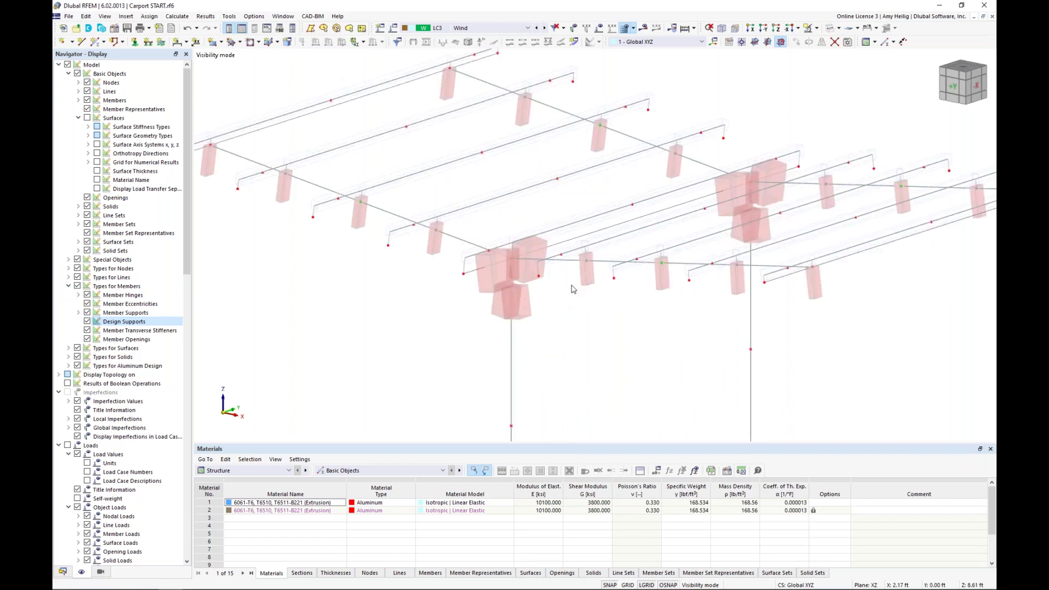
{"action": "scroll", "coordinate": [509, 263], "scroll_direction": "down", "scroll_amount": 4}
{"action": "scroll", "coordinate": [611, 313], "scroll_direction": "down", "scroll_amount": 3}
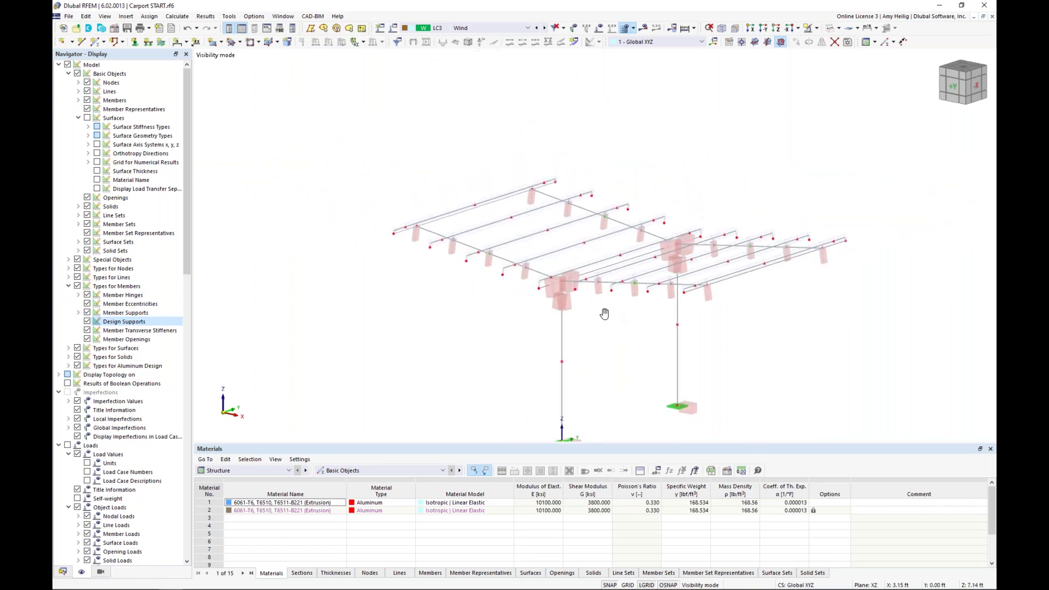
{"action": "left_click", "coordinate": [87, 321]}
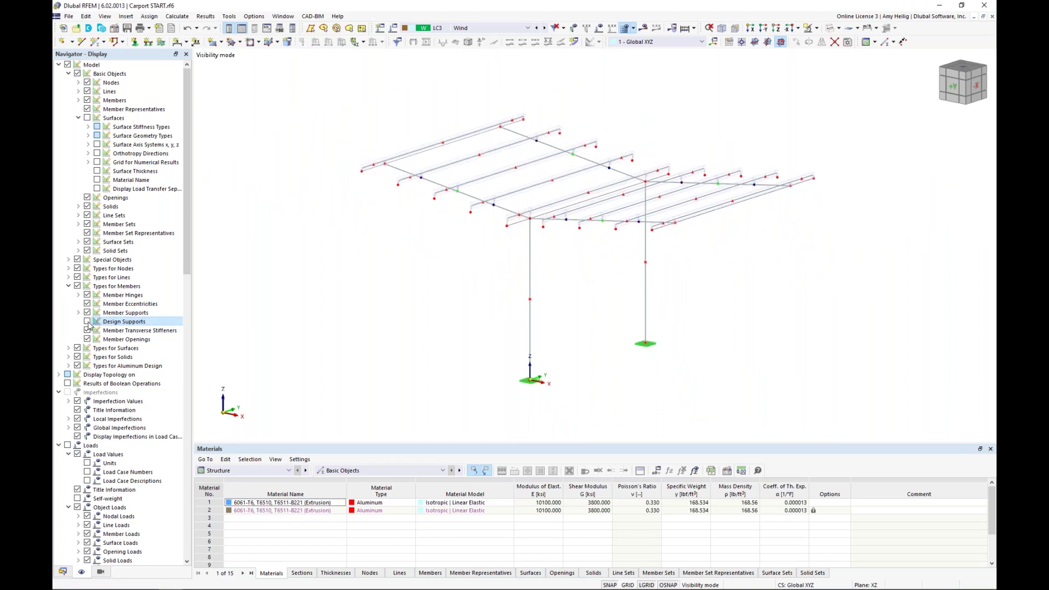
Display the nodal supports of the aluminum member effective lengths, examine them on the carport, and turn their display off again.
{"action": "left_click", "coordinate": [69, 366]}
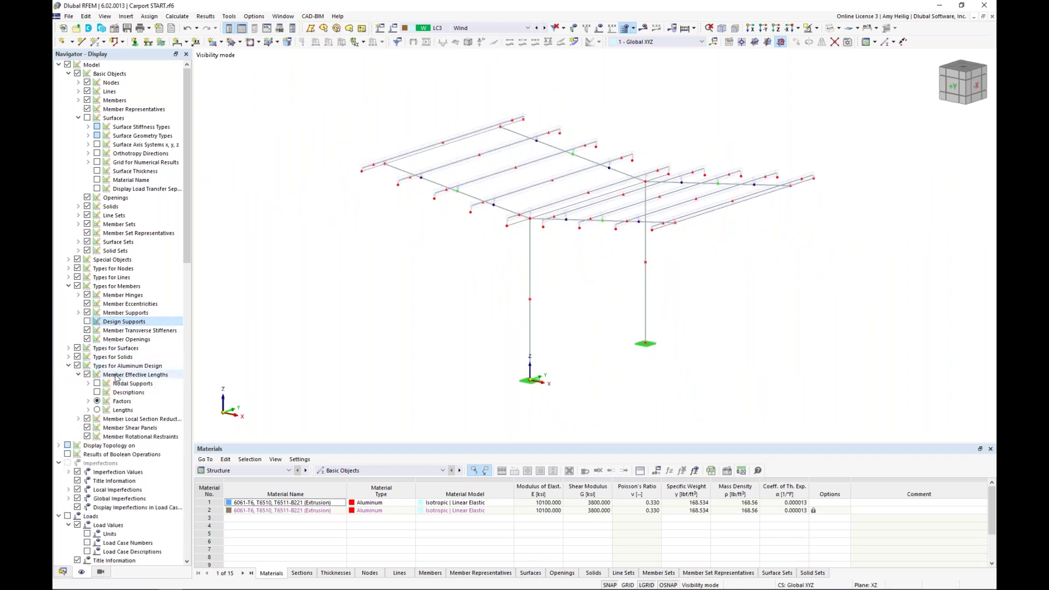
{"action": "left_click", "coordinate": [97, 383]}
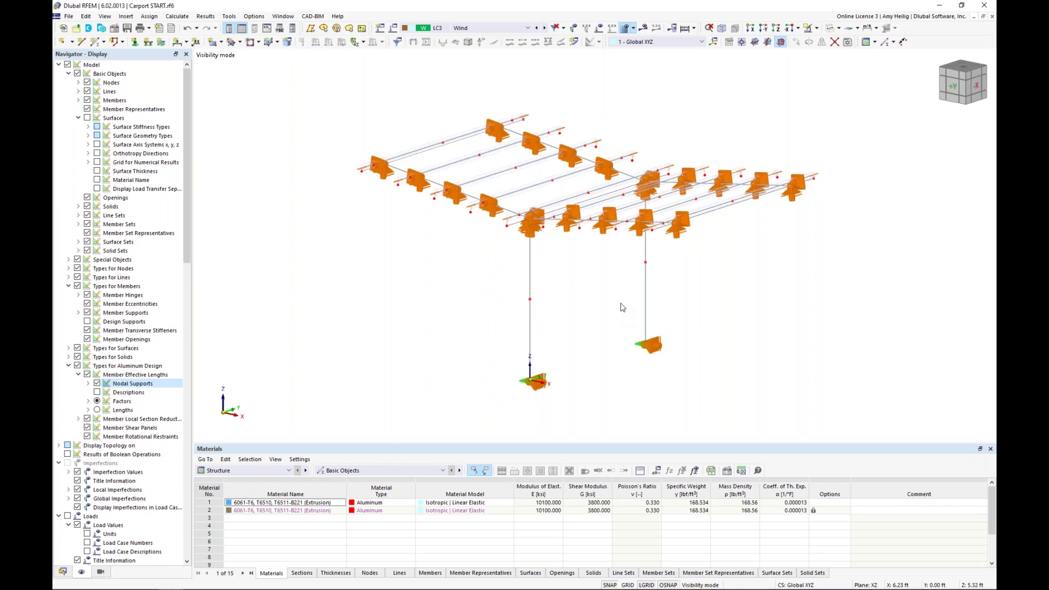
{"action": "middle_click_drag", "start_coordinate": [623, 302], "coordinate": [582, 310], "text": "ctrl"}
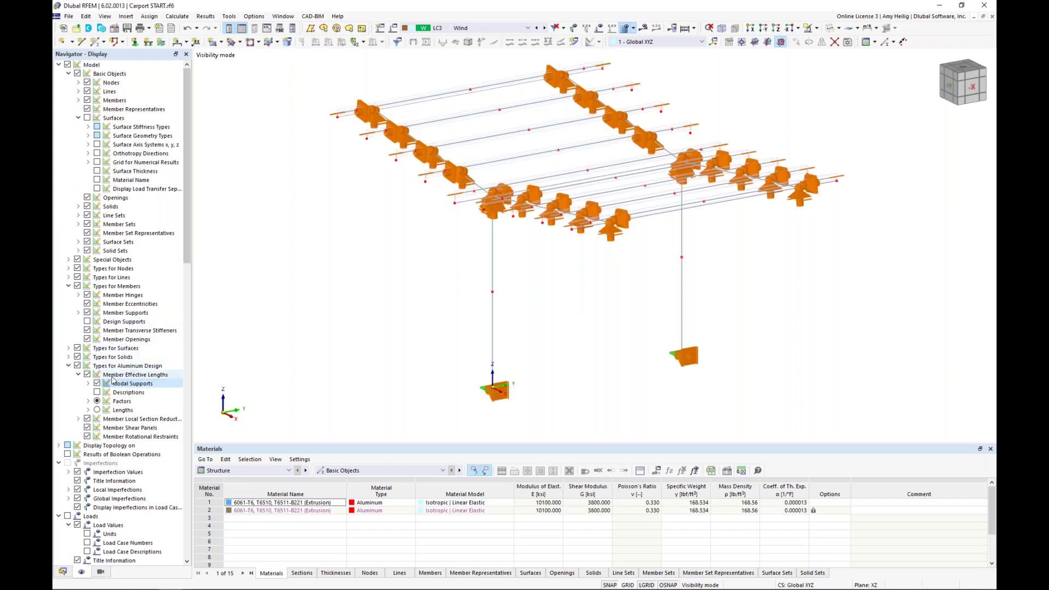
{"action": "left_click", "coordinate": [97, 383]}
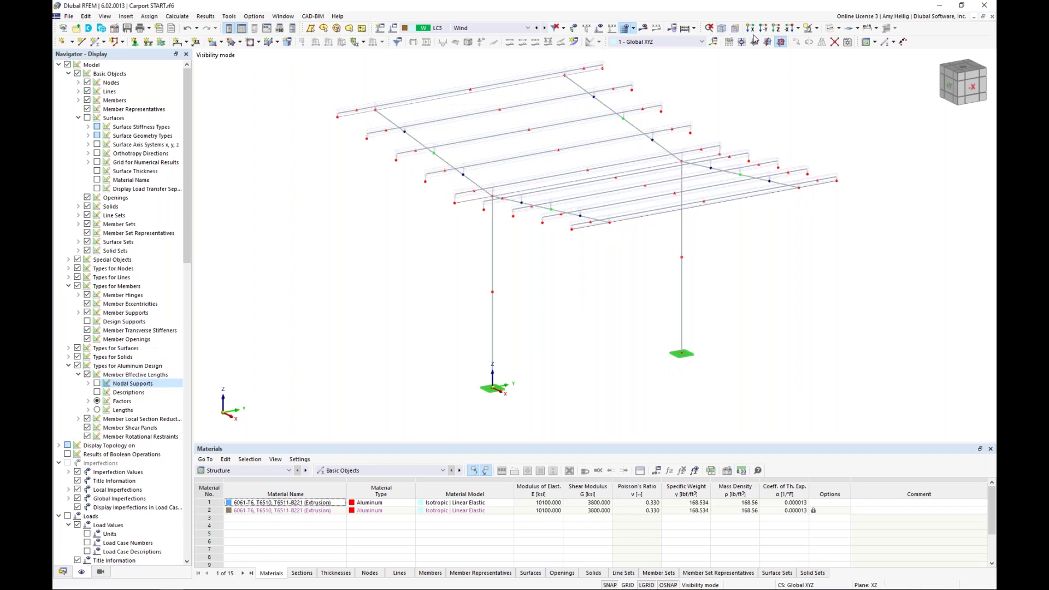
Switch the carport from wireframe to solid rendering and display its surfaces.
{"action": "left_click", "coordinate": [830, 30]}
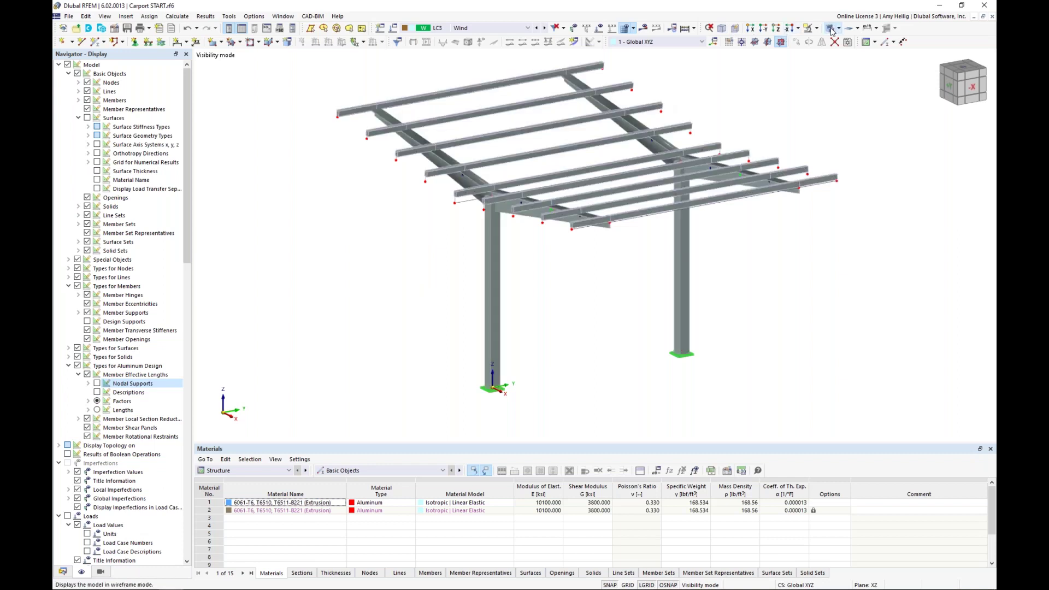
{"action": "left_click", "coordinate": [831, 29]}
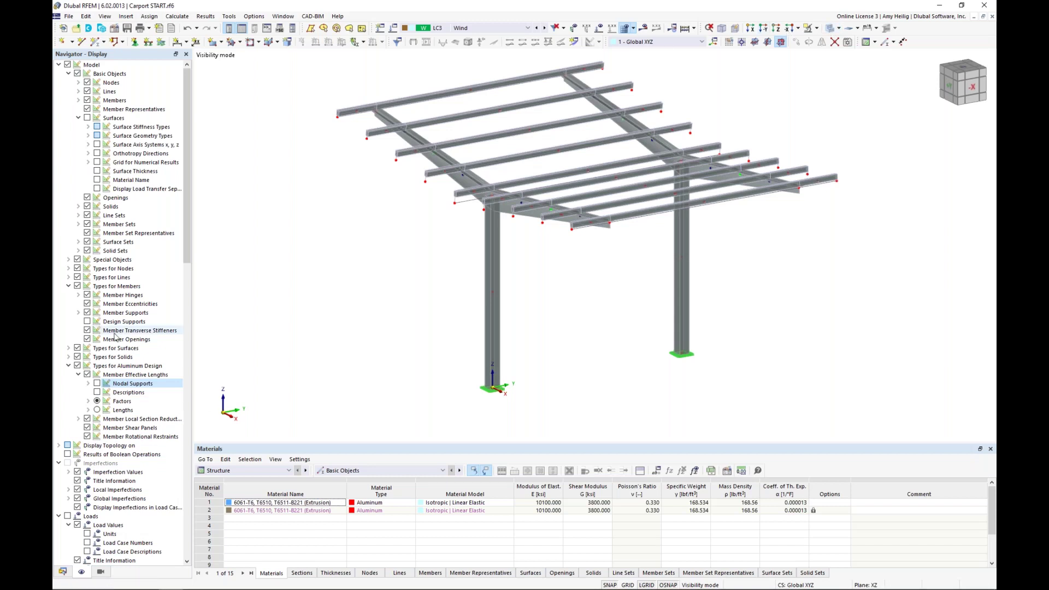
{"action": "left_click", "coordinate": [88, 118]}
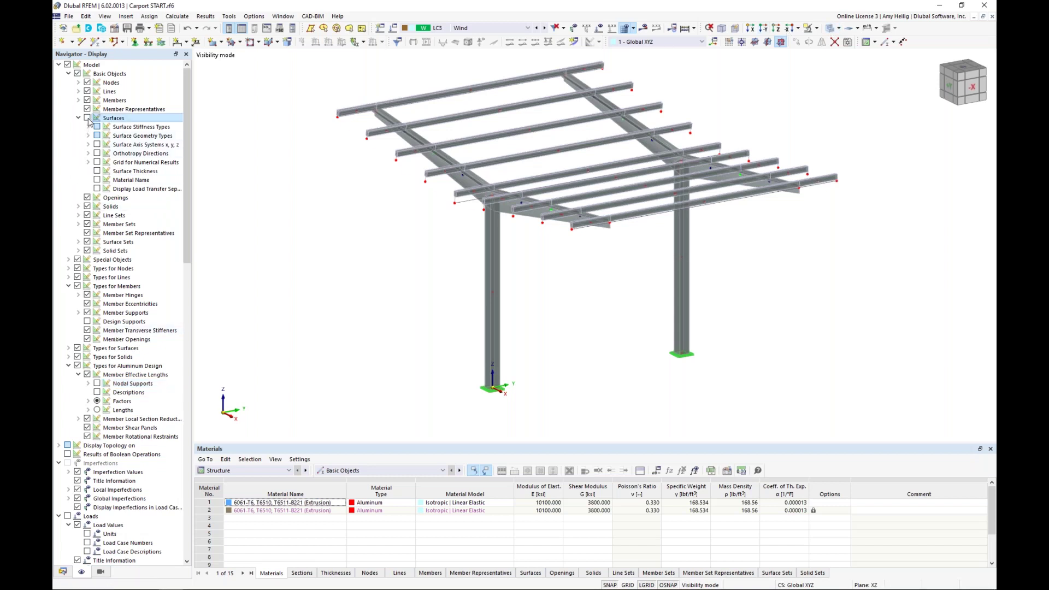
{"action": "middle_click_drag", "start_coordinate": [304, 221], "coordinate": [371, 269]}
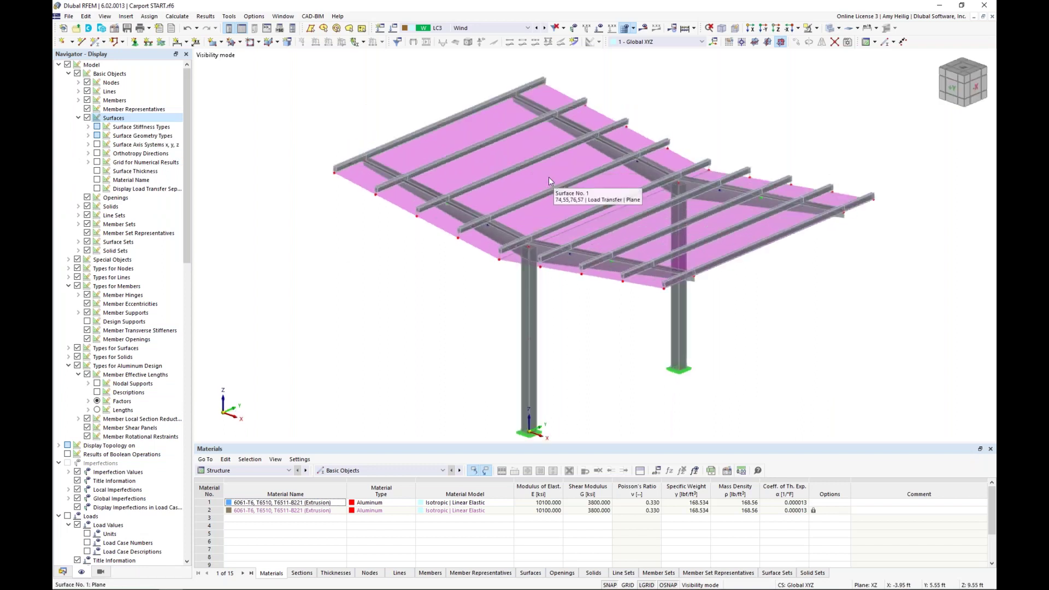
Review surface 1's stiffness type and load transfer direction options, and close its settings without changes.
{"action": "left_click", "coordinate": [549, 176]}
{"action": "double_click", "coordinate": [549, 176]}
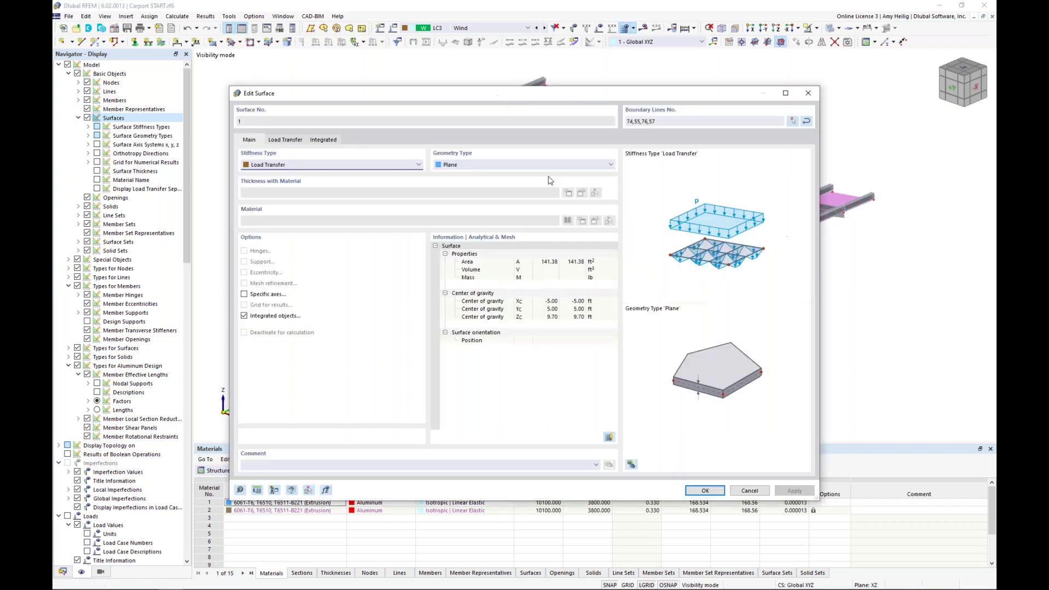
{"action": "left_click", "coordinate": [276, 165]}
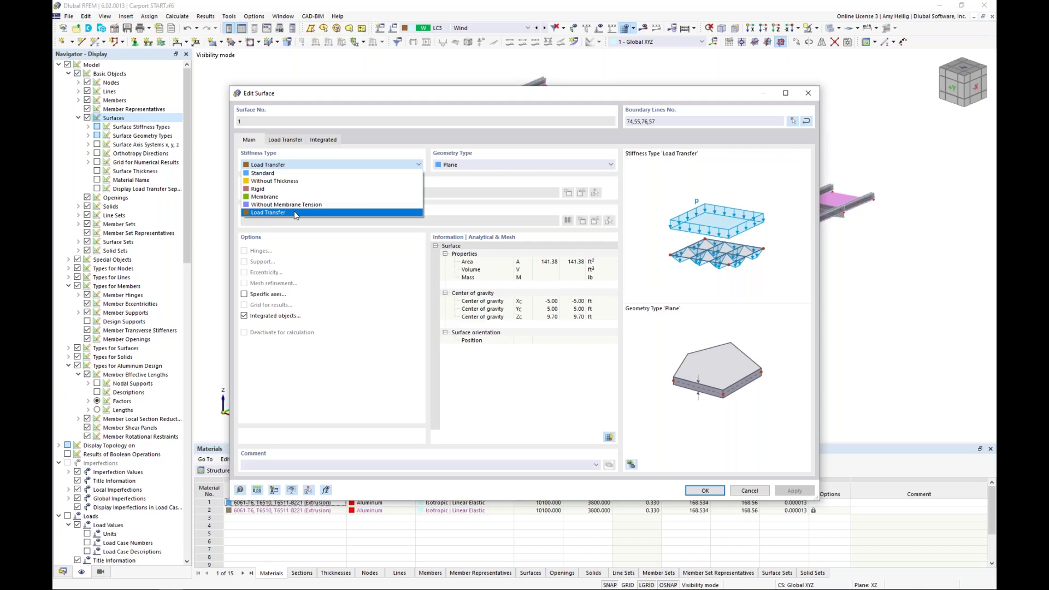
{"action": "left_click", "coordinate": [326, 232]}
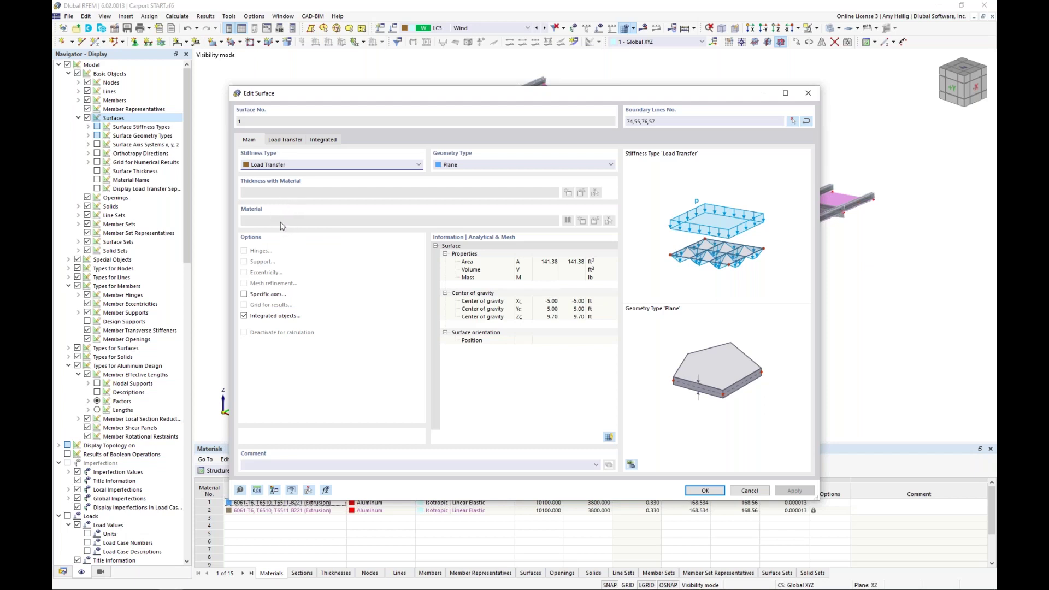
{"action": "left_click", "coordinate": [295, 141]}
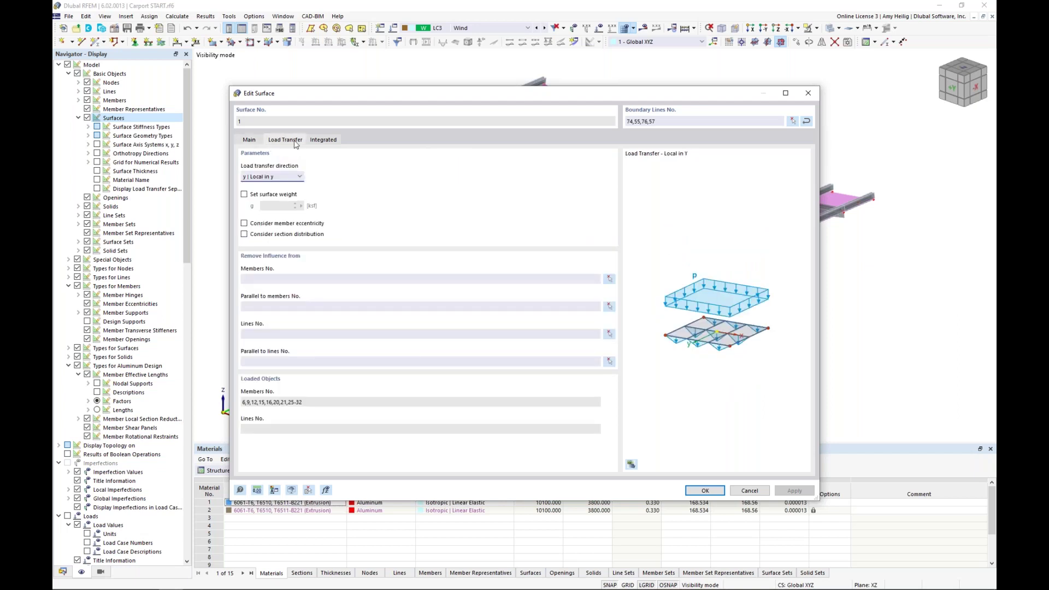
{"action": "left_click", "coordinate": [299, 178]}
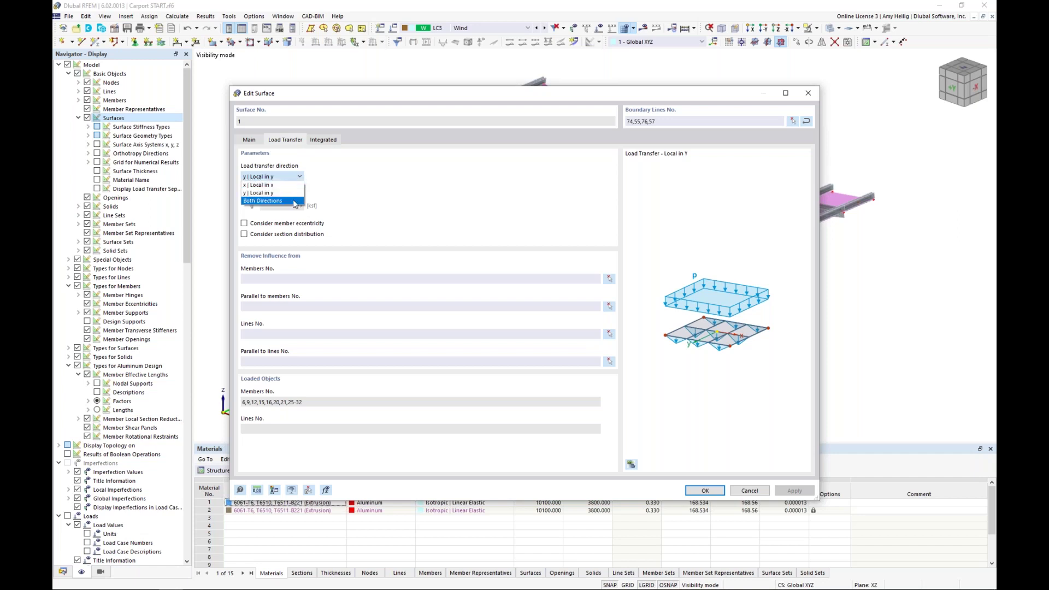
{"action": "left_click", "coordinate": [383, 219]}
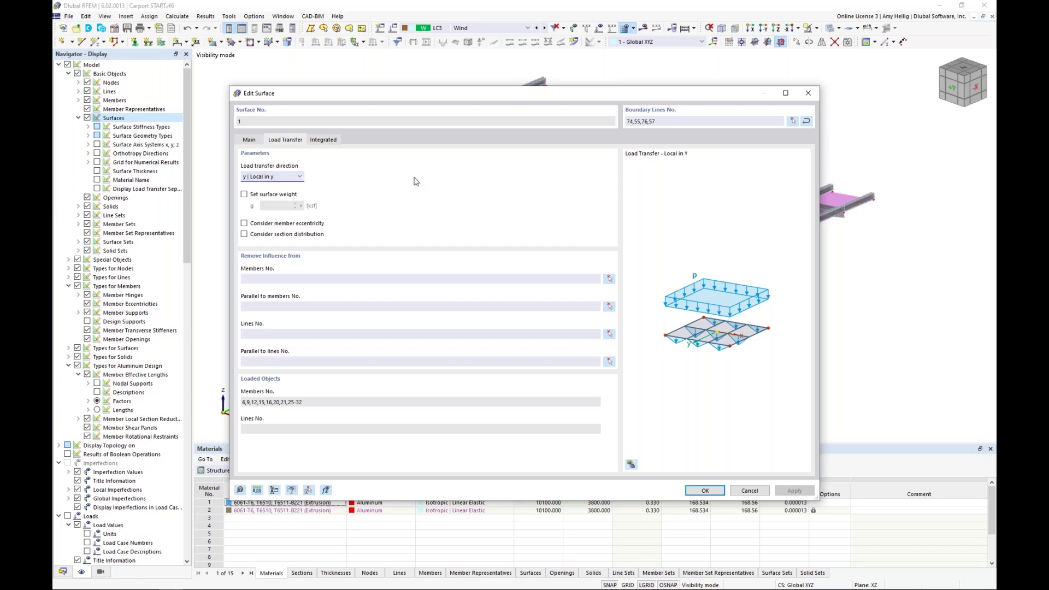
{"action": "left_click", "coordinate": [748, 491]}
Make LC1 Dead the current load case and display its loads on the carport.
{"action": "left_click", "coordinate": [487, 29]}
{"action": "left_click", "coordinate": [459, 99]}
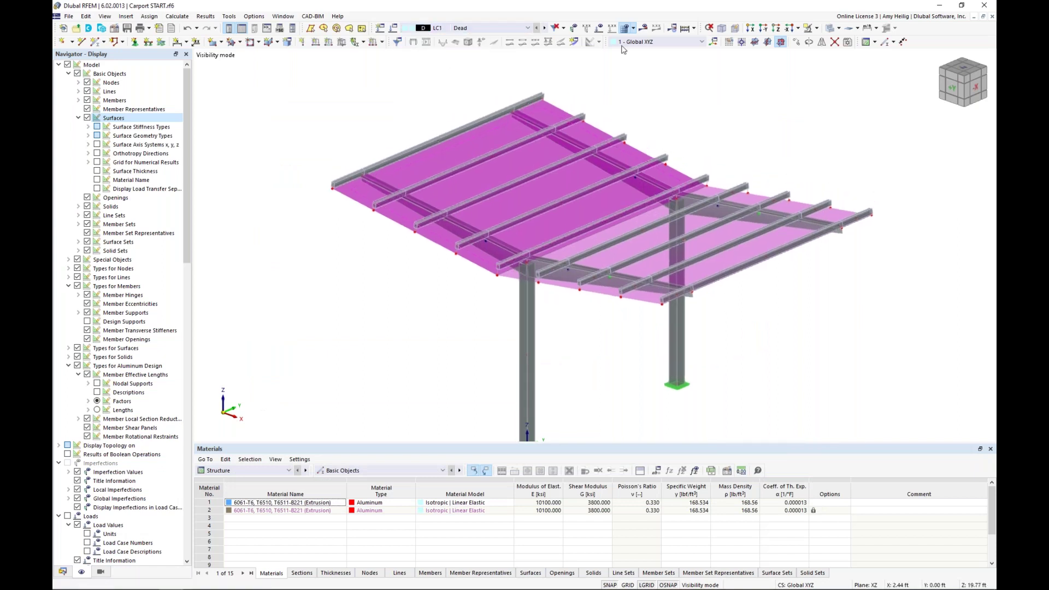
{"action": "left_click", "coordinate": [599, 28]}
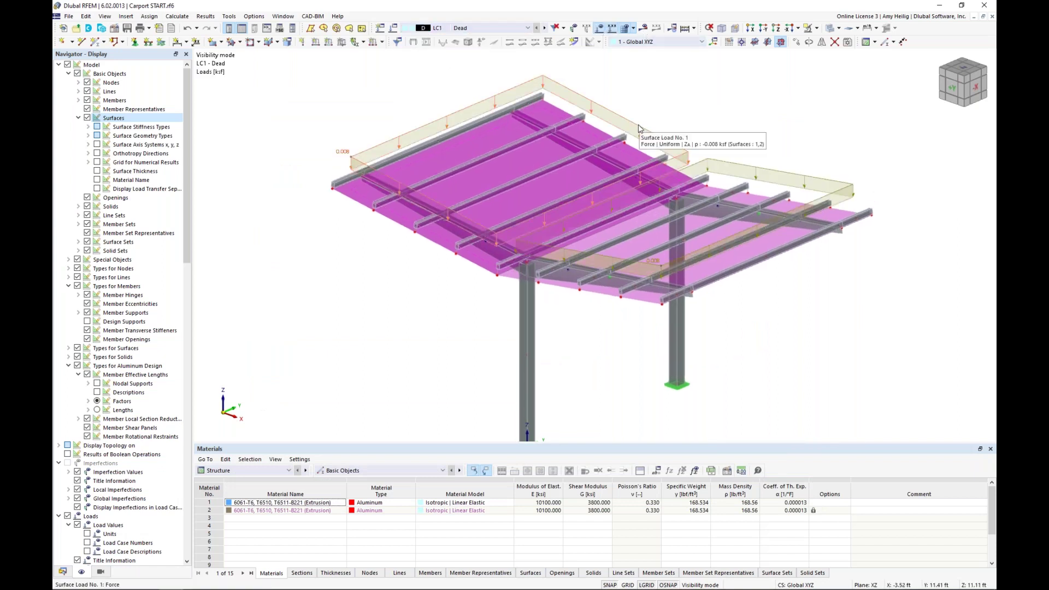
{"action": "middle_click_drag", "start_coordinate": [639, 124], "coordinate": [698, 101], "text": "ctrl"}
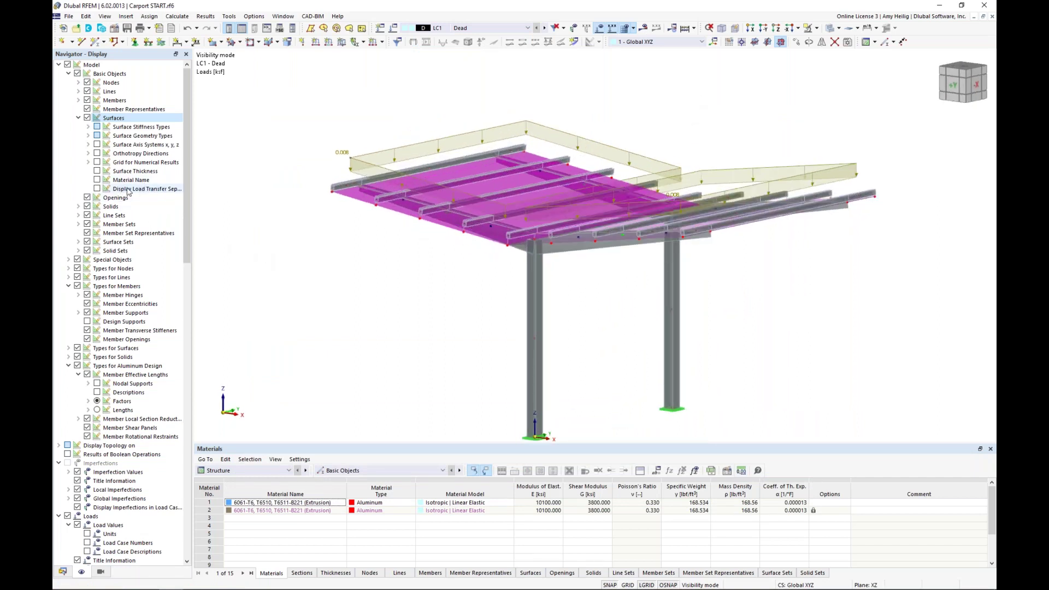
Display the load transfer separately, examine the distributed dead loads on the purlins, and turn this display off again.
{"action": "left_click", "coordinate": [97, 189]}
{"action": "middle_click_drag", "start_coordinate": [441, 302], "coordinate": [515, 288], "text": "ctrl"}
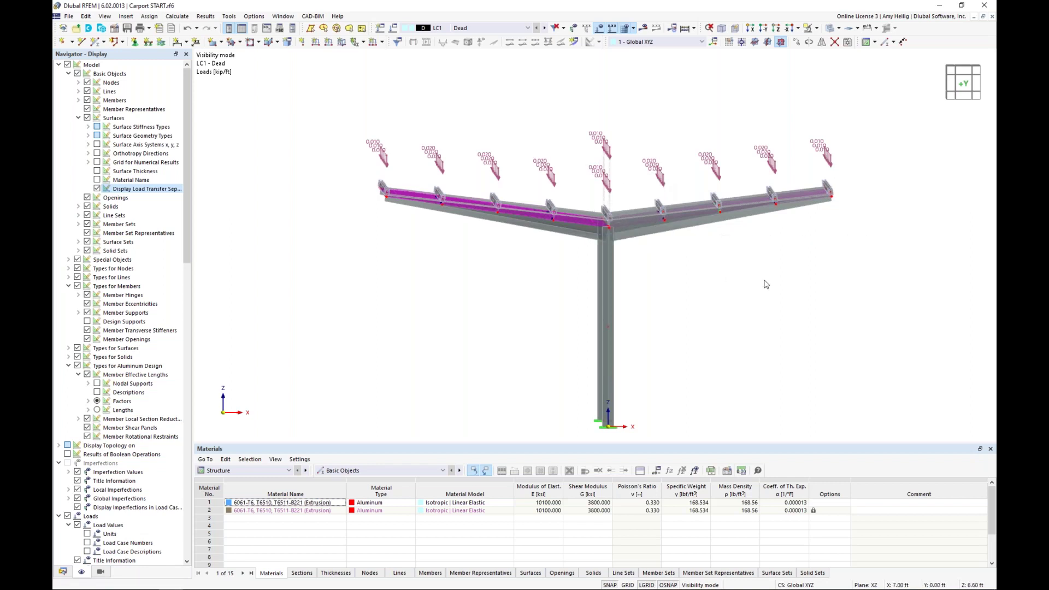
{"action": "middle_click_drag", "start_coordinate": [766, 284], "coordinate": [719, 300], "text": "ctrl"}
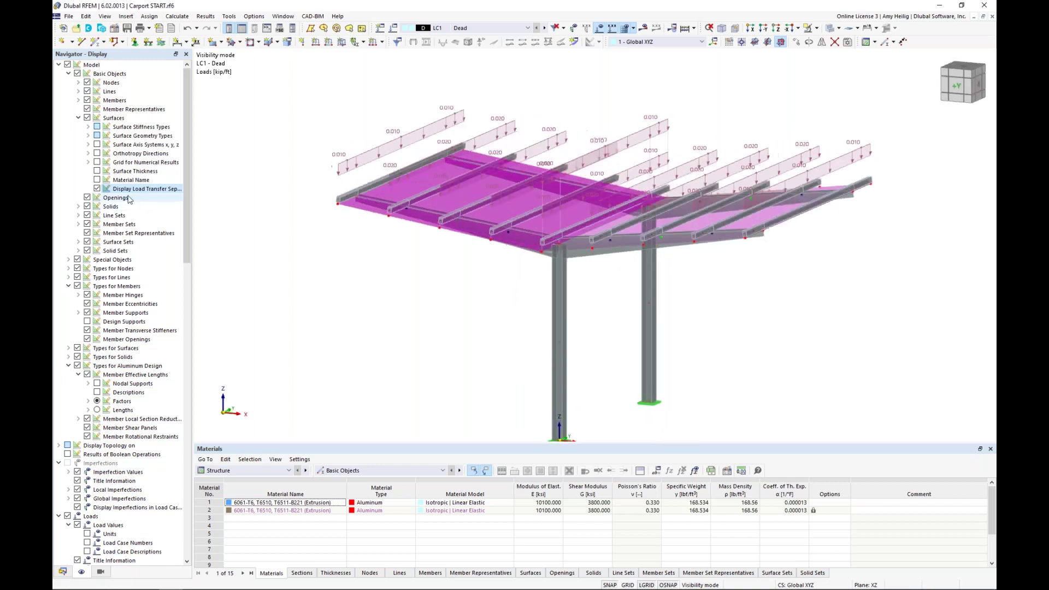
{"action": "left_click", "coordinate": [97, 189]}
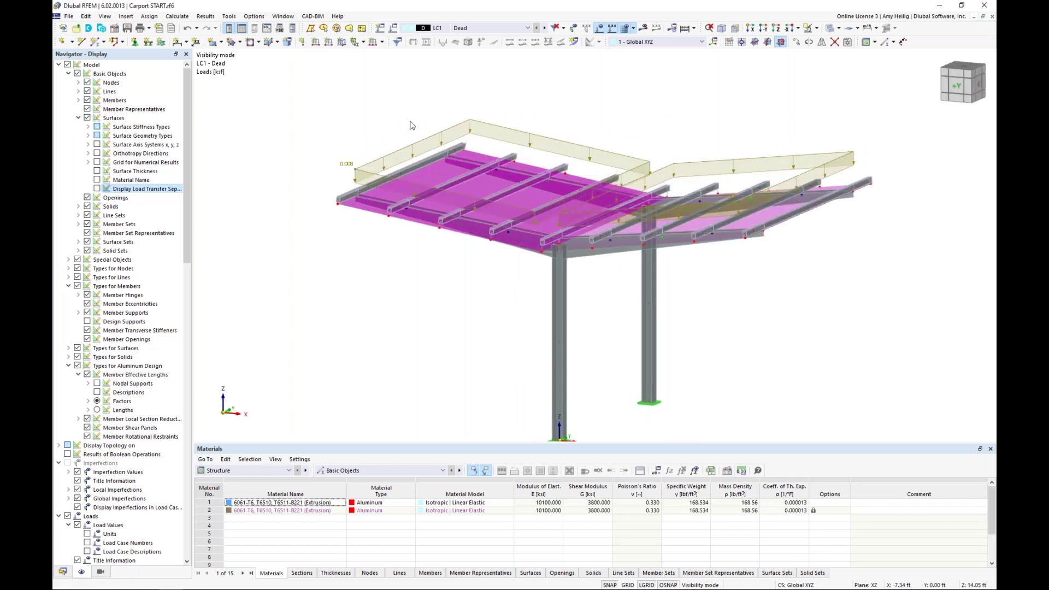
Display the LC2 Live loads and open the settings of the LC3 Wind load case.
{"action": "left_click", "coordinate": [544, 28]}
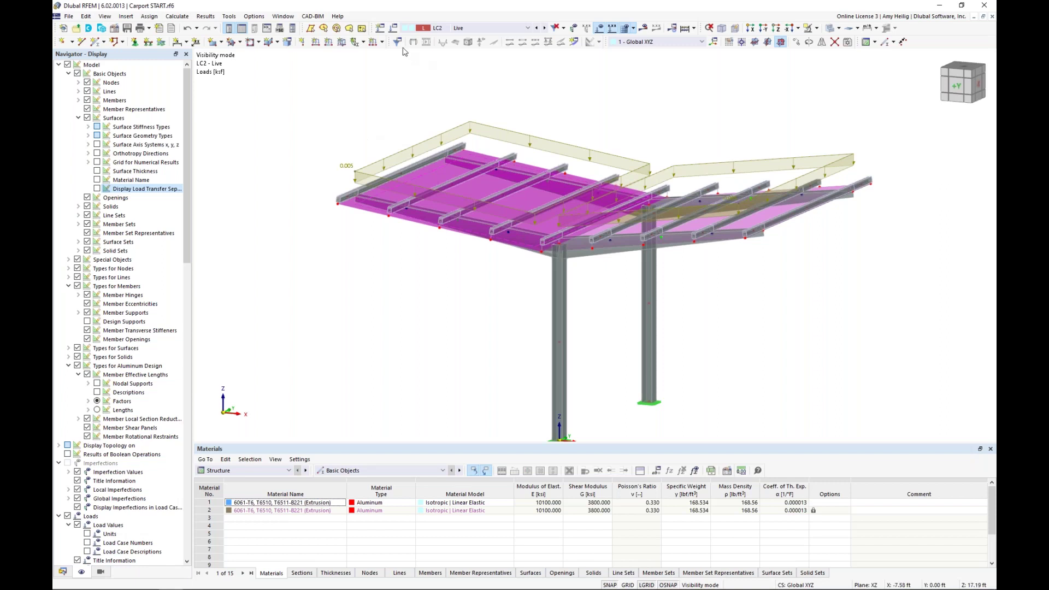
{"action": "left_click", "coordinate": [394, 29]}
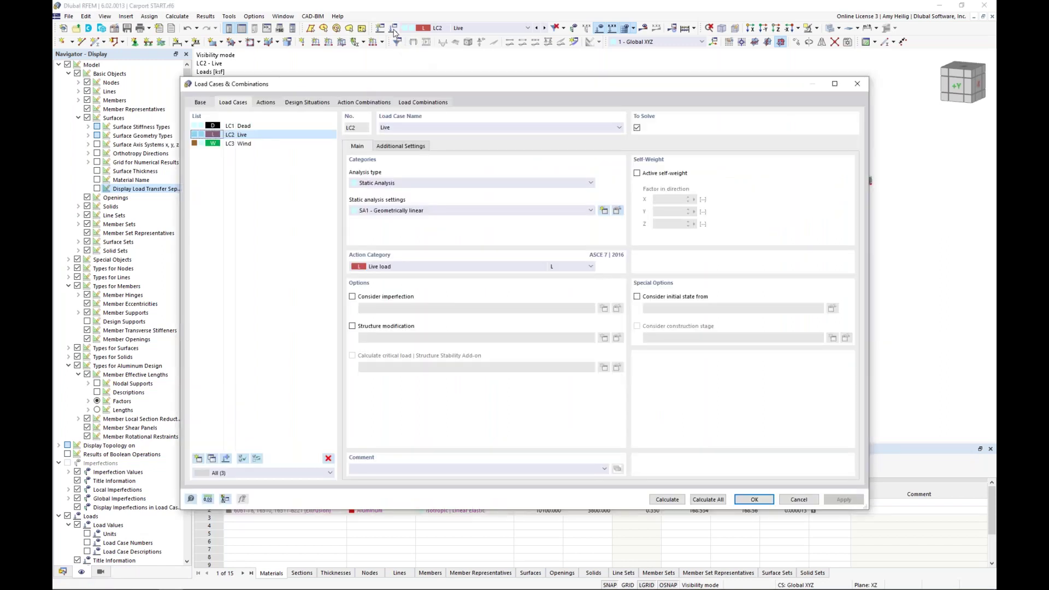
{"action": "left_click", "coordinate": [247, 148]}
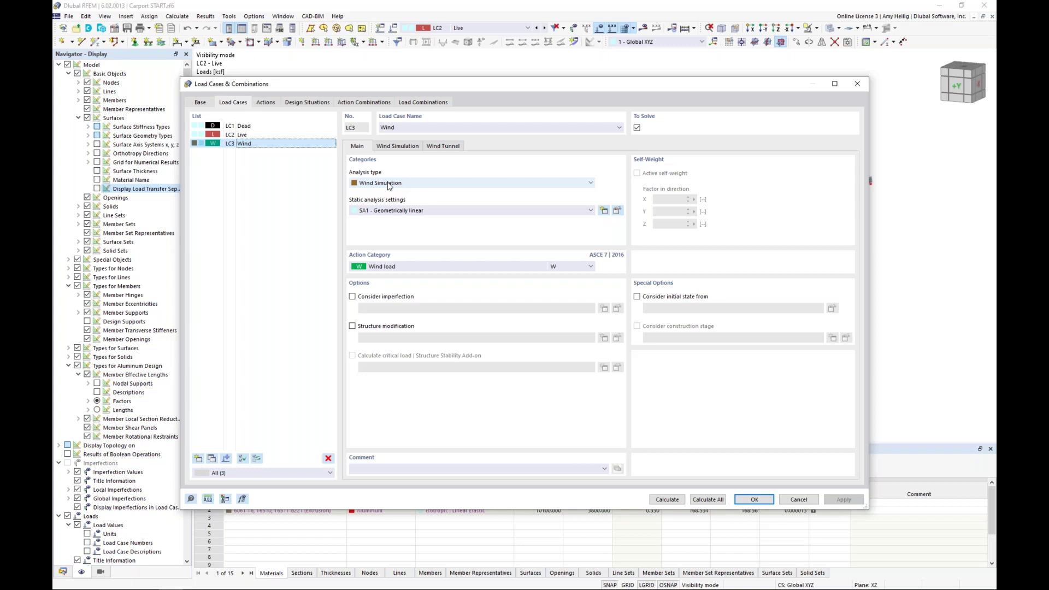
{"action": "left_click_drag", "start_coordinate": [582, 99], "coordinate": [598, 401]}
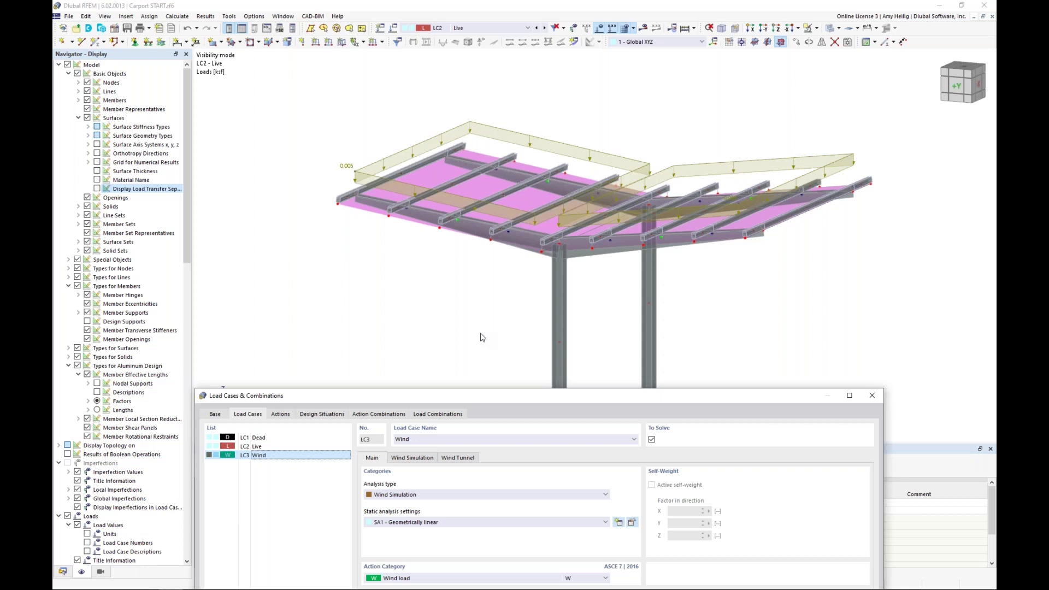
{"action": "left_click_drag", "start_coordinate": [474, 399], "coordinate": [497, 98]}
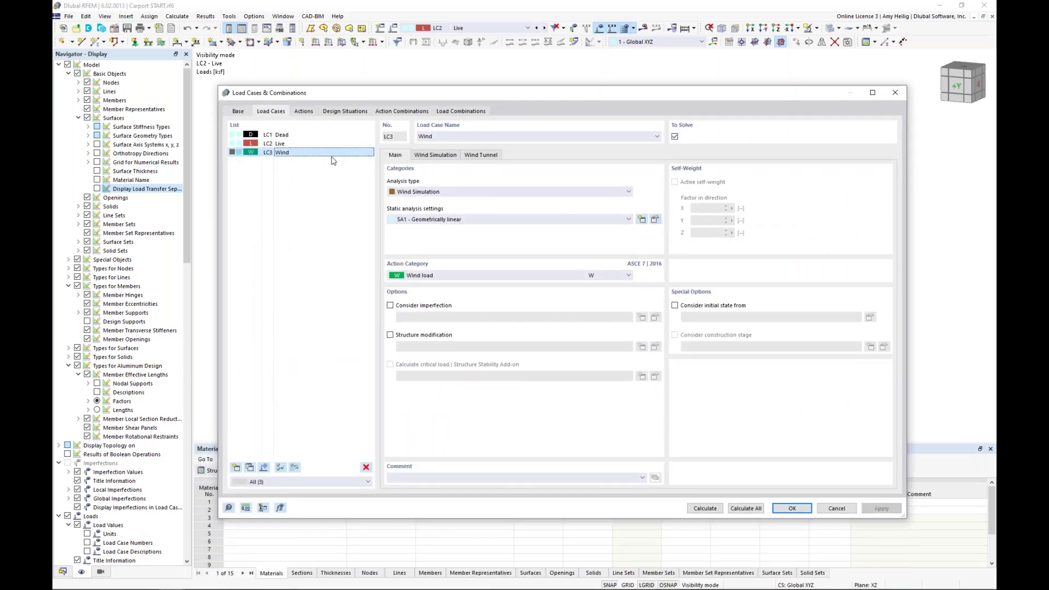
Choose Wind Simulation as the LC3 analysis type and open the load case's wind simulation in RWIND.
{"action": "left_click", "coordinate": [411, 190]}
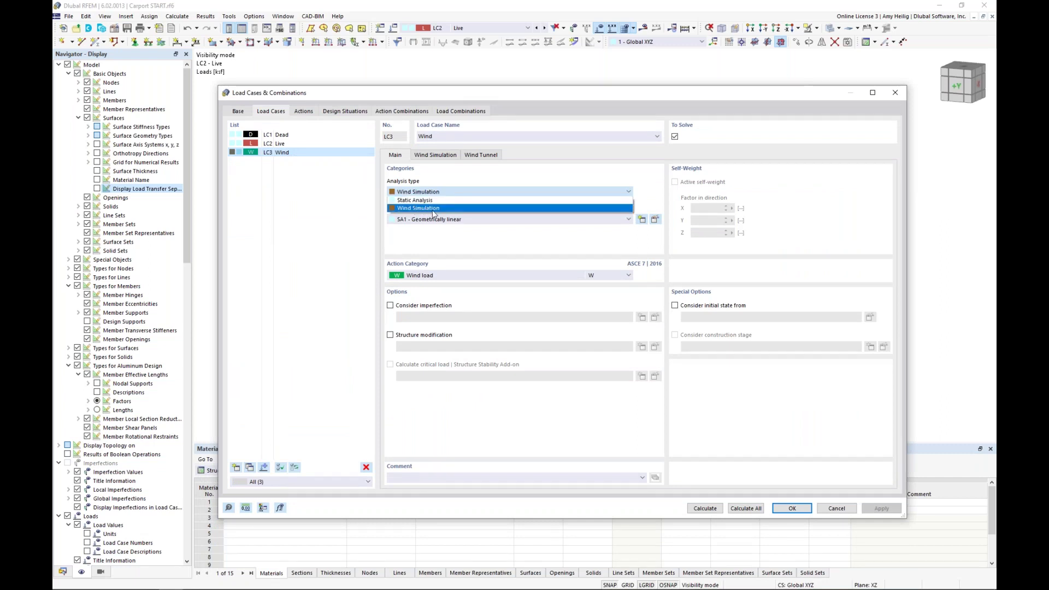
{"action": "left_click", "coordinate": [429, 208]}
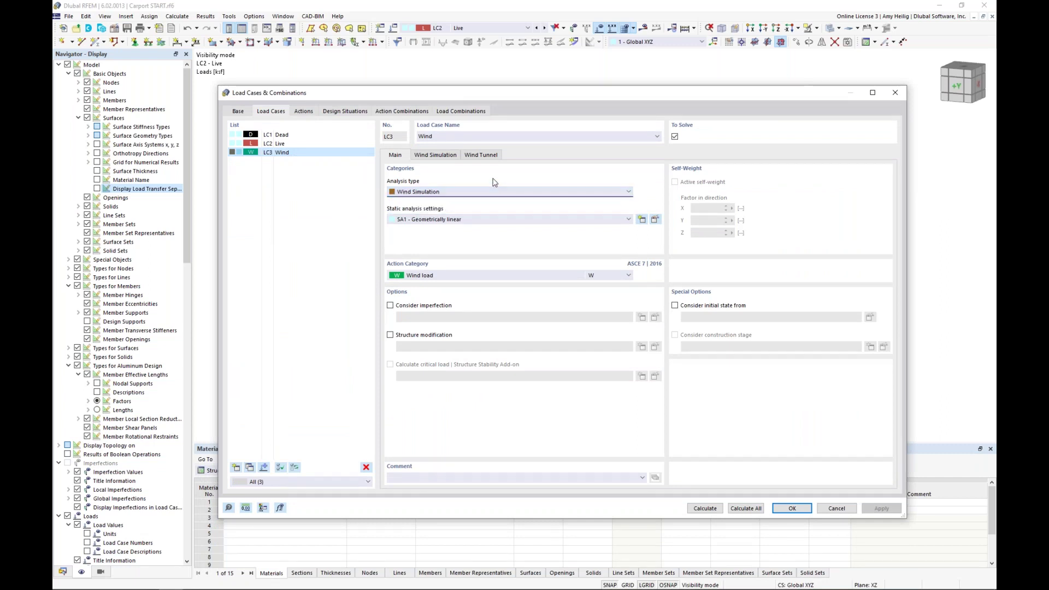
{"action": "left_click", "coordinate": [437, 155]}
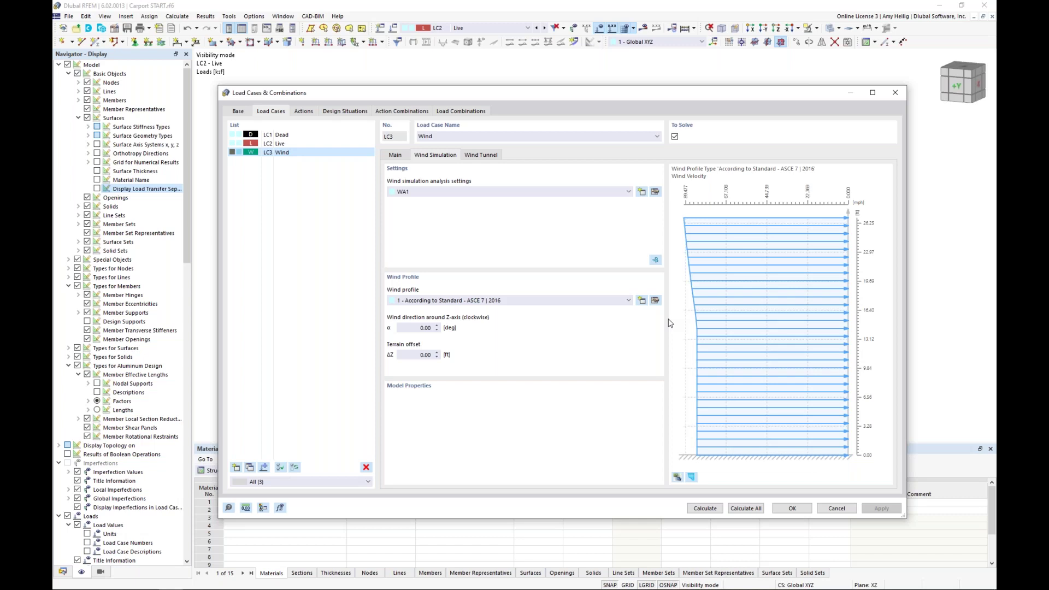
{"action": "left_click", "coordinate": [655, 260]}
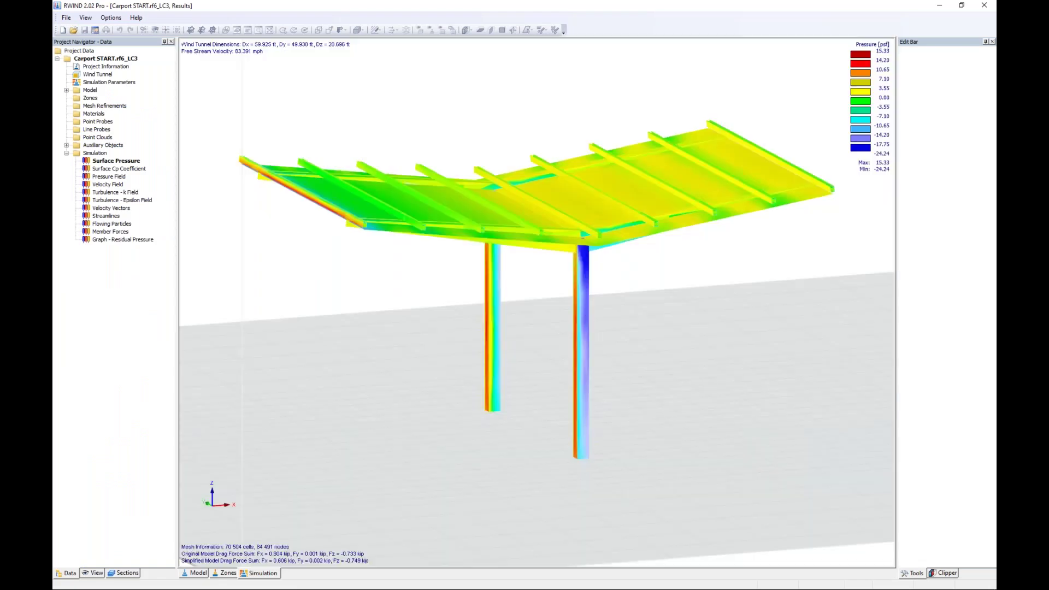
Show the simulation model without results and examine the wind tunnel, the purlin sections and the carport geometry.
{"action": "left_click", "coordinate": [185, 574]}
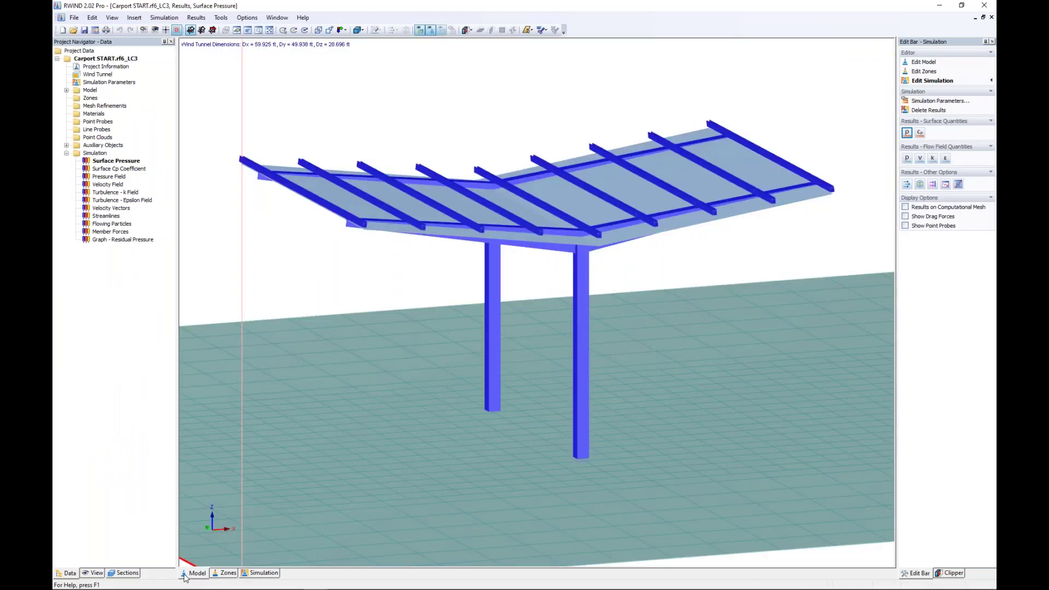
{"action": "scroll", "coordinate": [492, 306], "scroll_direction": "down", "scroll_amount": 1}
{"action": "scroll", "coordinate": [489, 315], "scroll_direction": "down", "scroll_amount": 5}
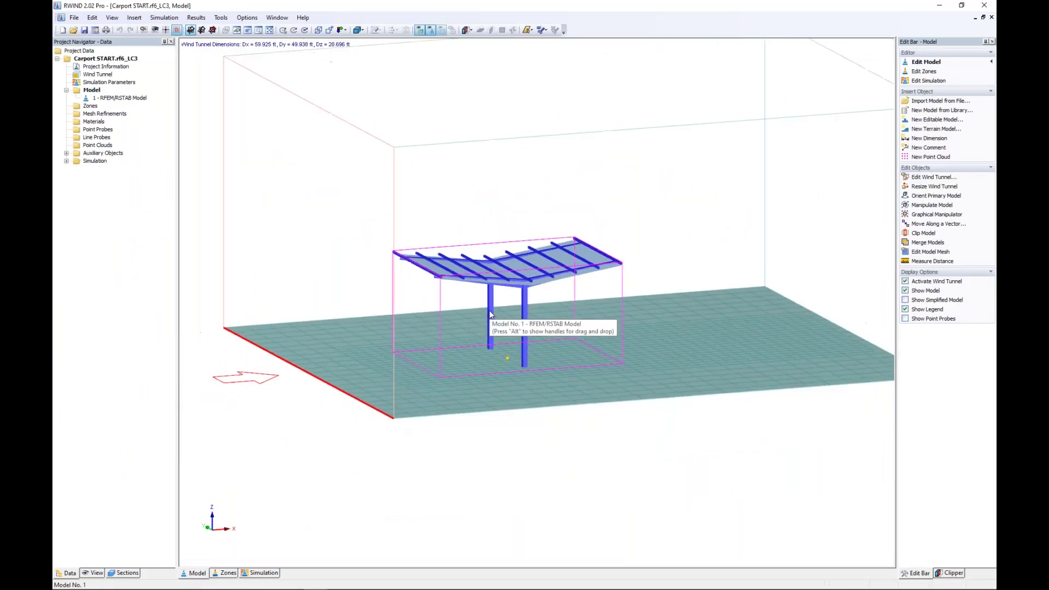
{"action": "middle_click_drag", "start_coordinate": [447, 330], "coordinate": [462, 355]}
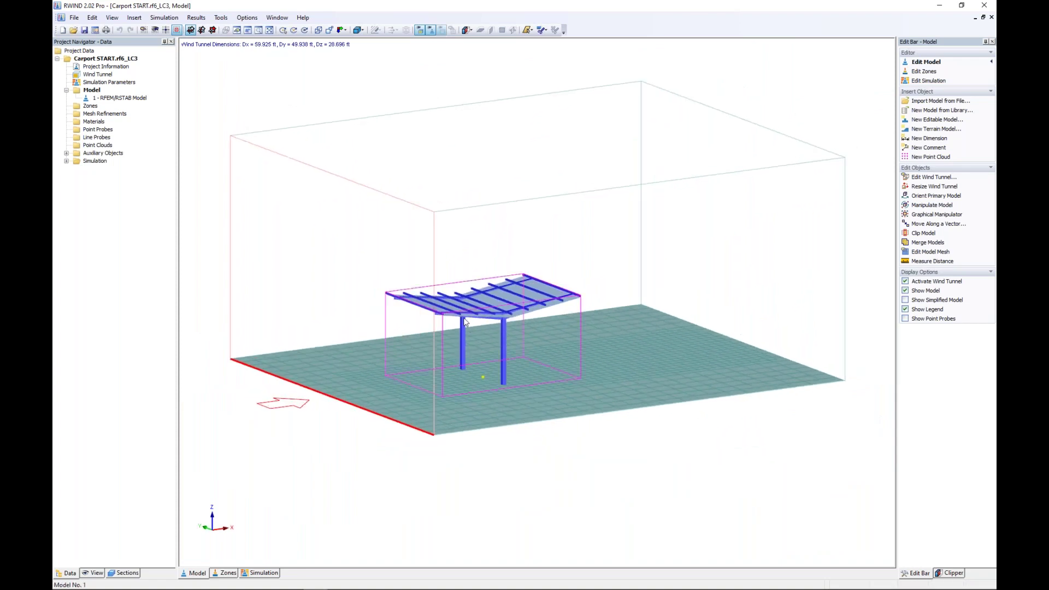
{"action": "scroll", "coordinate": [461, 355], "scroll_direction": "up", "scroll_amount": 5}
{"action": "scroll", "coordinate": [464, 321], "scroll_direction": "up", "scroll_amount": 5}
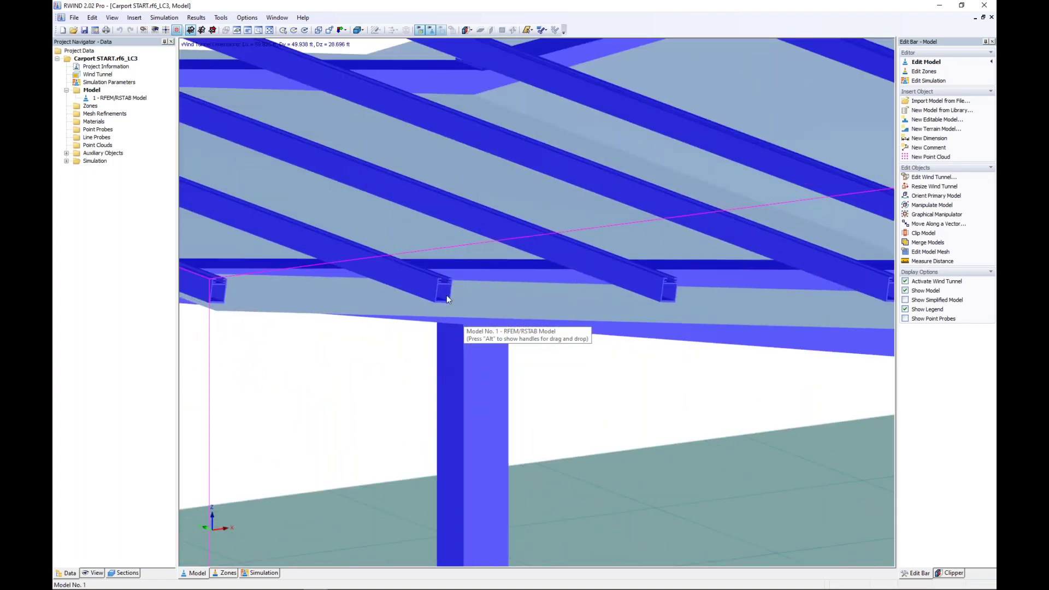
{"action": "scroll", "coordinate": [465, 316], "scroll_direction": "down", "scroll_amount": 6}
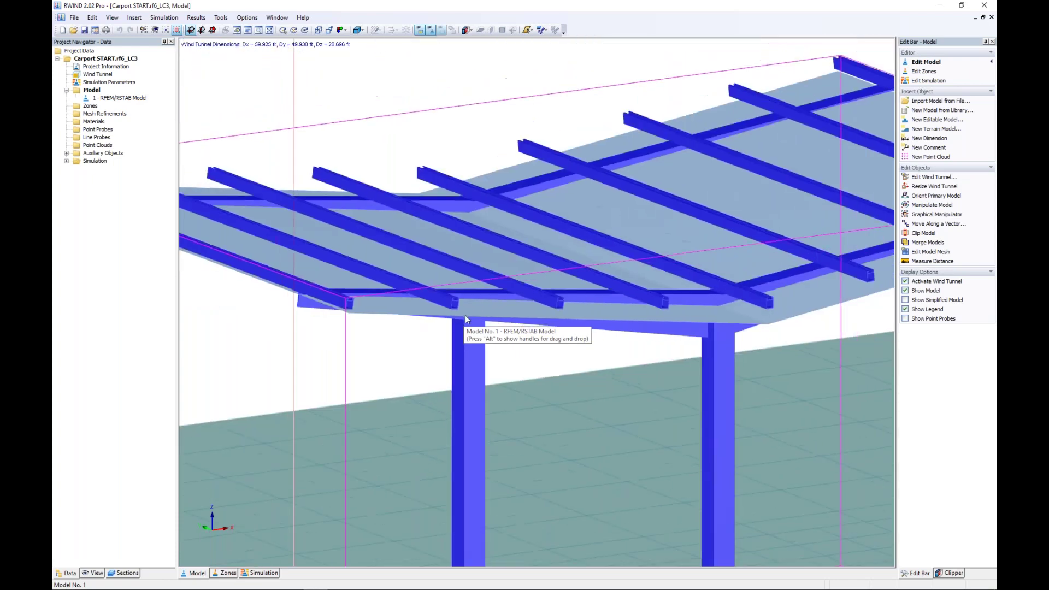
{"action": "middle_click_drag", "start_coordinate": [465, 320], "coordinate": [548, 307], "text": "ctrl"}
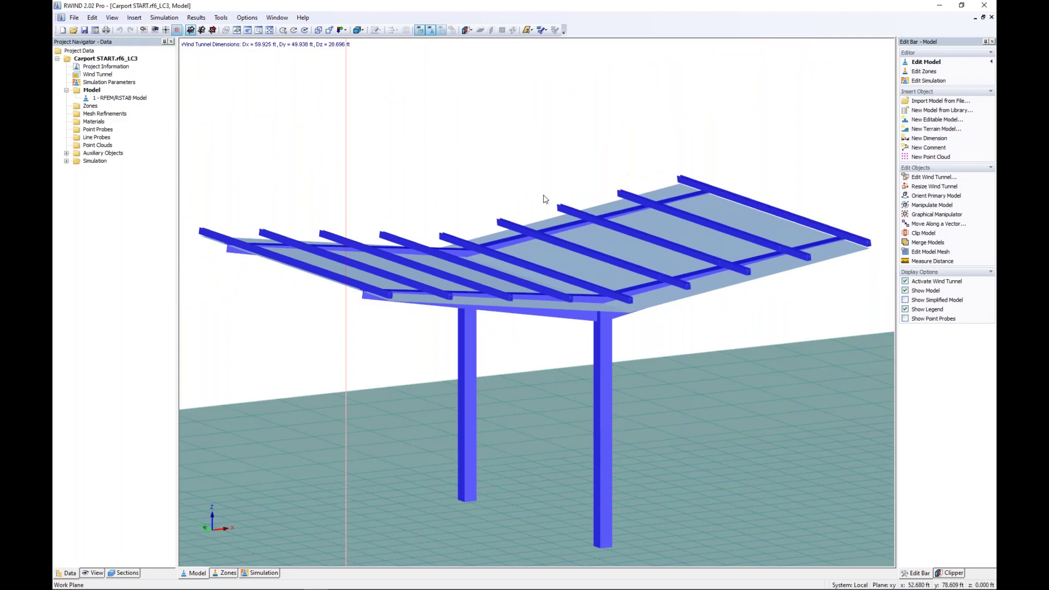
Show the simulation's surface pressure results and examine them on the carport's roof, purlins and columns from above and below.
{"action": "scroll", "coordinate": [543, 199], "scroll_direction": "down", "scroll_amount": 4}
{"action": "scroll", "coordinate": [544, 199], "scroll_direction": "down", "scroll_amount": 5}
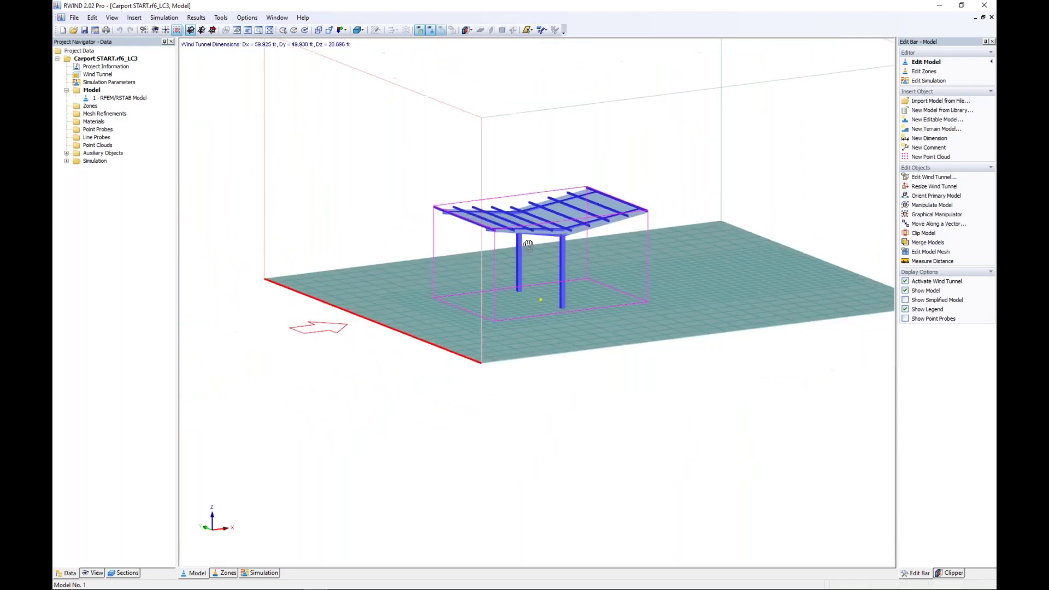
{"action": "middle_click_drag", "start_coordinate": [599, 126], "coordinate": [512, 189]}
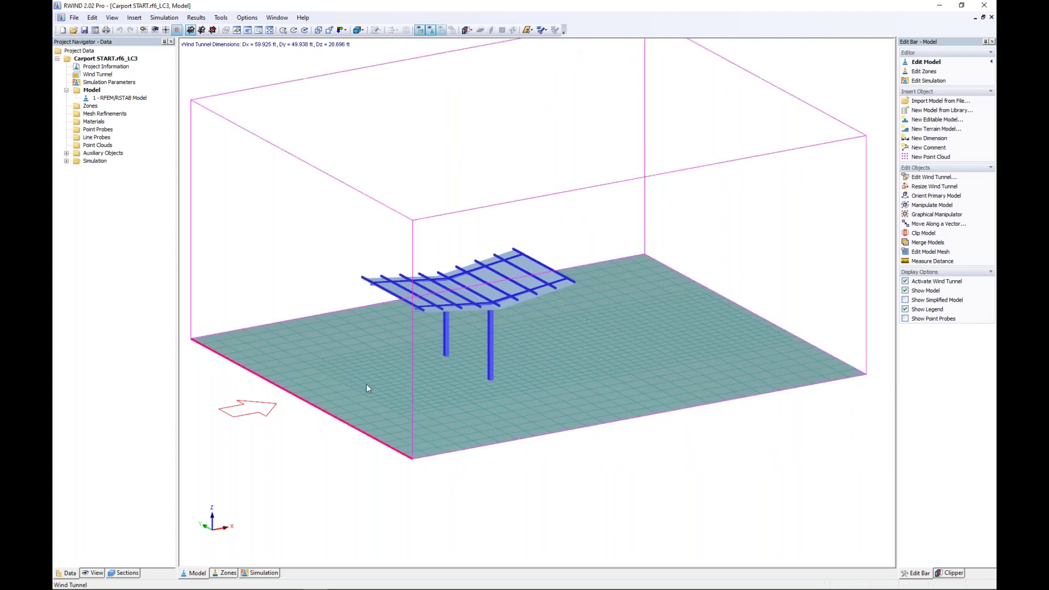
{"action": "left_click", "coordinate": [261, 573]}
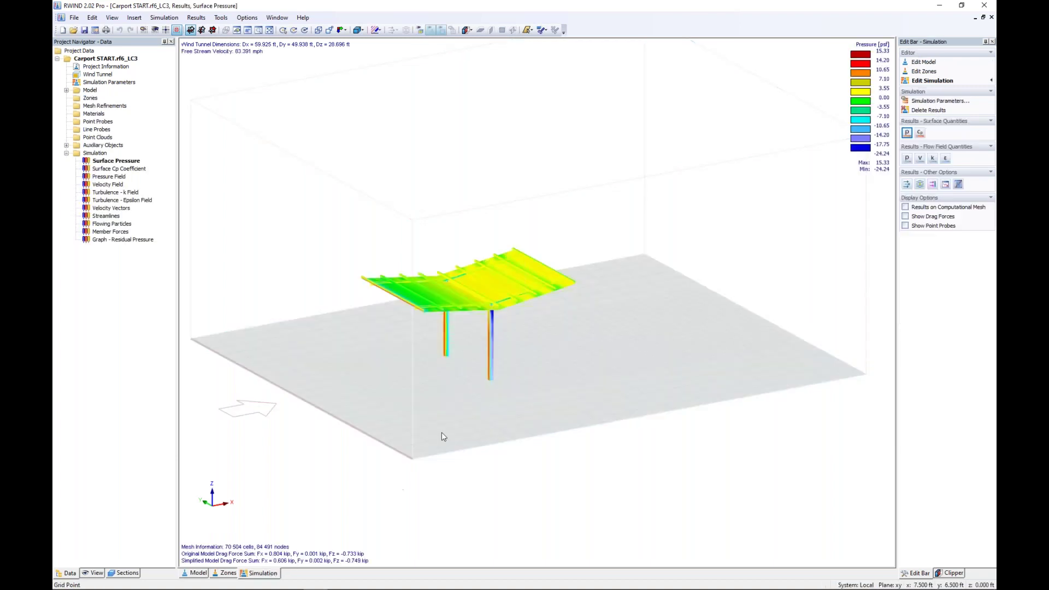
{"action": "middle_click_drag", "start_coordinate": [440, 374], "coordinate": [595, 332], "text": "ctrl"}
{"action": "scroll", "coordinate": [446, 286], "scroll_direction": "up", "scroll_amount": 5}
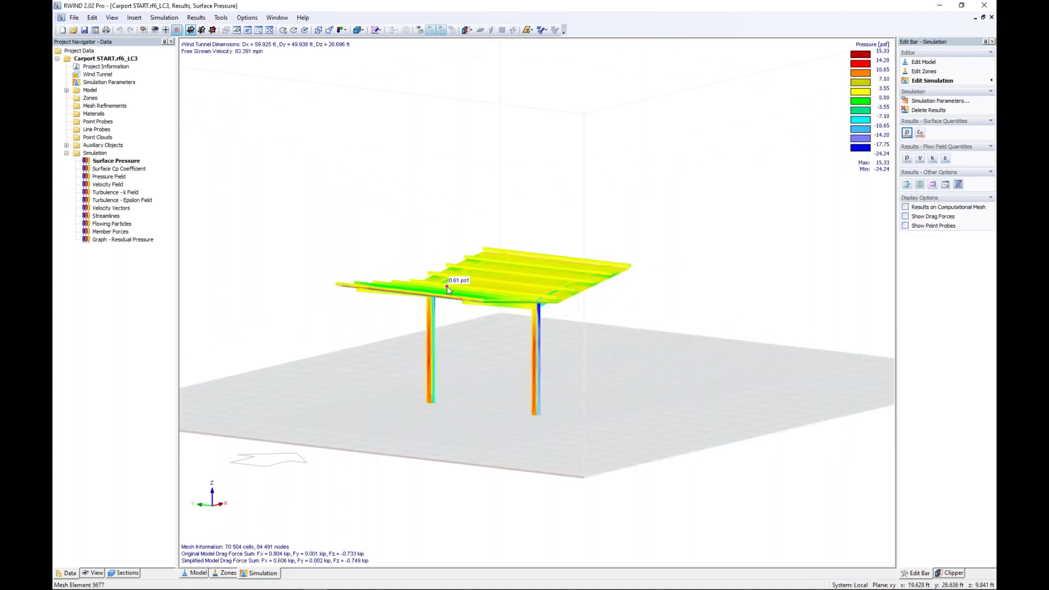
{"action": "scroll", "coordinate": [446, 286], "scroll_direction": "up", "scroll_amount": 1}
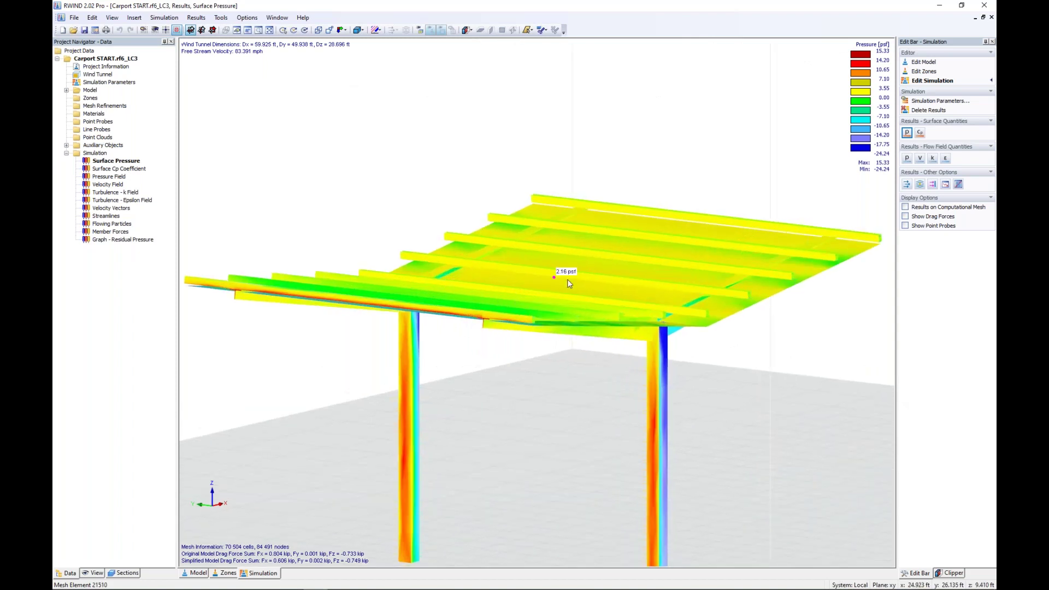
{"action": "middle_click_drag", "start_coordinate": [657, 424], "coordinate": [651, 329]}
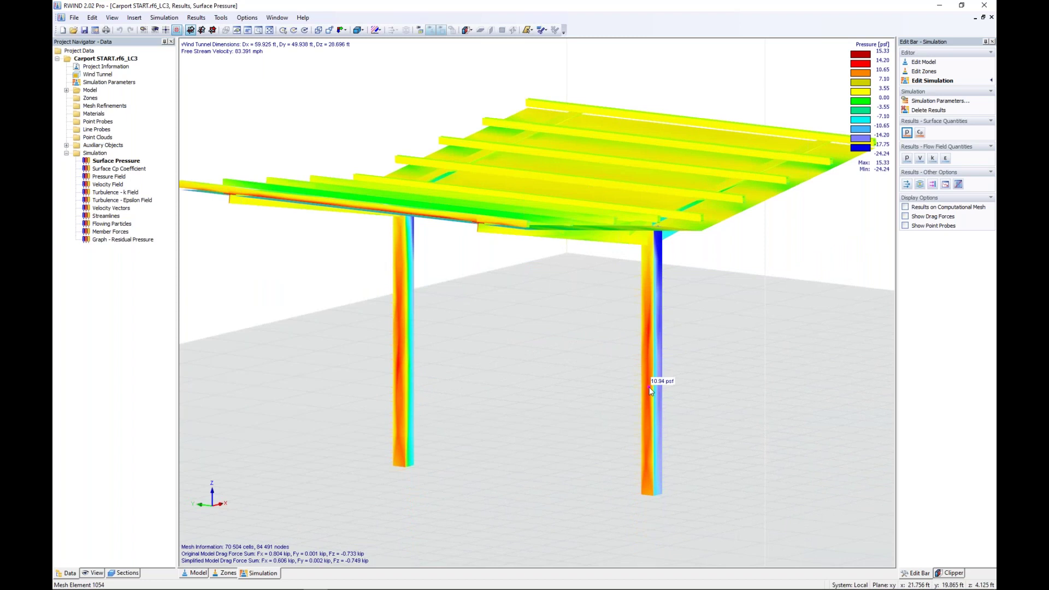
{"action": "middle_click_drag", "start_coordinate": [520, 297], "coordinate": [582, 186], "text": "ctrl"}
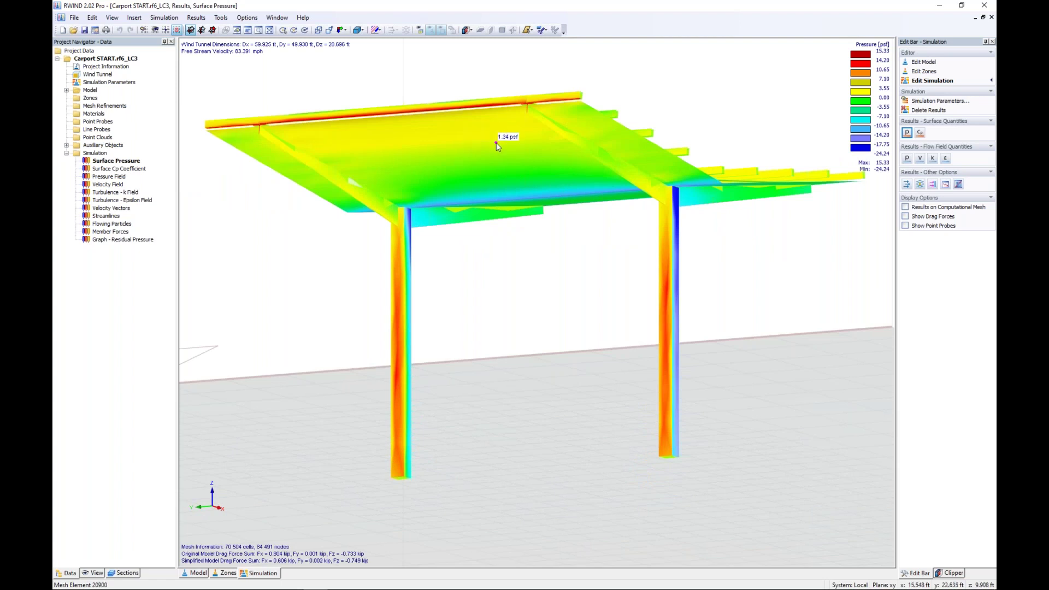
{"action": "scroll", "coordinate": [546, 241], "scroll_direction": "down", "scroll_amount": 2}
{"action": "middle_click_drag", "start_coordinate": [575, 256], "coordinate": [412, 347], "text": "ctrl"}
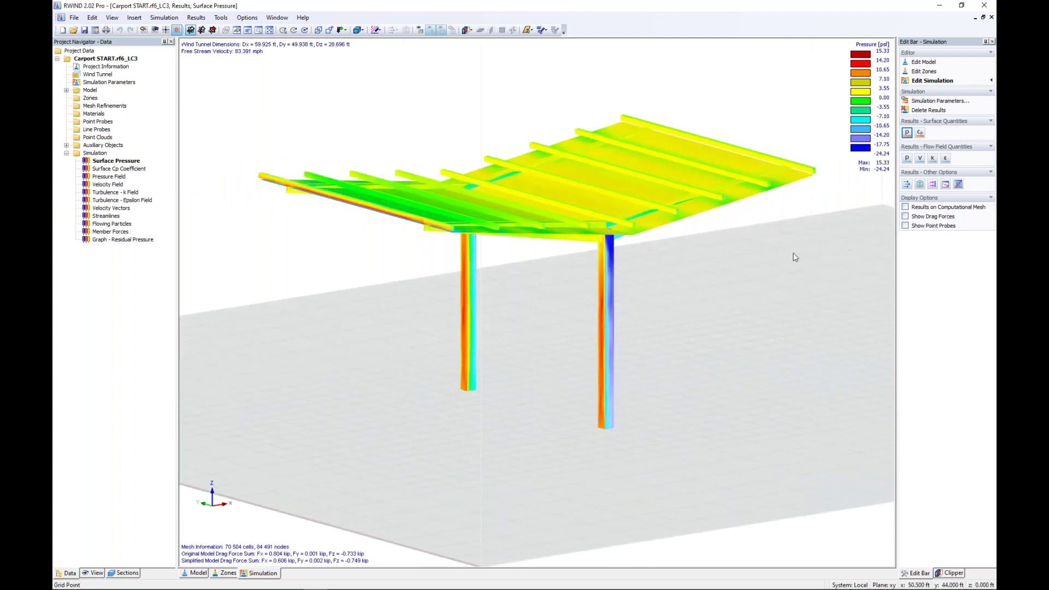
Examine the pressure field on the section plane through the carport, and switch to the velocity field to examine it too.
{"action": "left_click", "coordinate": [906, 159]}
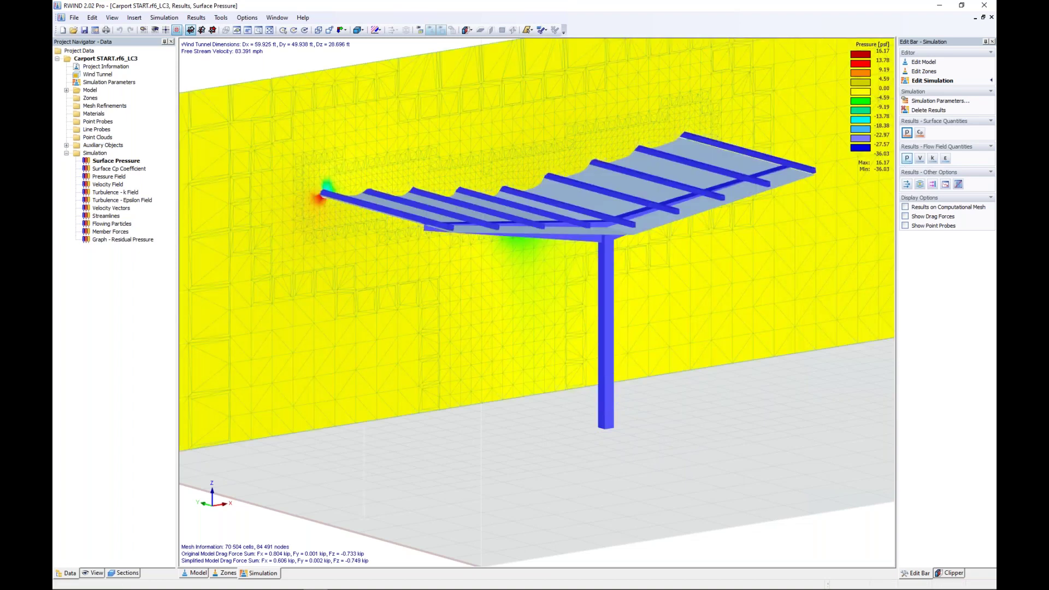
{"action": "scroll", "coordinate": [510, 219], "scroll_direction": "down", "scroll_amount": 3}
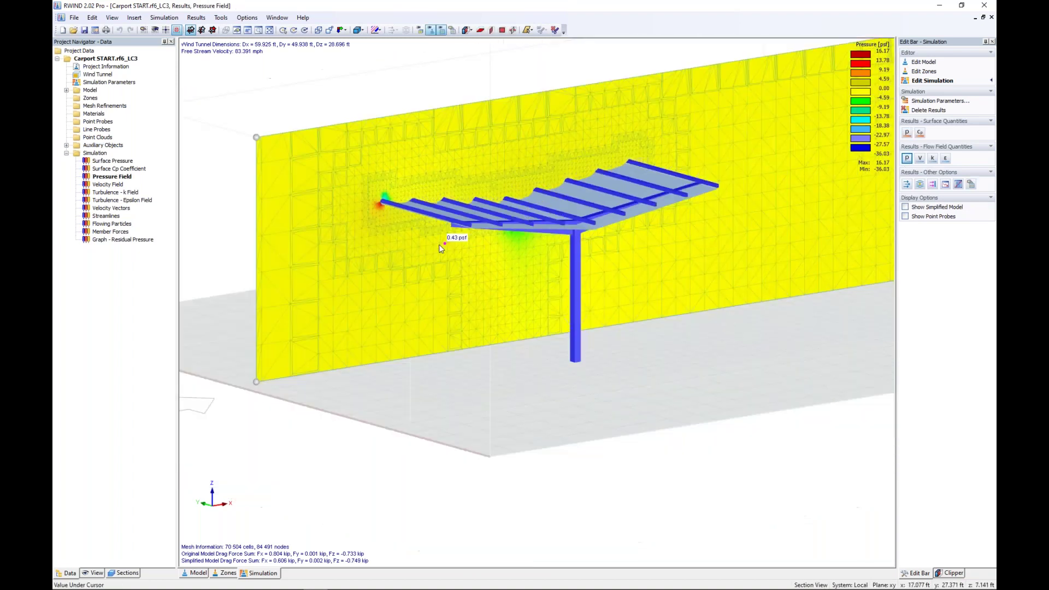
{"action": "mouse_move", "coordinate": [294, 174]}
{"action": "left_mouse_down"}
{"action": "mouse_move", "coordinate": [310, 178]}
{"action": "mouse_move", "coordinate": [279, 166]}
{"action": "left_mouse_up"}
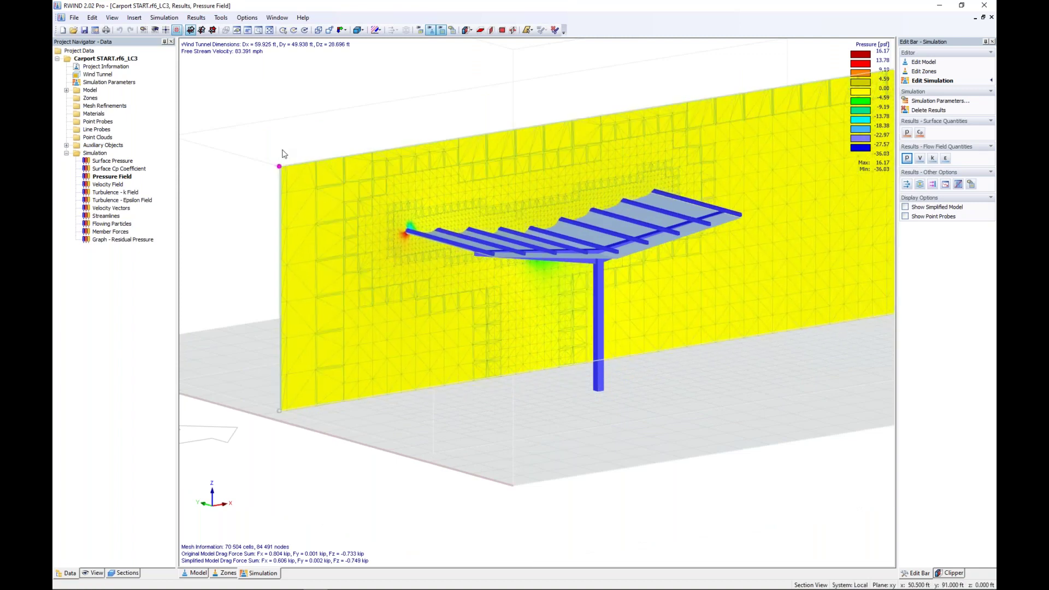
{"action": "left_click", "coordinate": [919, 159]}
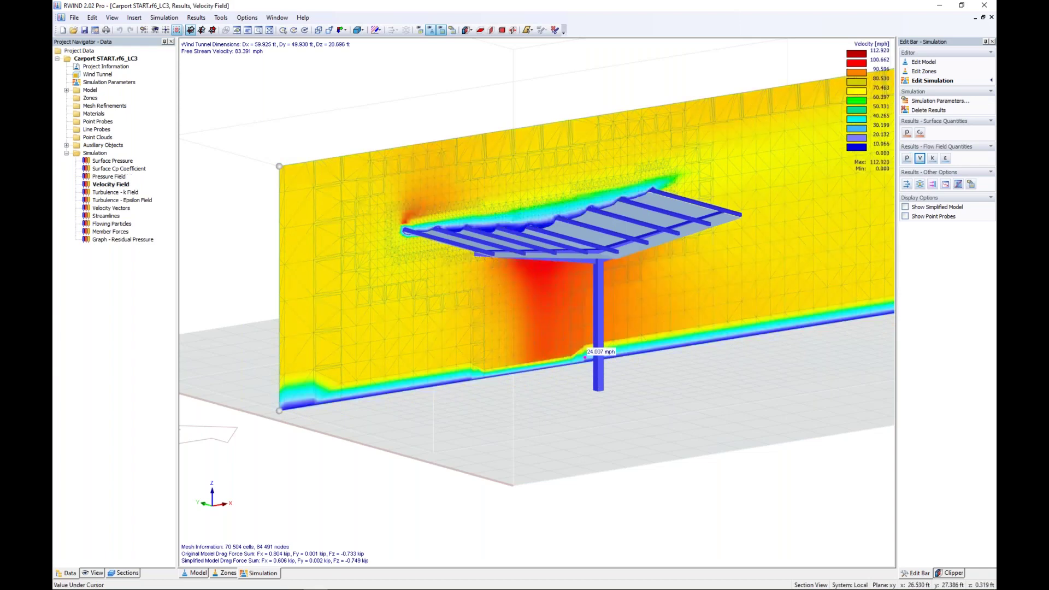
{"action": "middle_click_drag", "start_coordinate": [585, 358], "coordinate": [576, 333]}
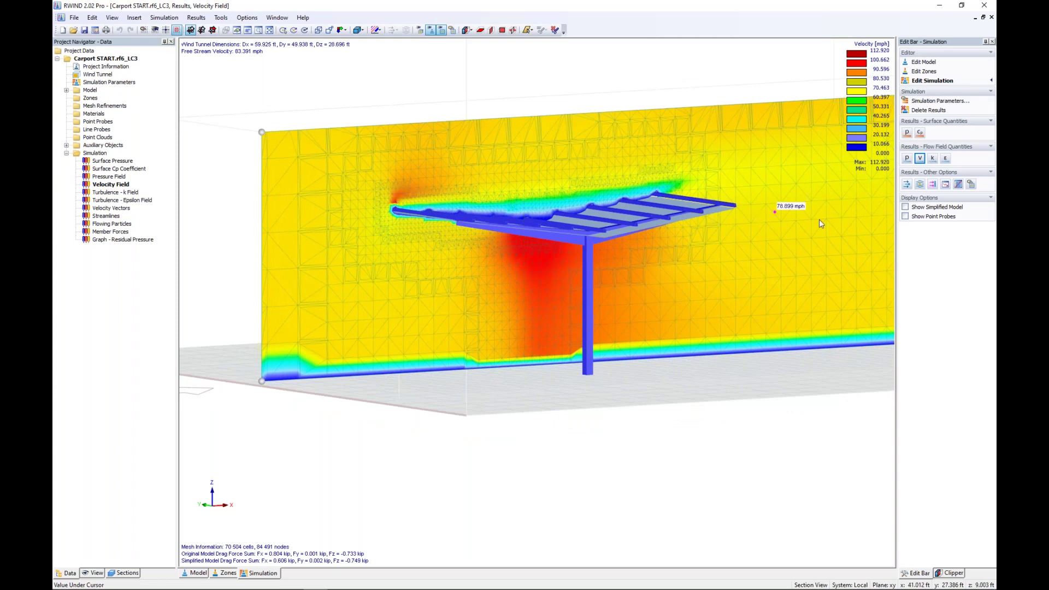
Display the velocity vectors and after them the streamlines, examining the wind flow around the carport in the wind tunnel.
{"action": "left_click", "coordinate": [907, 185]}
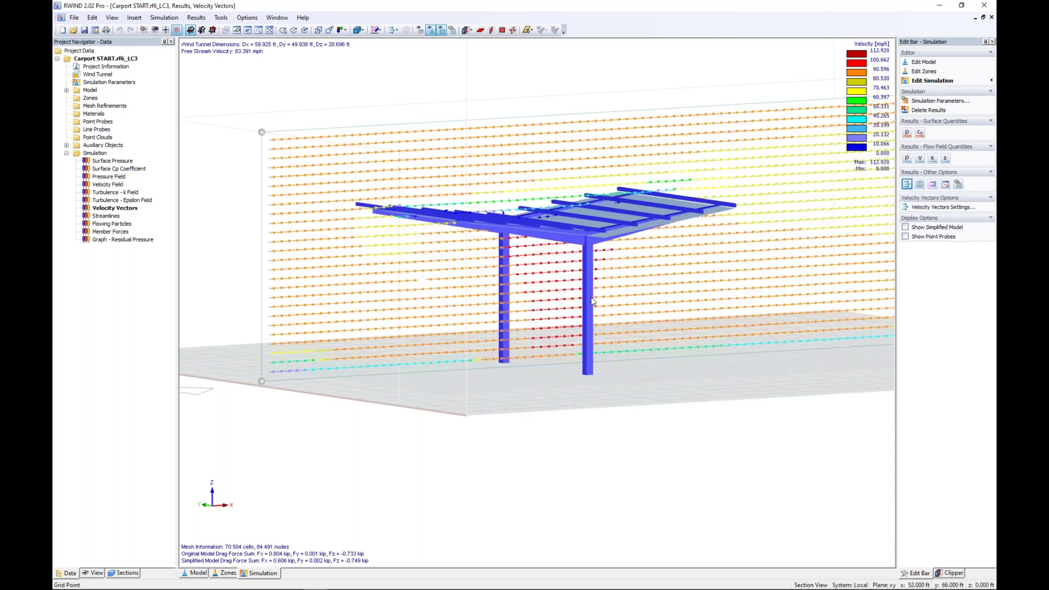
{"action": "middle_click_drag", "start_coordinate": [525, 291], "coordinate": [494, 313], "text": "ctrl"}
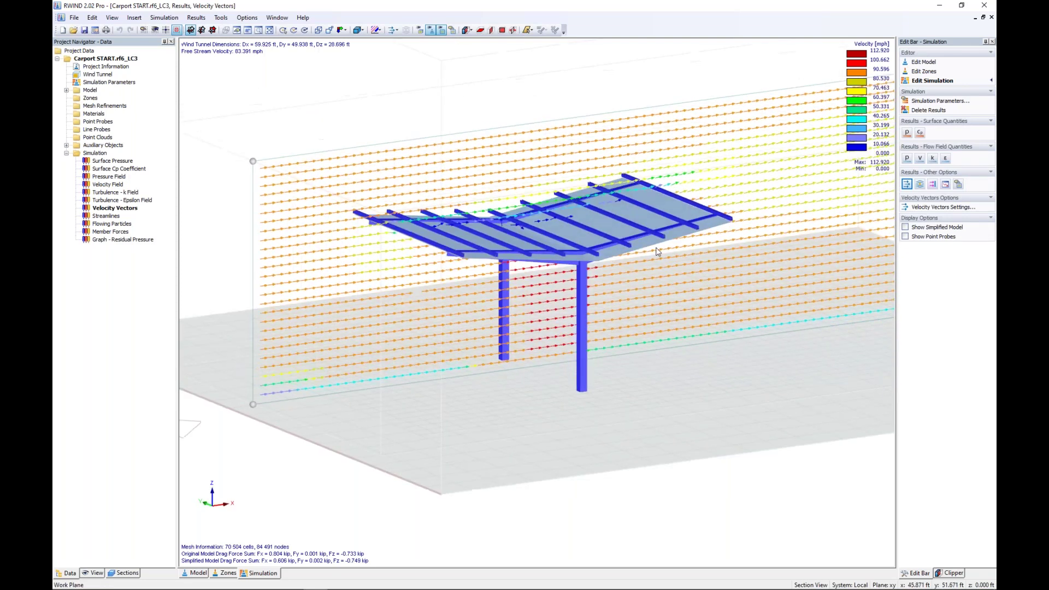
{"action": "left_click", "coordinate": [920, 185]}
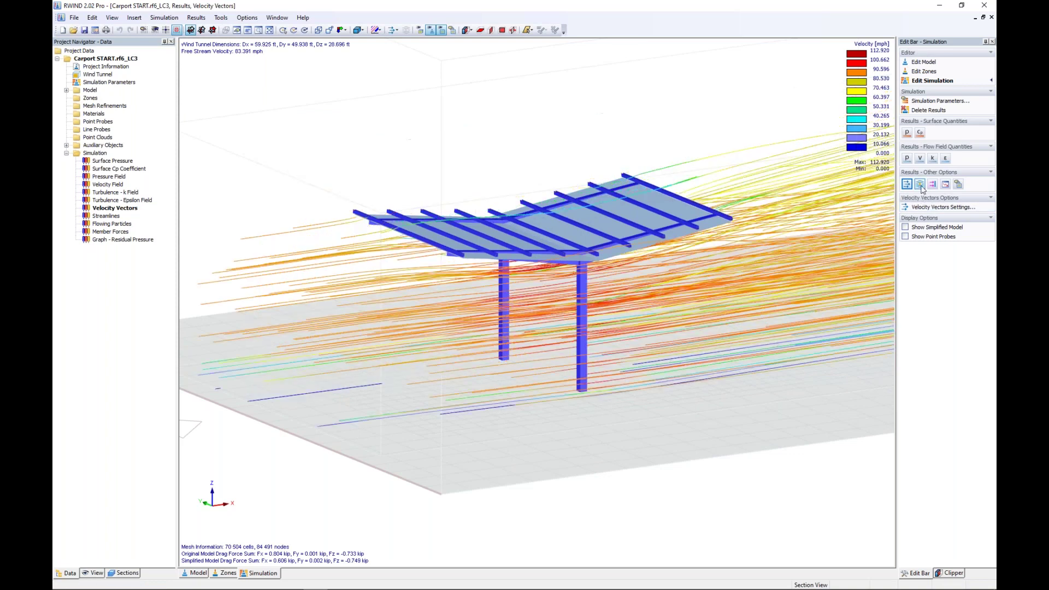
{"action": "scroll", "coordinate": [479, 220], "scroll_direction": "down", "scroll_amount": 4}
{"action": "middle_click_drag", "start_coordinate": [433, 257], "coordinate": [650, 264], "text": "ctrl"}
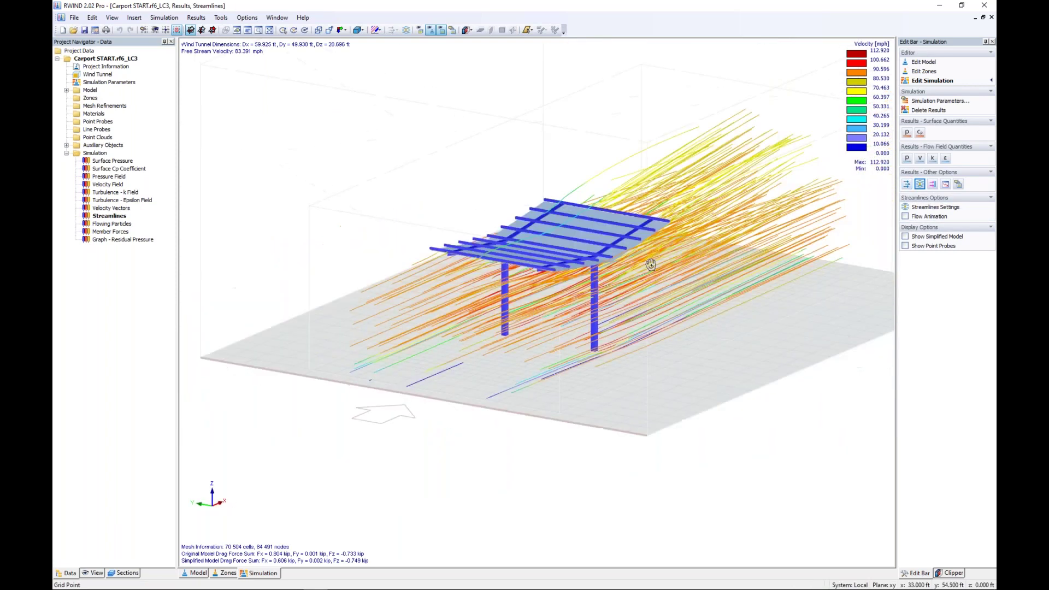
Turn on the flow animation for the streamlines, examine the flow around the carport, and return to the surface pressure results.
{"action": "left_click", "coordinate": [905, 217]}
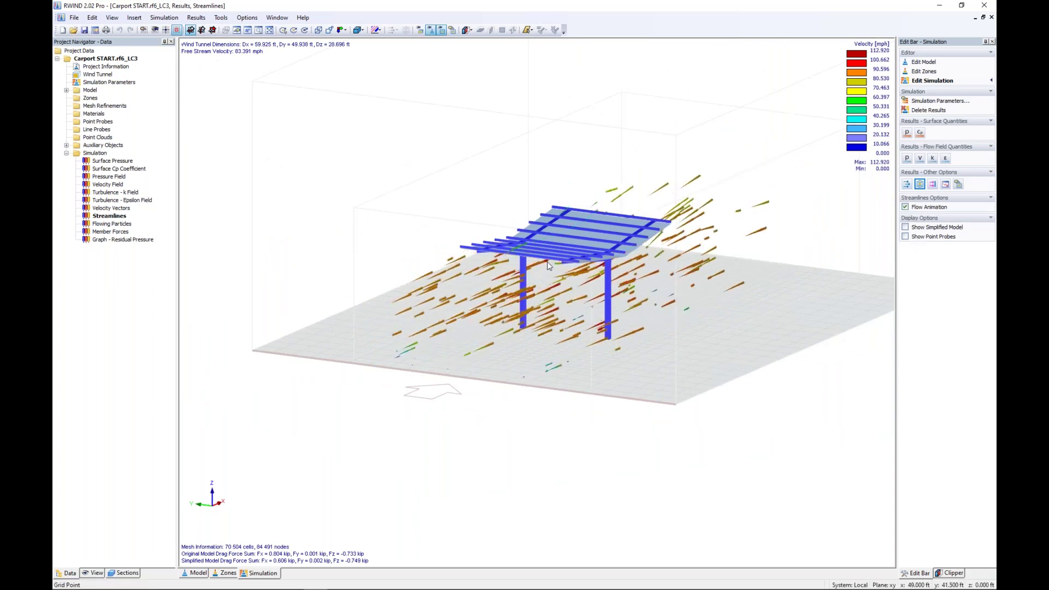
{"action": "scroll", "coordinate": [521, 277], "scroll_direction": "up", "scroll_amount": 5}
{"action": "scroll", "coordinate": [544, 266], "scroll_direction": "up", "scroll_amount": 1}
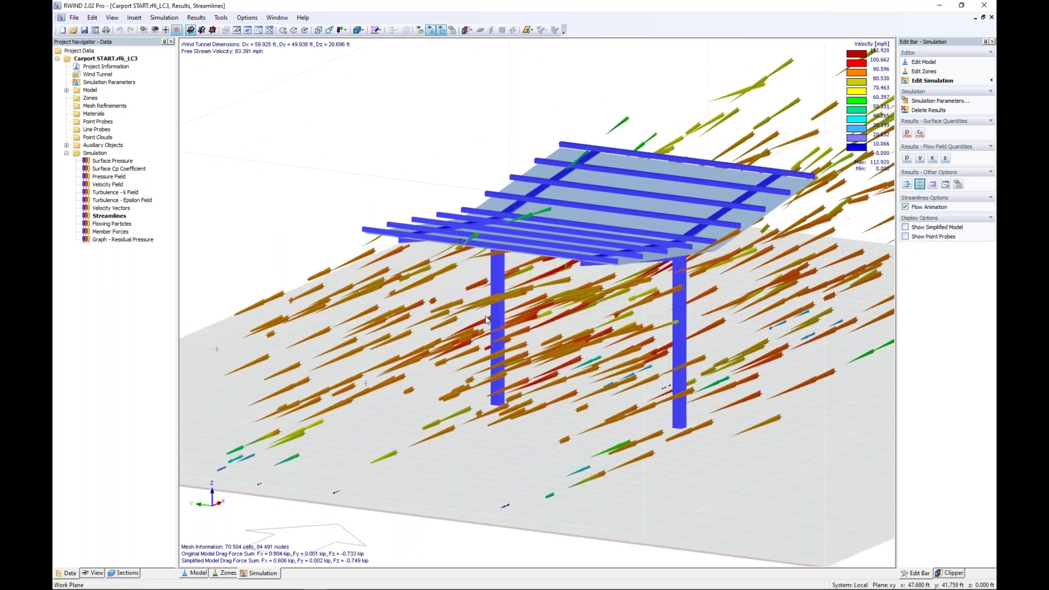
{"action": "middle_click_drag", "start_coordinate": [457, 306], "coordinate": [398, 301], "text": "ctrl"}
{"action": "scroll", "coordinate": [413, 302], "scroll_direction": "down", "scroll_amount": 1}
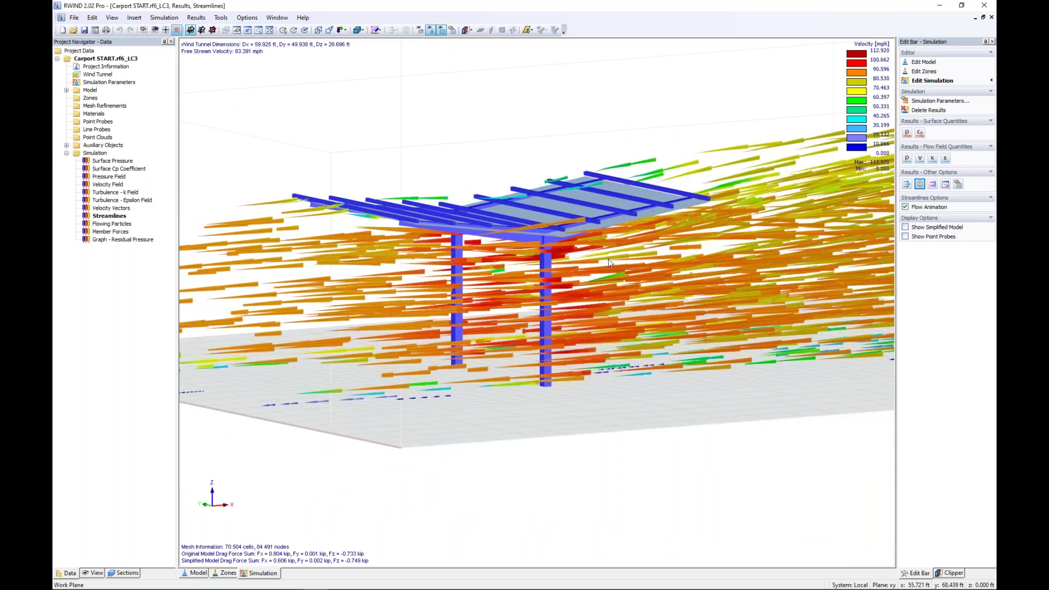
{"action": "left_click", "coordinate": [907, 133]}
{"action": "mouse_move", "coordinate": [577, 213]}
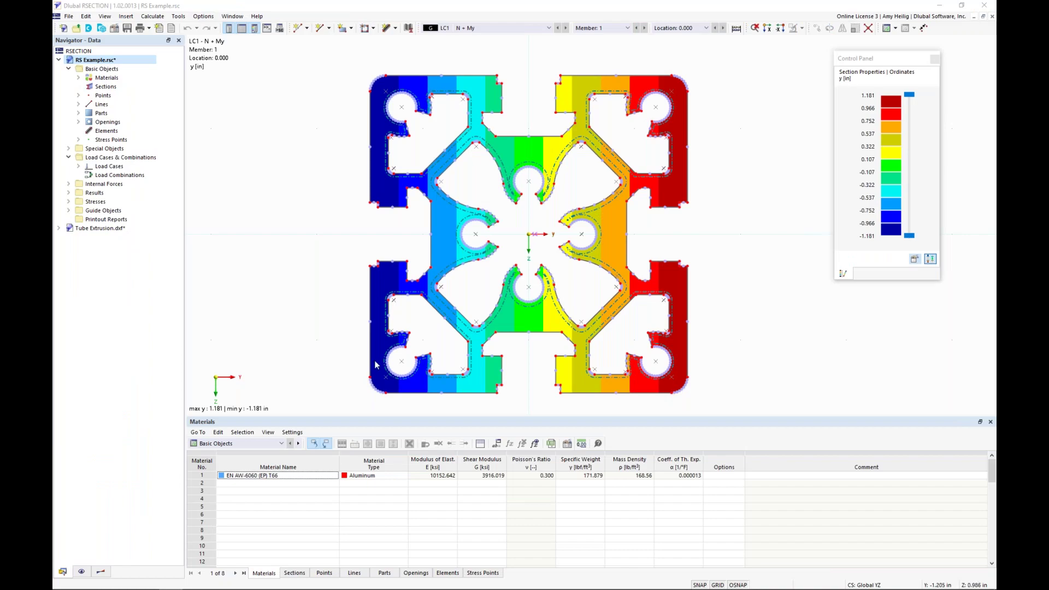
Switch to RFEM and review the design situations DS1 Section 2.3 (LRFD) and DS2 Section 2.4 (ASD).
{"action": "key", "text": "super+Tab"}
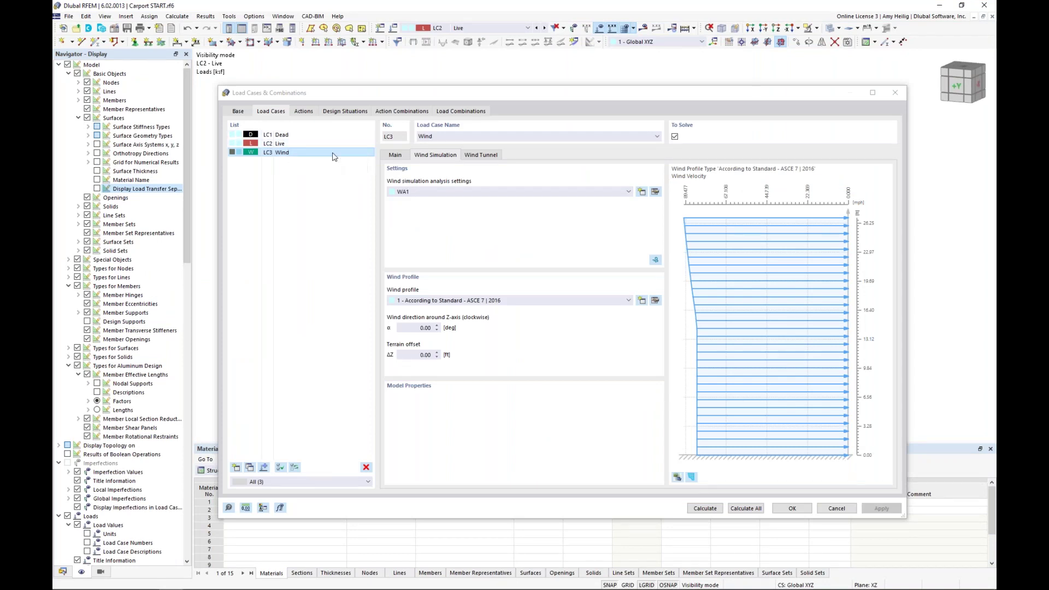
{"action": "left_click", "coordinate": [342, 111]}
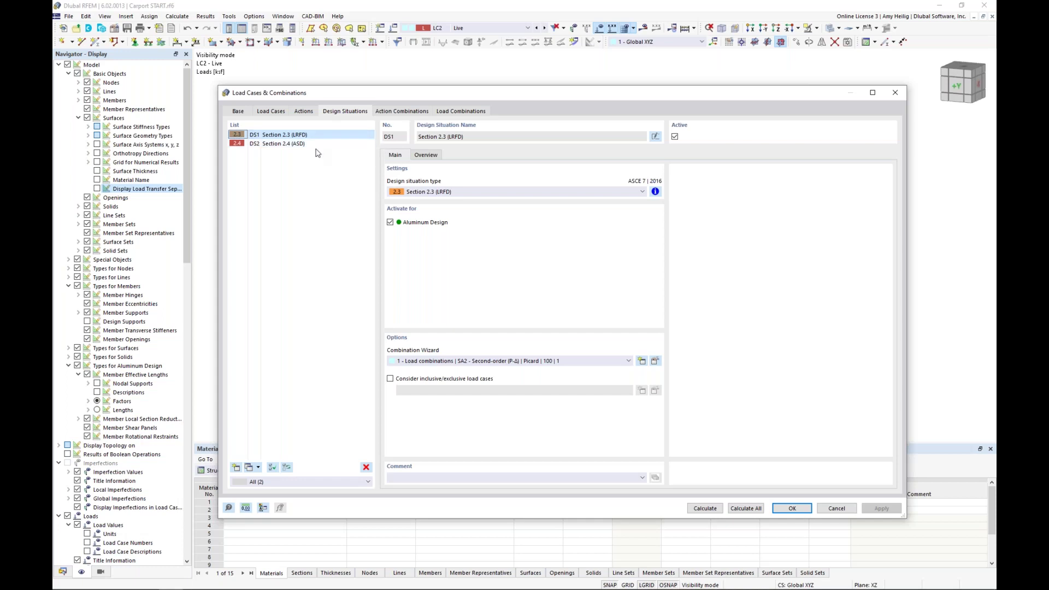
{"action": "left_click", "coordinate": [316, 145]}
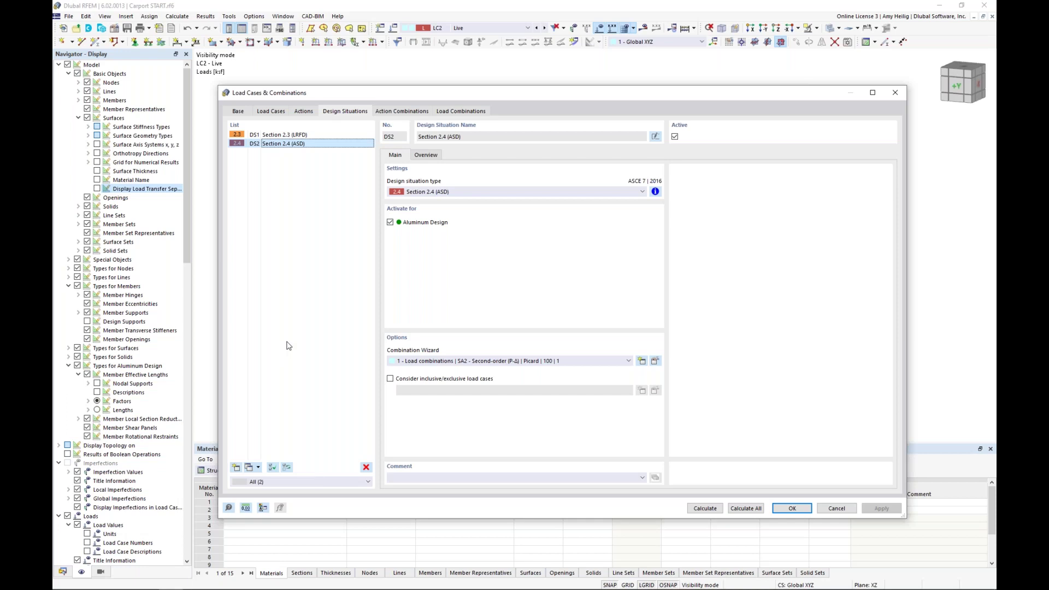
Review the load combinations from CO1 to CO6 with their settings and close the load cases and combinations dialog.
{"action": "left_click", "coordinate": [457, 113]}
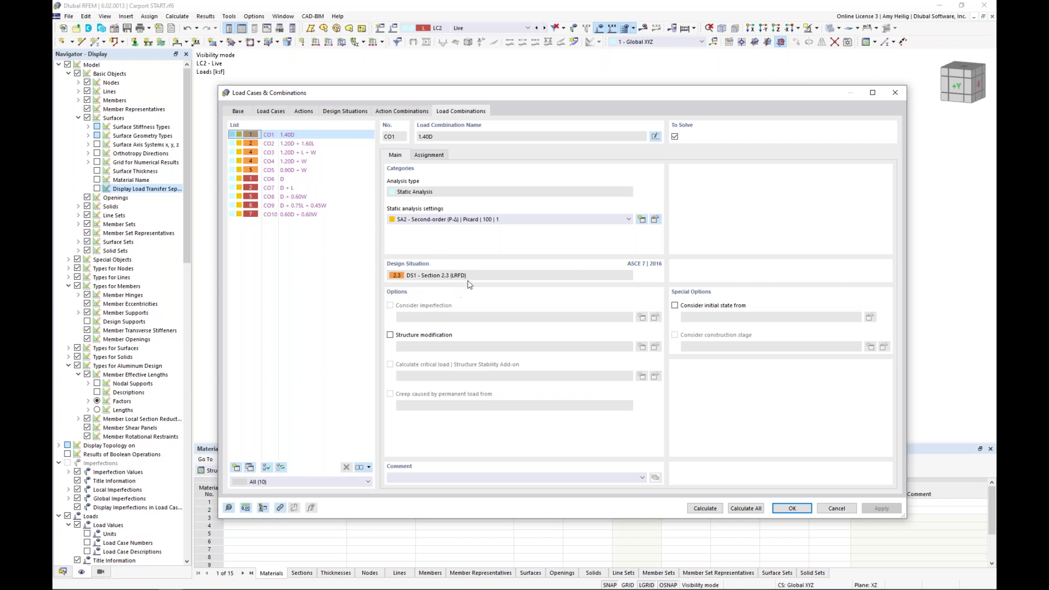
{"action": "left_click", "coordinate": [301, 143]}
{"action": "left_click", "coordinate": [300, 152]}
{"action": "left_click", "coordinate": [299, 161]}
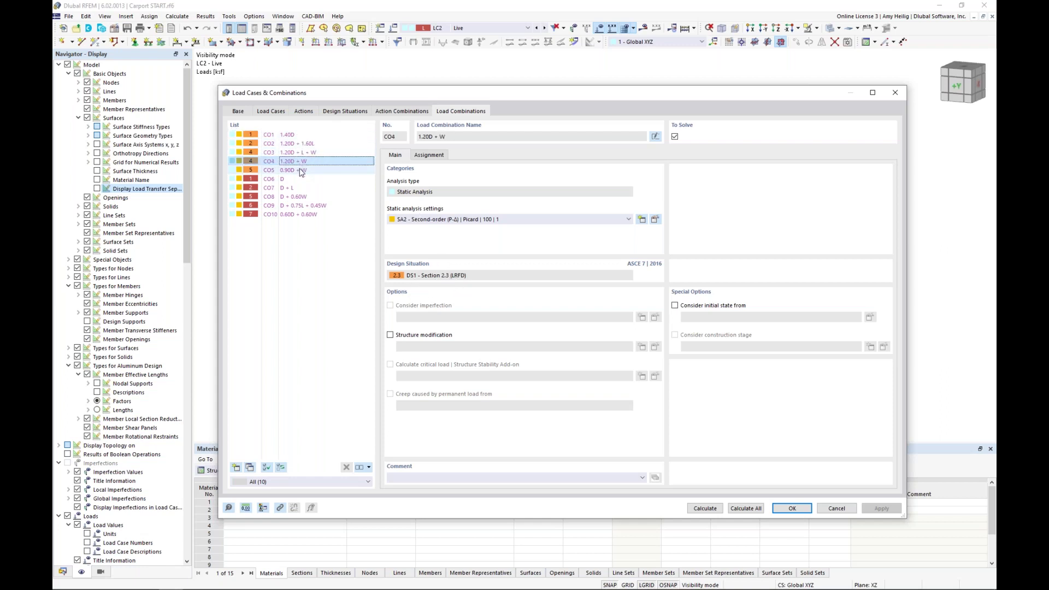
{"action": "left_click", "coordinate": [299, 171]}
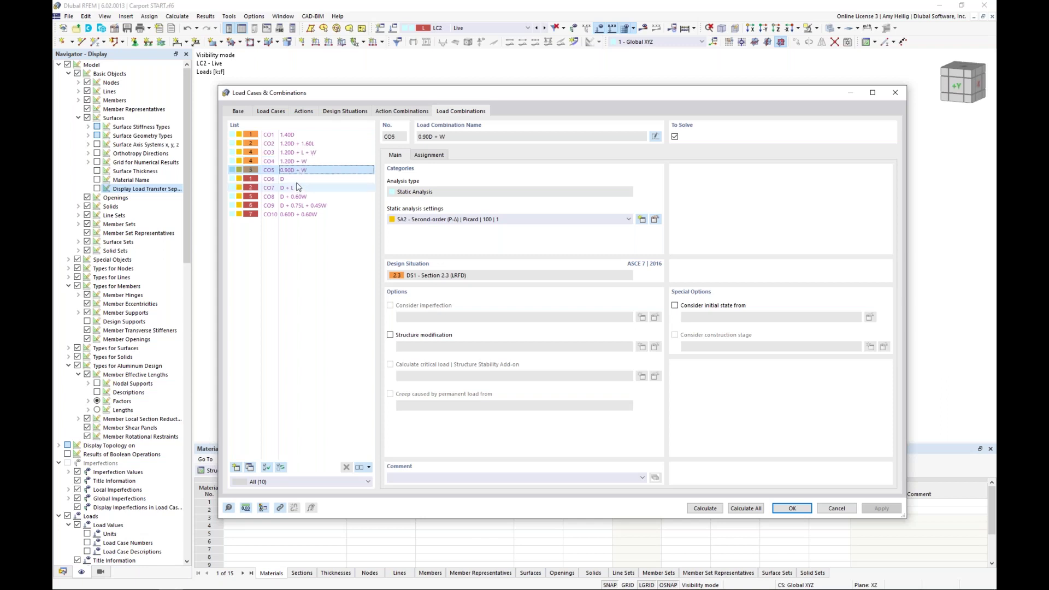
{"action": "left_click", "coordinate": [297, 181]}
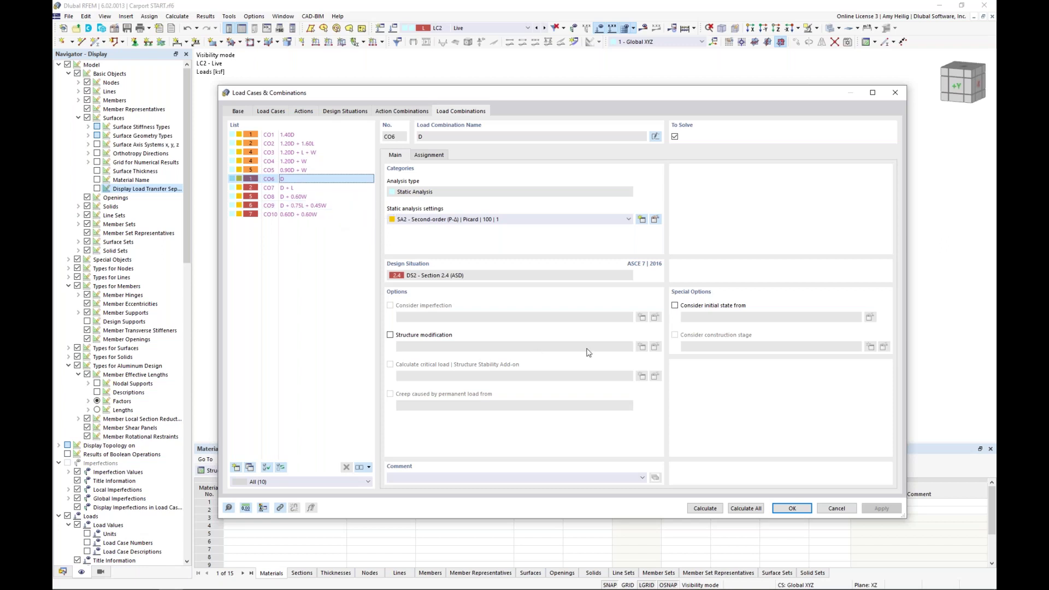
{"action": "left_click", "coordinate": [792, 508]}
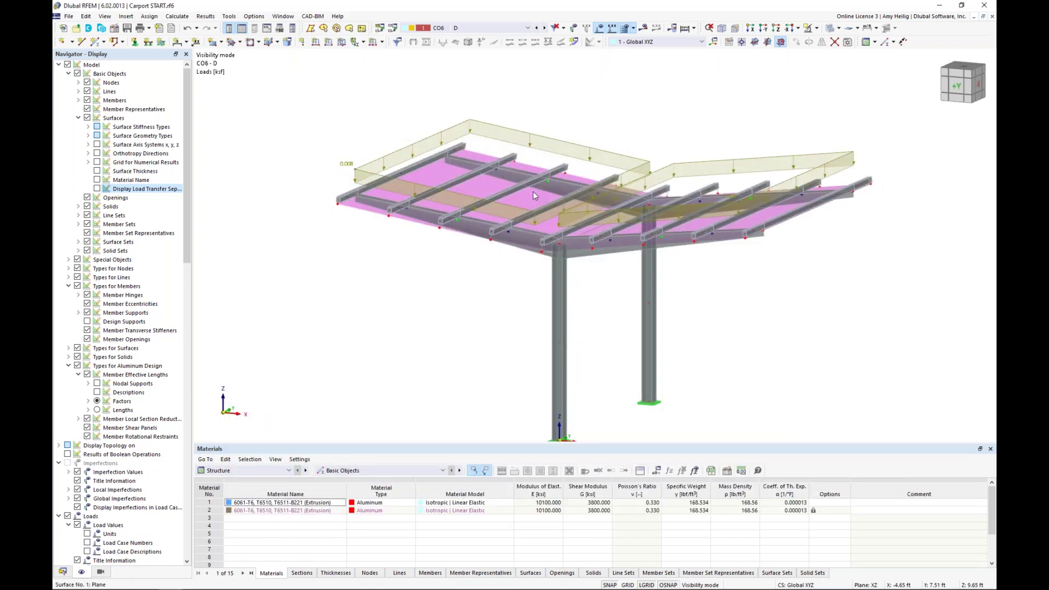
Display the loads of combinations CO2, CO3 and CO5 on the model and examine them together with the wind tunnel.
{"action": "left_click", "coordinate": [469, 28]}
{"action": "left_click", "coordinate": [485, 136]}
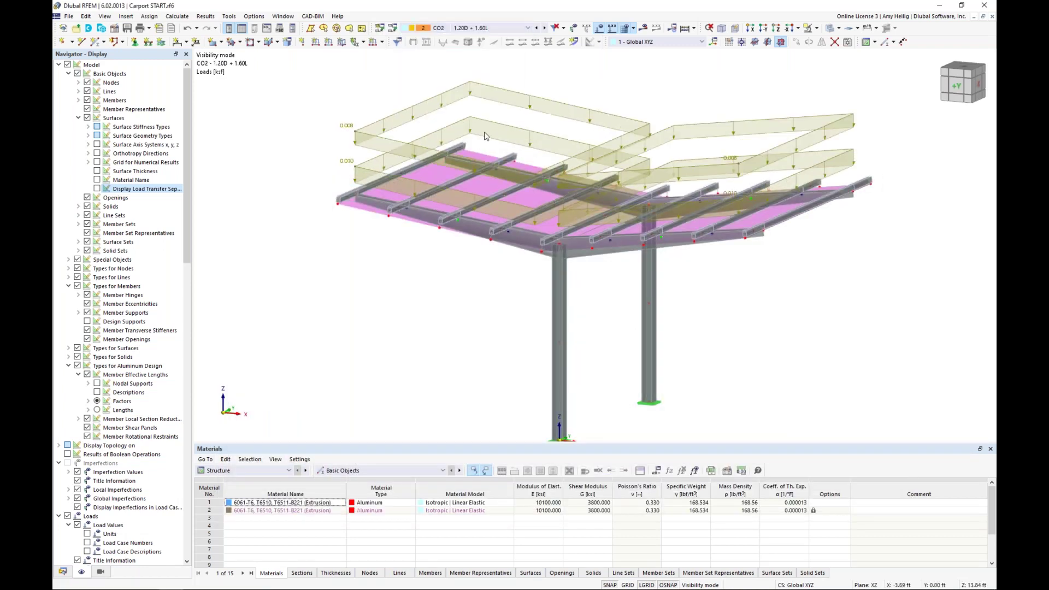
{"action": "scroll", "coordinate": [485, 136], "scroll_direction": "down", "scroll_amount": 4}
{"action": "middle_click_drag", "start_coordinate": [485, 136], "coordinate": [456, 204]}
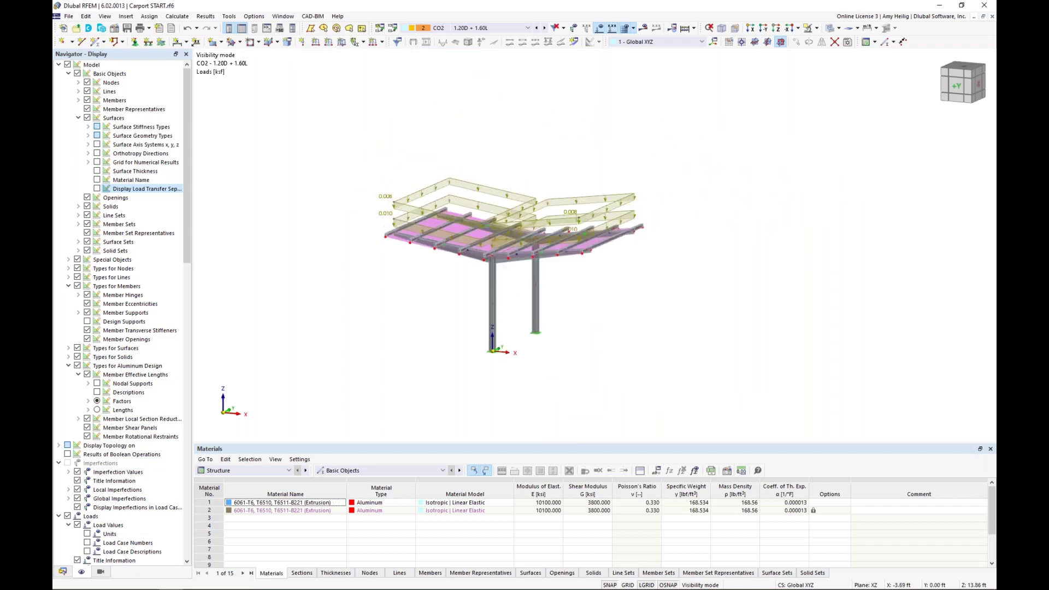
{"action": "left_click", "coordinate": [544, 28]}
{"action": "scroll", "coordinate": [534, 185], "scroll_direction": "down", "scroll_amount": 2}
{"action": "middle_click_drag", "start_coordinate": [534, 185], "coordinate": [547, 203]}
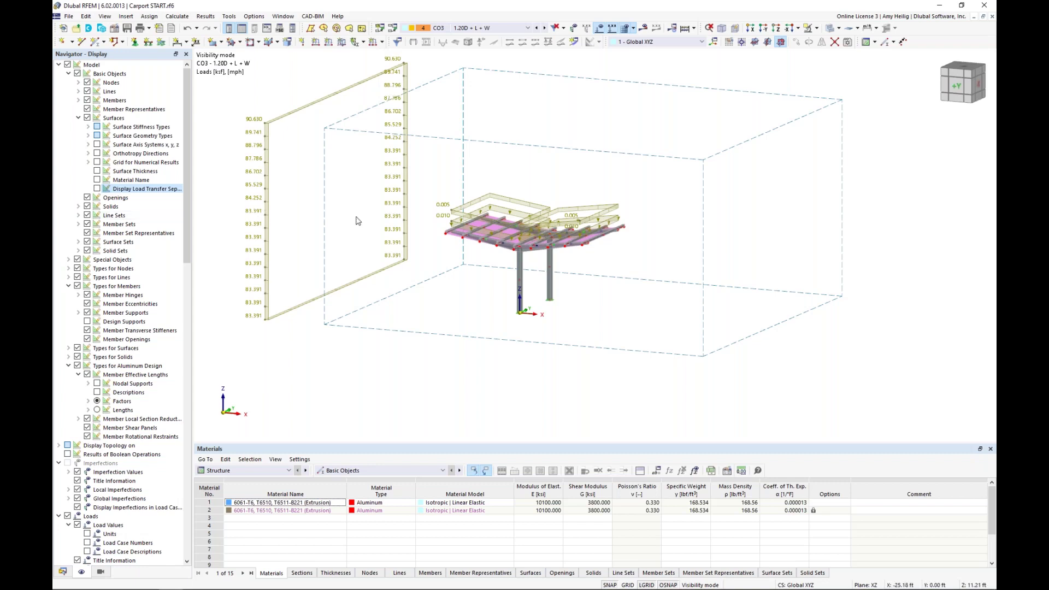
{"action": "left_click", "coordinate": [545, 28]}
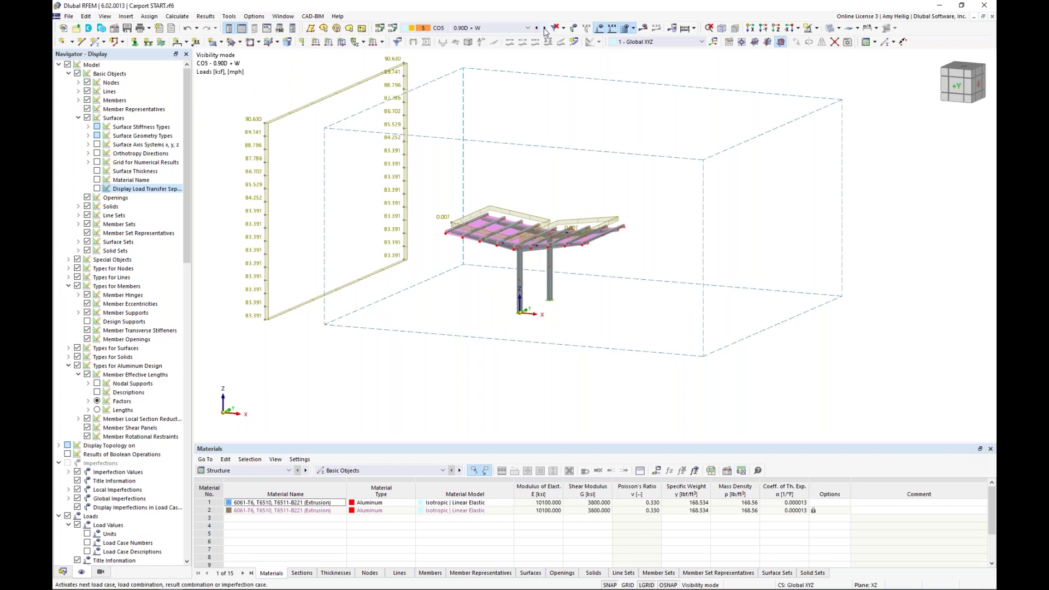
Hide the loads on the model, enlarge the table area and show the Aluminum Design input data.
{"action": "left_click", "coordinate": [599, 29]}
{"action": "scroll", "coordinate": [543, 283], "scroll_direction": "up", "scroll_amount": 4}
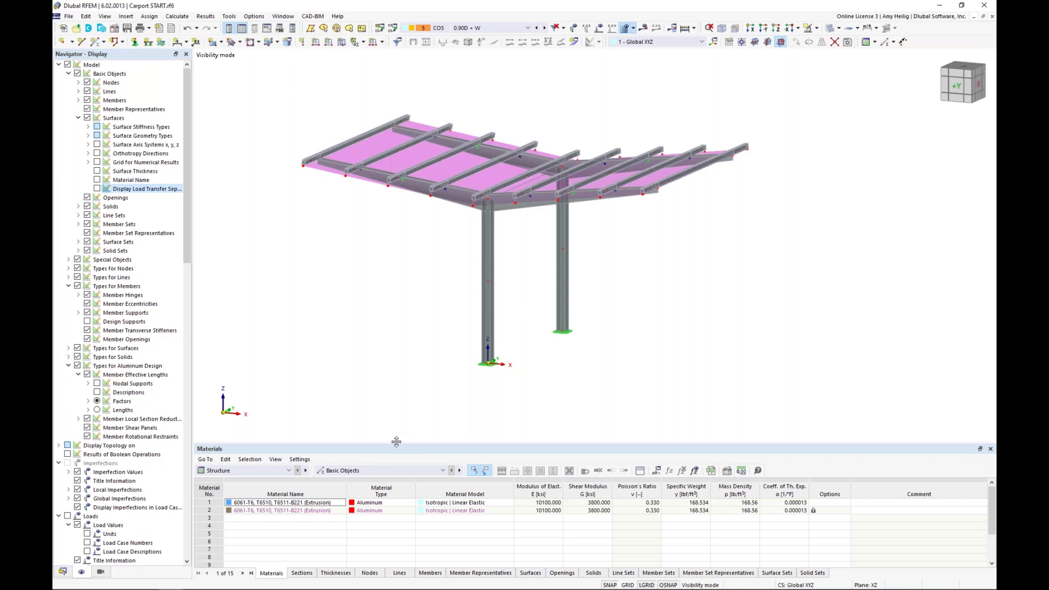
{"action": "left_click_drag", "start_coordinate": [396, 441], "coordinate": [397, 385]}
{"action": "left_click", "coordinate": [289, 410]}
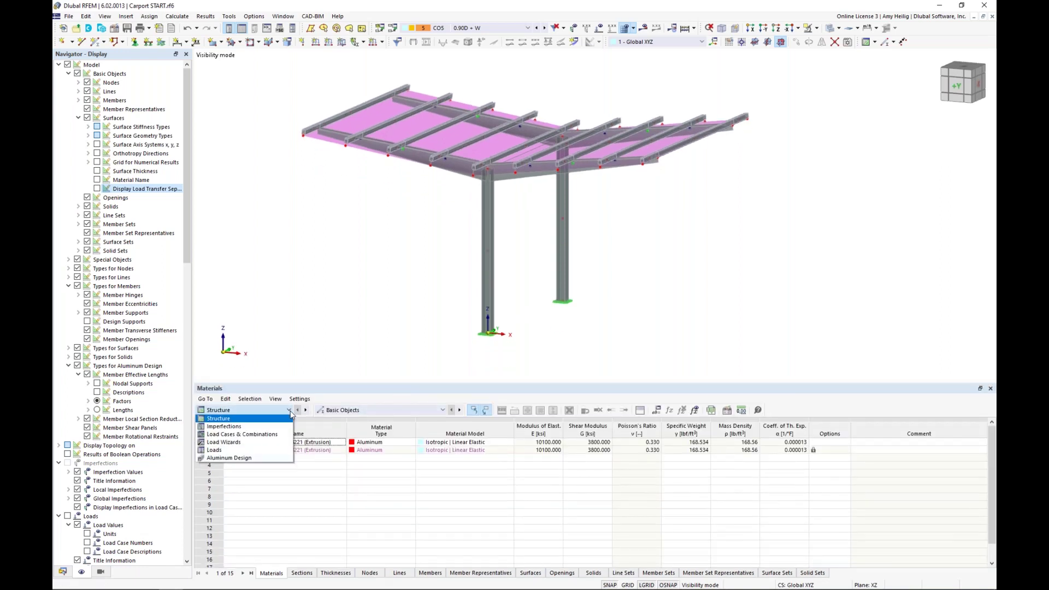
{"action": "left_click", "coordinate": [275, 459]}
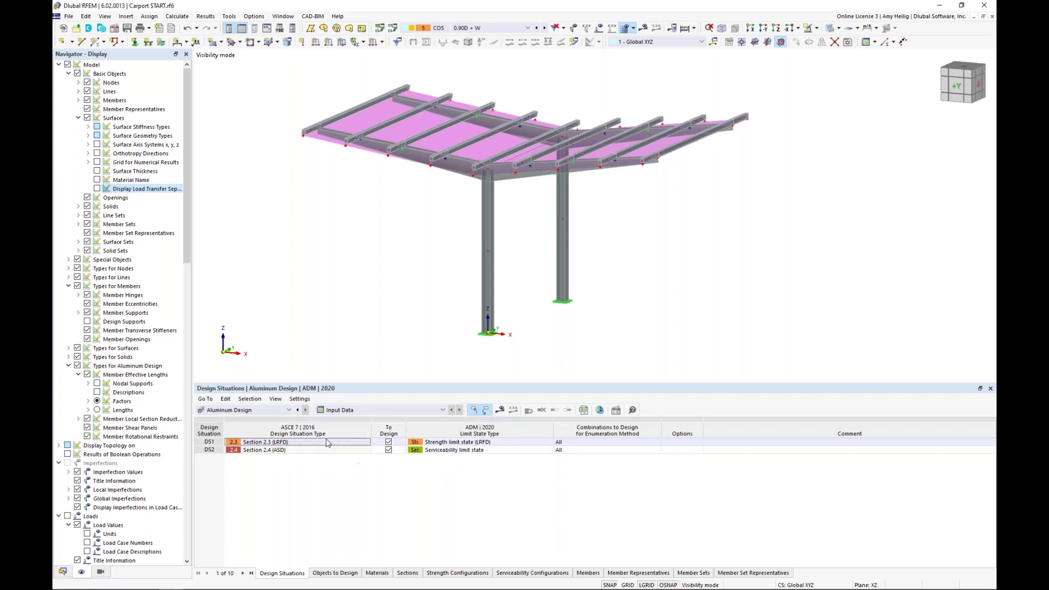
Review the available ADM 2020 limit state types for design situations DS1 and DS2, keeping their current assignments.
{"action": "left_click", "coordinate": [538, 443]}
{"action": "left_click", "coordinate": [548, 444]}
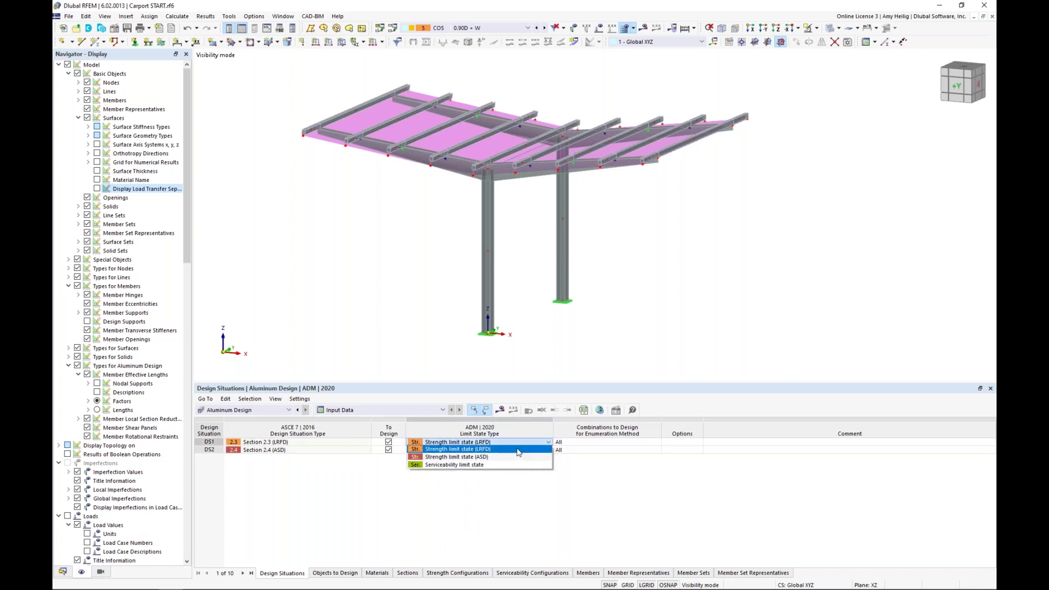
{"action": "left_click", "coordinate": [339, 480]}
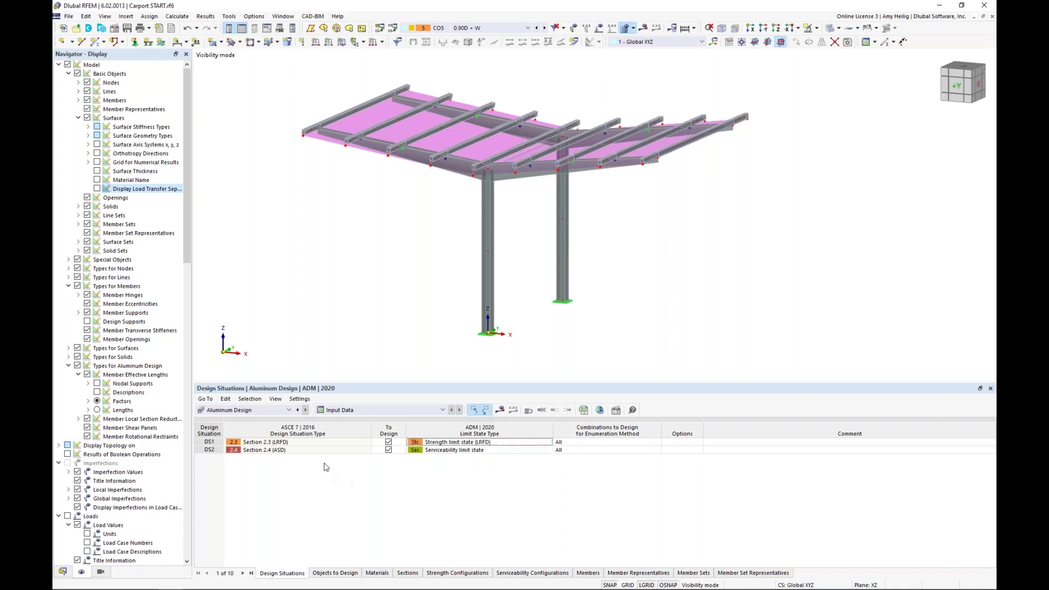
{"action": "left_click", "coordinate": [324, 457]}
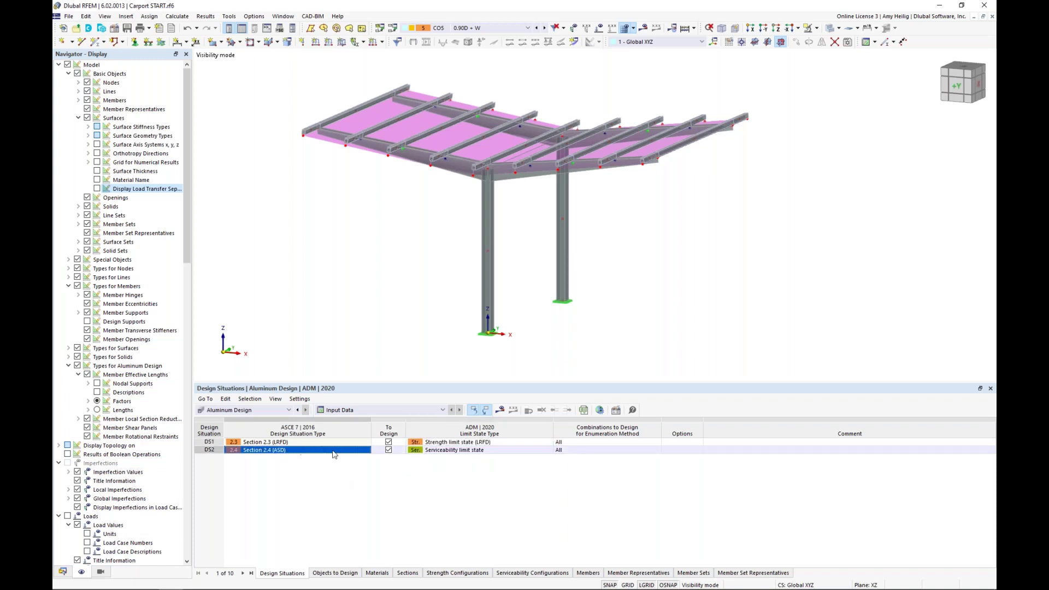
{"action": "left_click", "coordinate": [500, 451]}
{"action": "left_click", "coordinate": [500, 451]}
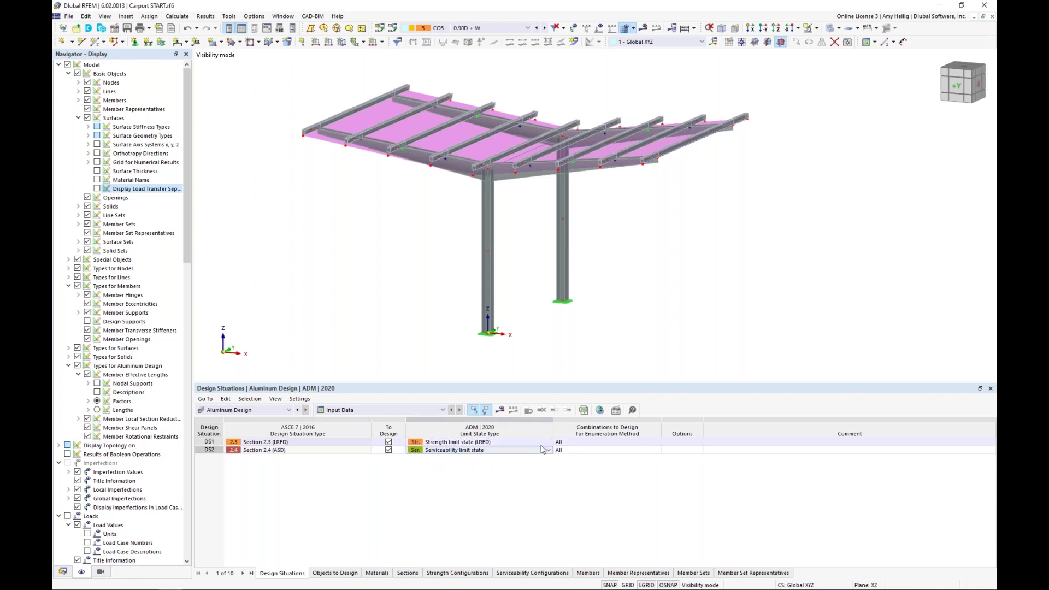
{"action": "left_click", "coordinate": [548, 449]}
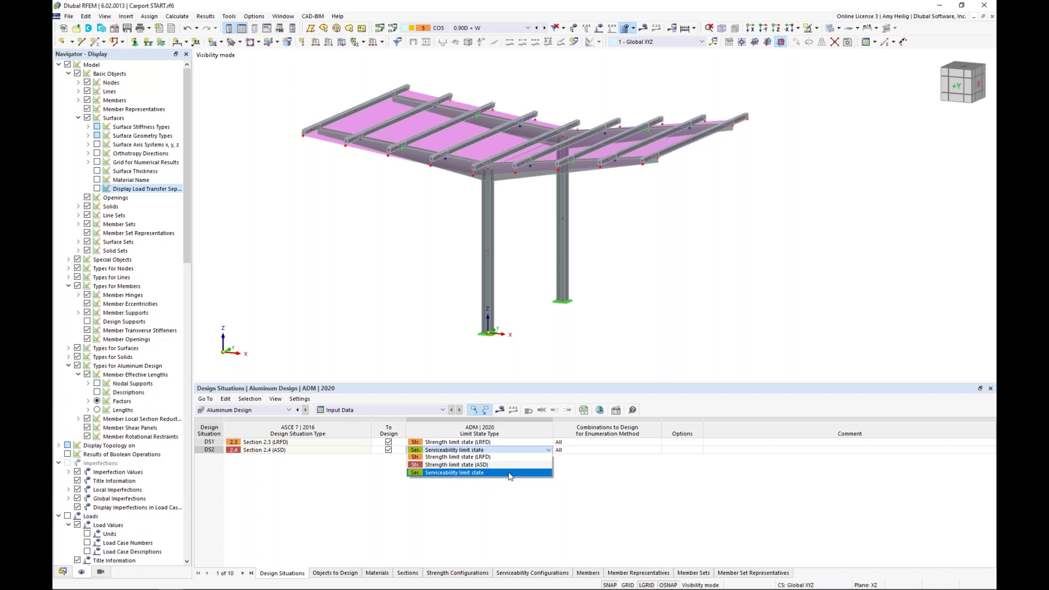
{"action": "left_click", "coordinate": [514, 512]}
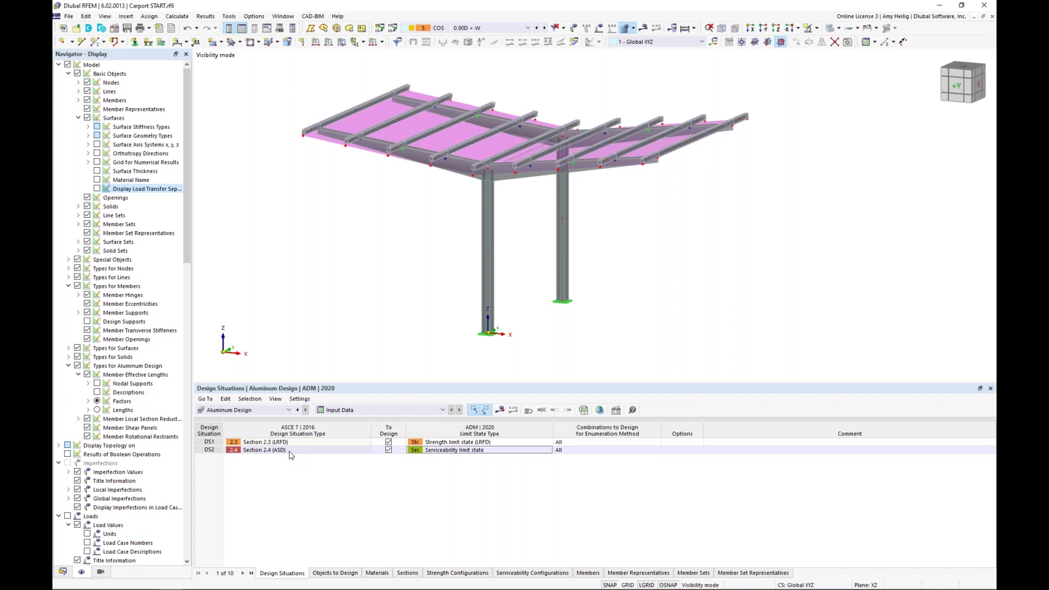
Exclude DS1 from design, check the limit state options for DS2 and include DS1 again.
{"action": "left_click", "coordinate": [388, 442]}
{"action": "left_click", "coordinate": [549, 450]}
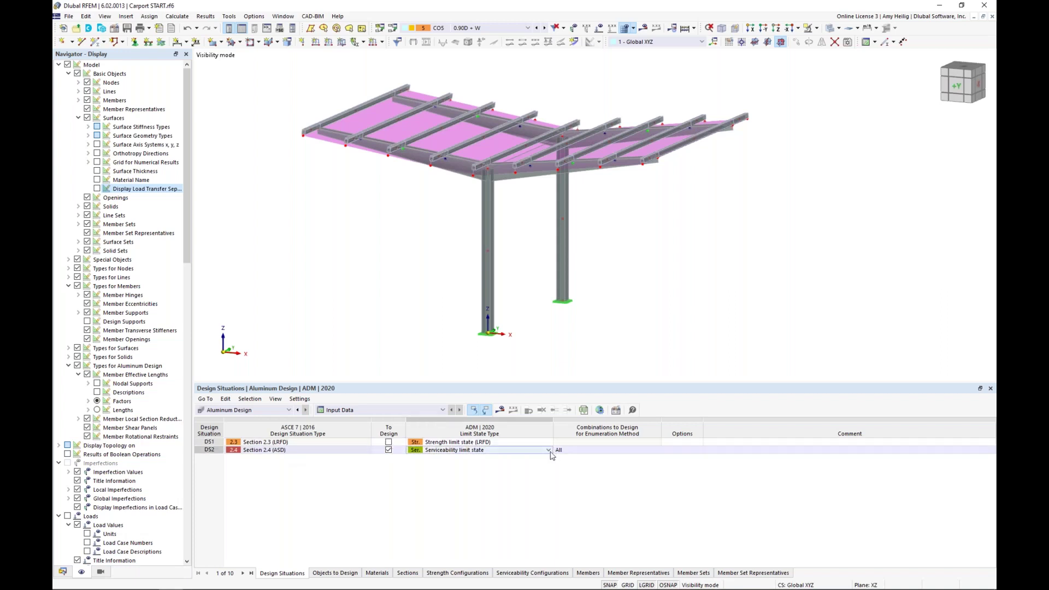
{"action": "left_click", "coordinate": [549, 450]}
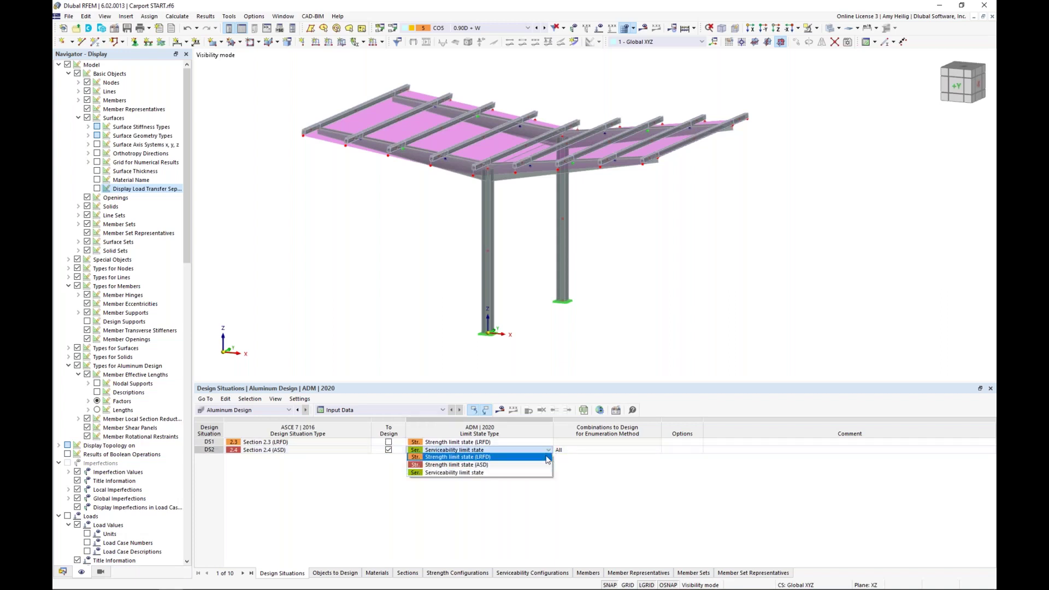
{"action": "left_click", "coordinate": [494, 473]}
{"action": "left_click", "coordinate": [389, 442]}
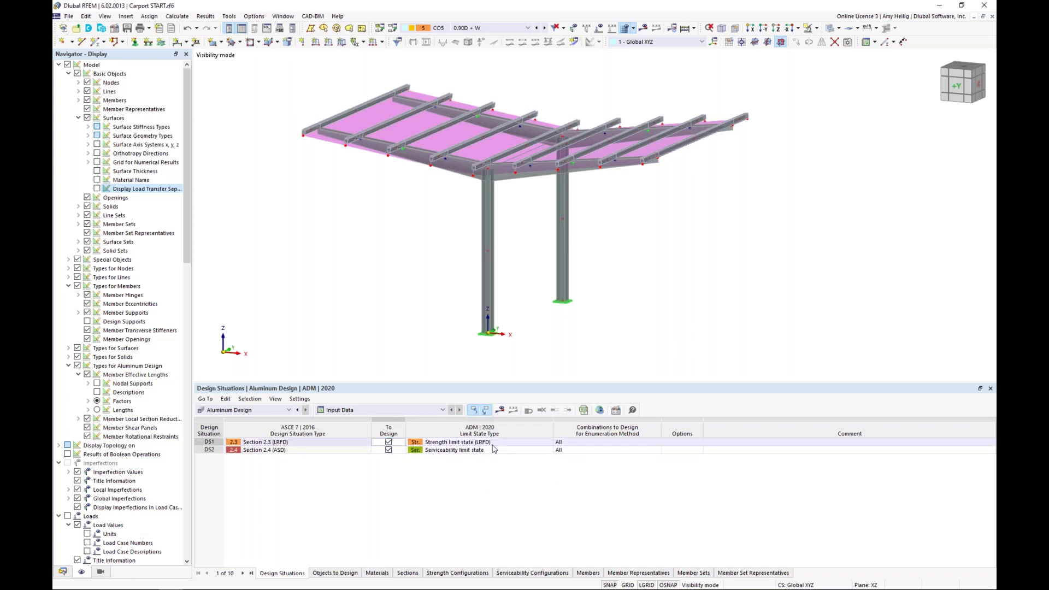
In the objects to design, turn off Design All for member set representatives, member representatives and members.
{"action": "left_click", "coordinate": [335, 573]}
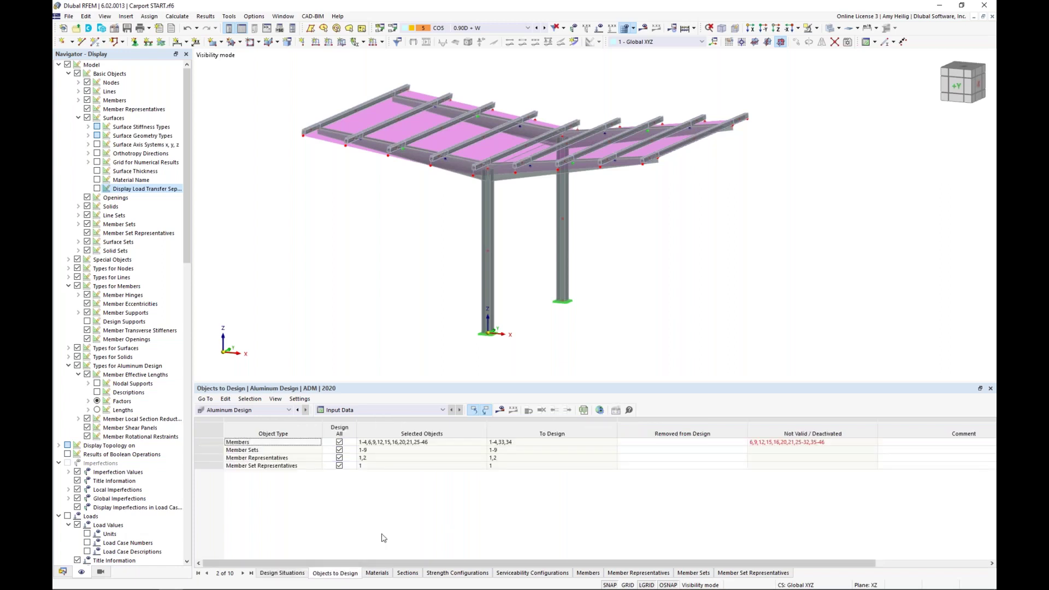
{"action": "left_click", "coordinate": [339, 465]}
{"action": "left_click", "coordinate": [339, 458]}
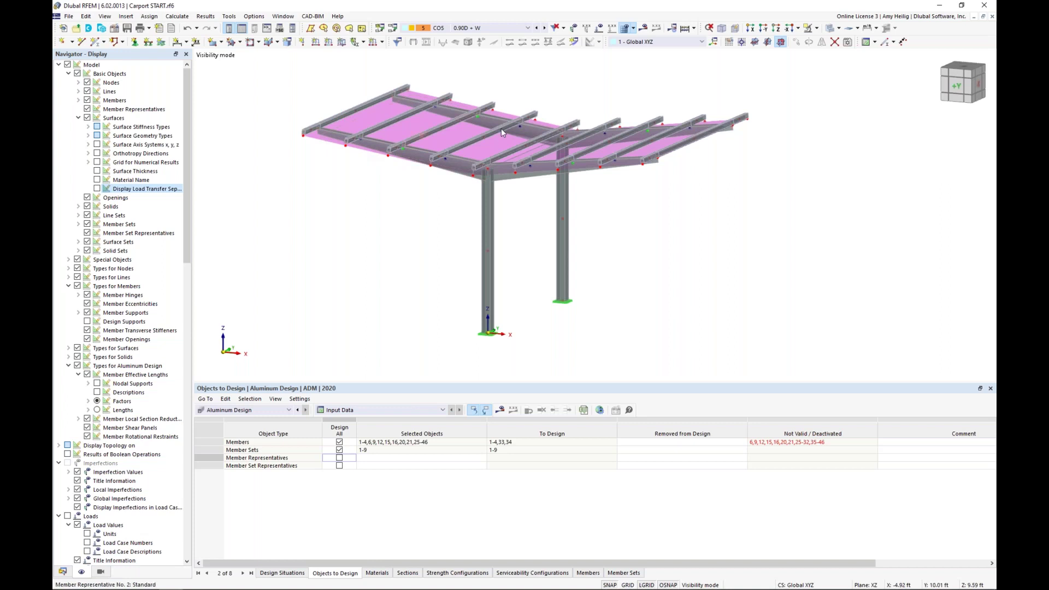
{"action": "left_click", "coordinate": [339, 441]}
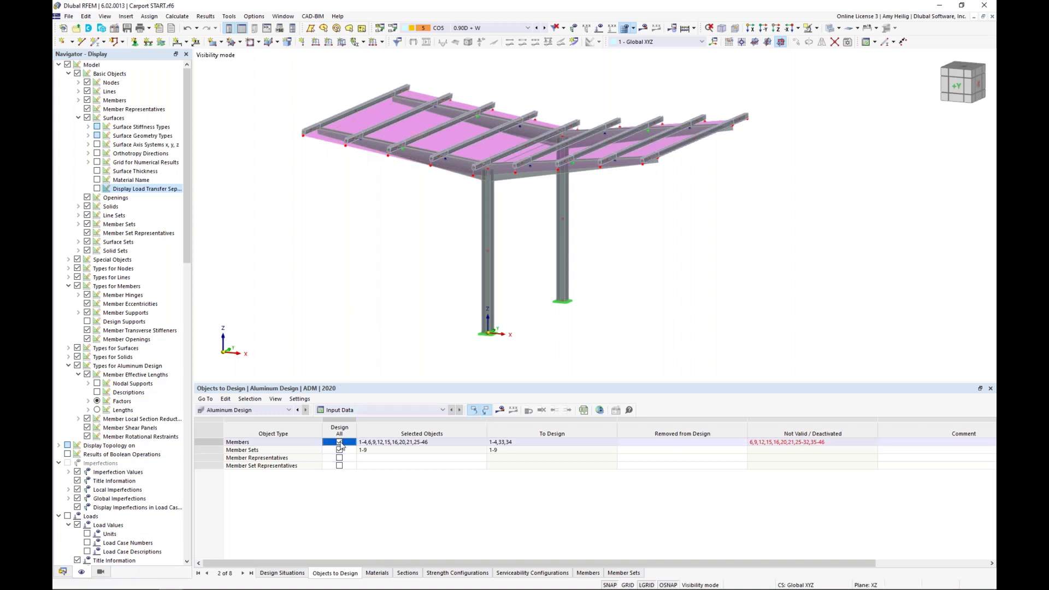
Clear the selected members for aluminum design and assign members 1-4, 33, 34 and 41 picked in the model.
{"action": "left_click", "coordinate": [404, 445]}
{"action": "left_click", "coordinate": [466, 443]}
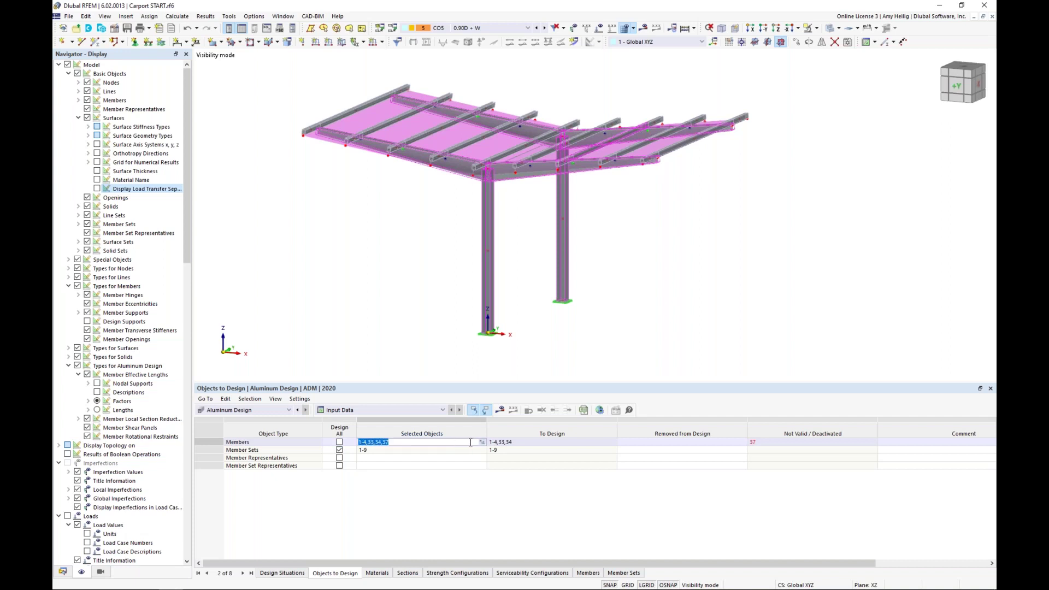
{"action": "left_click", "coordinate": [482, 443]}
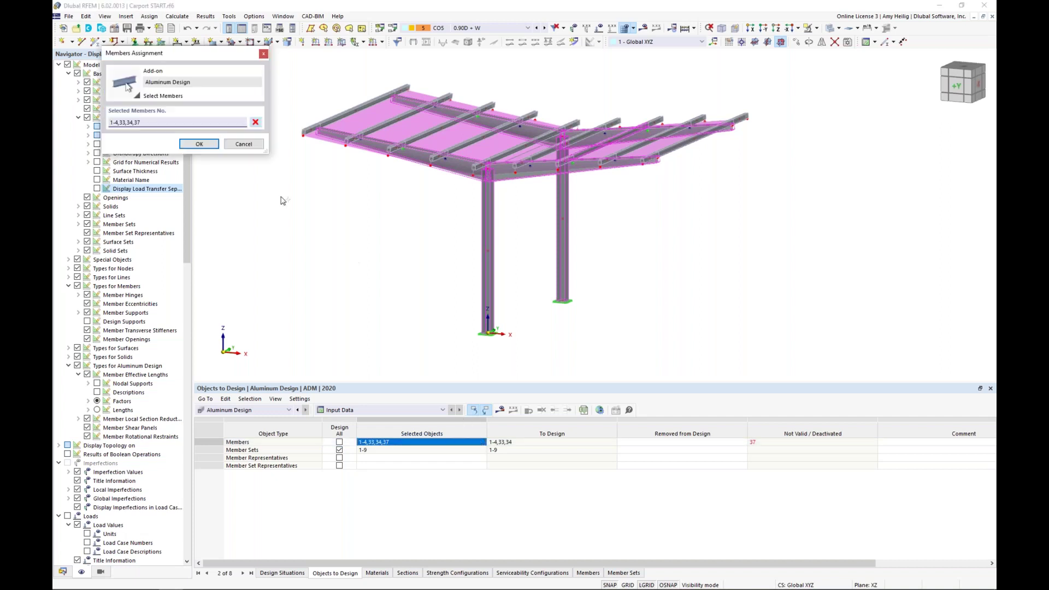
{"action": "left_click", "coordinate": [256, 123]}
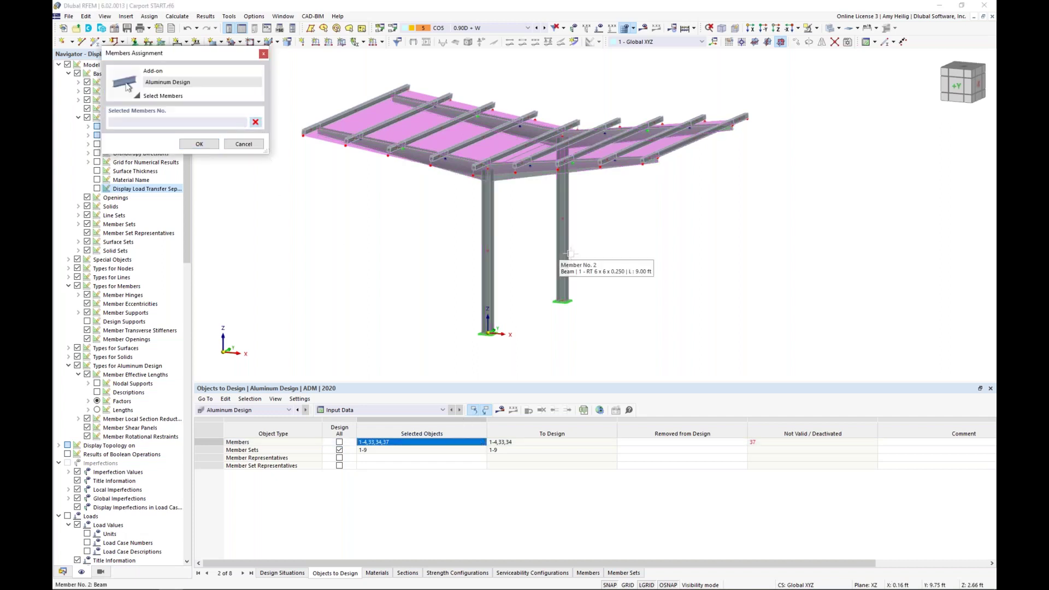
{"action": "left_click_drag", "start_coordinate": [607, 254], "coordinate": [435, 227]}
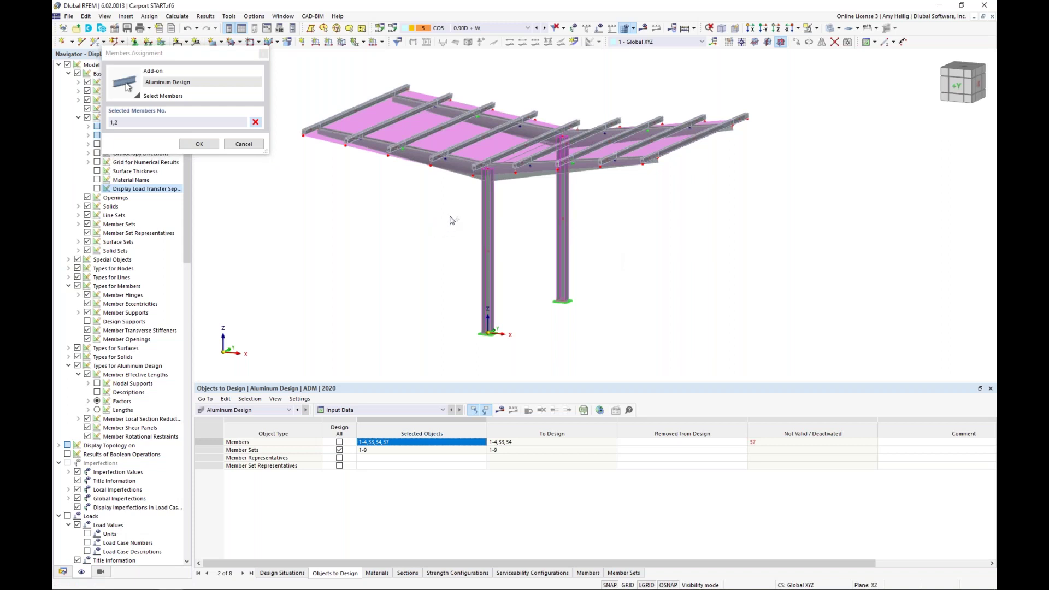
{"action": "left_click", "coordinate": [453, 162]}
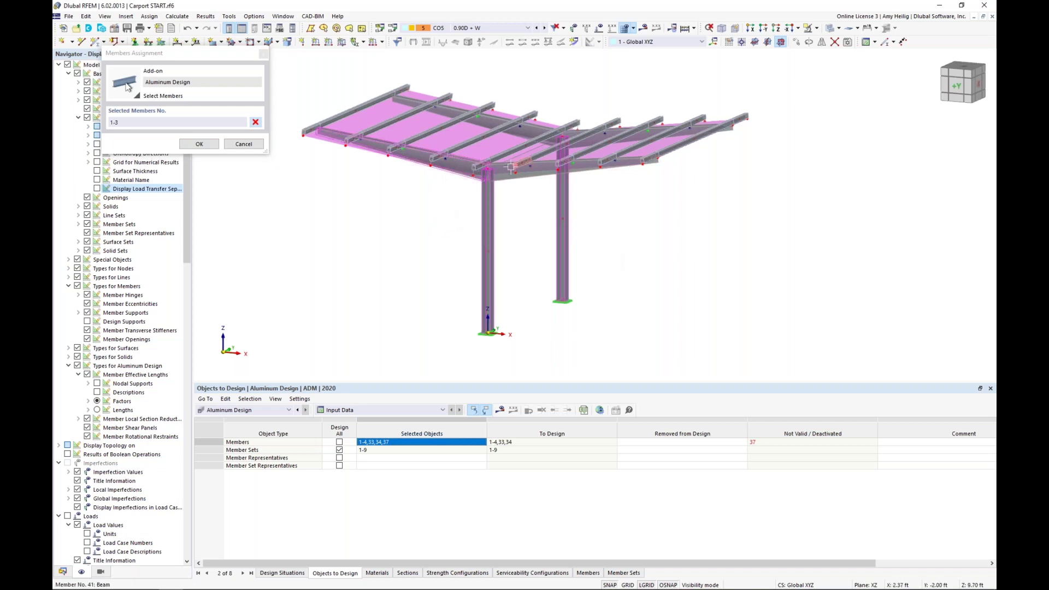
{"action": "left_click", "coordinate": [516, 160]}
{"action": "left_click", "coordinate": [504, 173]}
{"action": "left_click", "coordinate": [504, 121]}
{"action": "left_click", "coordinate": [590, 133]}
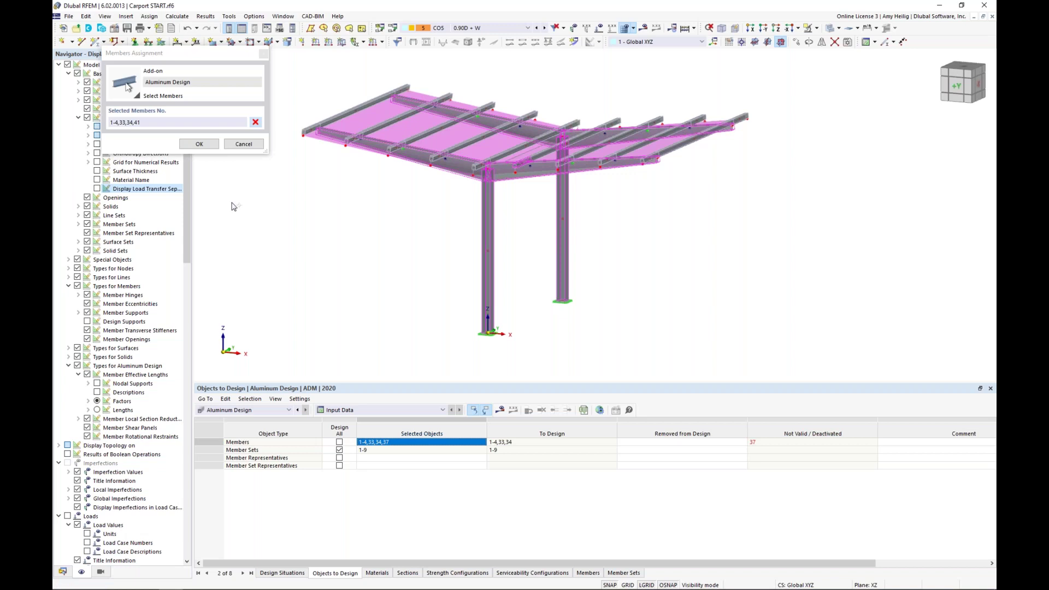
{"action": "left_click", "coordinate": [208, 146]}
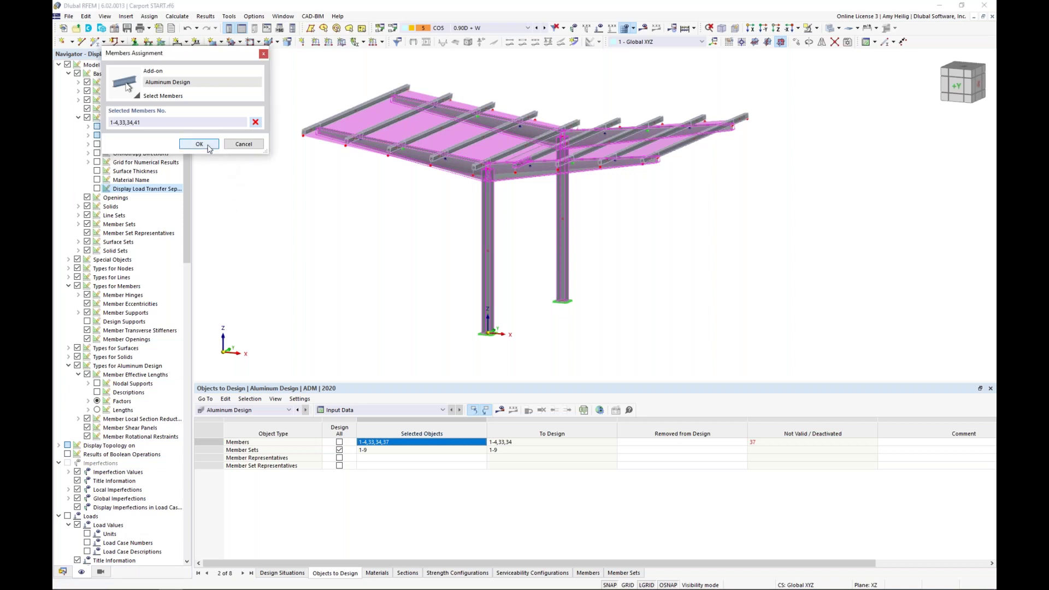
Clear the member assignment again and pick only the columns and main roof beams, members 1-4, 33 and 34.
{"action": "middle_click_drag", "start_coordinate": [560, 378], "coordinate": [508, 384], "text": "ctrl"}
{"action": "left_click", "coordinate": [398, 442]}
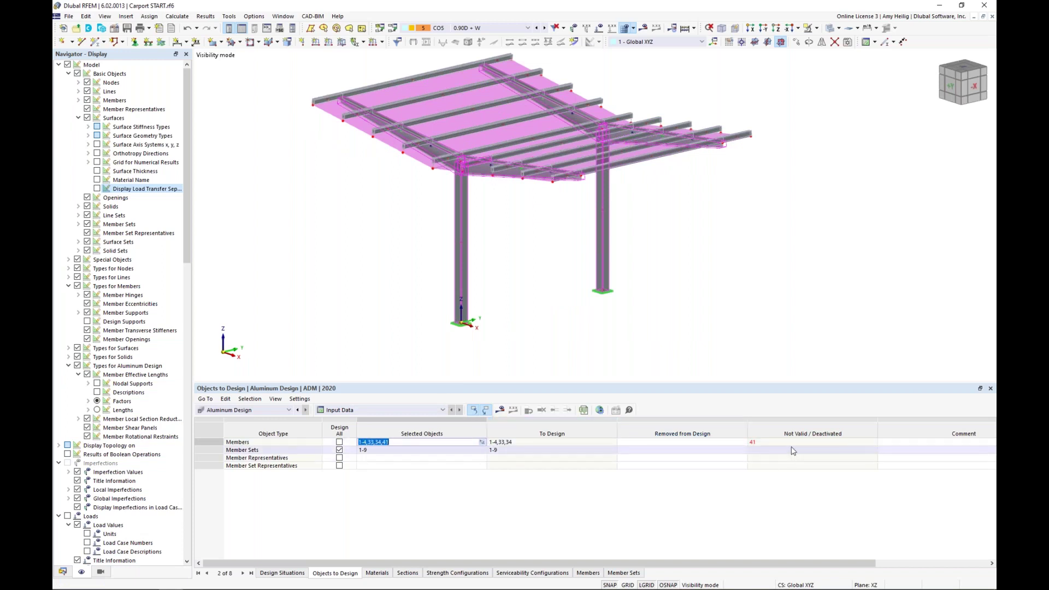
{"action": "left_click", "coordinate": [483, 443]}
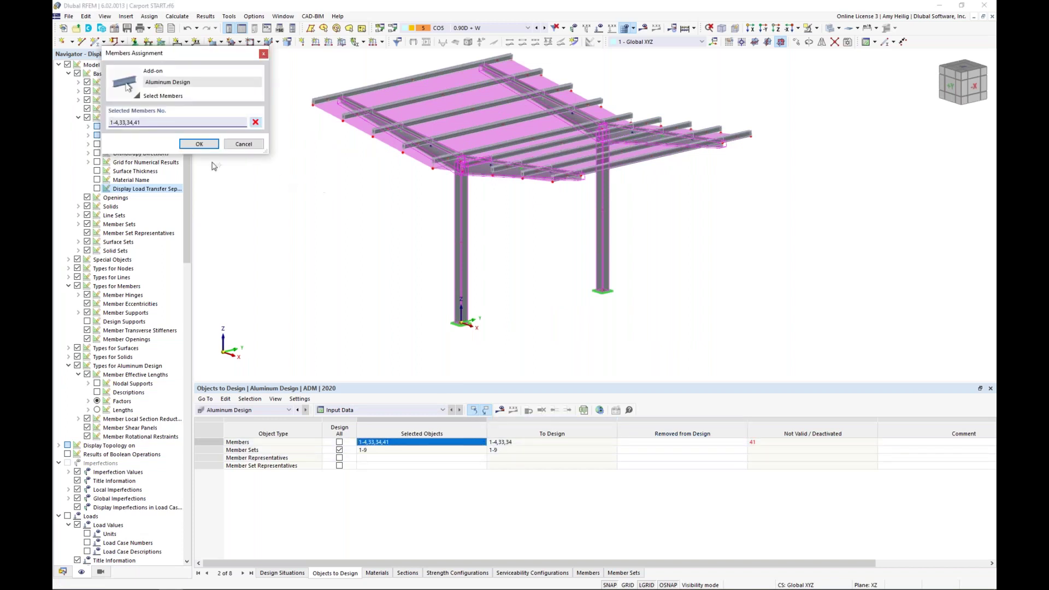
{"action": "left_click", "coordinate": [256, 122]}
{"action": "left_click_drag", "start_coordinate": [659, 240], "coordinate": [420, 202]}
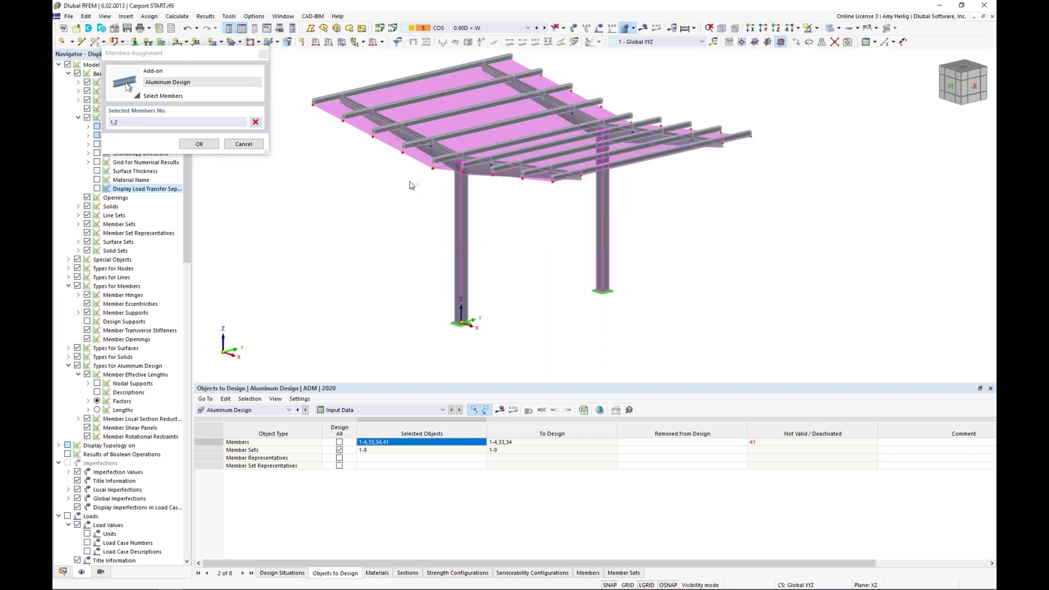
{"action": "left_click", "coordinate": [408, 134]}
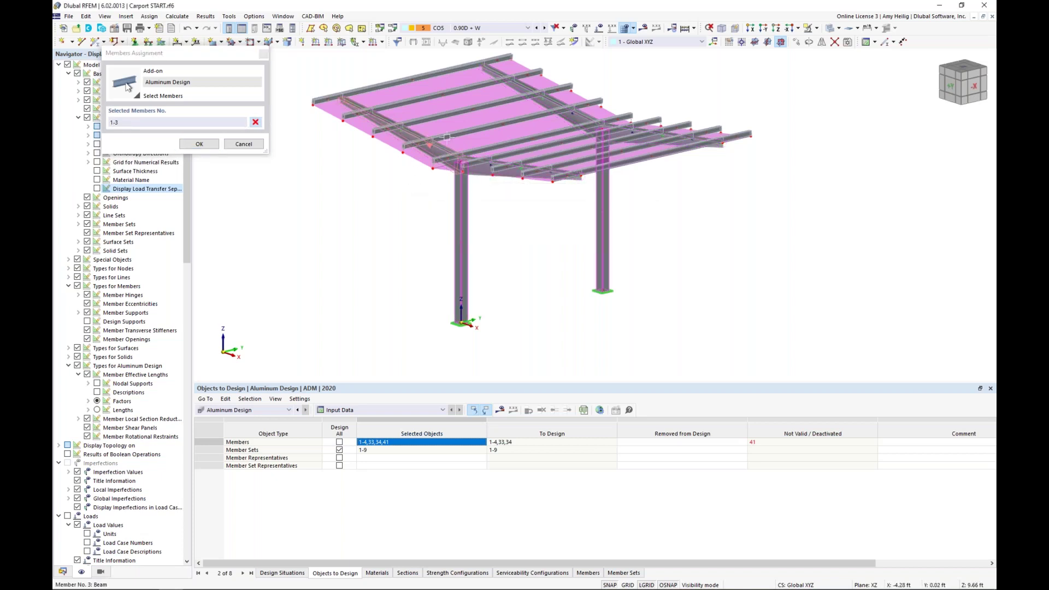
{"action": "left_click", "coordinate": [479, 171]}
{"action": "left_click", "coordinate": [546, 98]}
{"action": "middle_click_drag", "start_coordinate": [731, 168], "coordinate": [546, 184], "text": "ctrl"}
{"action": "left_click", "coordinate": [600, 160]}
{"action": "left_click", "coordinate": [197, 145]}
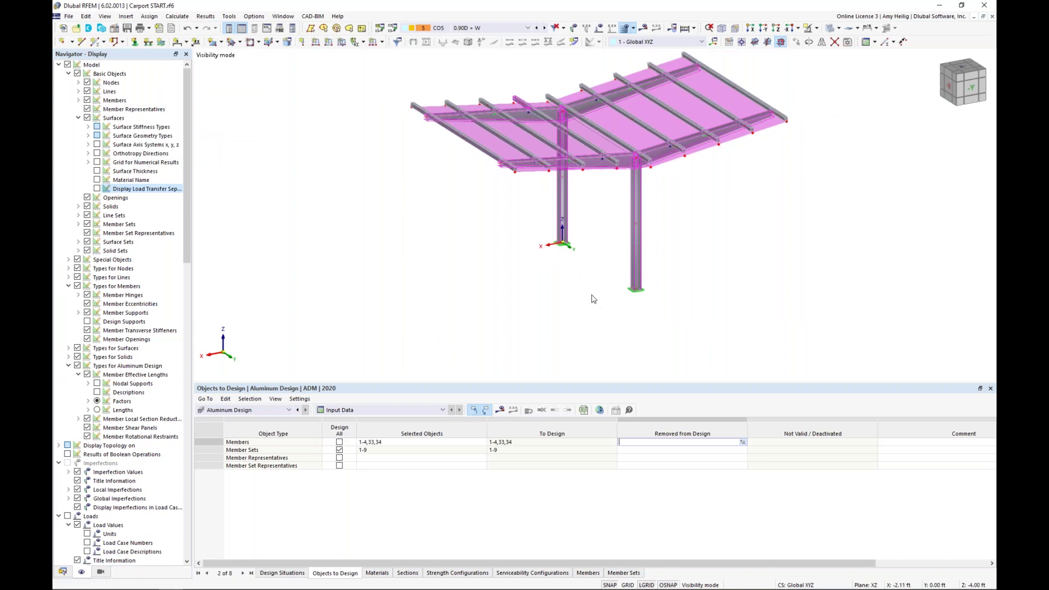
Calculate all results and switch the model display from solid rendering to wireframe.
{"action": "middle_click_drag", "start_coordinate": [451, 218], "coordinate": [604, 270], "text": "ctrl"}
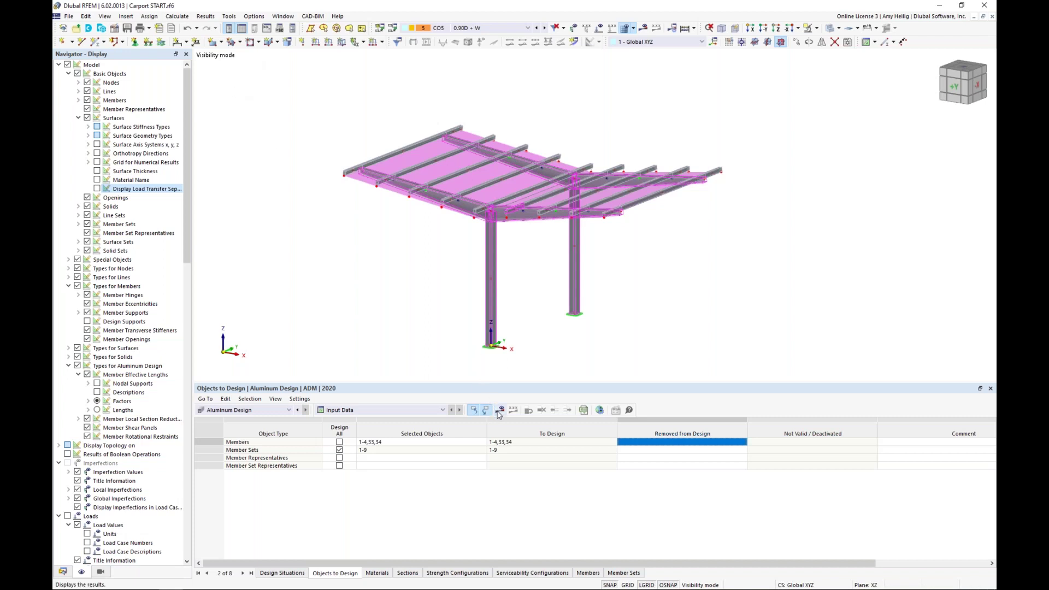
{"action": "left_click", "coordinate": [182, 16]}
{"action": "left_click", "coordinate": [200, 31]}
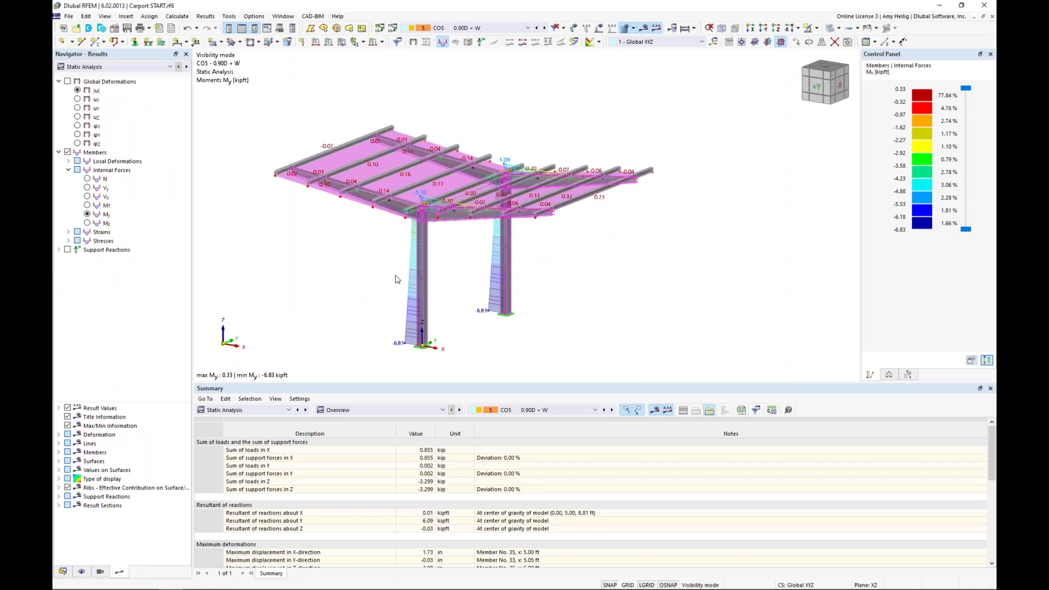
{"action": "left_click", "coordinate": [830, 31]}
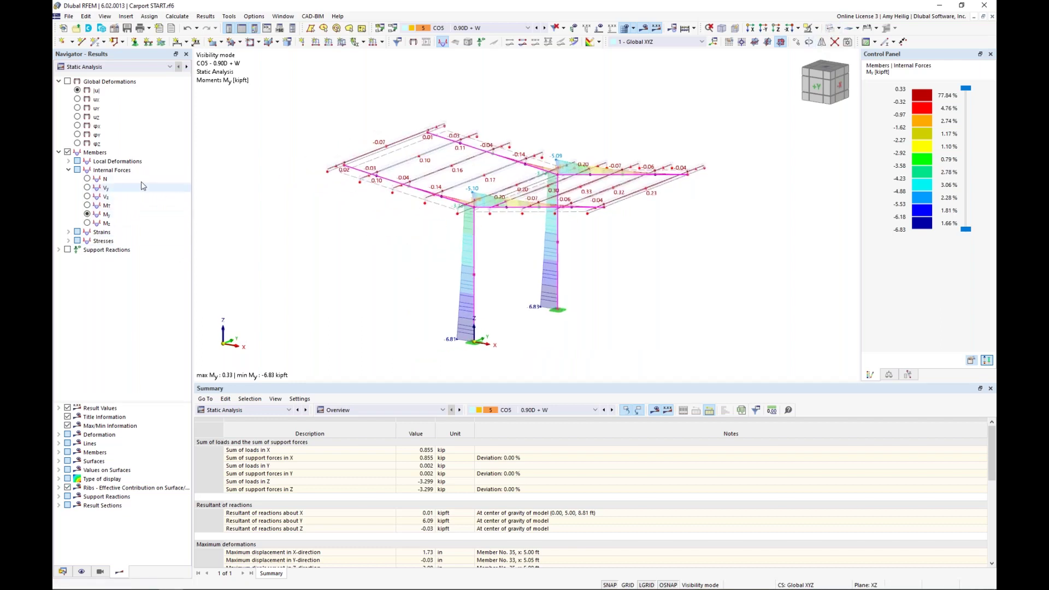
Display the static analysis global deformations |u| and compare them for load combinations CO3 and CO6.
{"action": "left_click", "coordinate": [115, 66]}
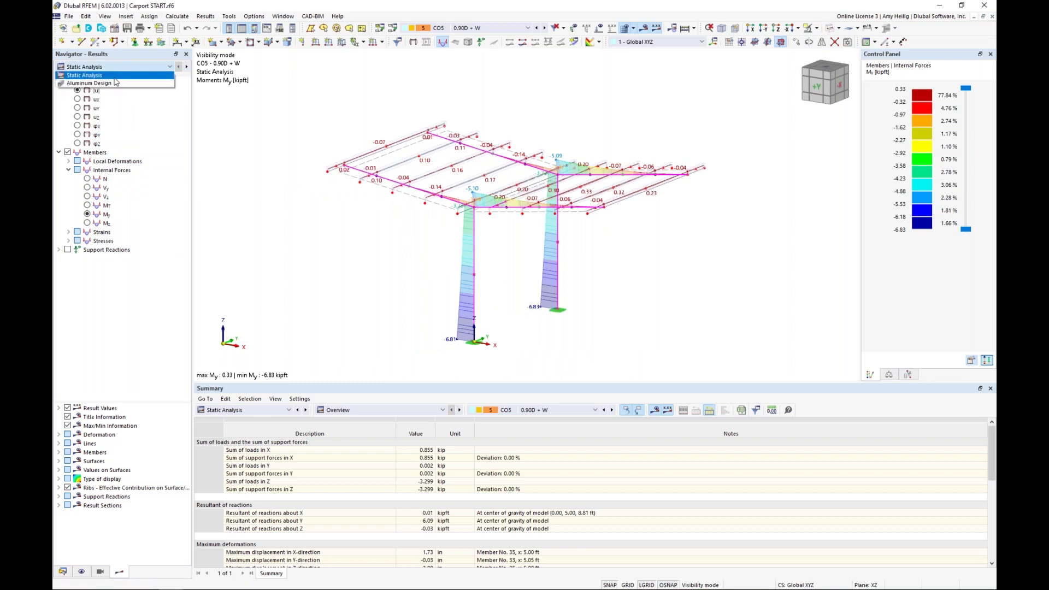
{"action": "left_click", "coordinate": [103, 77]}
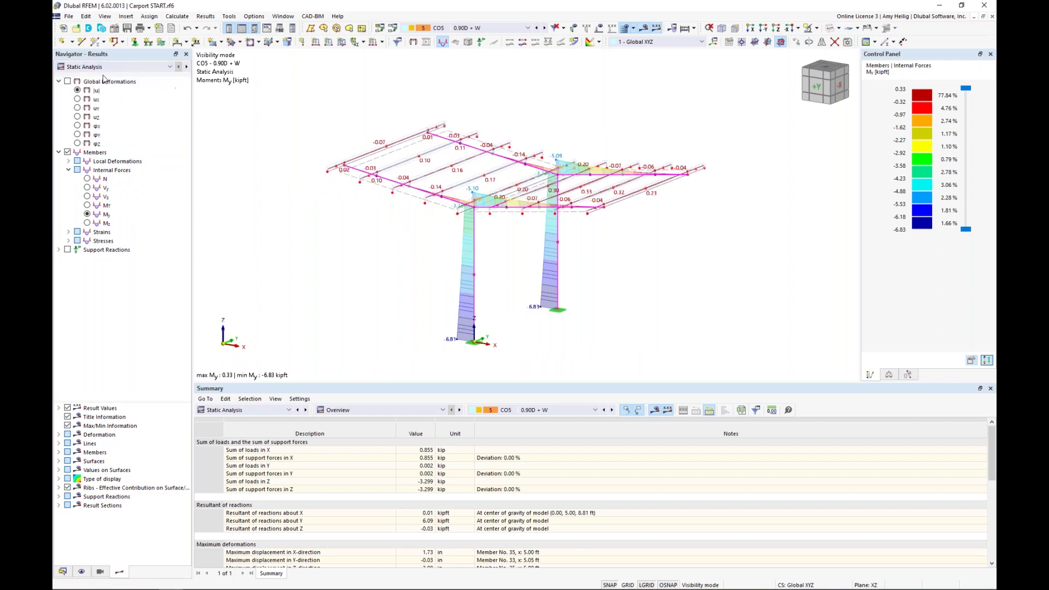
{"action": "left_click", "coordinate": [68, 82]}
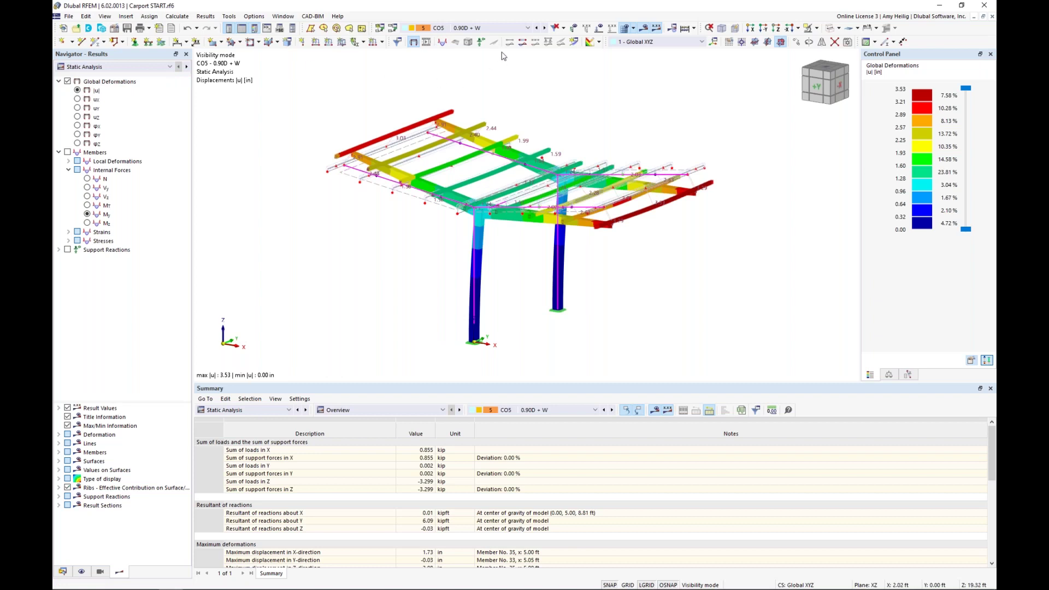
{"action": "left_click", "coordinate": [536, 27]}
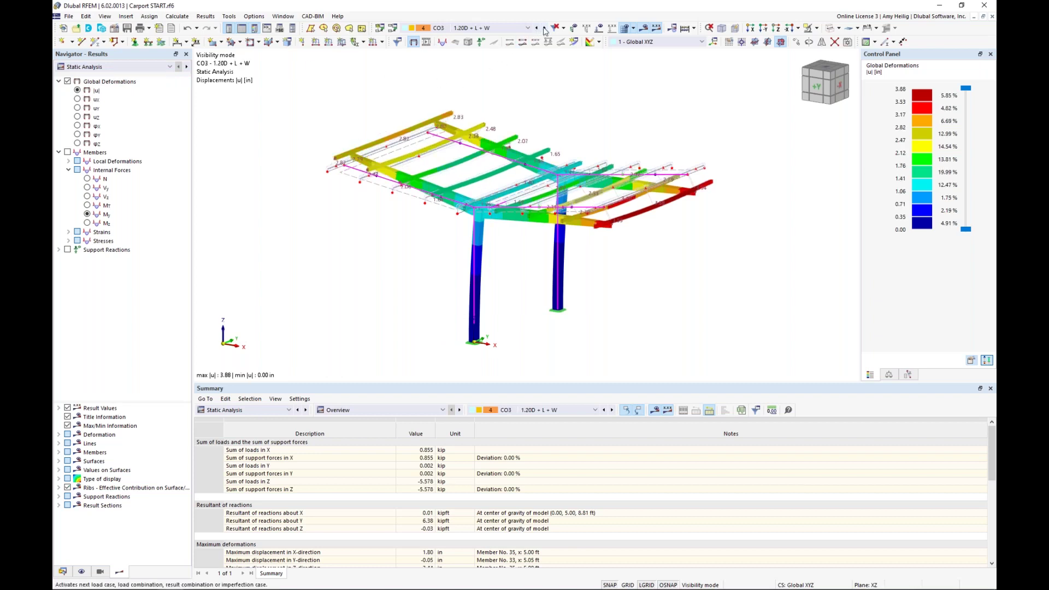
{"action": "left_click", "coordinate": [543, 29]}
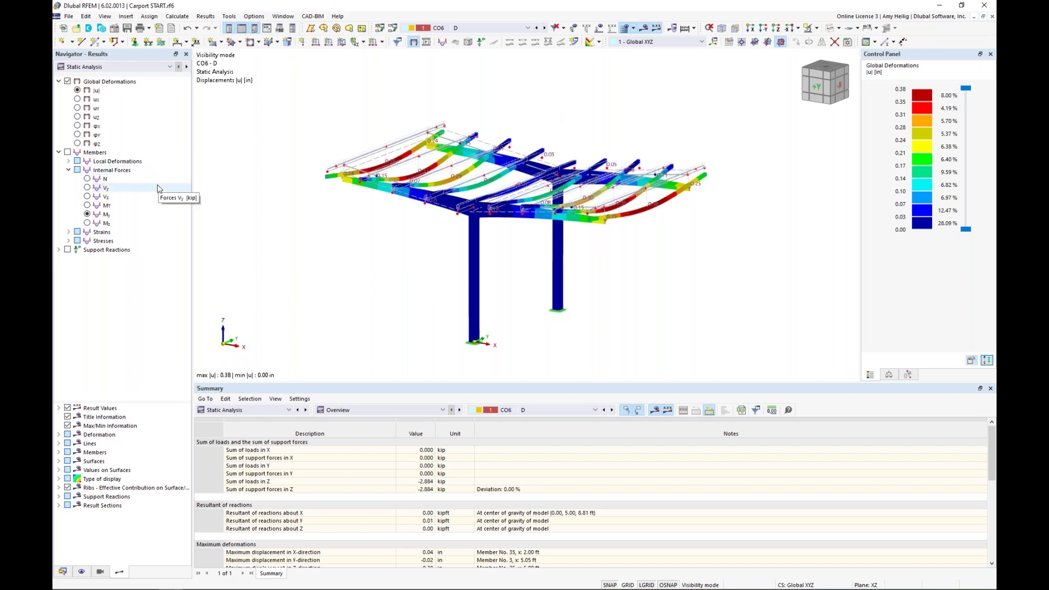
Display the member internal forces N, Vy, Vz and My on the model one after another for load combination CO6.
{"action": "left_click", "coordinate": [87, 179]}
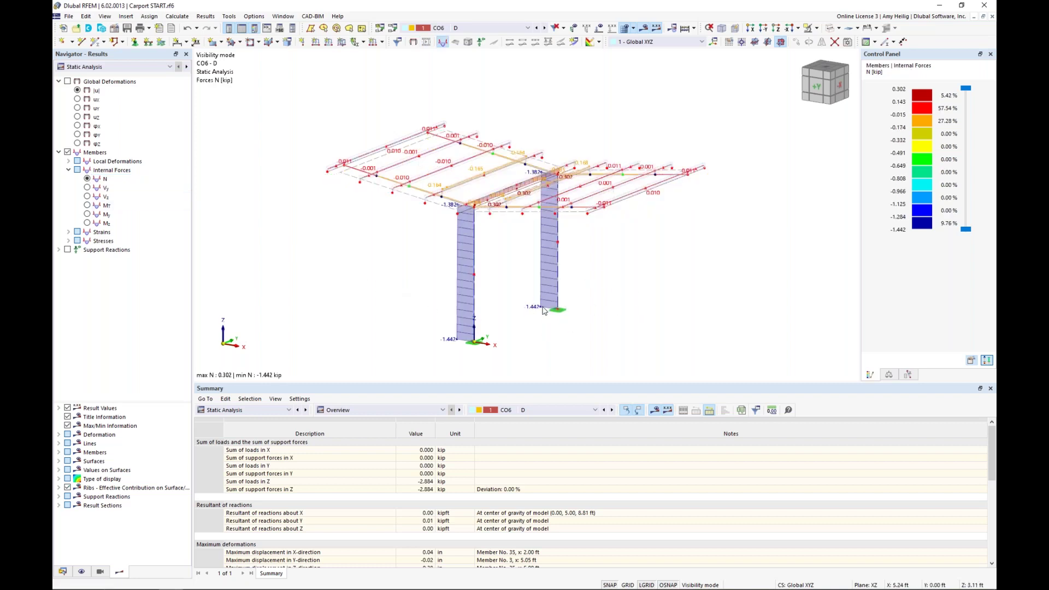
{"action": "left_click", "coordinate": [87, 188]}
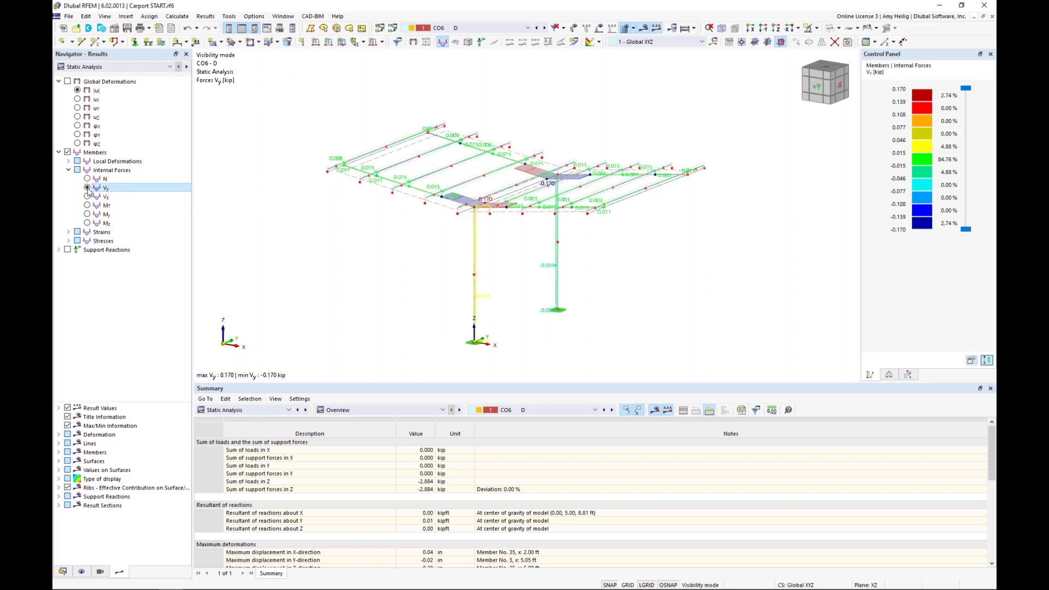
{"action": "left_click", "coordinate": [87, 199]}
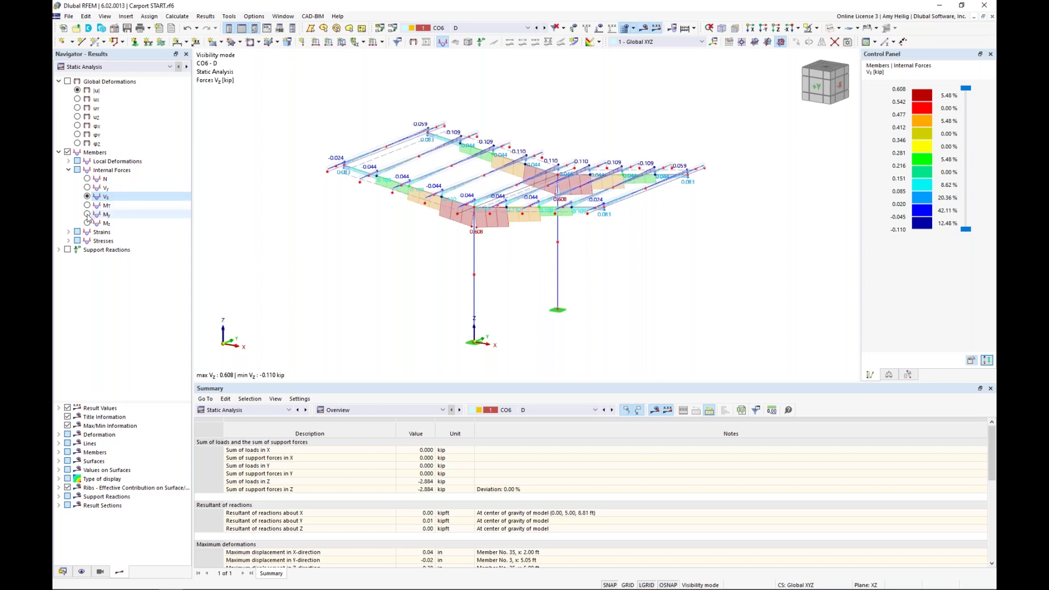
{"action": "left_click", "coordinate": [87, 214]}
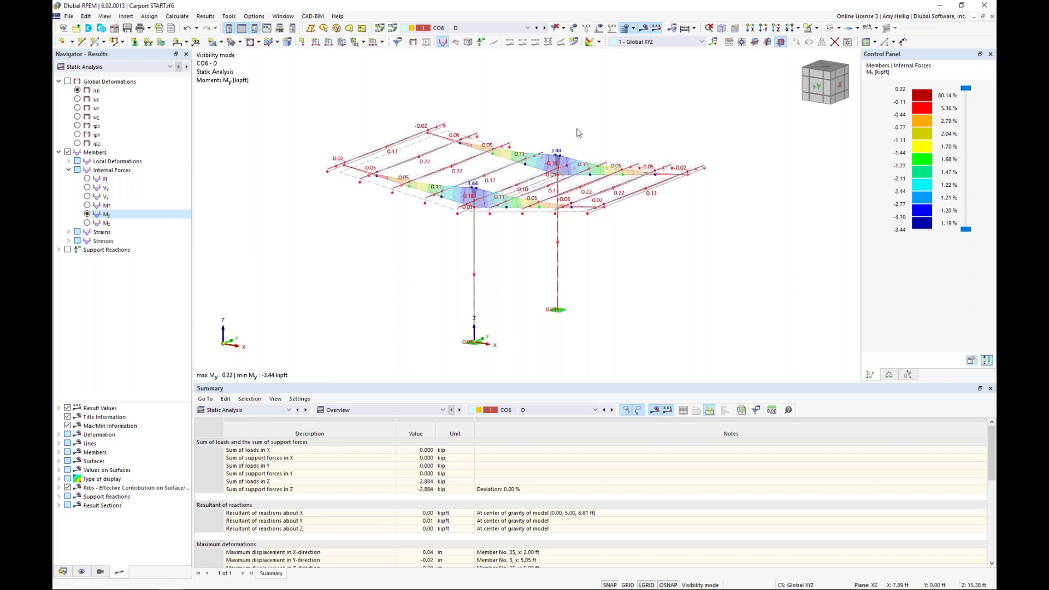
Open the result diagrams for main roof beam member 33 and add the axial force N diagram.
{"action": "scroll", "coordinate": [521, 235], "scroll_direction": "up", "scroll_amount": 2}
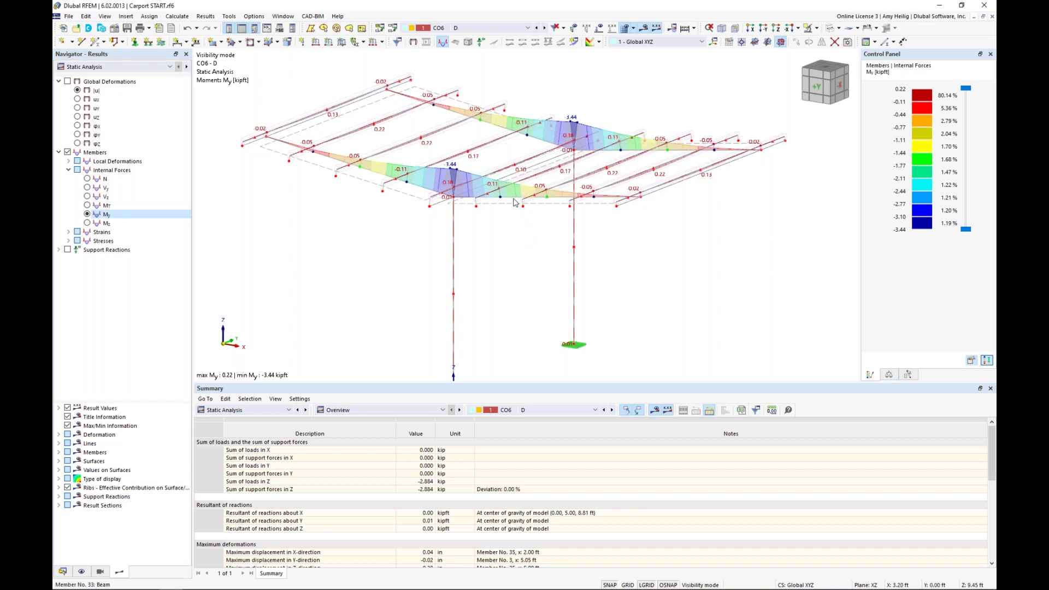
{"action": "right_click", "coordinate": [515, 203]}
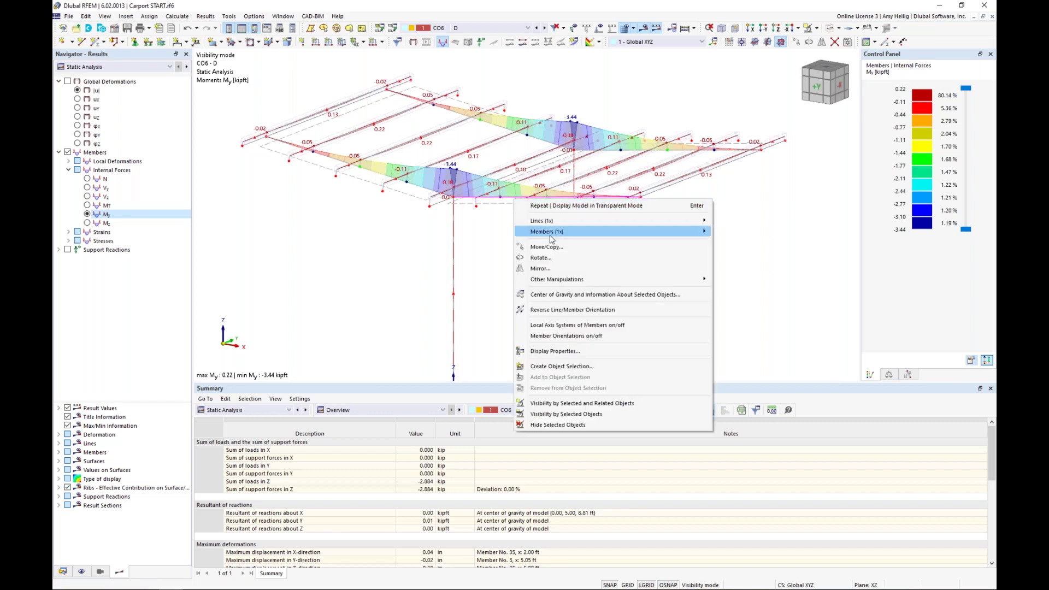
{"action": "mouse_move", "coordinate": [560, 239]}
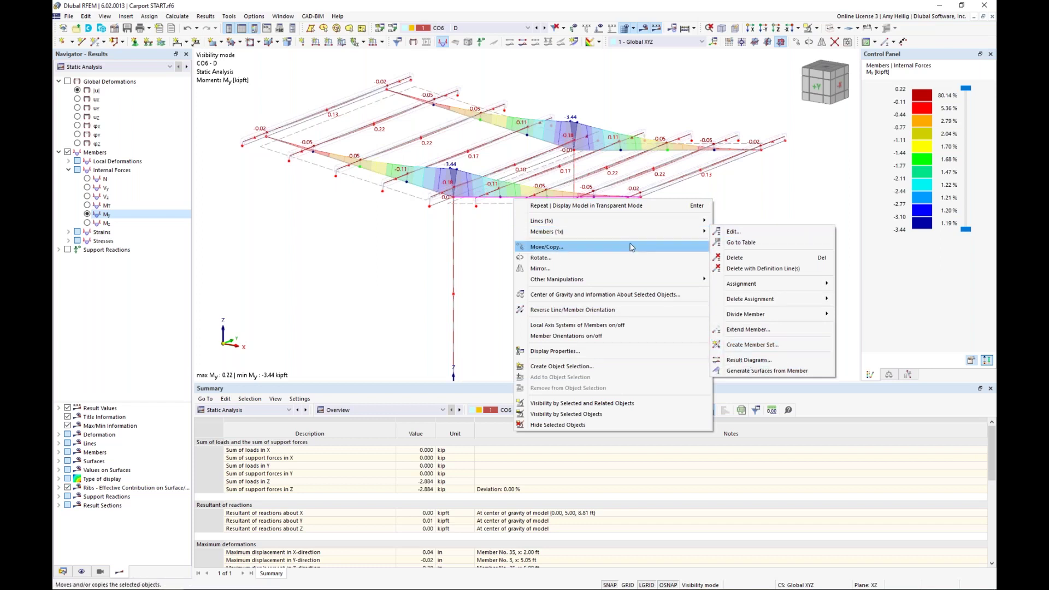
{"action": "mouse_move", "coordinate": [625, 232]}
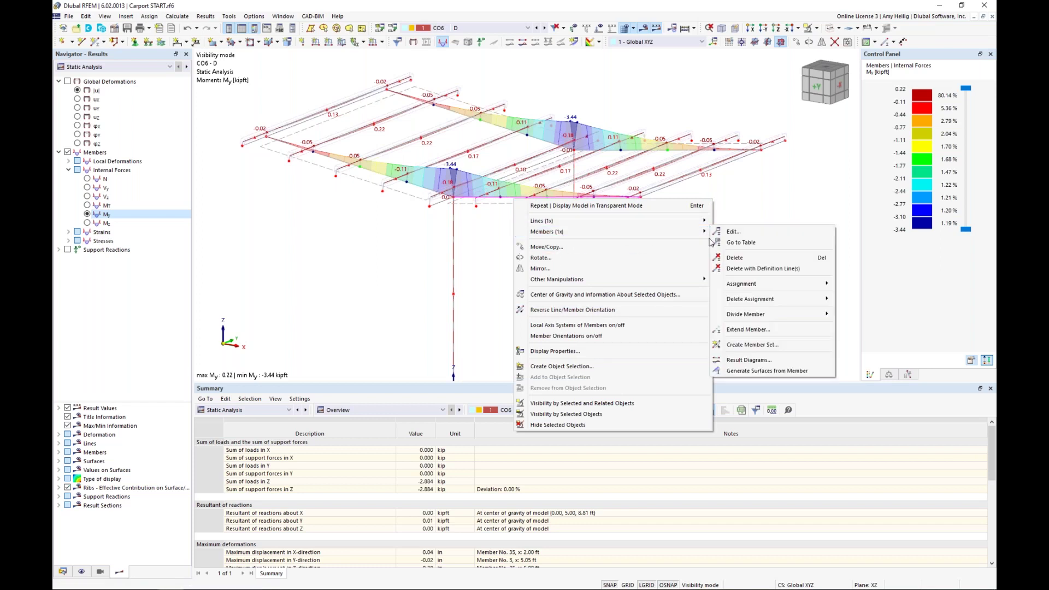
{"action": "left_click", "coordinate": [748, 360]}
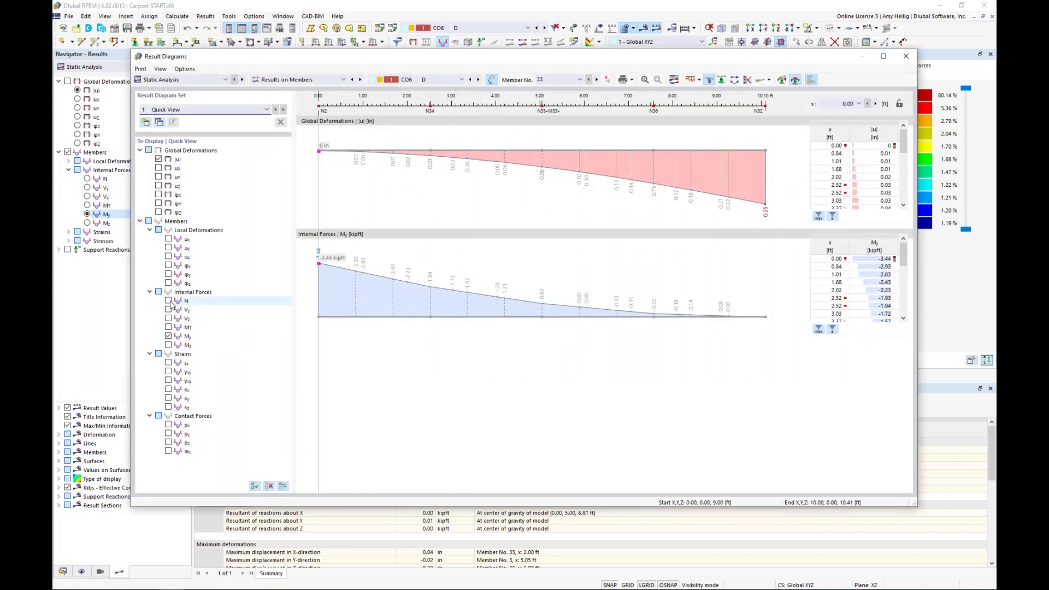
{"action": "left_click", "coordinate": [168, 301]}
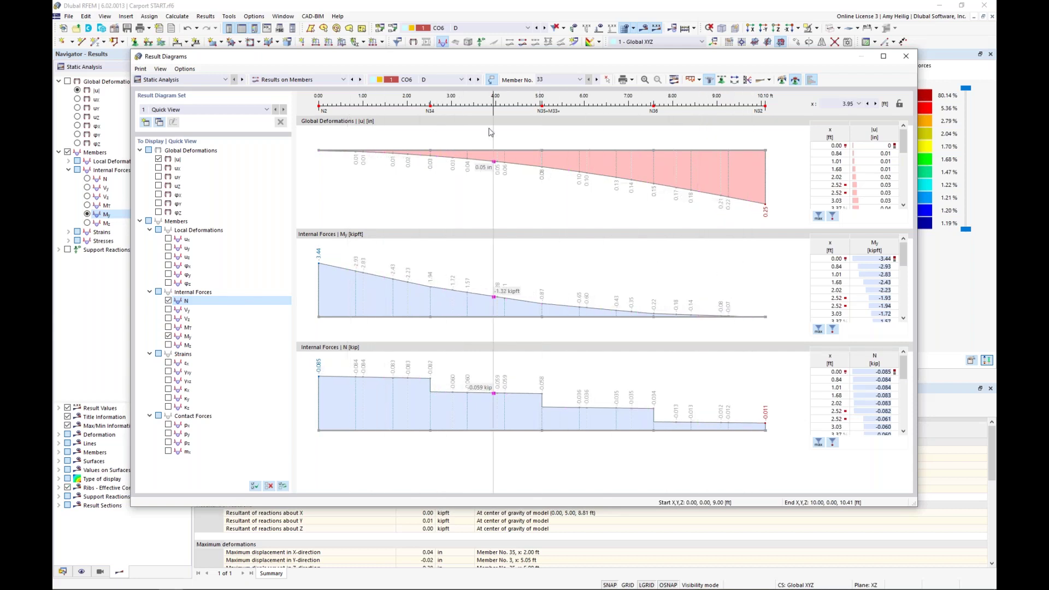
Switch member 33's result diagrams to load combination CO8, review them beside the model, and close the diagrams.
{"action": "left_click", "coordinate": [478, 81]}
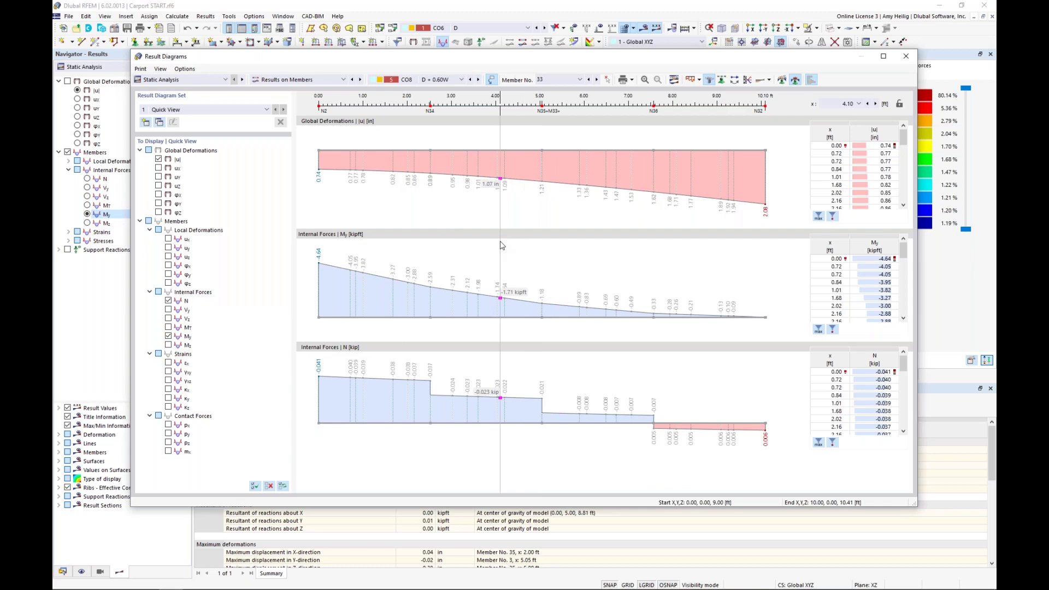
{"action": "left_click_drag", "start_coordinate": [346, 59], "coordinate": [702, 81]}
{"action": "scroll", "coordinate": [392, 190], "scroll_direction": "down", "scroll_amount": 5}
{"action": "scroll", "coordinate": [389, 191], "scroll_direction": "up", "scroll_amount": 7}
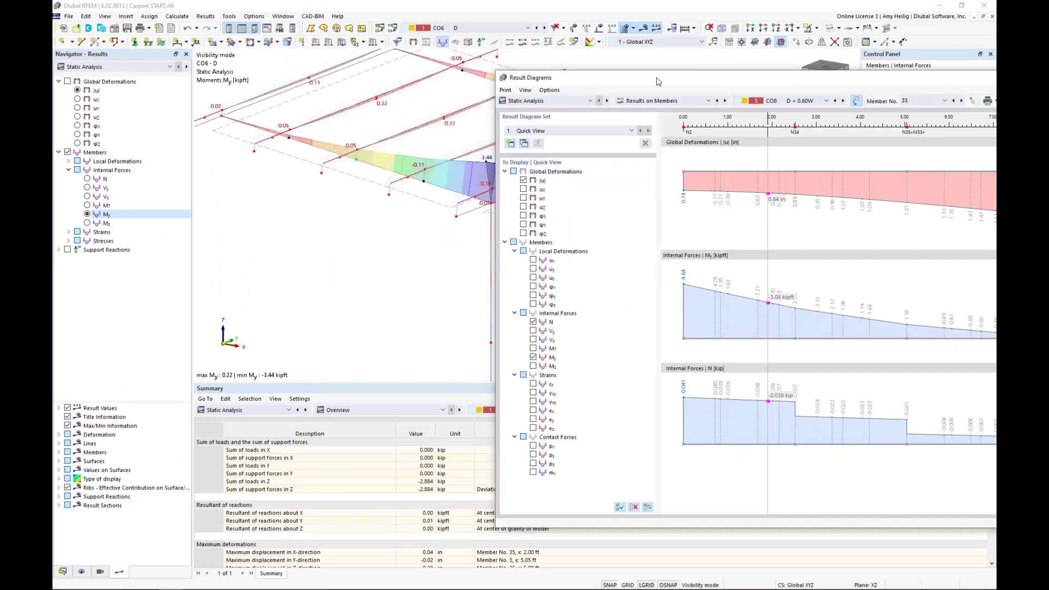
{"action": "left_click_drag", "start_coordinate": [658, 82], "coordinate": [300, 83]}
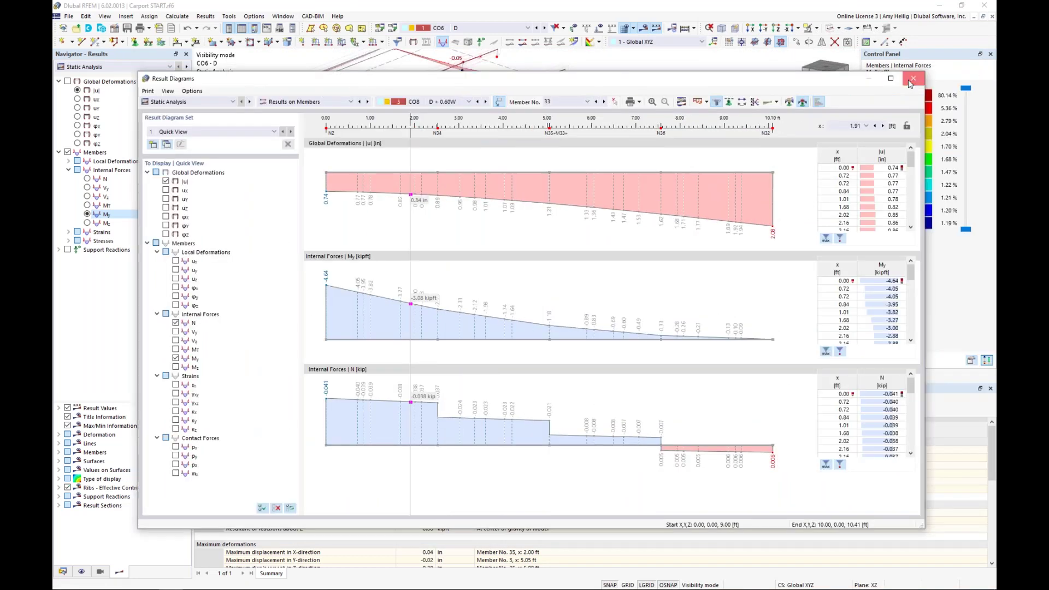
{"action": "left_click", "coordinate": [913, 79]}
List the static analysis results by member in an enlarged table and locate result rows of members 1 and 2 in the model.
{"action": "middle_click_drag", "start_coordinate": [548, 284], "coordinate": [529, 240]}
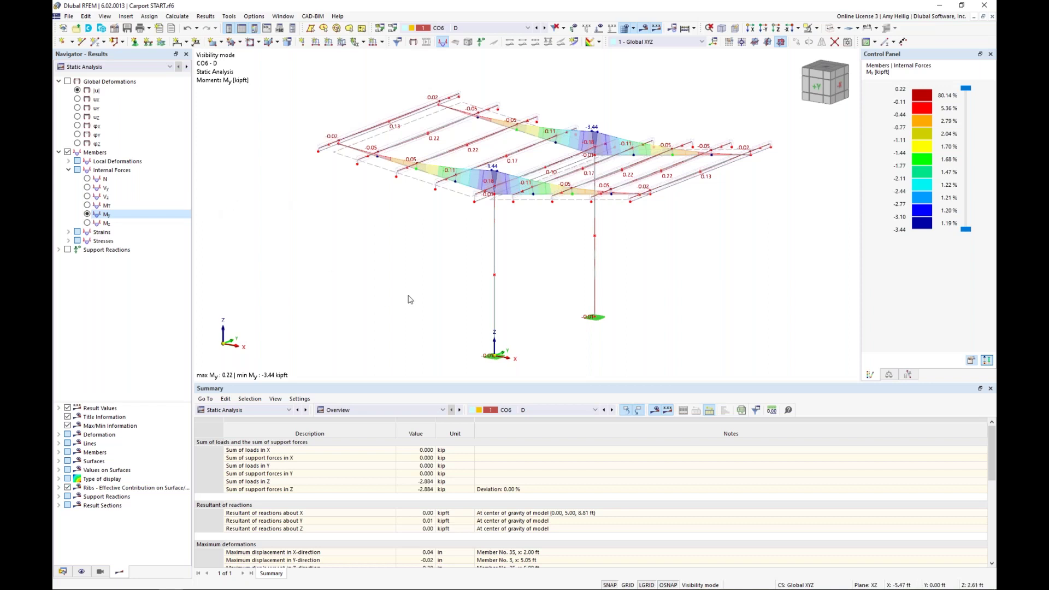
{"action": "left_click_drag", "start_coordinate": [418, 382], "coordinate": [434, 314]}
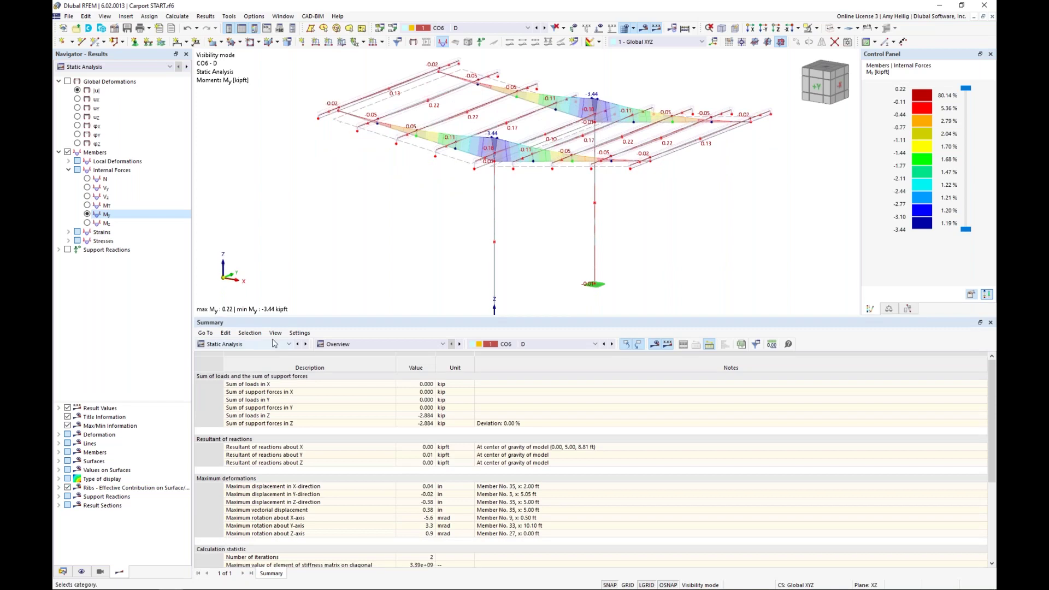
{"action": "left_click", "coordinate": [373, 344]}
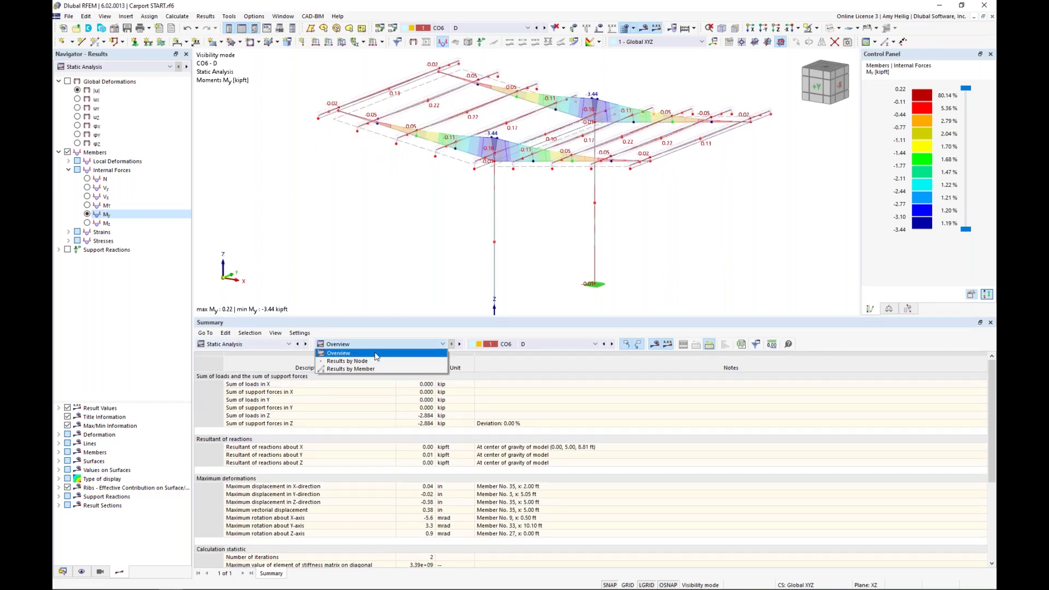
{"action": "left_click", "coordinate": [376, 368]}
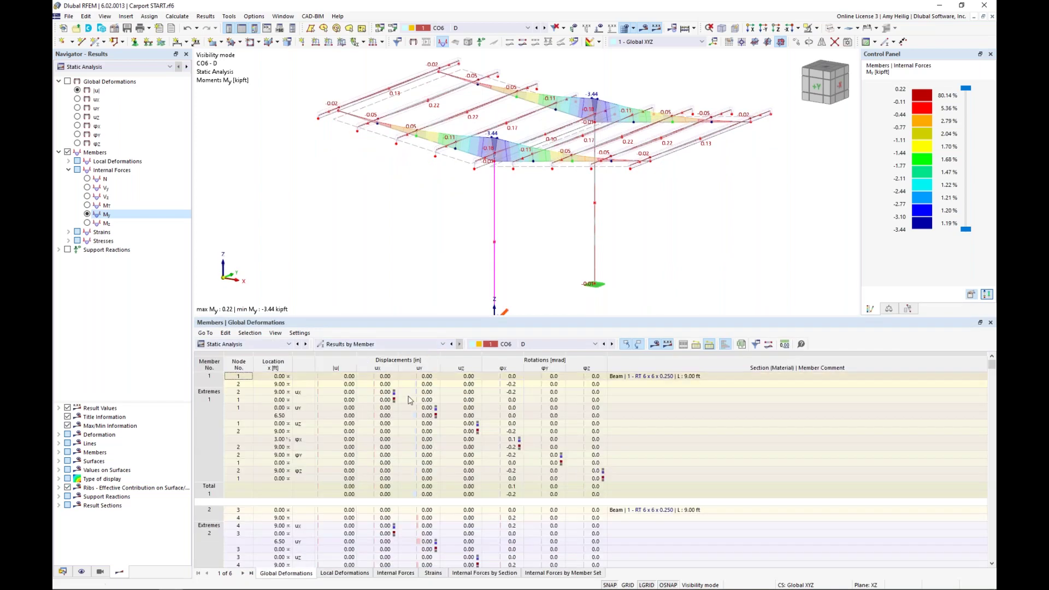
{"action": "left_click", "coordinate": [500, 446]}
{"action": "scroll", "coordinate": [500, 447], "scroll_direction": "down", "scroll_amount": 2}
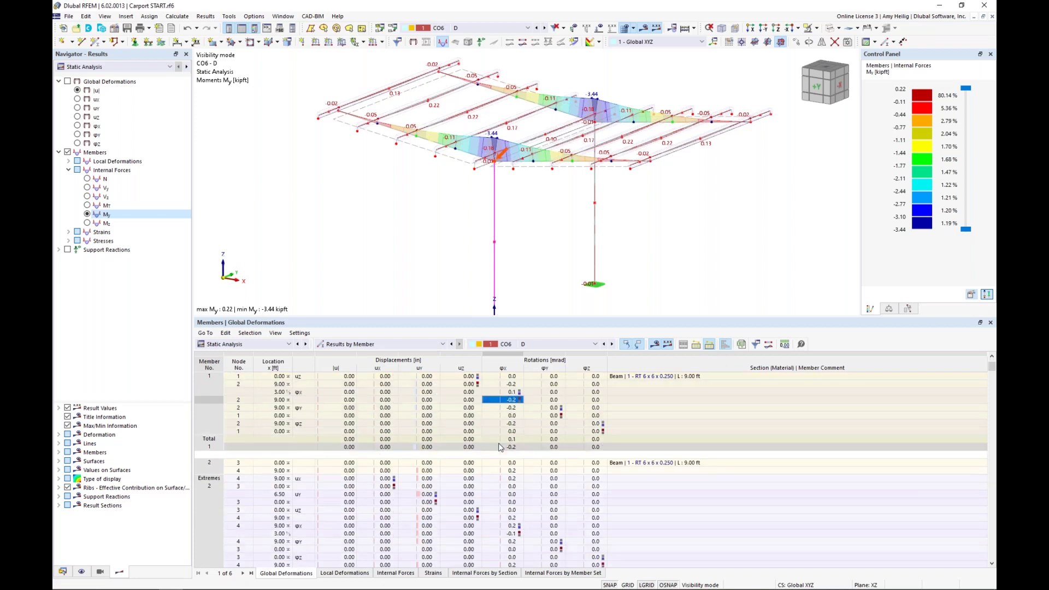
{"action": "left_click", "coordinate": [470, 495]}
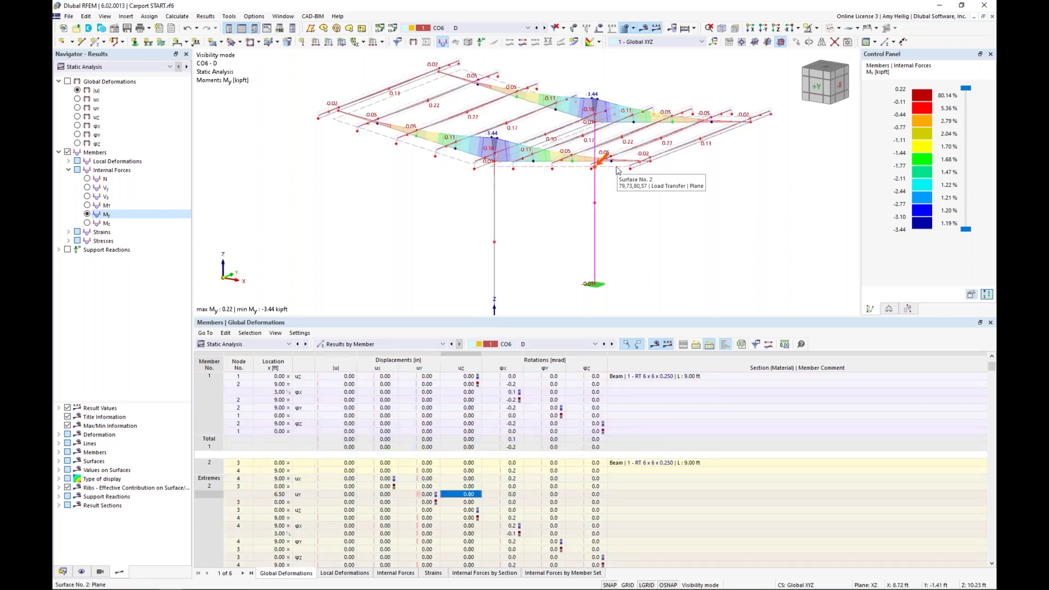
{"action": "left_click", "coordinate": [426, 533]}
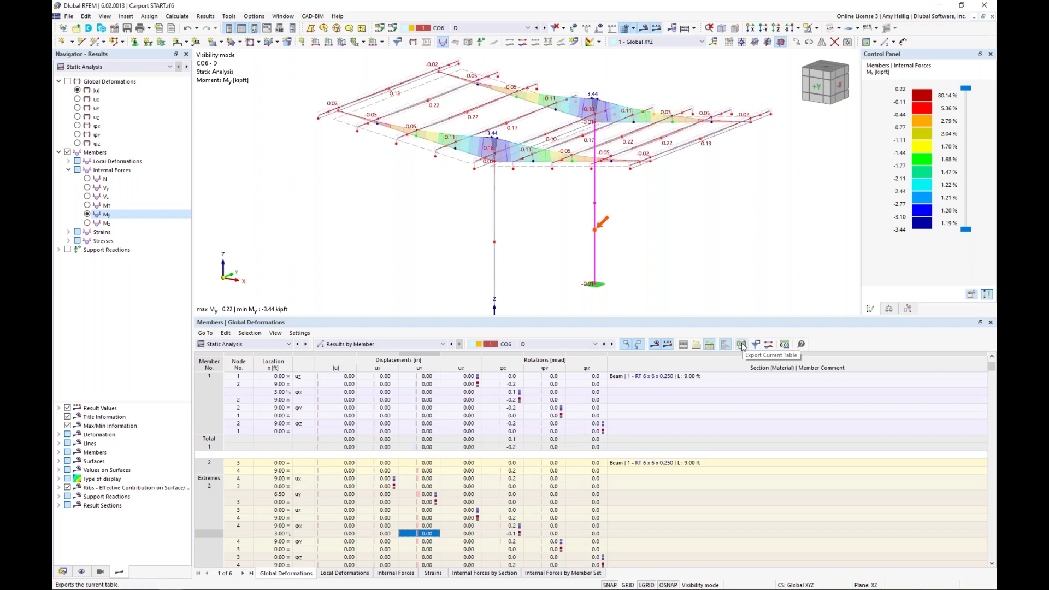
Switch the results table to Aluminum Design and list the design ratios on members by member.
{"action": "left_click", "coordinate": [289, 344]}
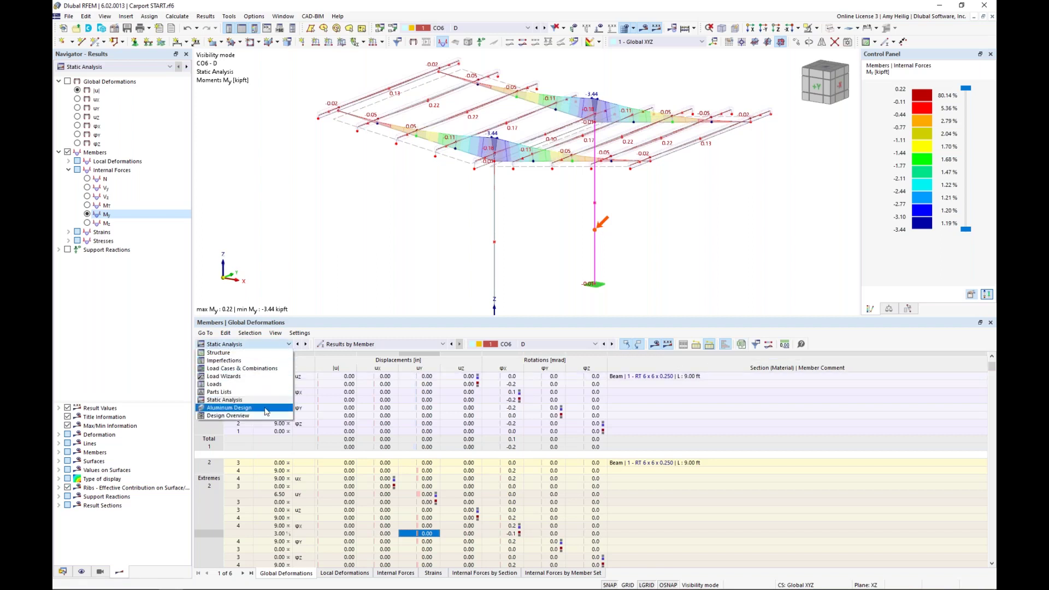
{"action": "left_click", "coordinate": [308, 418]}
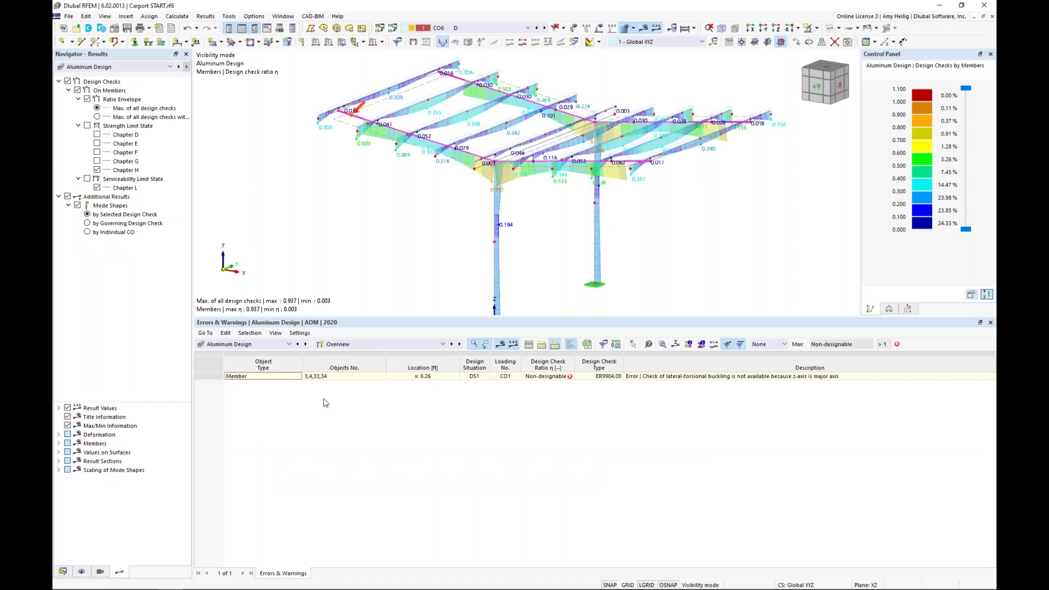
{"action": "left_click", "coordinate": [338, 348]}
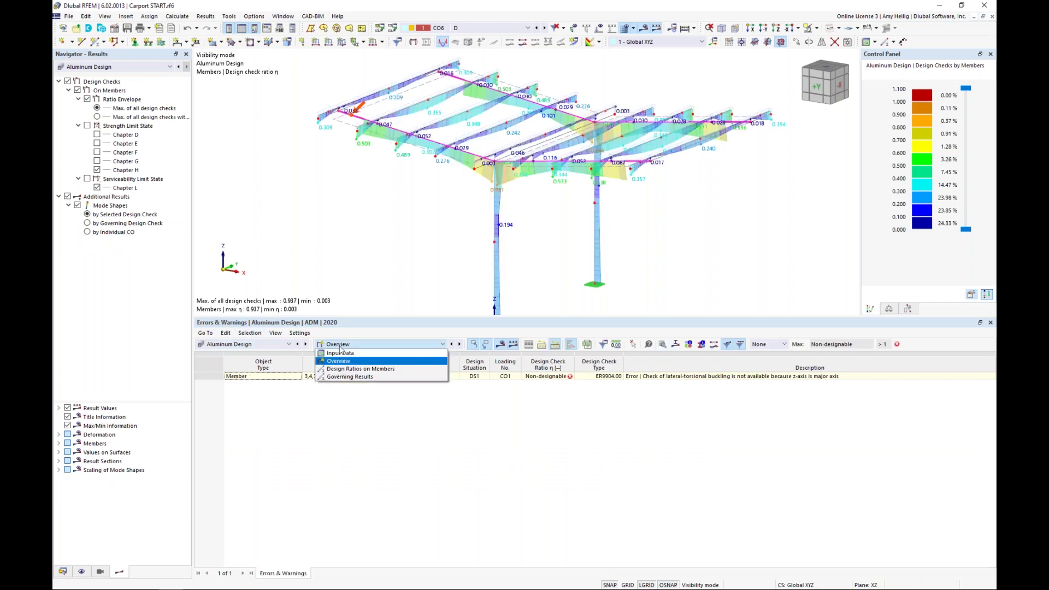
{"action": "left_click", "coordinate": [354, 373]}
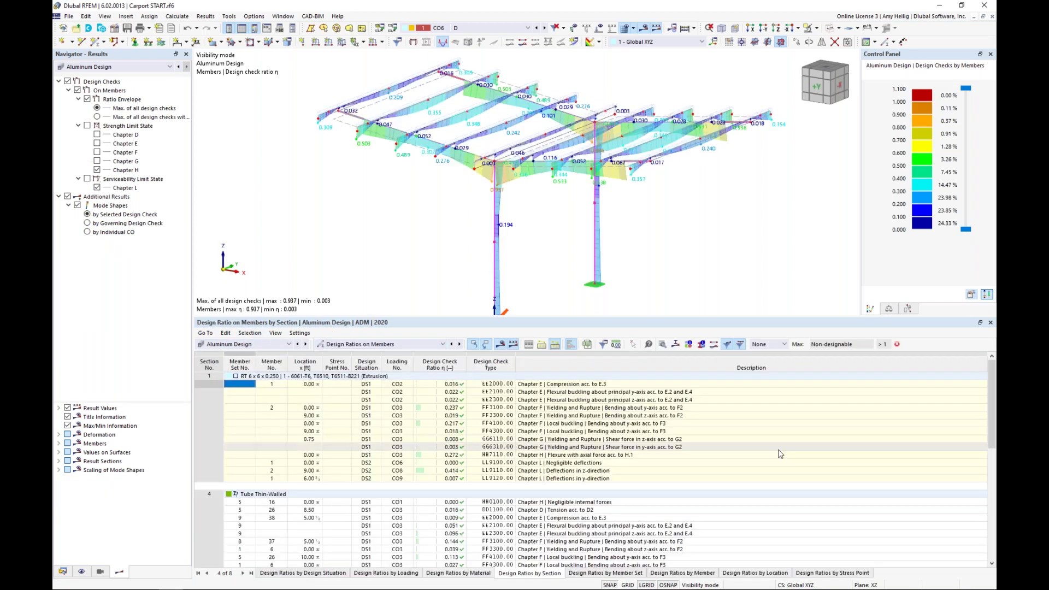
{"action": "left_click", "coordinate": [711, 574]}
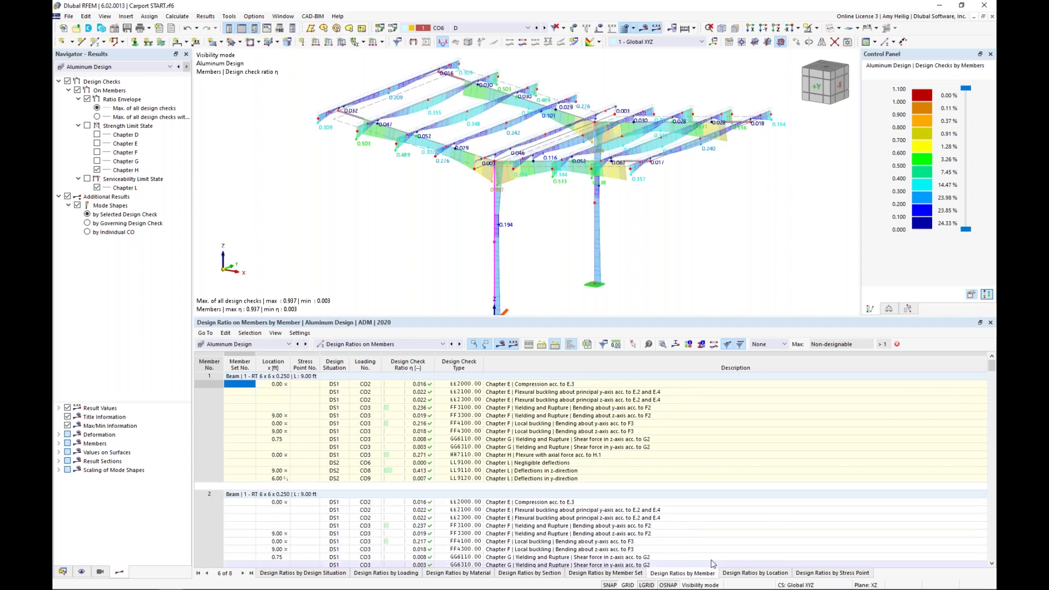
Examine the individual ADM 2020 design checks of column members 1 and 2 and their governing locations in the model.
{"action": "left_click", "coordinate": [569, 408]}
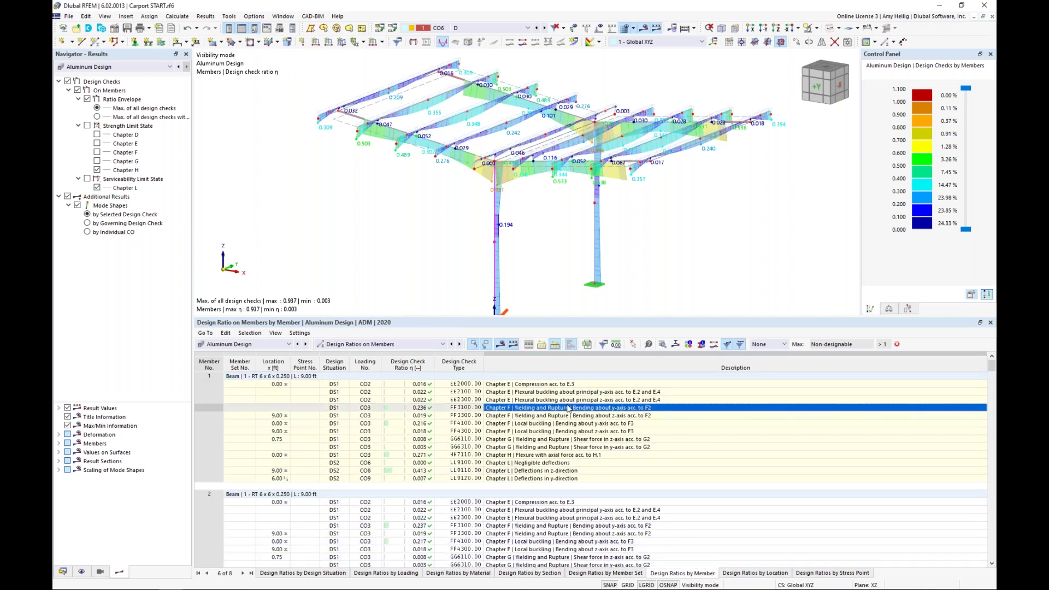
{"action": "scroll", "coordinate": [568, 408], "scroll_direction": "down", "scroll_amount": 2}
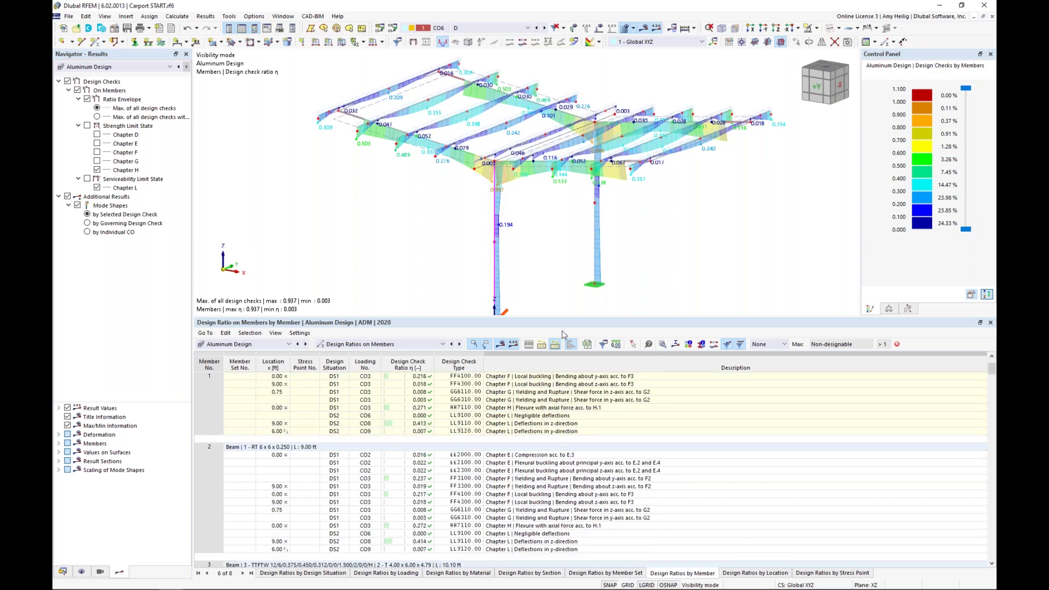
{"action": "scroll", "coordinate": [568, 268], "scroll_direction": "down", "scroll_amount": 1}
{"action": "middle_click_drag", "start_coordinate": [569, 268], "coordinate": [565, 242]}
{"action": "left_click", "coordinate": [555, 400]}
{"action": "left_click", "coordinate": [552, 424]}
{"action": "left_click", "coordinate": [552, 470]}
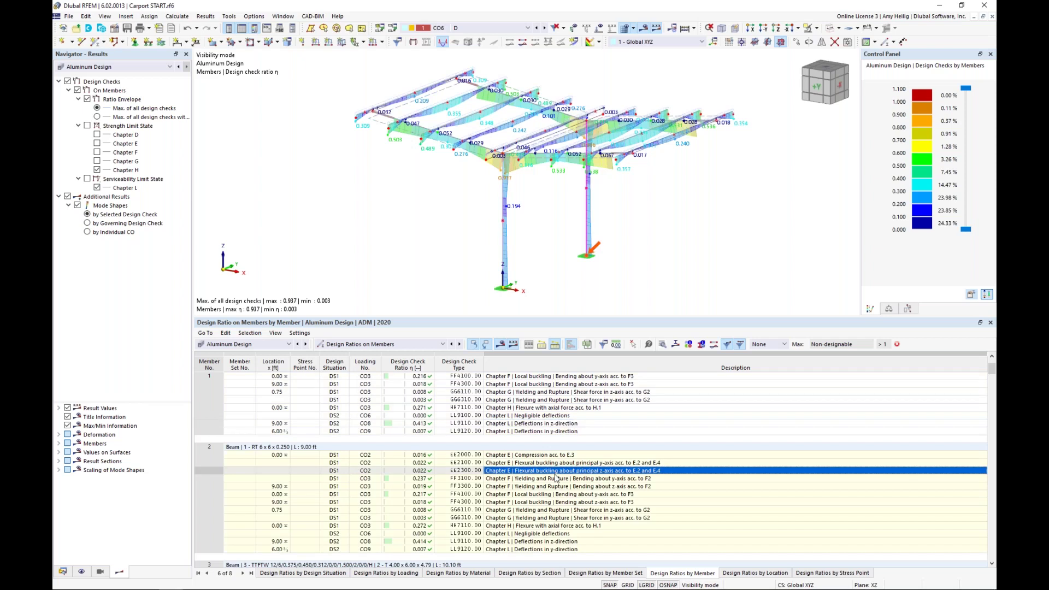
{"action": "left_click", "coordinate": [550, 502]}
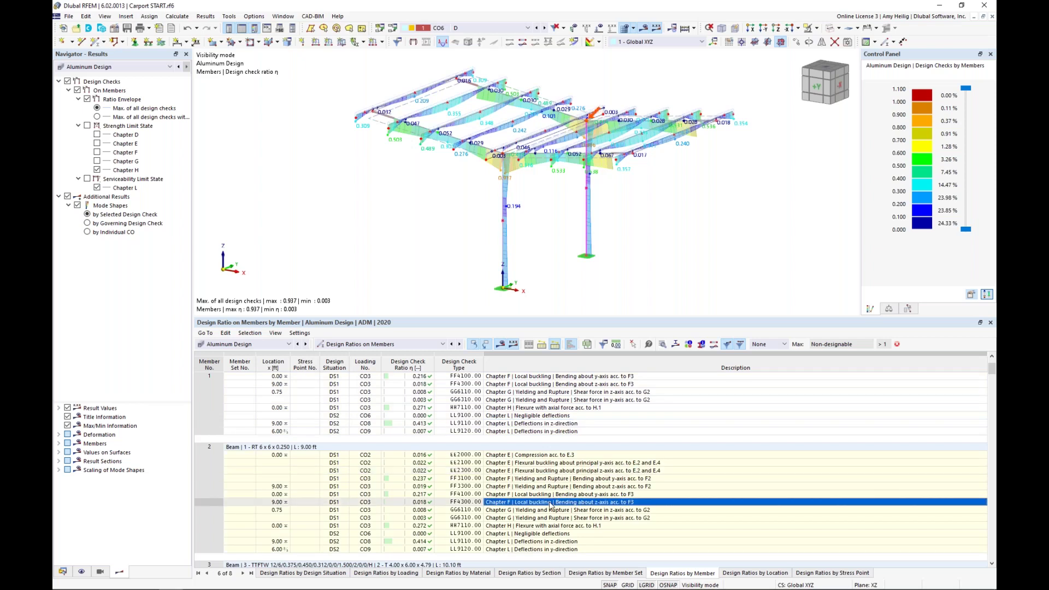
{"action": "scroll", "coordinate": [551, 505], "scroll_direction": "down", "scroll_amount": 1}
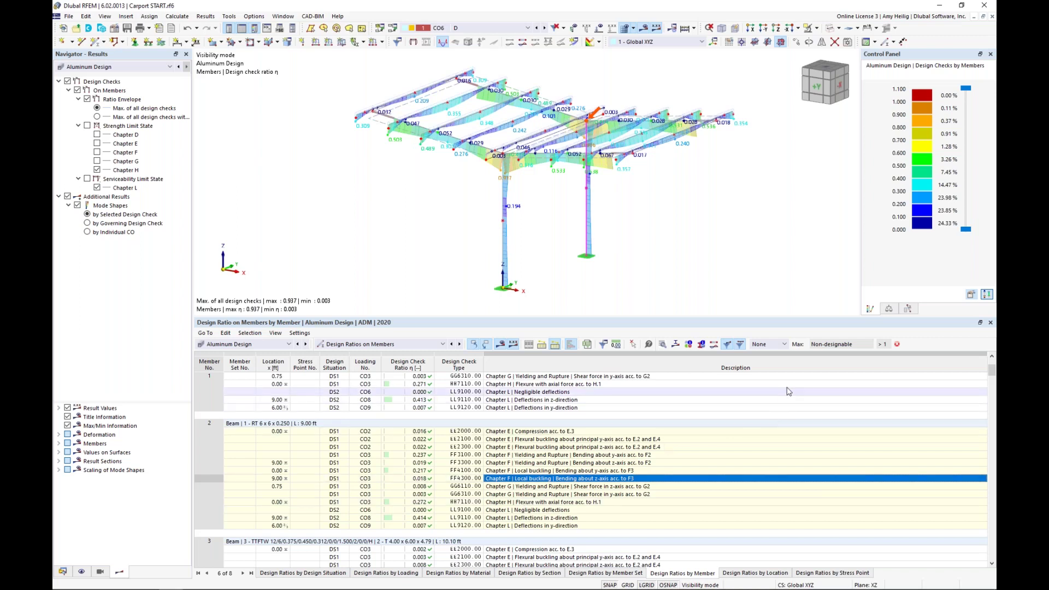
Filter the design ratios by member to Max, review each member's governing check, and reset the filter to None.
{"action": "left_click", "coordinate": [784, 344]}
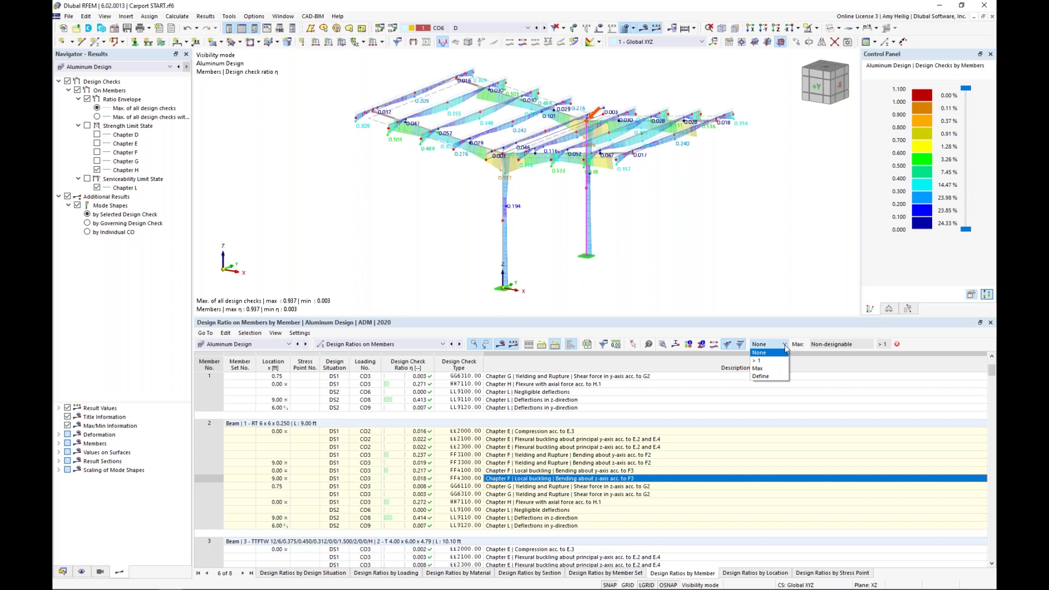
{"action": "left_click", "coordinate": [781, 369]}
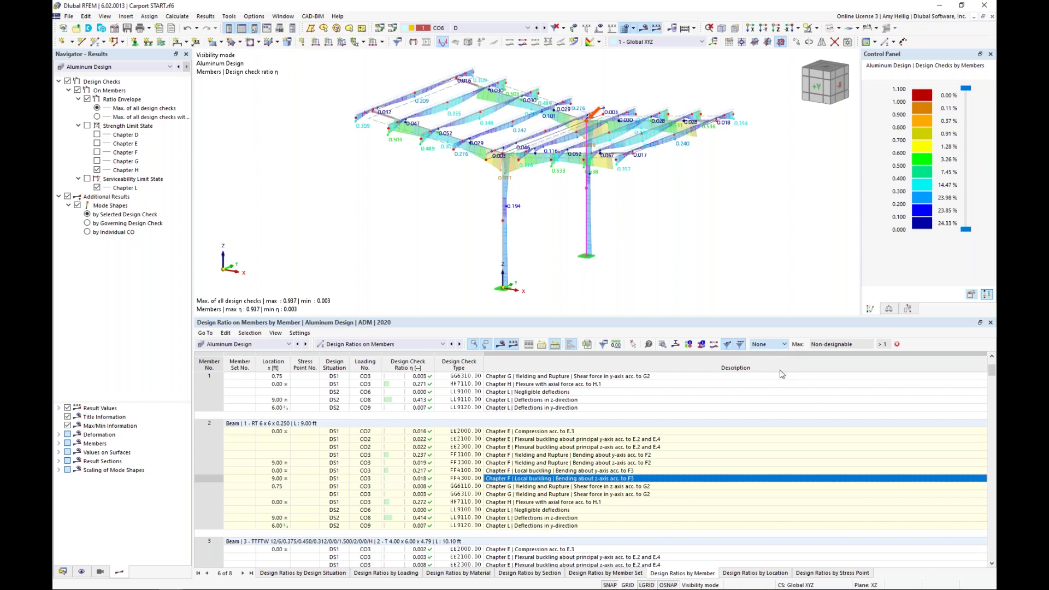
{"action": "scroll", "coordinate": [700, 428], "scroll_direction": "down", "scroll_amount": 3}
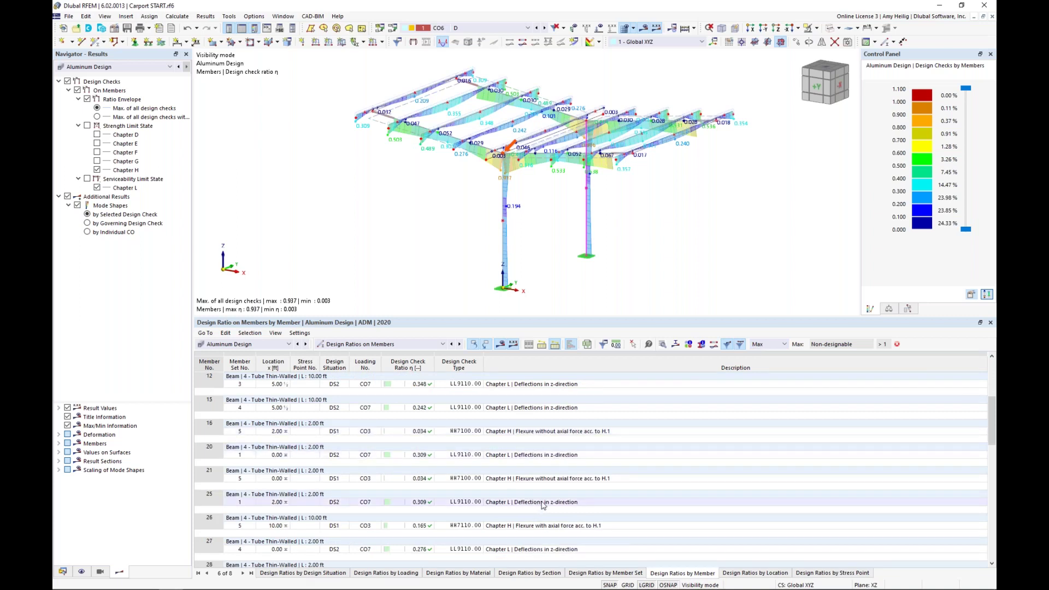
{"action": "left_click", "coordinate": [783, 344]}
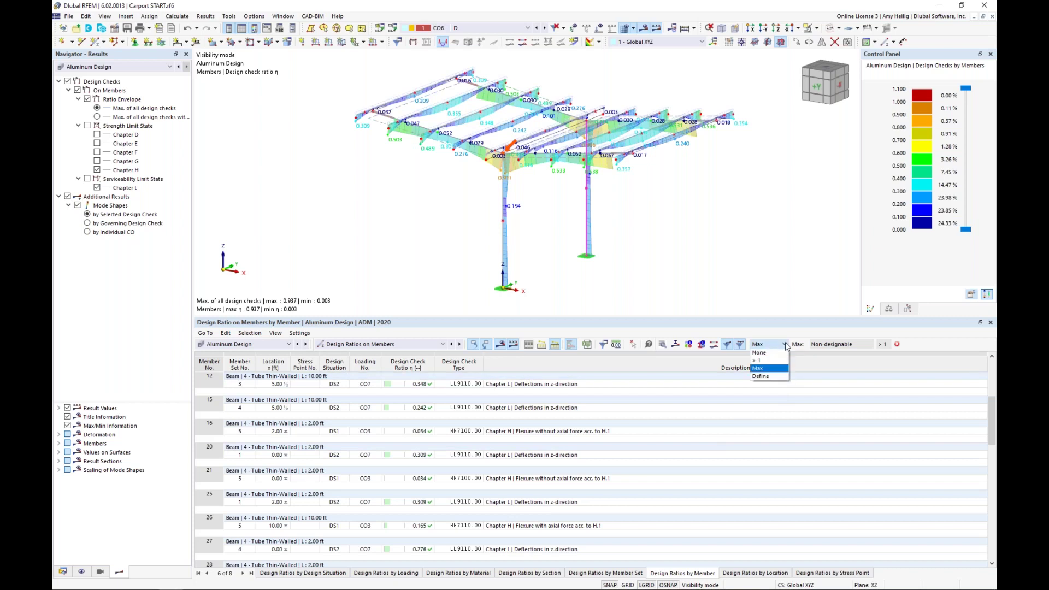
{"action": "left_click", "coordinate": [780, 353]}
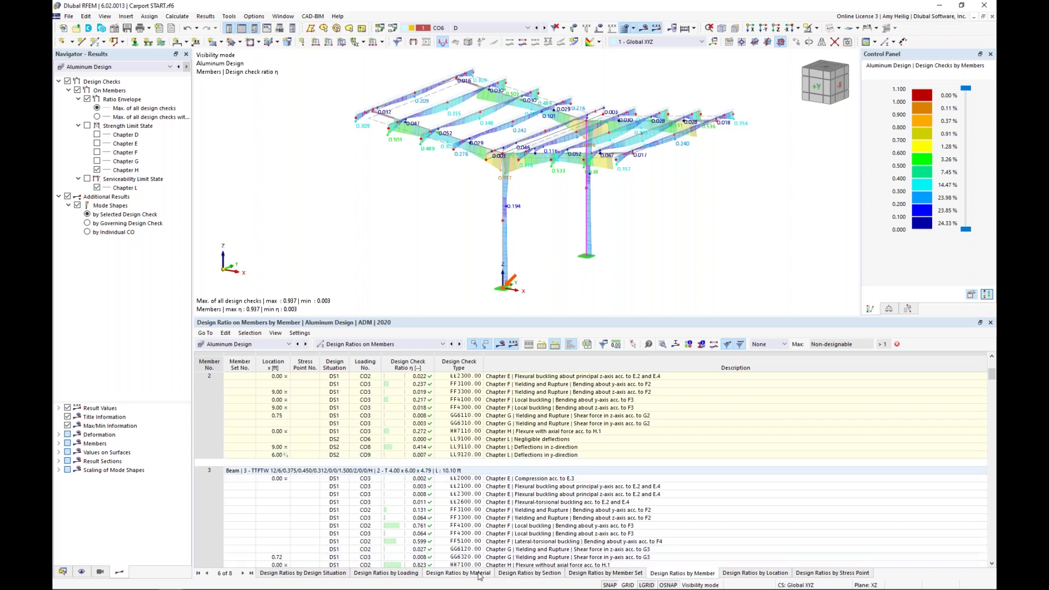
List the design ratios by section and open the details of the thin-walled tube's FF4100 local buckling check on member 26.
{"action": "left_click", "coordinate": [529, 573]}
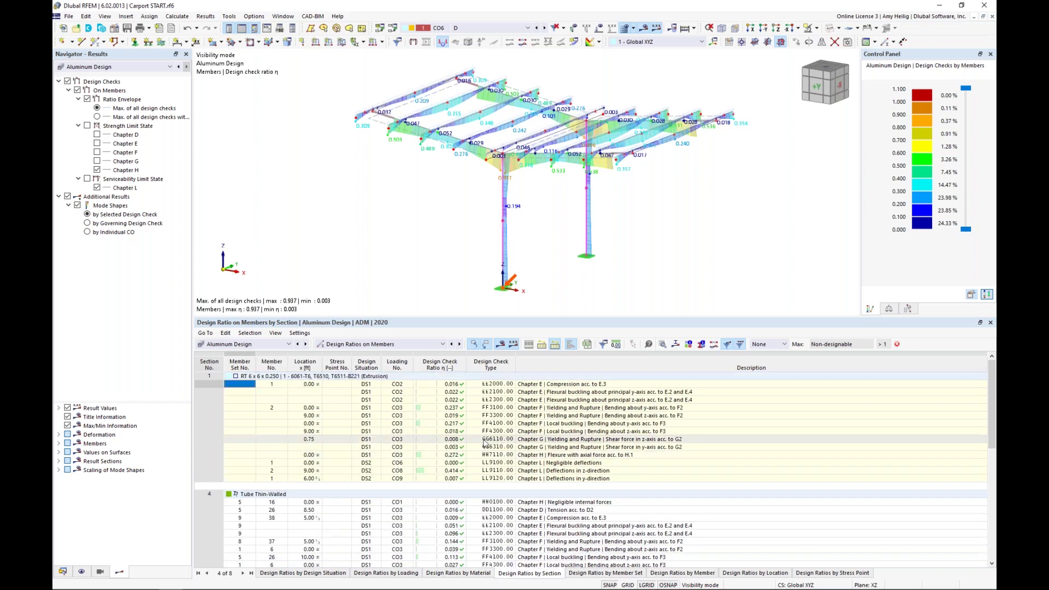
{"action": "scroll", "coordinate": [484, 443], "scroll_direction": "down", "scroll_amount": 2}
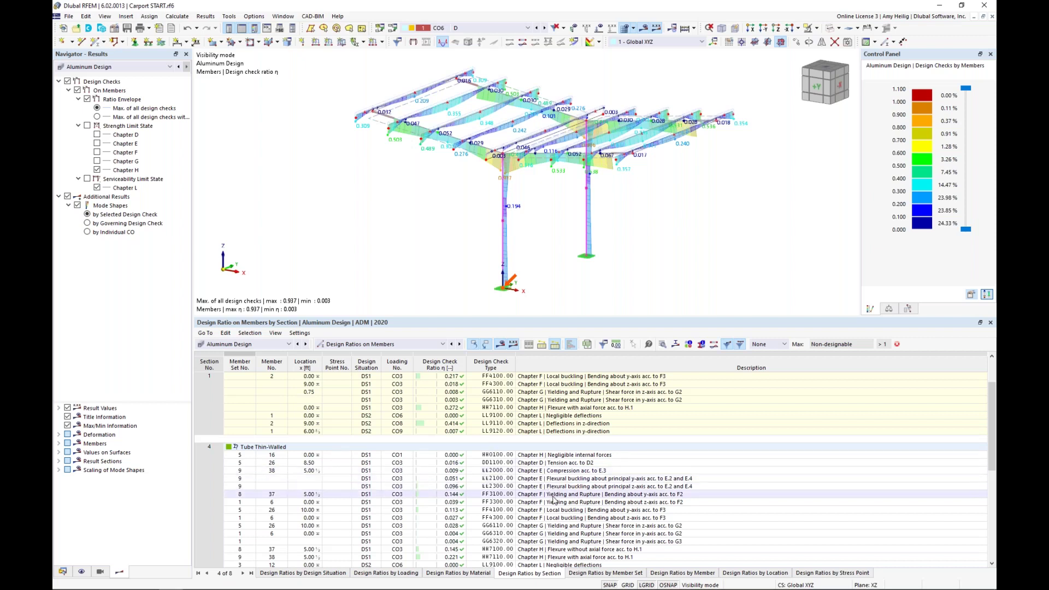
{"action": "left_click", "coordinate": [553, 512]}
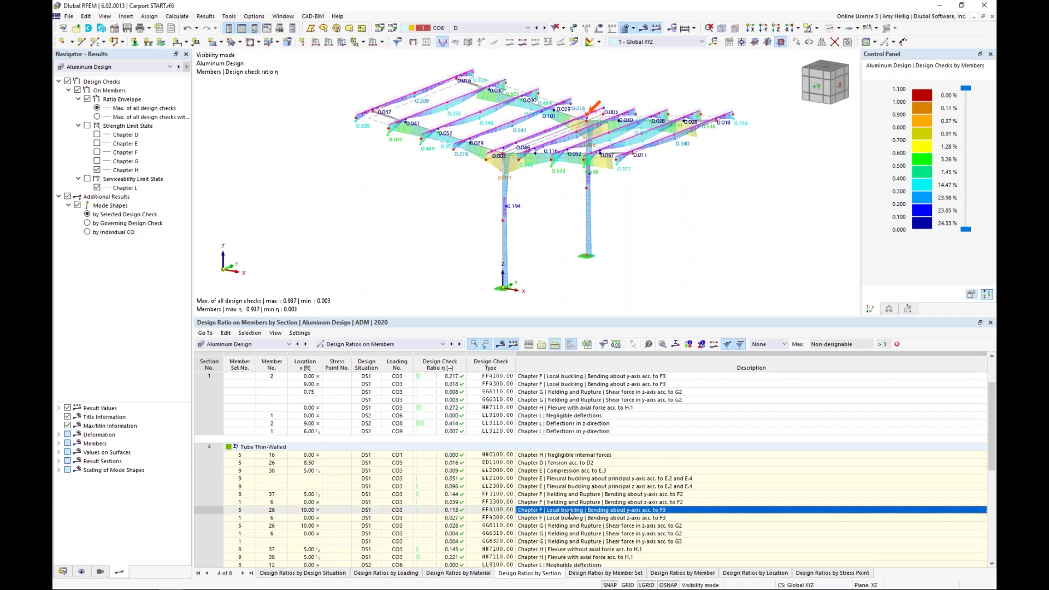
{"action": "left_click", "coordinate": [662, 345]}
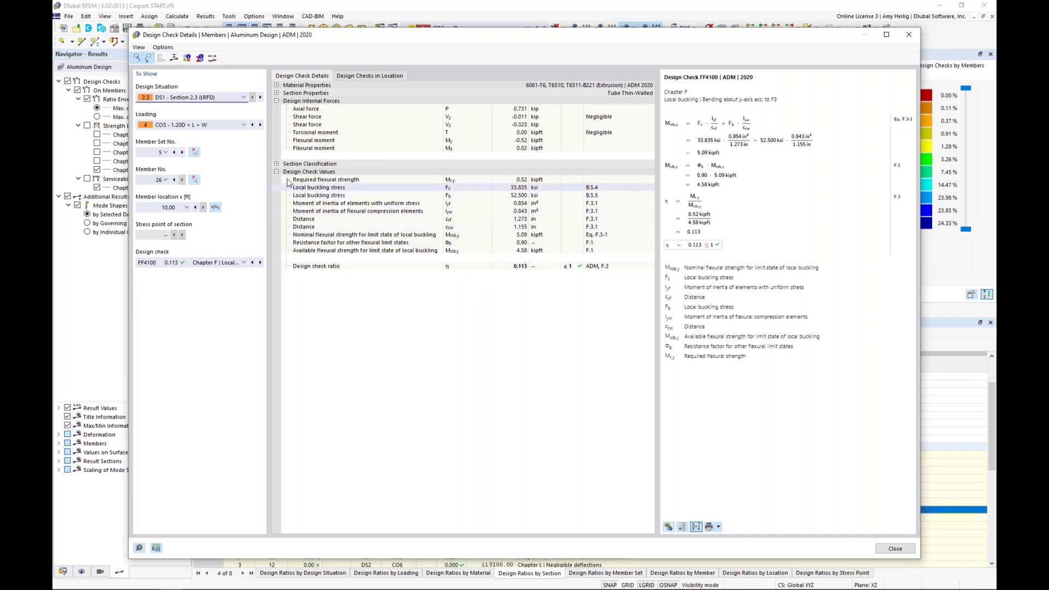
Expand the section classification for major axis bending and inspect the classification details of Element No. 5.
{"action": "left_click", "coordinate": [277, 165]}
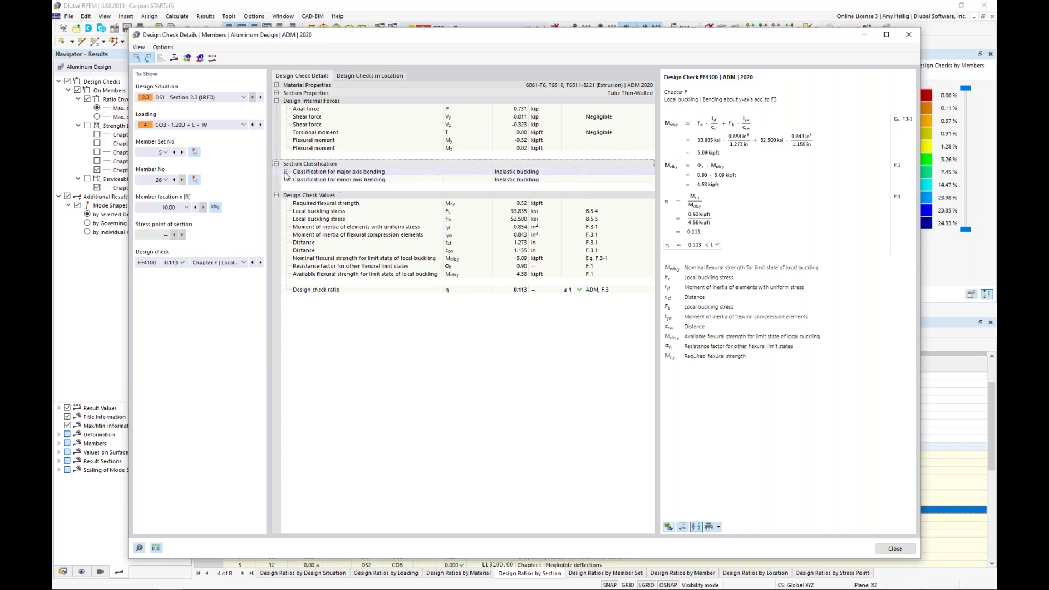
{"action": "left_click", "coordinate": [286, 172]}
{"action": "left_click", "coordinate": [317, 172]}
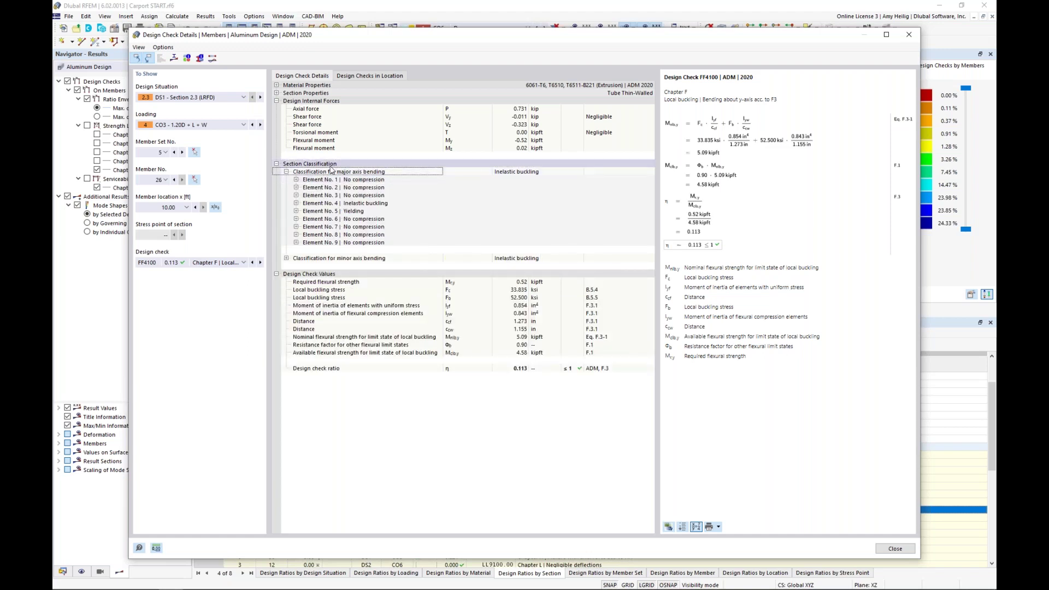
{"action": "left_click", "coordinate": [296, 211]}
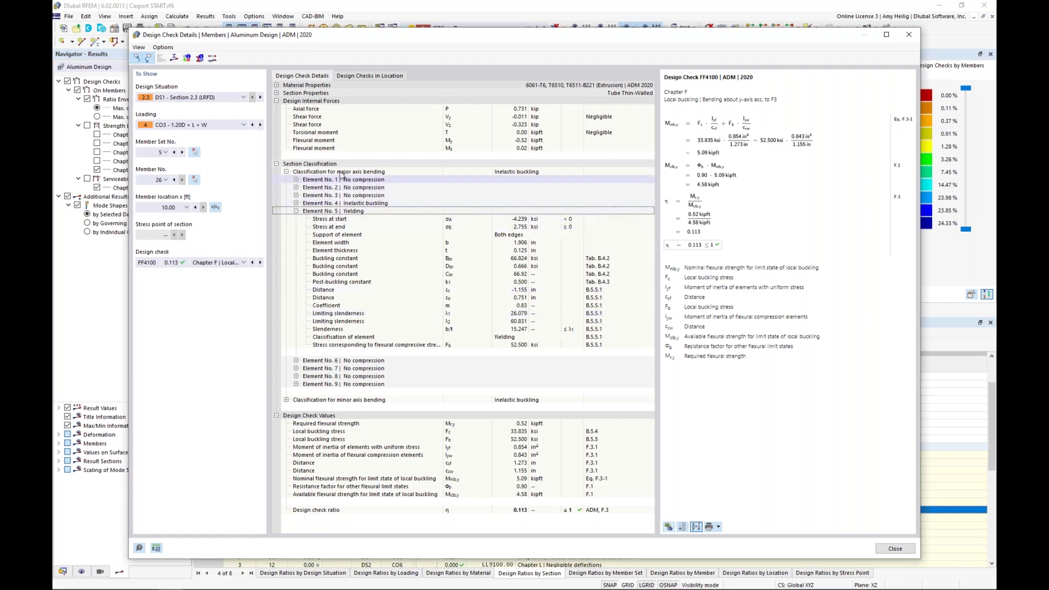
Inspect the tube section's stress diagrams for axial force and for shear force in the local y-axis, and close them.
{"action": "left_click", "coordinate": [174, 58]}
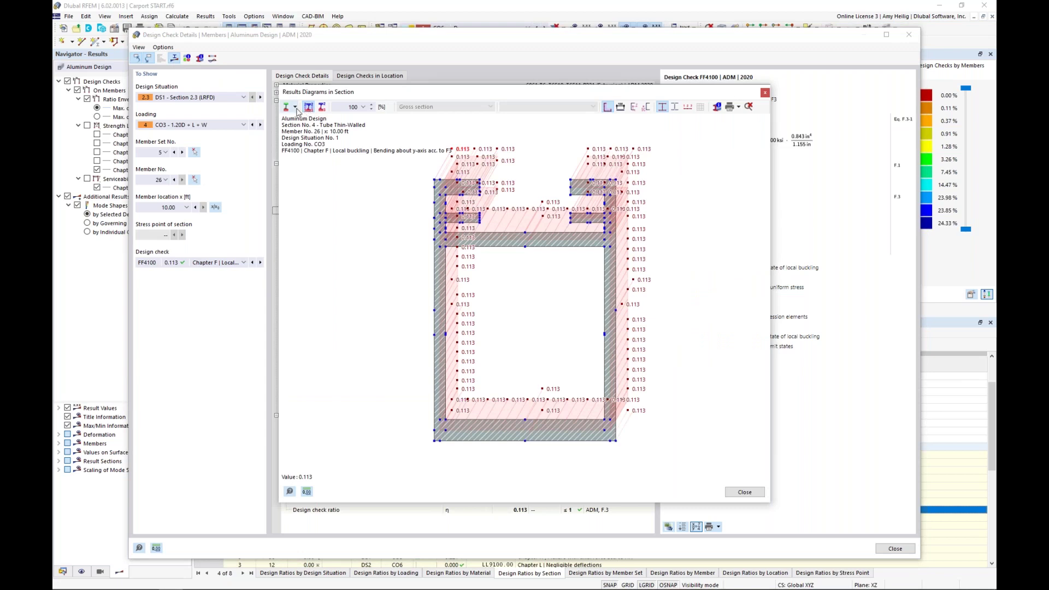
{"action": "left_click", "coordinate": [294, 107]}
{"action": "left_click", "coordinate": [304, 134]}
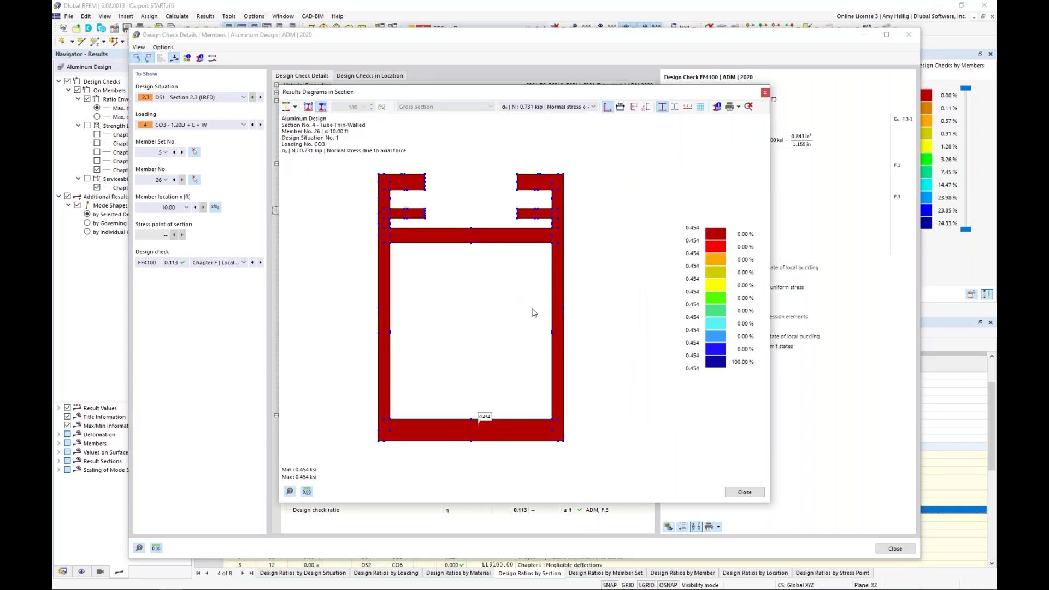
{"action": "middle_click_drag", "start_coordinate": [500, 307], "coordinate": [524, 308]}
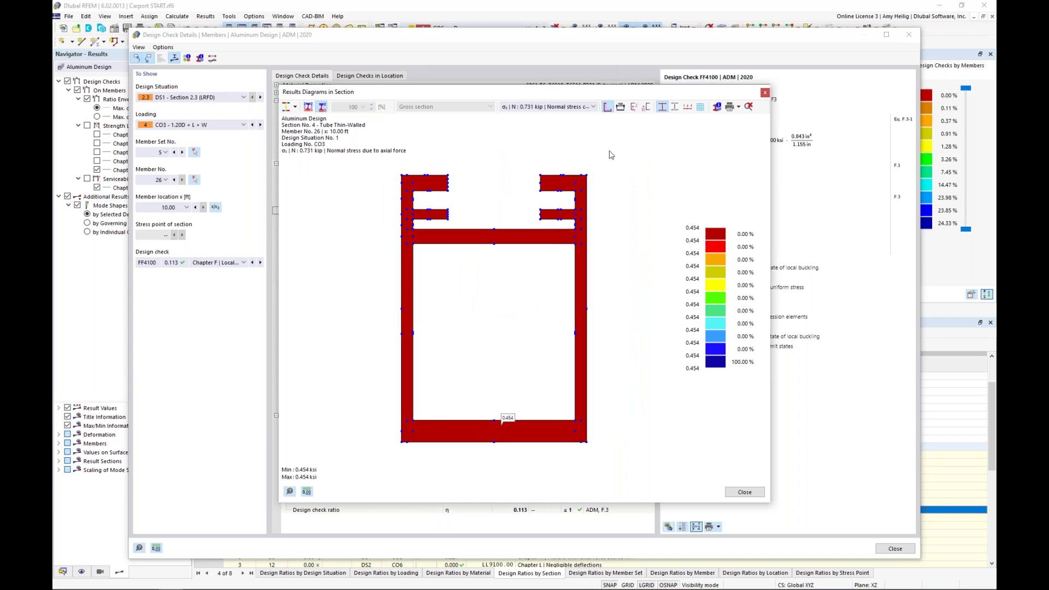
{"action": "left_click", "coordinate": [594, 107]}
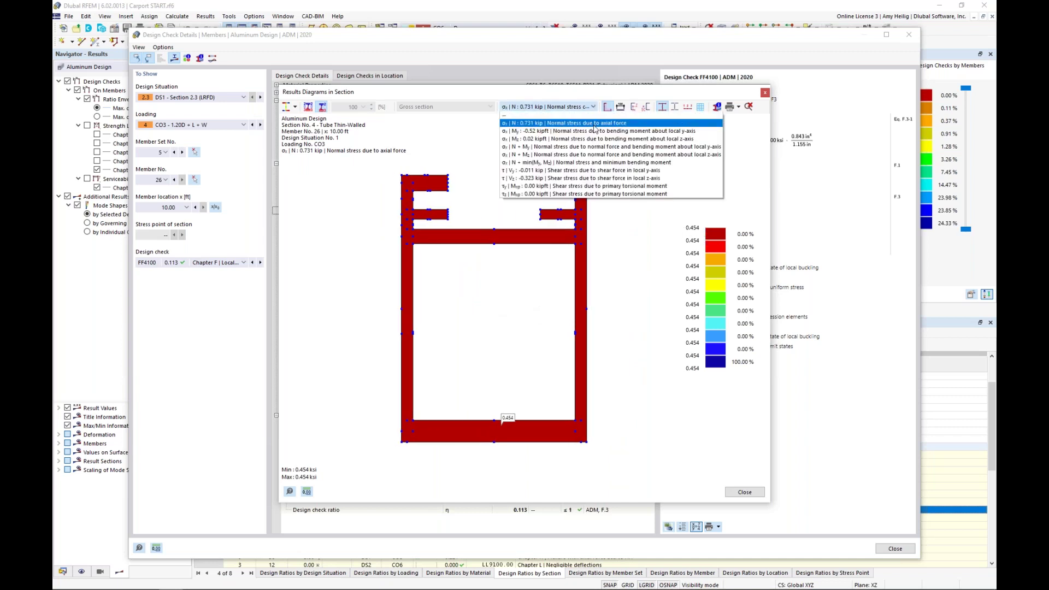
{"action": "left_click", "coordinate": [595, 171]}
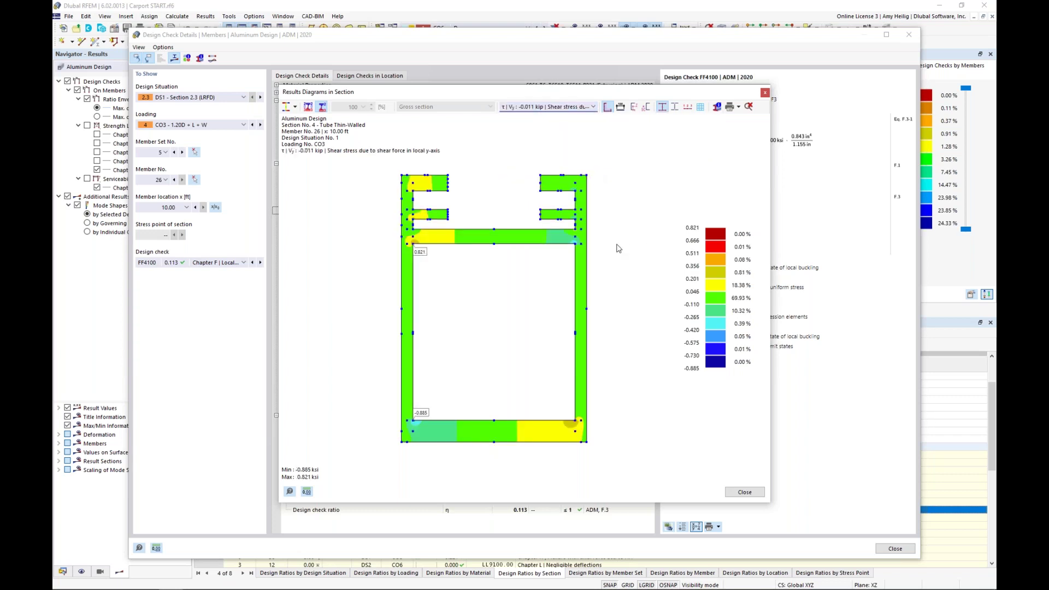
{"action": "left_click", "coordinate": [765, 93]}
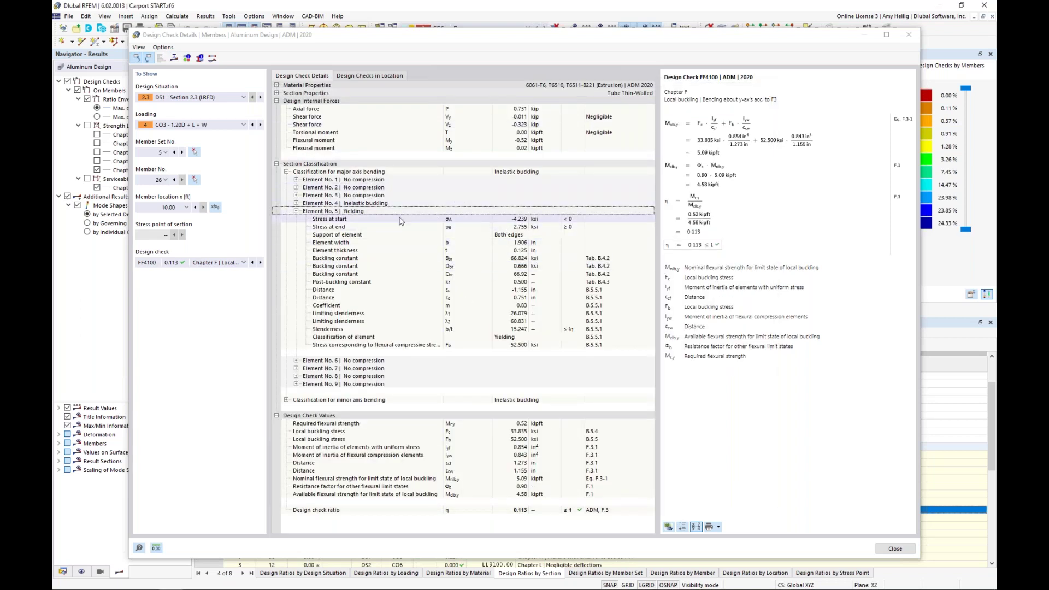
View the internal force diagrams along member set 5, and review its FF3100 yielding and rupture check before closing the design check details.
{"action": "left_click", "coordinate": [212, 58]}
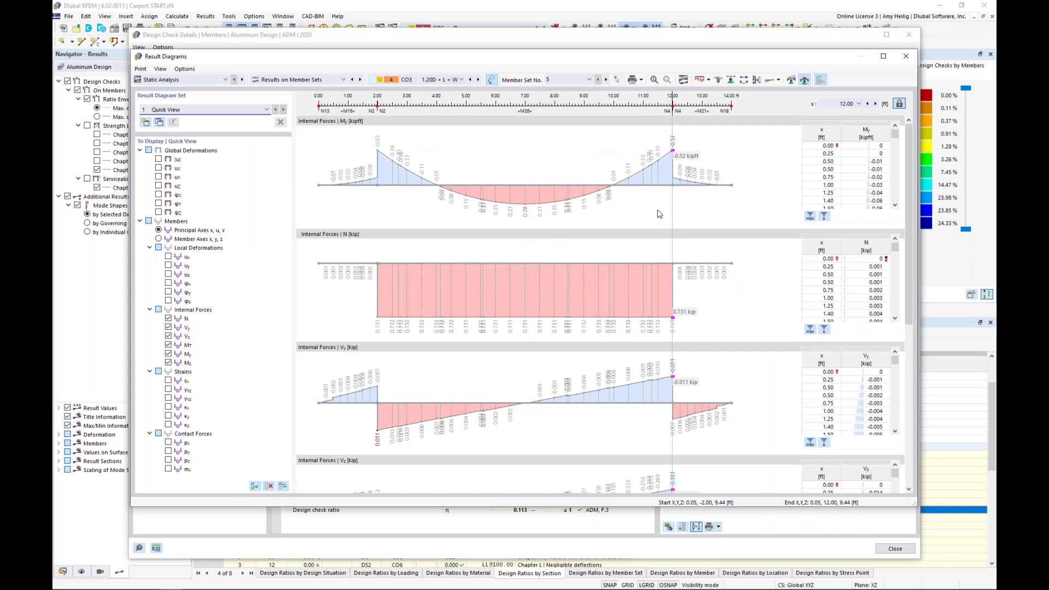
{"action": "left_click", "coordinate": [906, 56]}
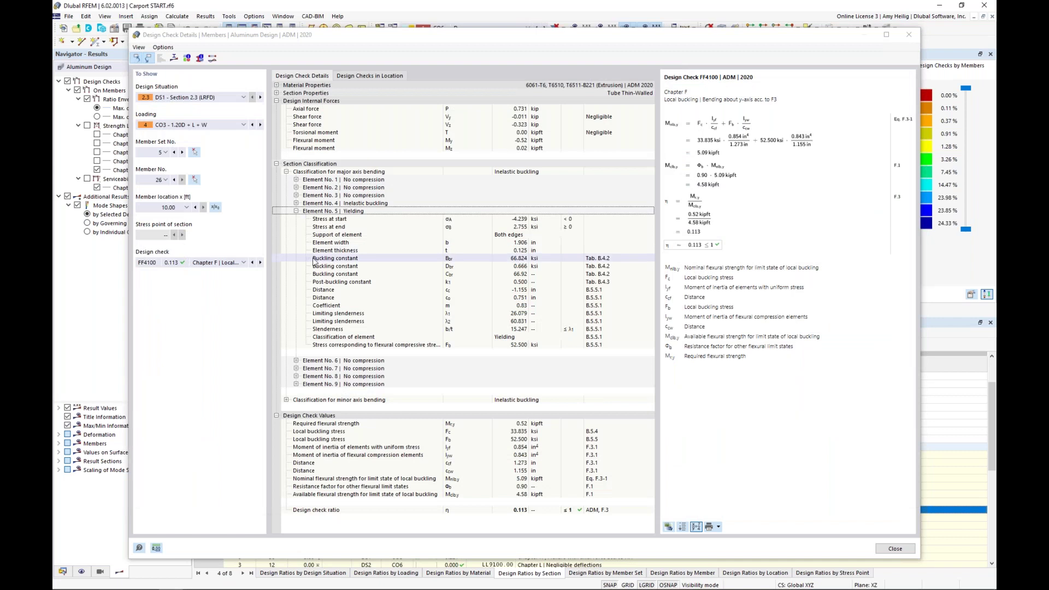
{"action": "left_click", "coordinate": [243, 262]}
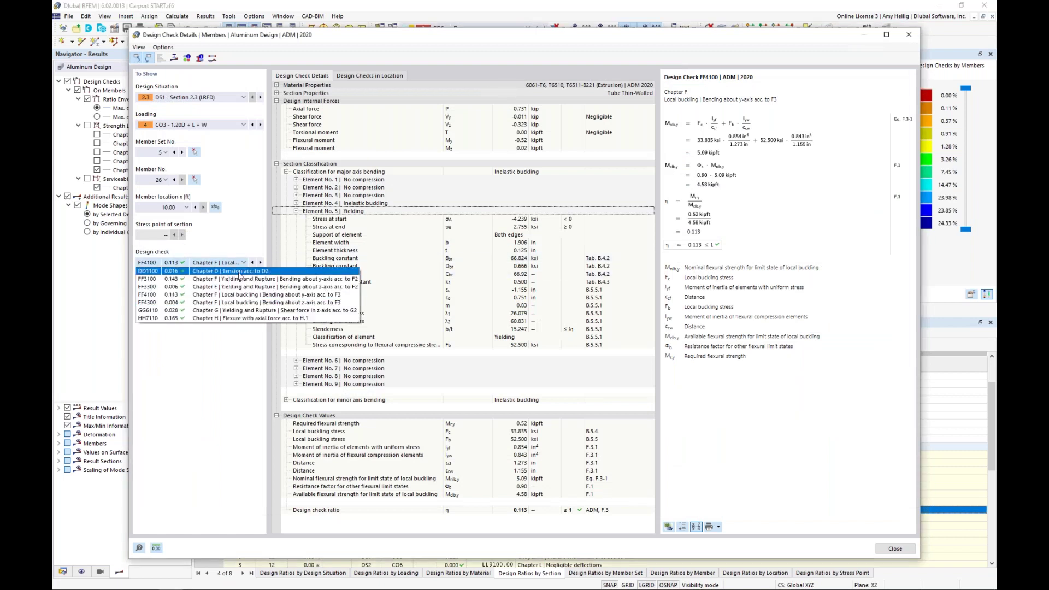
{"action": "left_click", "coordinate": [195, 279]}
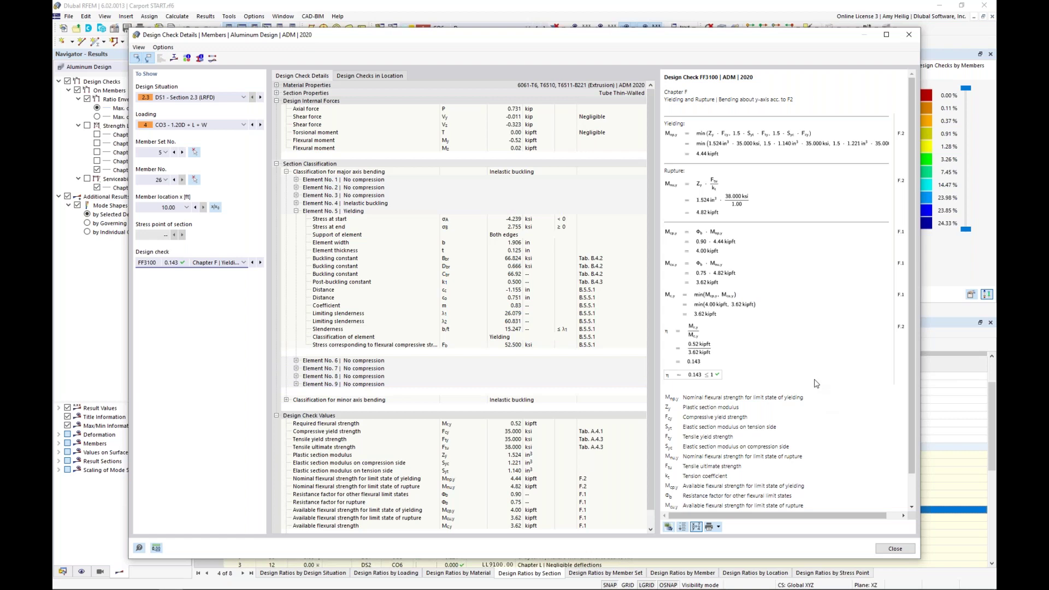
{"action": "left_click", "coordinate": [894, 549]}
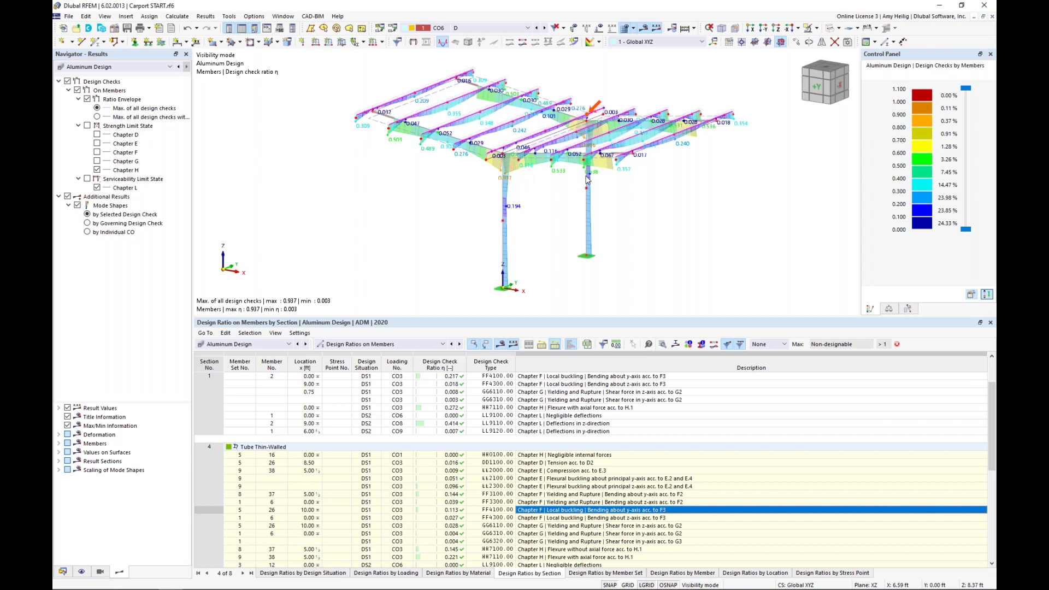
Enlarge the model view and isolate the near tapered roof beam, member 33, so only its results are displayed.
{"action": "middle_click_drag", "start_coordinate": [540, 193], "coordinate": [565, 212]}
{"action": "left_click_drag", "start_coordinate": [594, 317], "coordinate": [593, 414]}
{"action": "scroll", "coordinate": [597, 250], "scroll_direction": "up", "scroll_amount": 3}
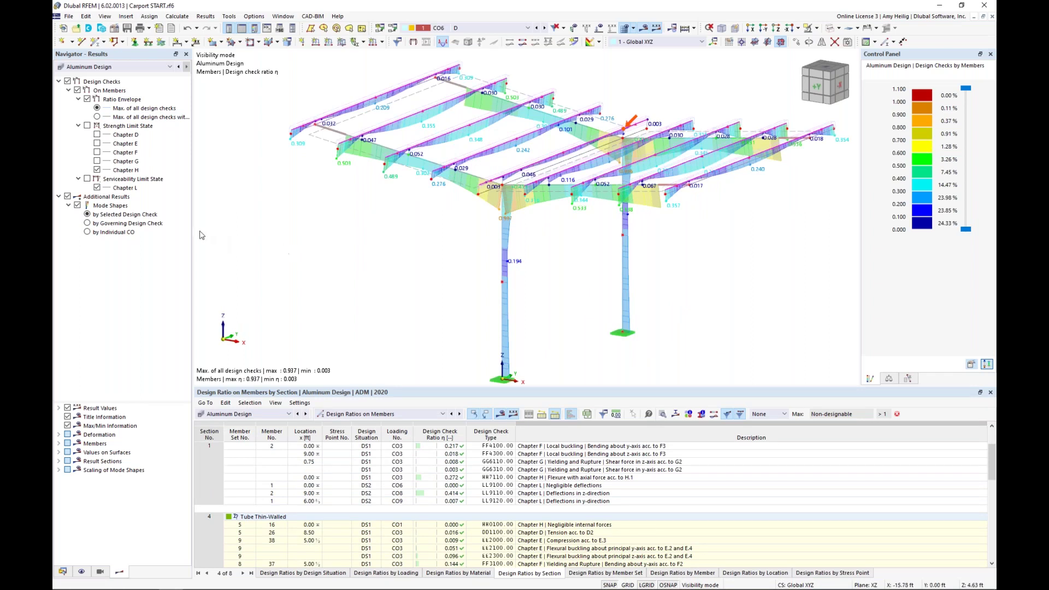
{"action": "left_click", "coordinate": [561, 188]}
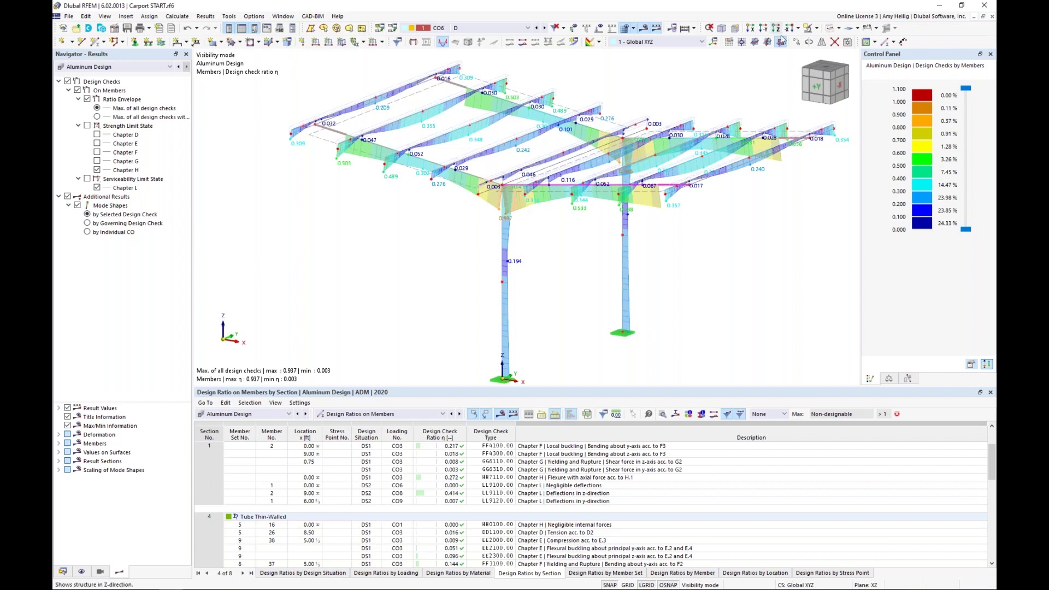
{"action": "left_click", "coordinate": [817, 28]}
{"action": "left_click", "coordinate": [879, 38]}
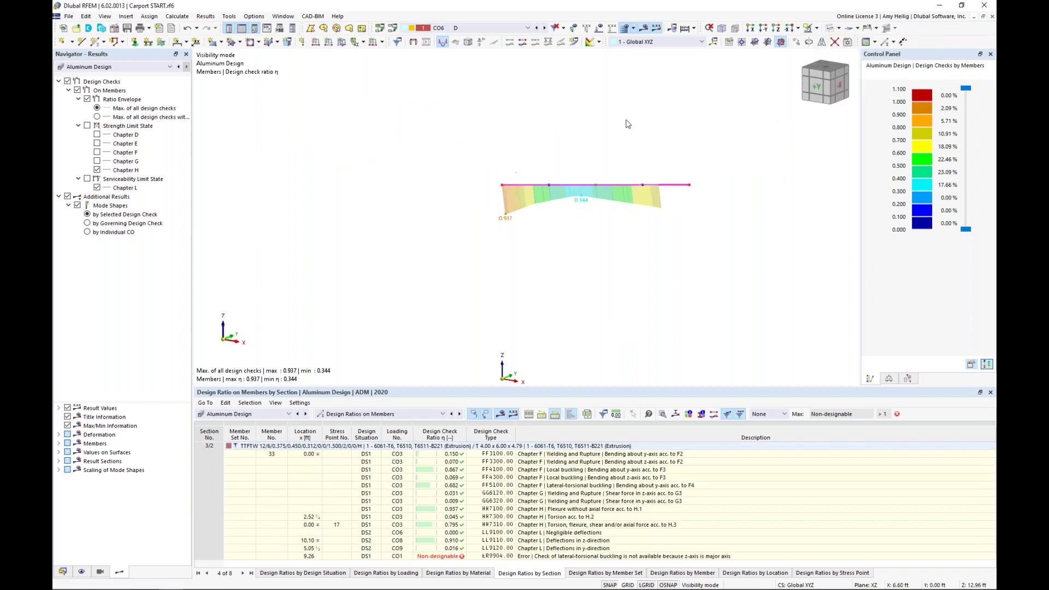
Hide the design check results on the isolated beam and view its tapered shape in solid mode.
{"action": "left_click", "coordinate": [67, 83]}
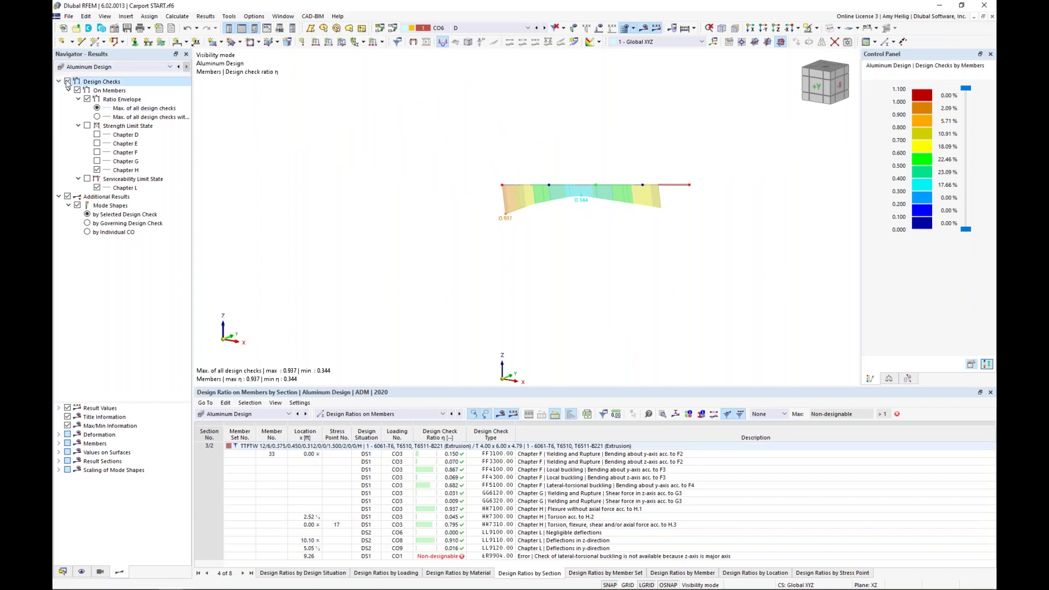
{"action": "left_click", "coordinate": [67, 82]}
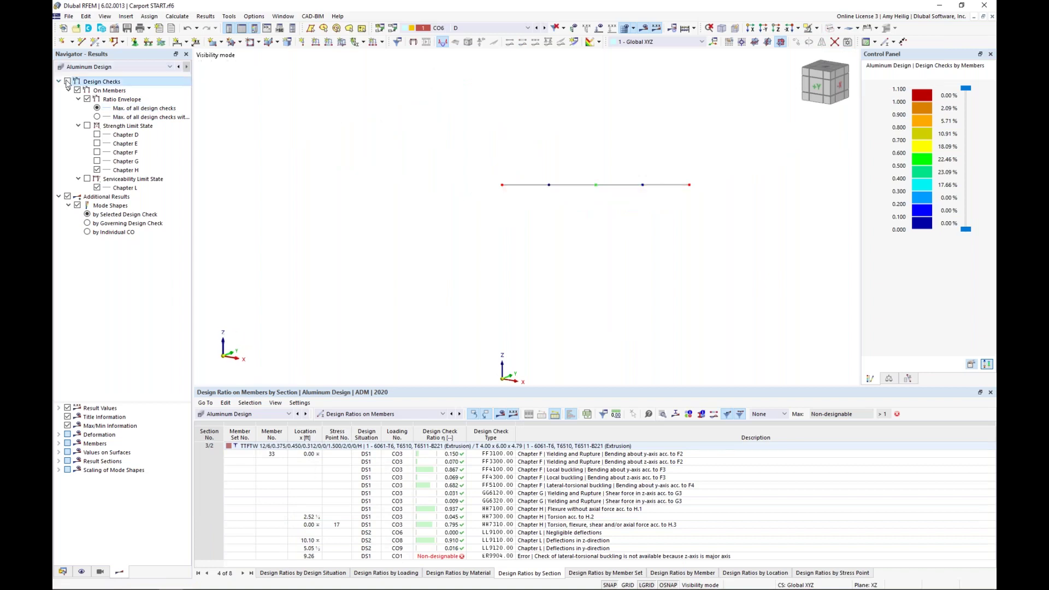
{"action": "left_click", "coordinate": [833, 32]}
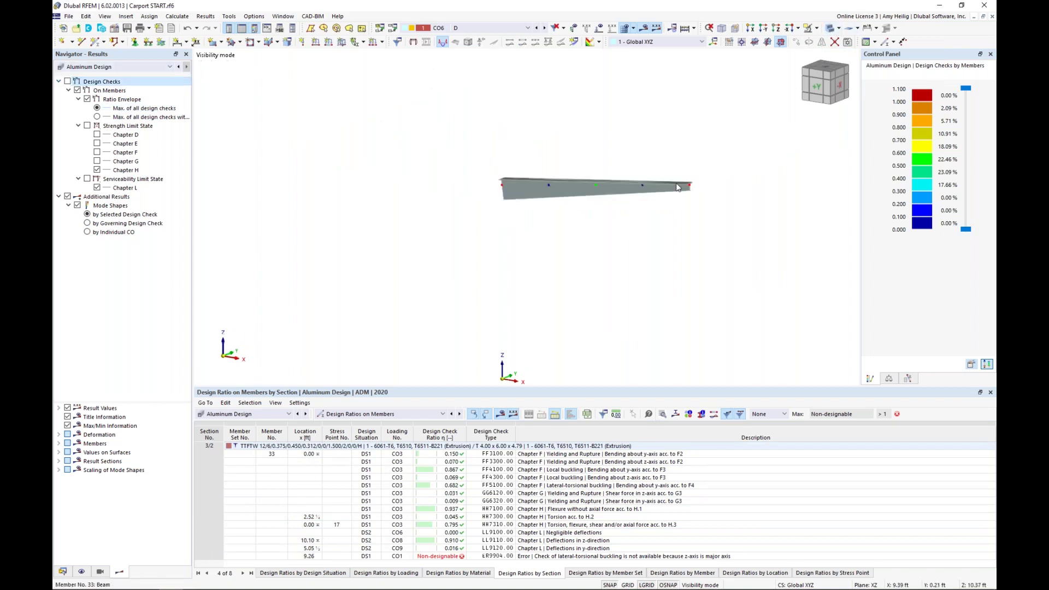
{"action": "scroll", "coordinate": [674, 184], "scroll_direction": "up", "scroll_amount": 2}
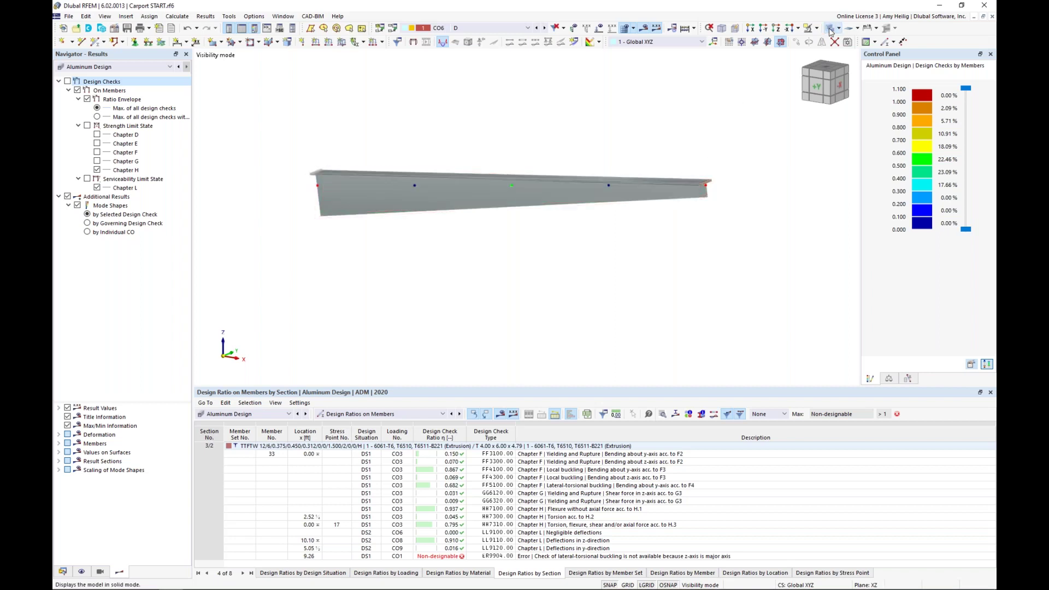
{"action": "left_click", "coordinate": [768, 43]}
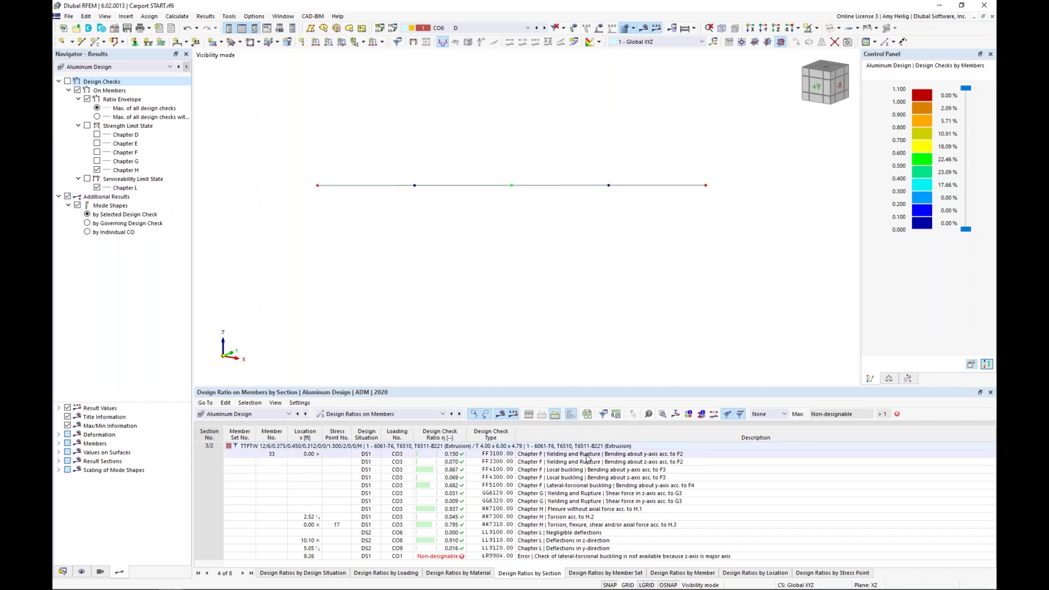
Display the beam's mode shape for the FF5100 lateral-torsional buckling check and examine it from several angles.
{"action": "left_click", "coordinate": [578, 485]}
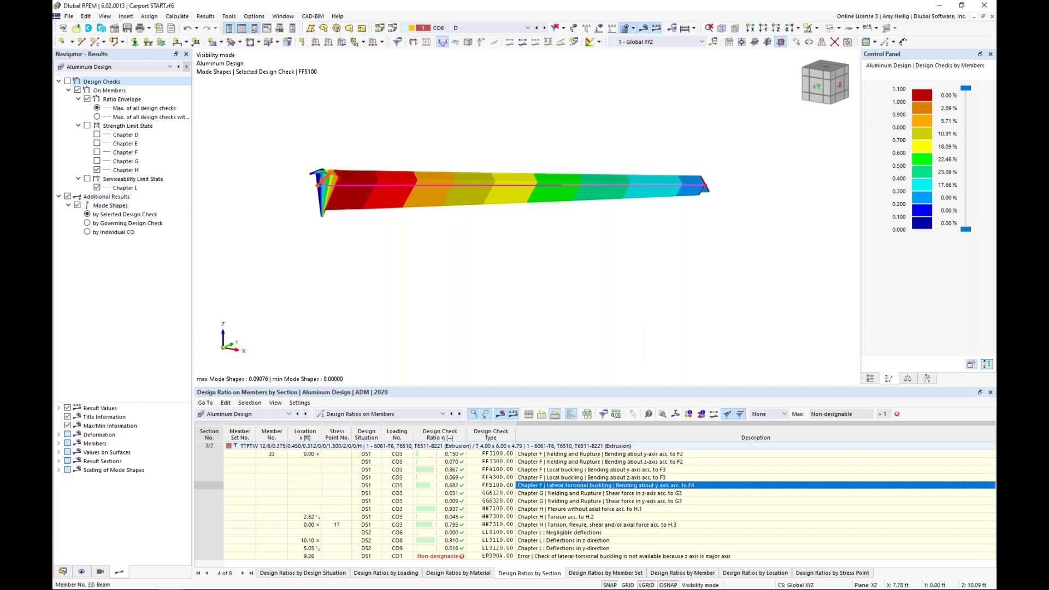
{"action": "middle_click_drag", "start_coordinate": [616, 192], "coordinate": [323, 221], "text": "ctrl"}
{"action": "scroll", "coordinate": [323, 220], "scroll_direction": "up", "scroll_amount": 3}
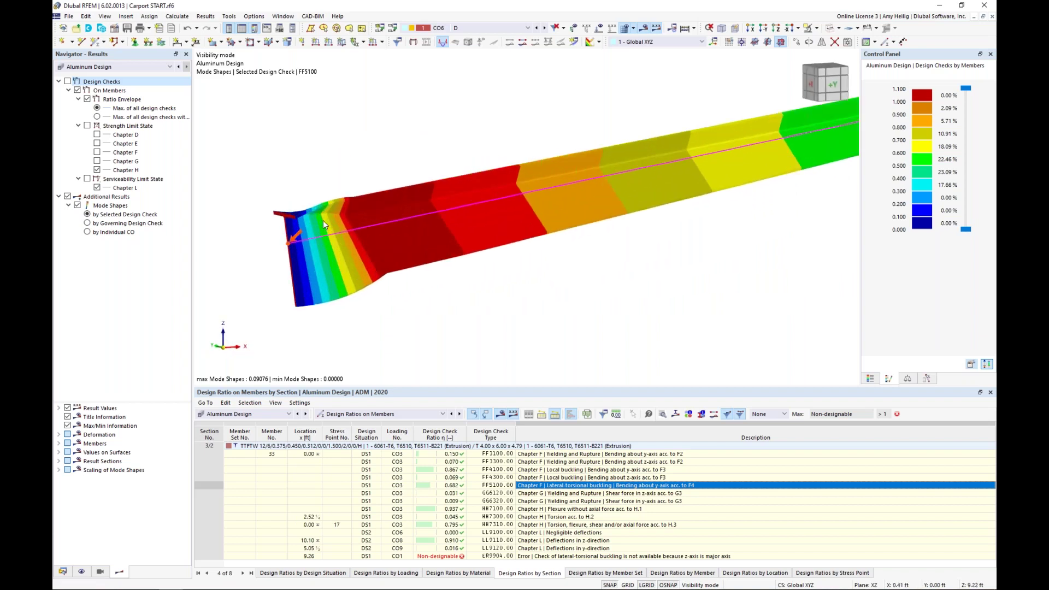
{"action": "scroll", "coordinate": [640, 180], "scroll_direction": "down", "scroll_amount": 4}
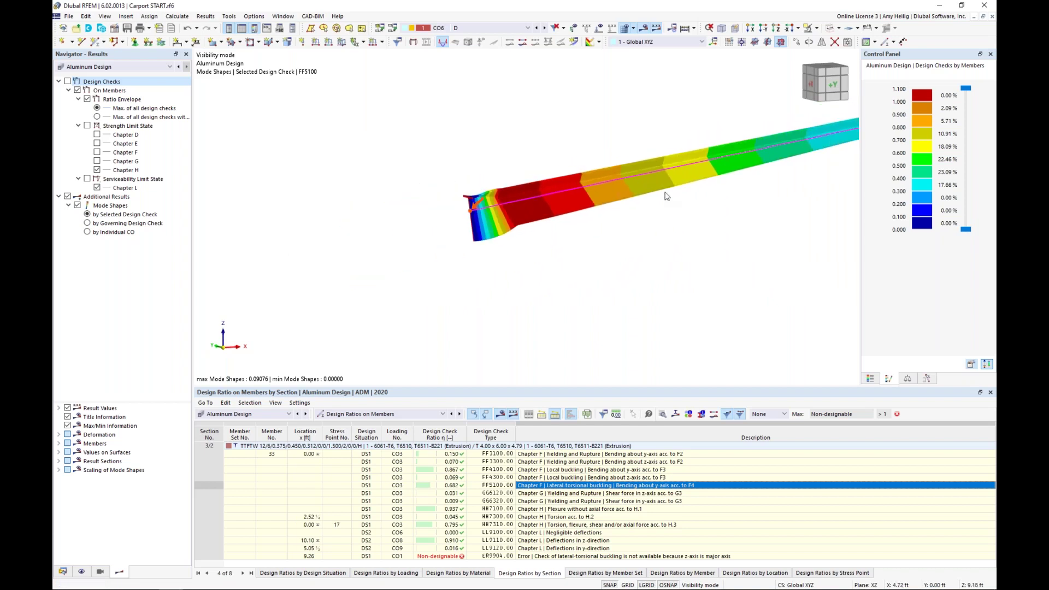
{"action": "mouse_move", "coordinate": [624, 209]}
{"action": "middle_mouse_down", "text": "ctrl"}
{"action": "mouse_move", "coordinate": [735, 192]}
{"action": "mouse_move", "coordinate": [628, 227]}
{"action": "middle_mouse_up", "text": "ctrl"}
Reduce the by-member display factor for mode shapes to 0.25 and inspect the scaled buckling shape.
{"action": "left_click", "coordinate": [907, 378]}
{"action": "left_click", "coordinate": [977, 100]}
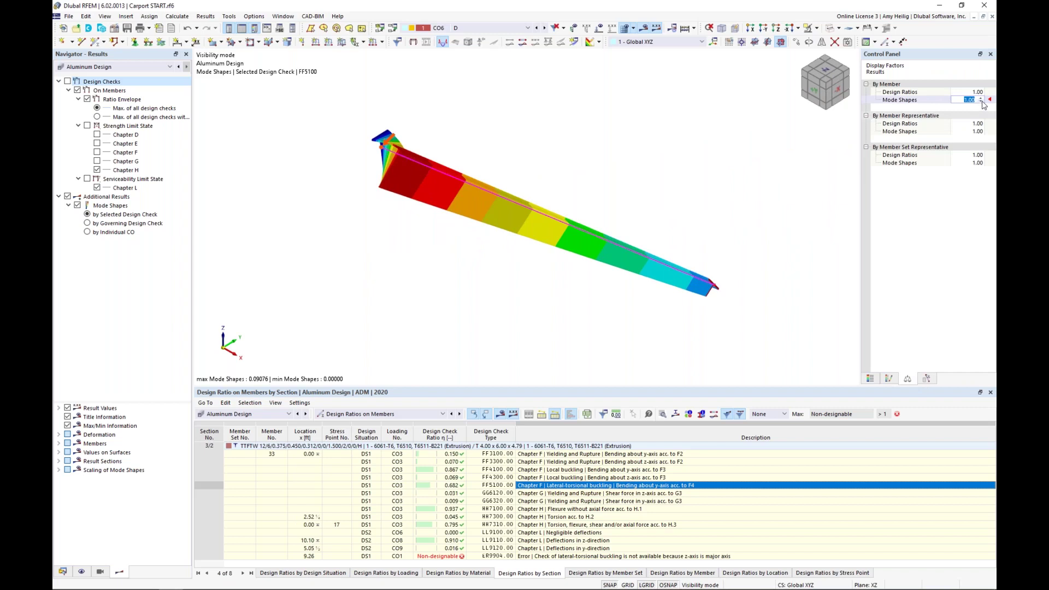
{"action": "left_click", "coordinate": [979, 102]}
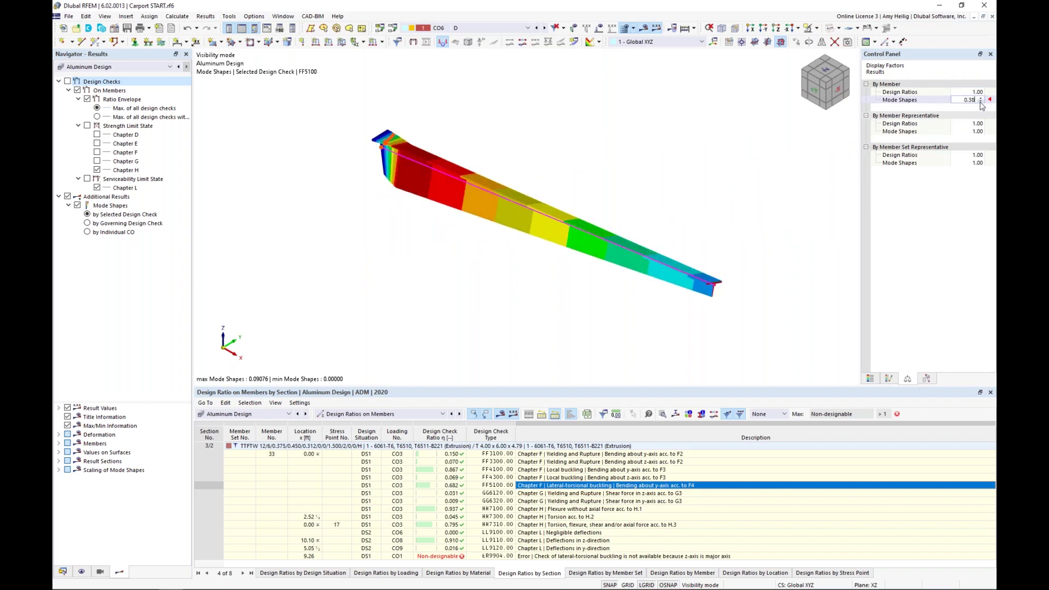
{"action": "middle_click_drag", "start_coordinate": [752, 215], "coordinate": [749, 215]}
{"action": "middle_click_drag", "start_coordinate": [749, 216], "coordinate": [685, 235], "text": "ctrl"}
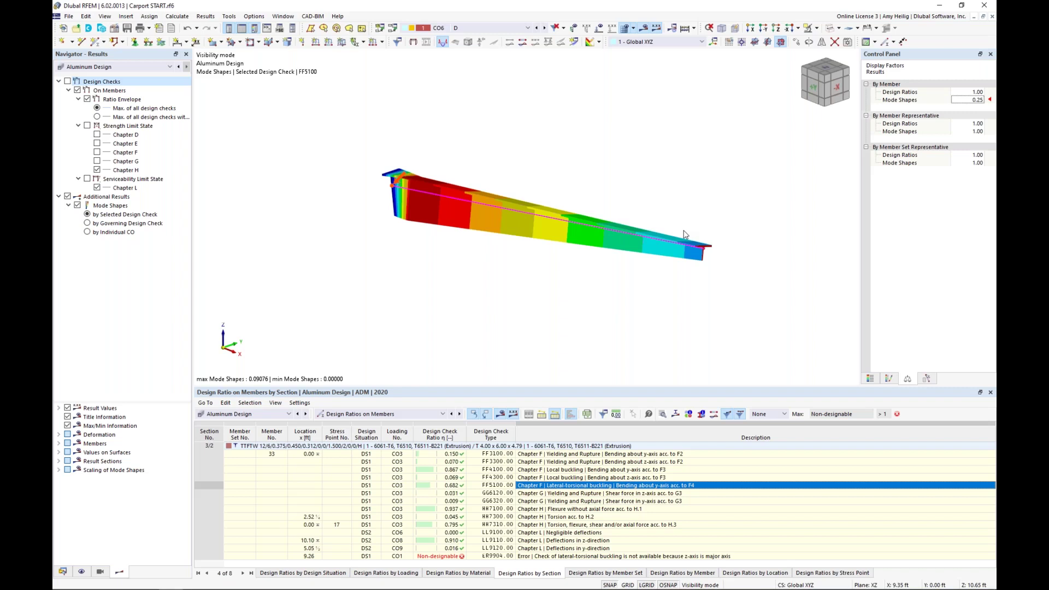
Switch to the running PowerPoint slide show and advance to the Dlubal Software Information slide.
{"action": "key", "text": "super+Tab"}
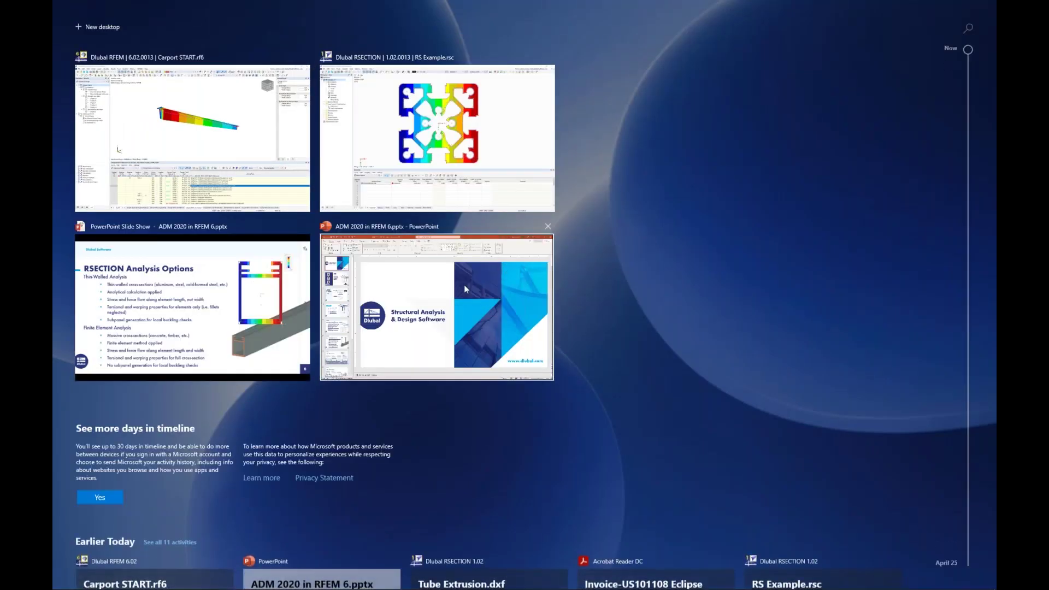
{"action": "left_click", "coordinate": [192, 306]}
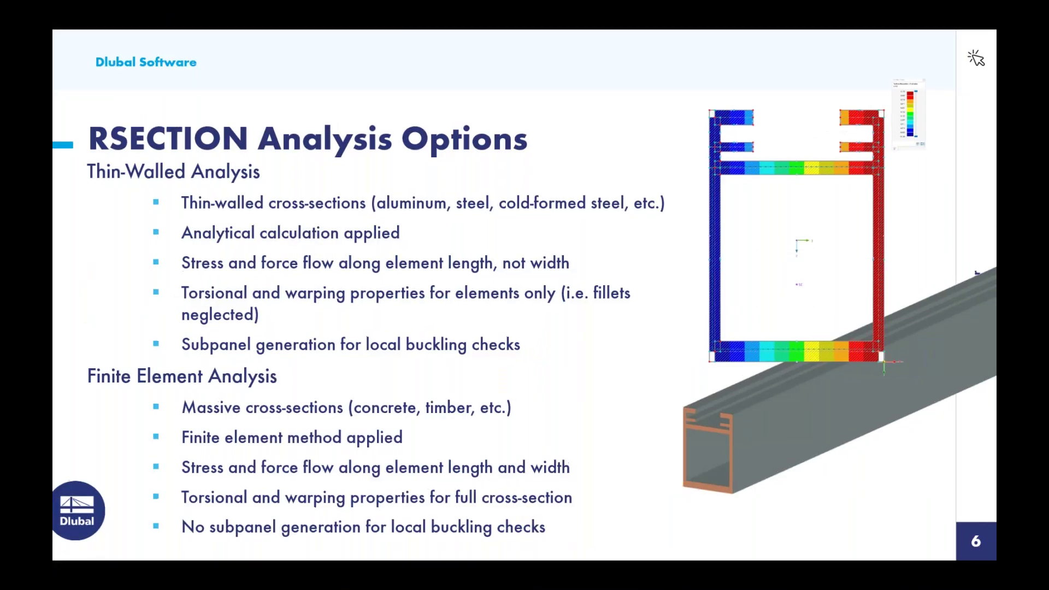
{"action": "key", "text": "Right"}
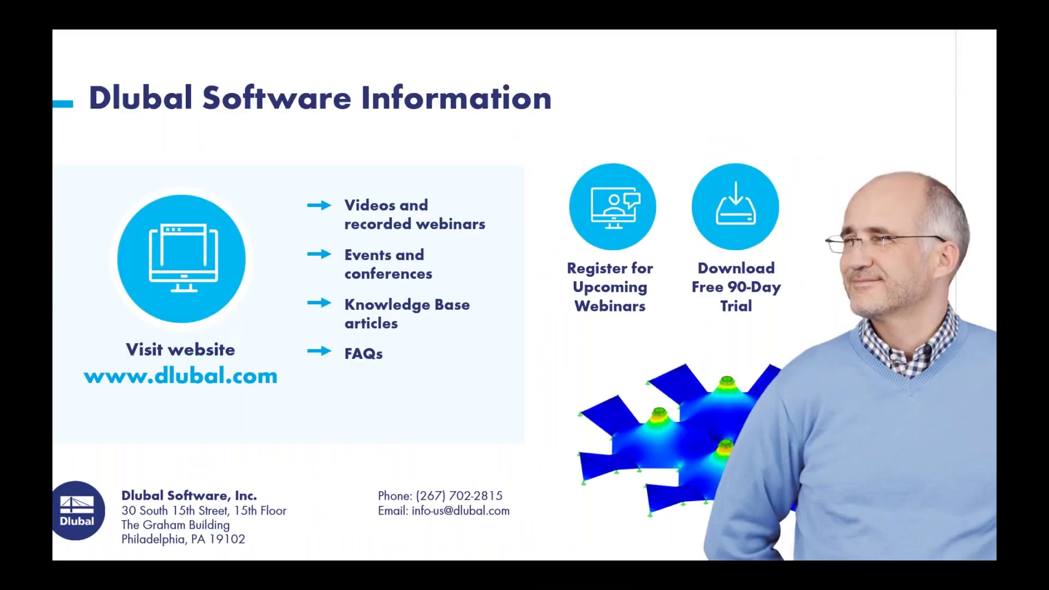